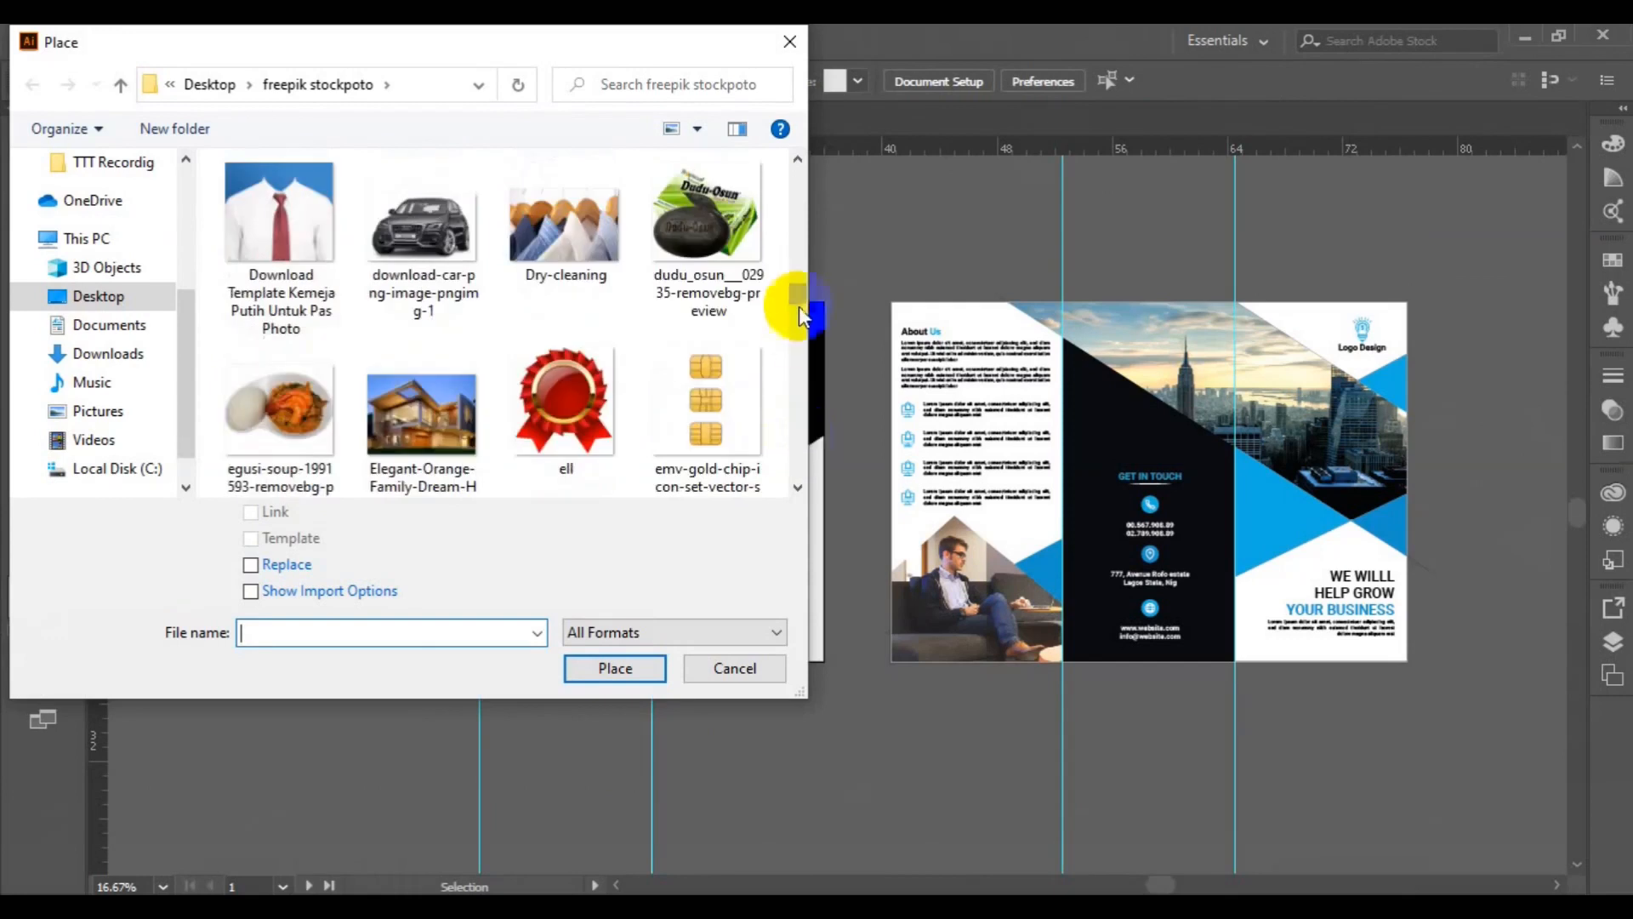
Step: Pick city-wallpaper-7 and entrepreneur-593358_960_720 from the freepik stockpoto folder for placing in the document
drag(798, 298, 737, 302)
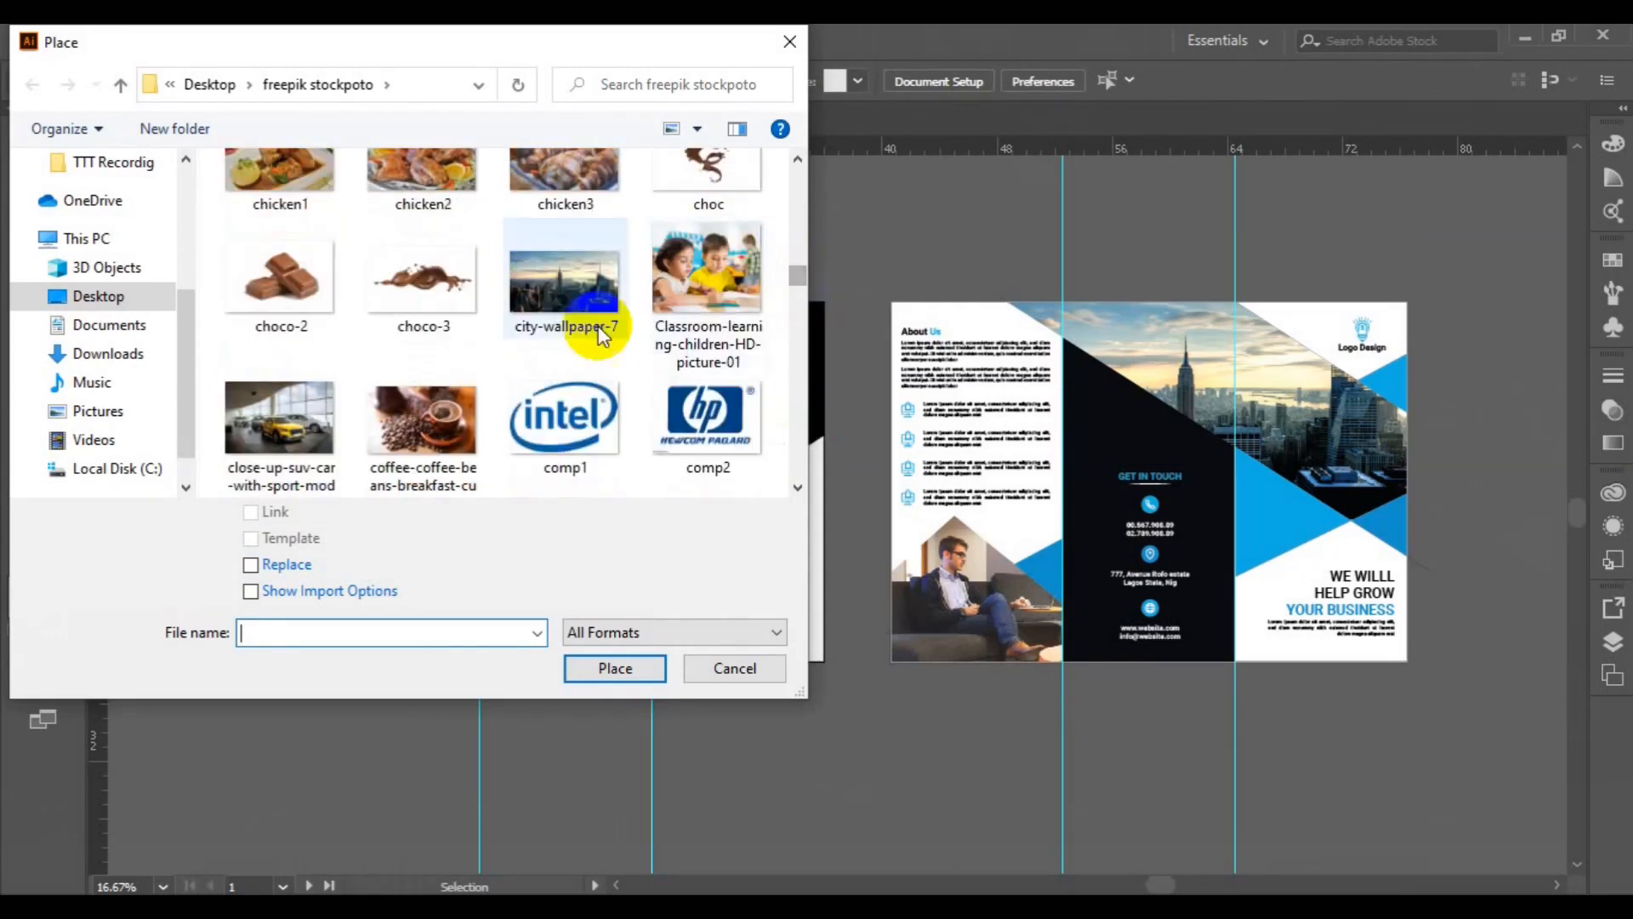
click(593, 321)
click(800, 489)
drag(797, 489, 798, 489)
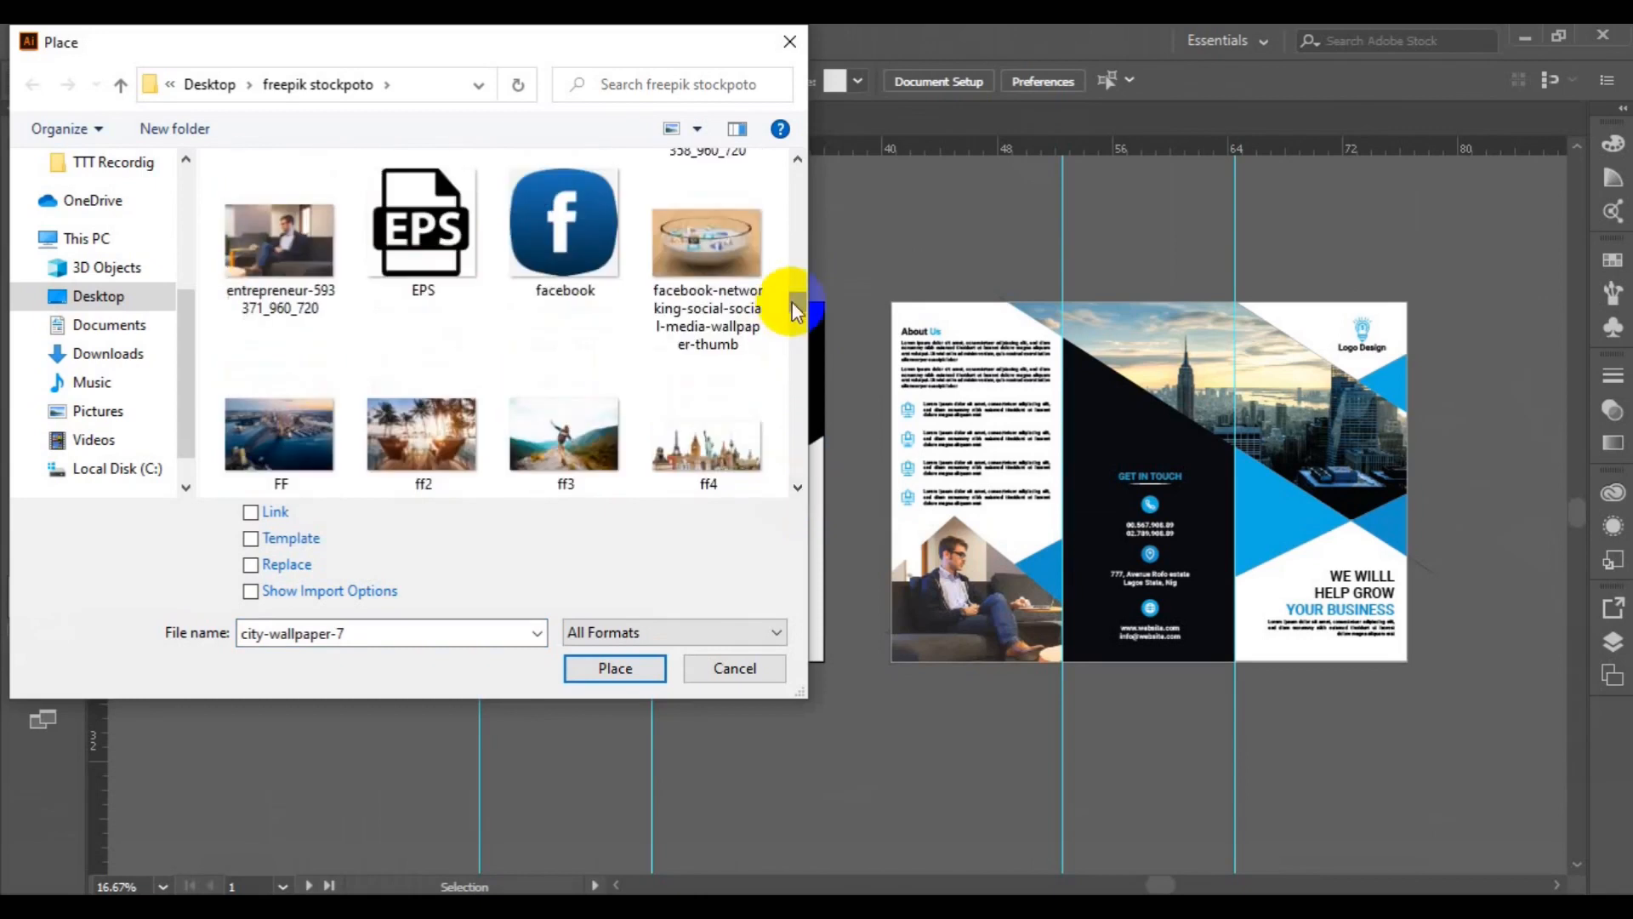
drag(792, 297, 793, 294)
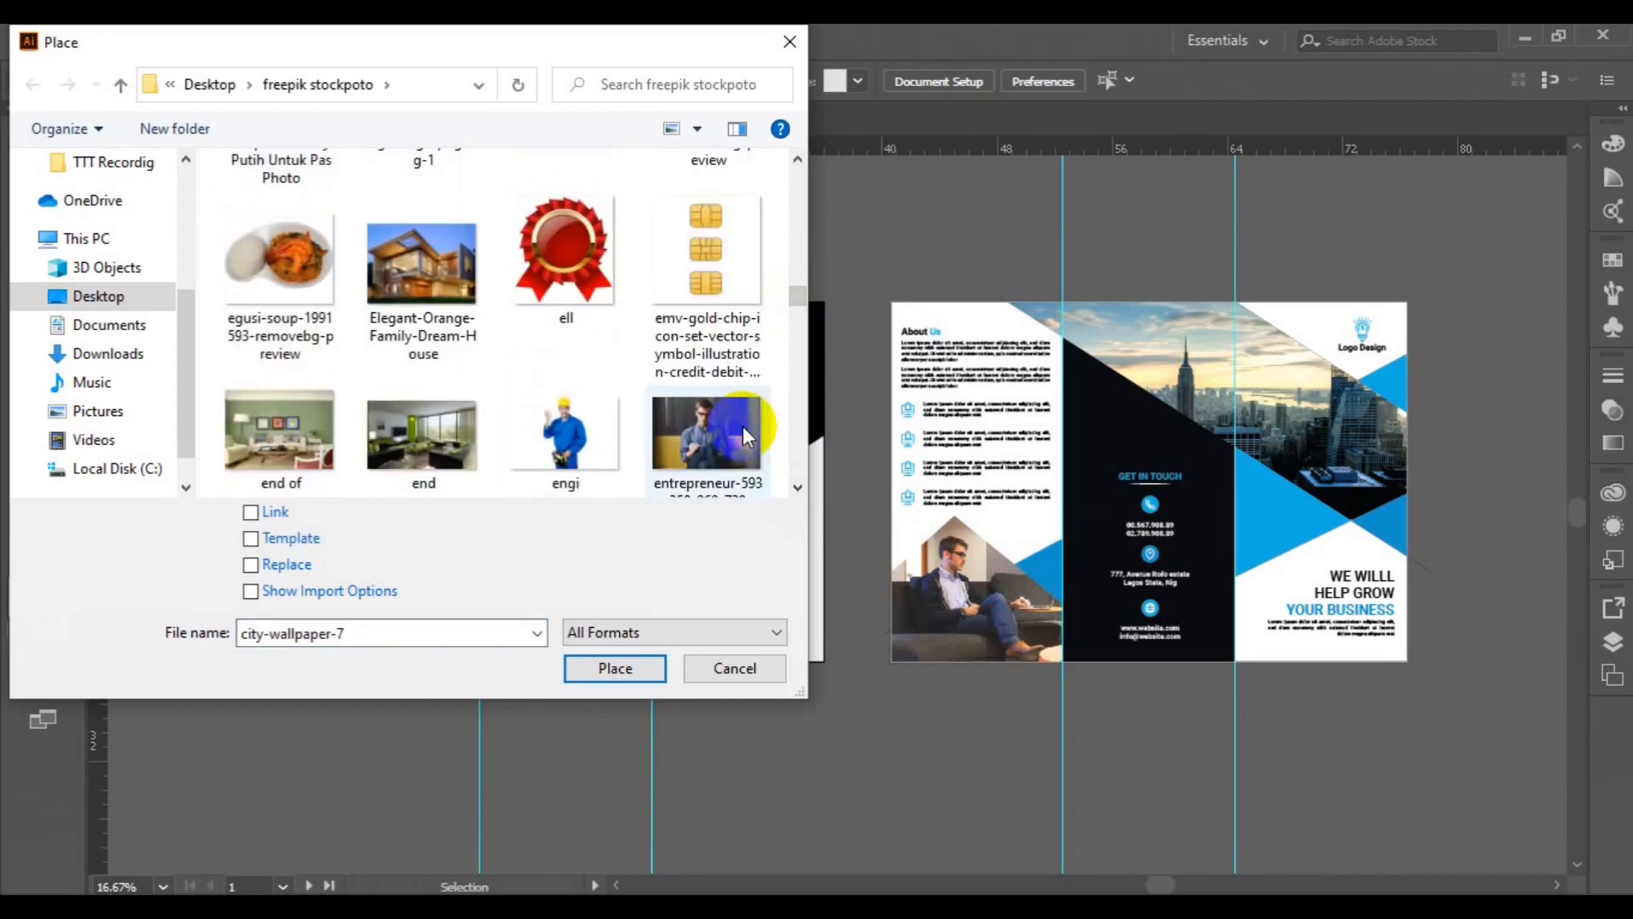
ctrl+click(742, 426)
drag(797, 487, 804, 488)
click(615, 667)
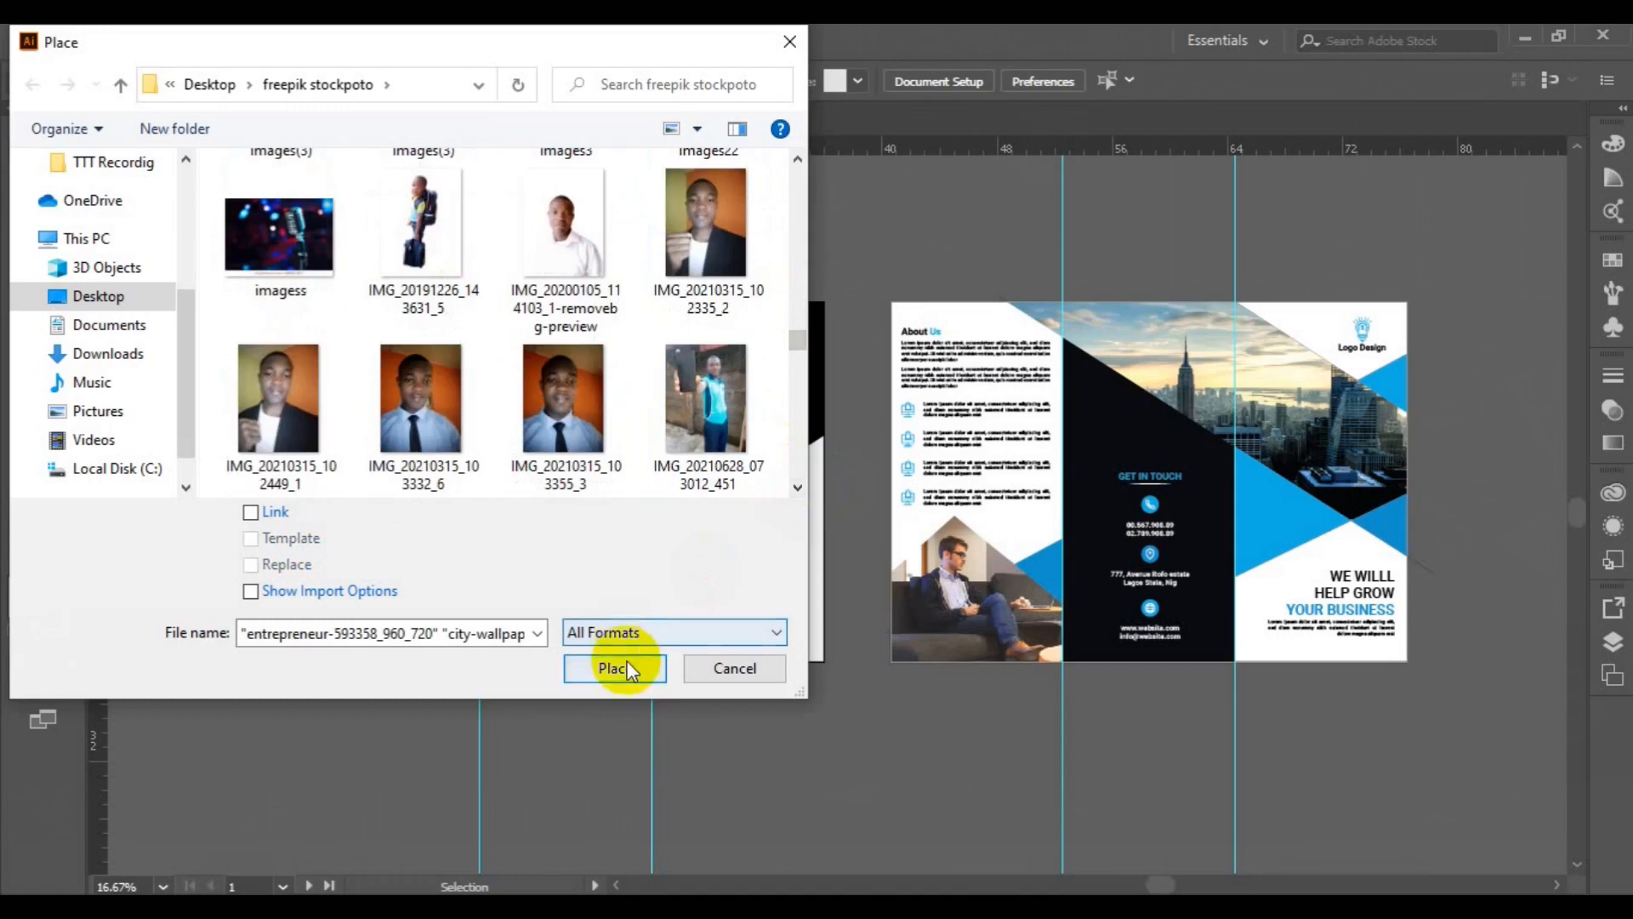
Step: Place the city and entrepreneur images over the lower part of the blank trifold page, and move the city image up across its top edge
drag(279, 467, 641, 688)
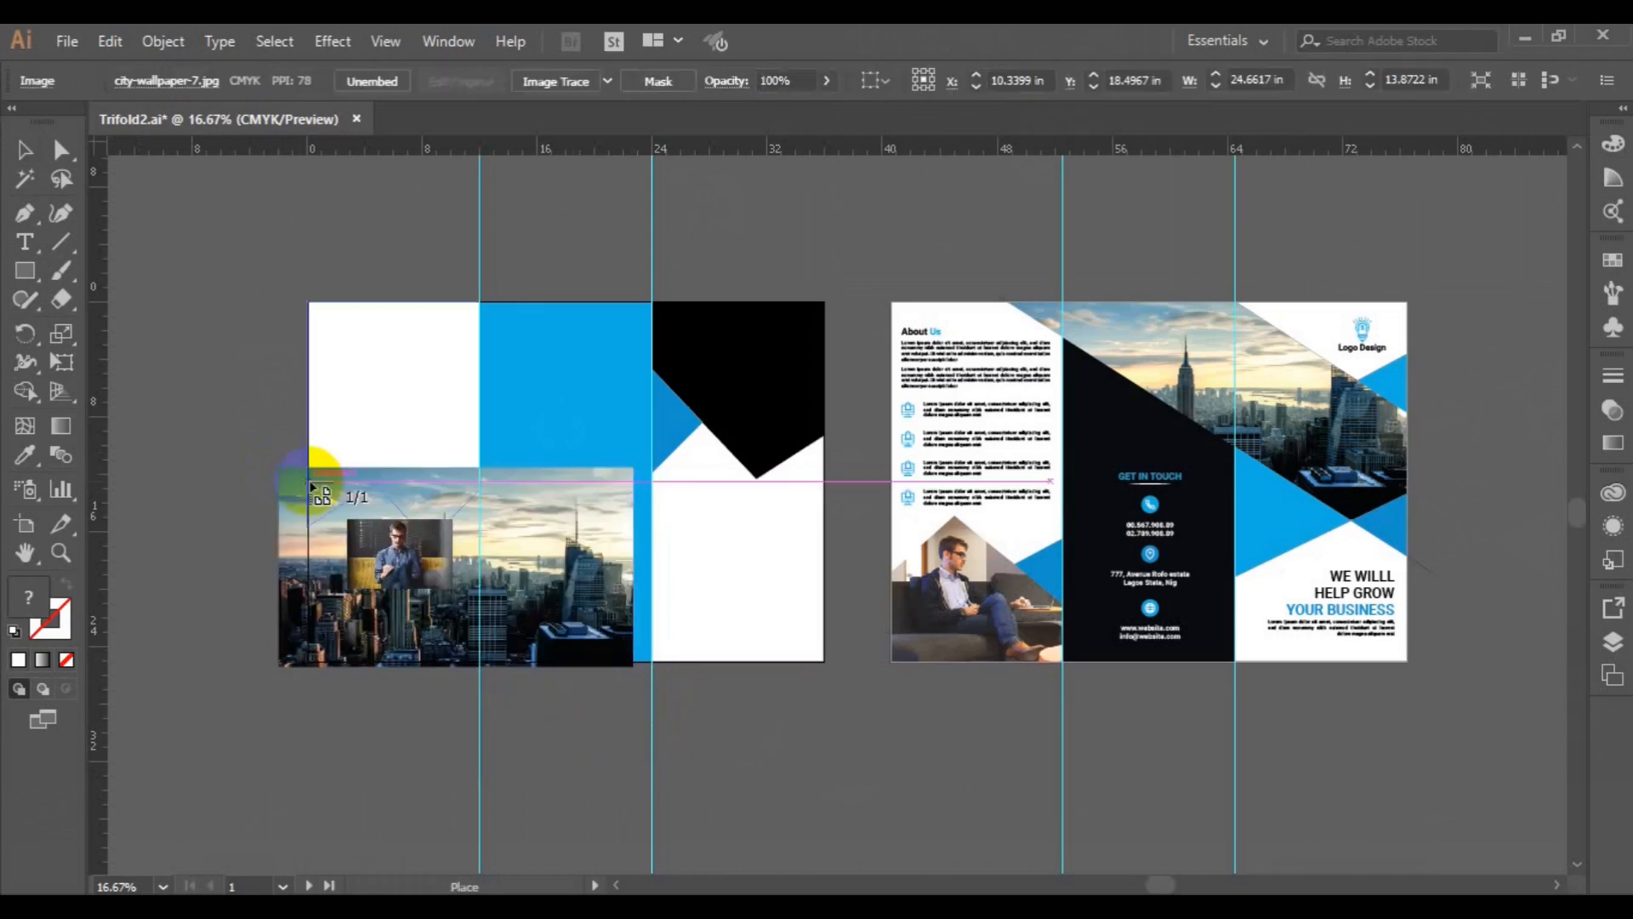
drag(270, 461, 706, 672)
drag(628, 630, 766, 384)
Step: Try to send the entrepreneur photo to the back of the stacking order
click(390, 596)
right_click(389, 594)
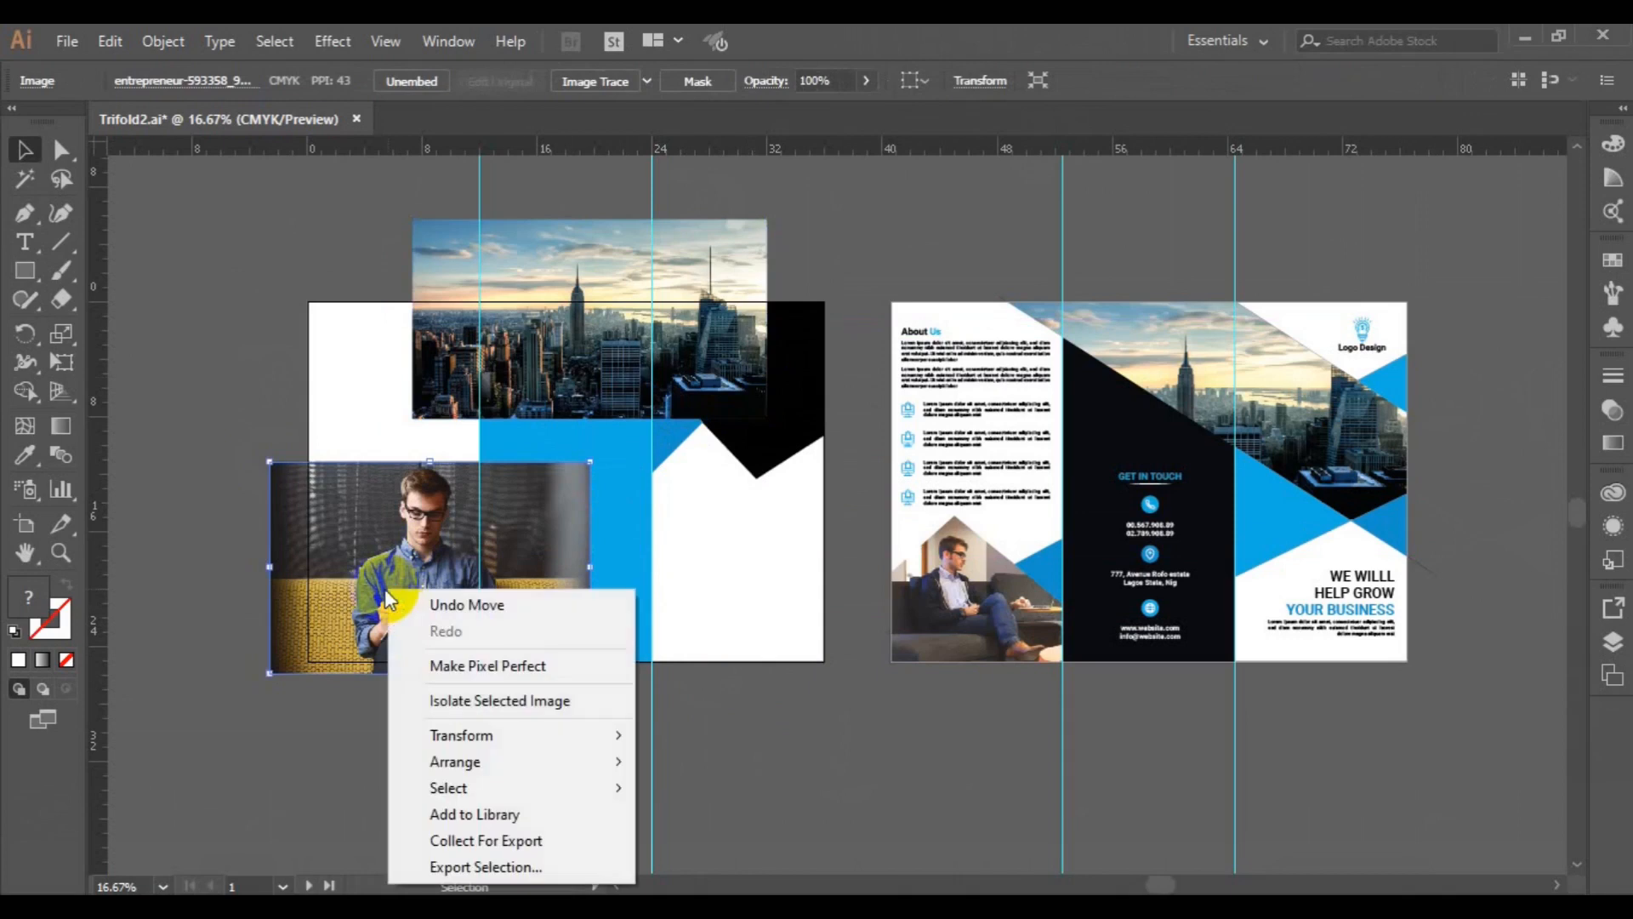
mouse_move(528, 762)
click(729, 840)
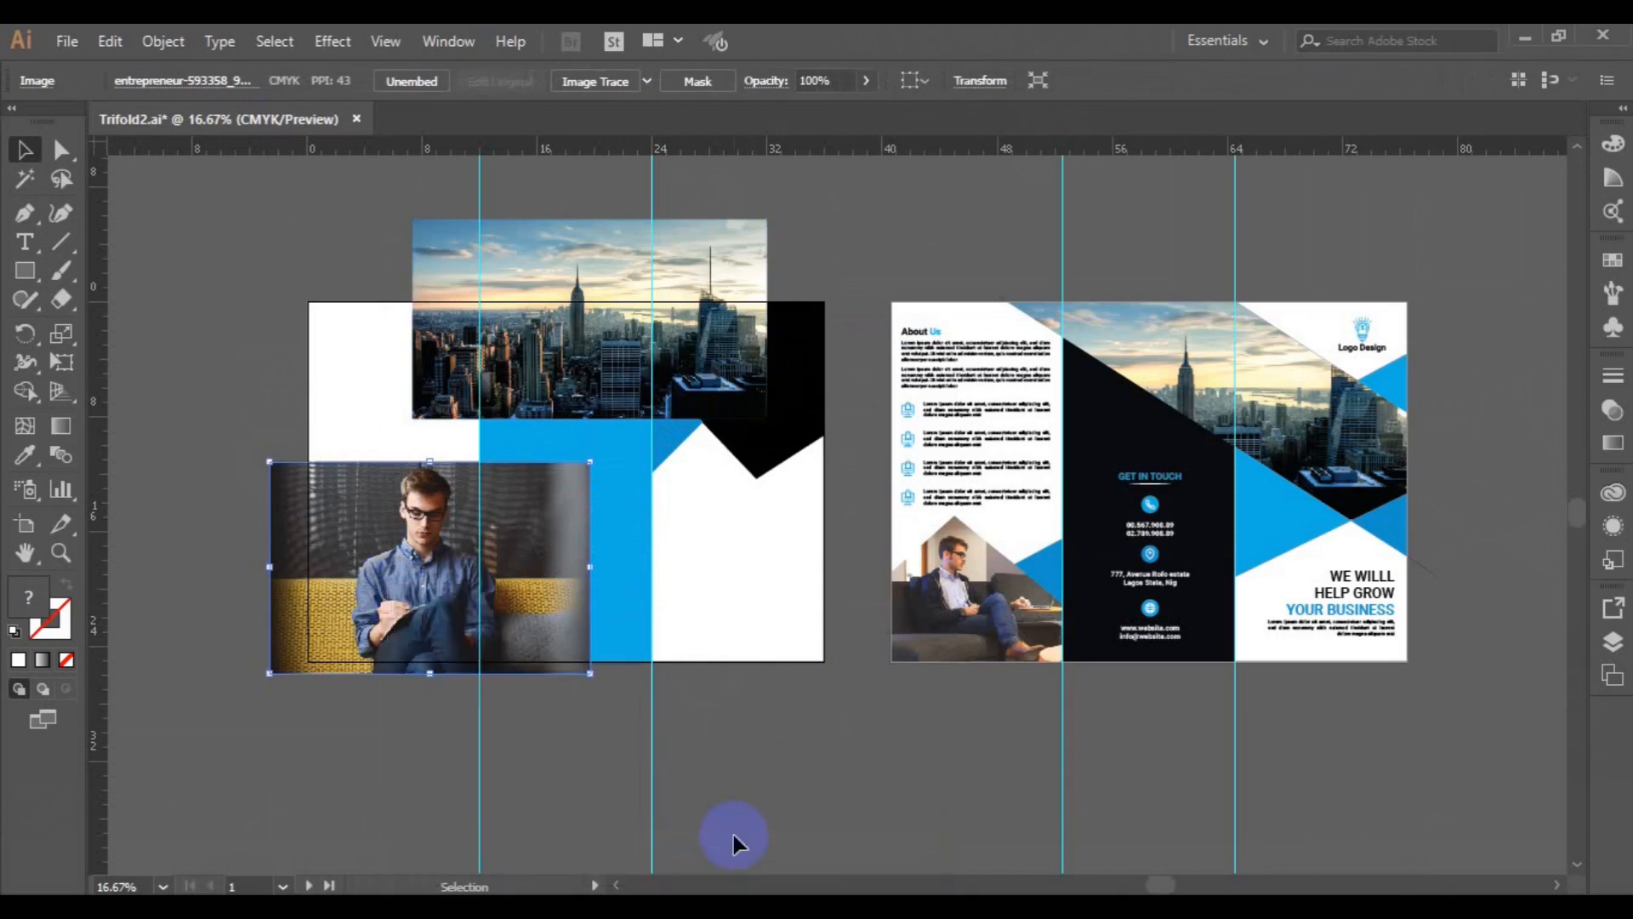
key(ctrl+shift+a)
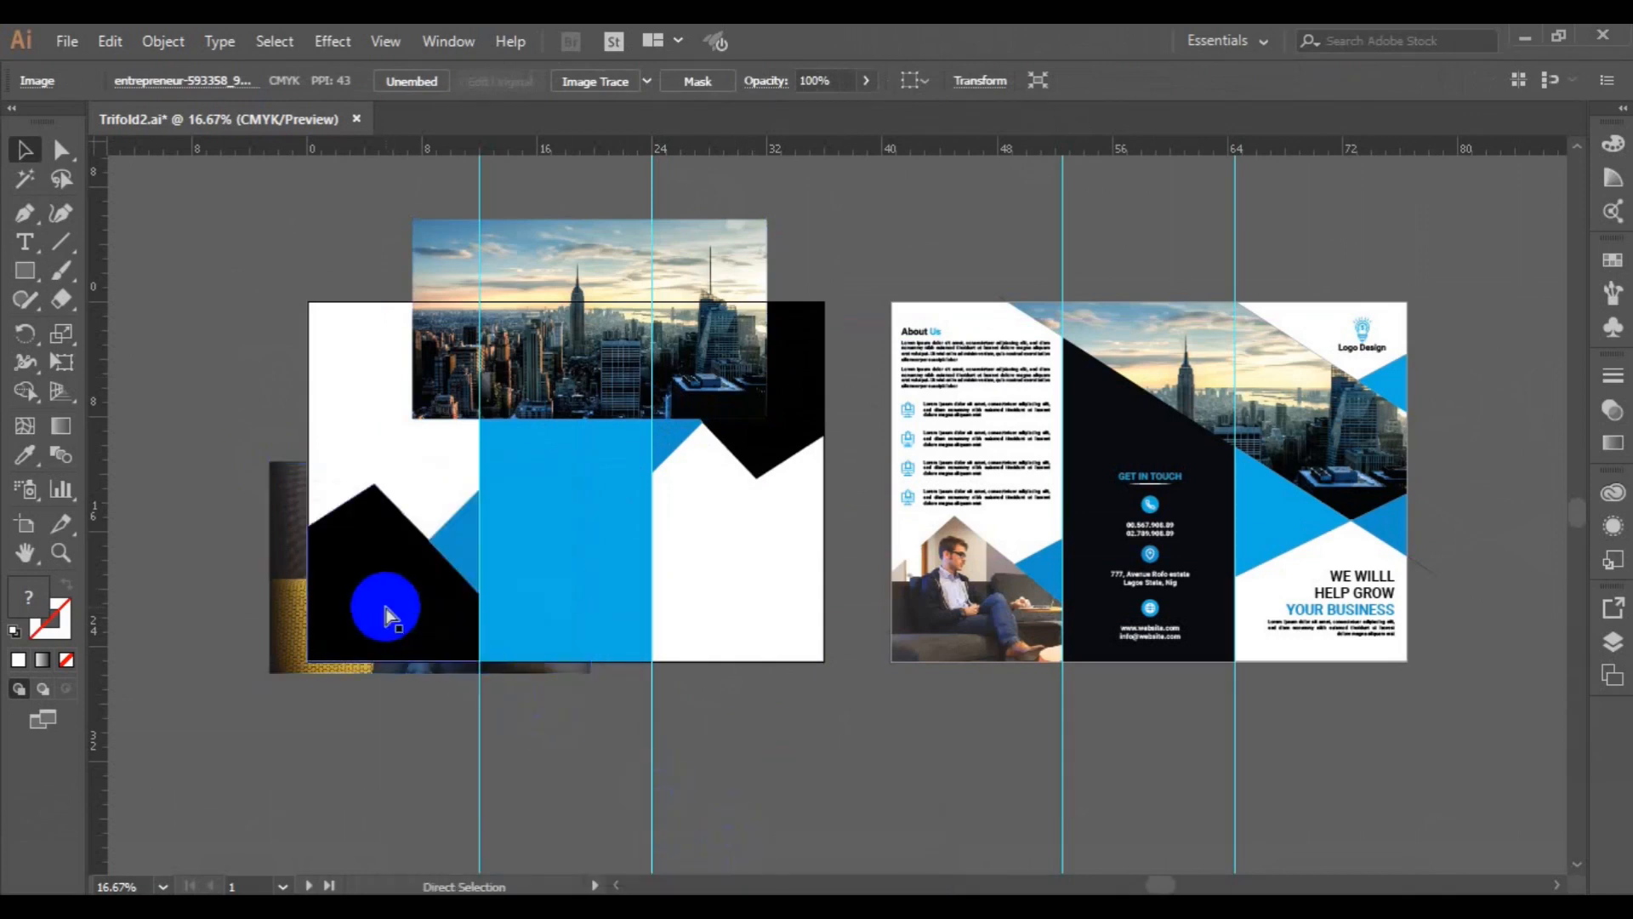
Step: Move the entrepreneur photo left to expose the lower-left black and blue shape group, and bring that group to the front
drag(386, 612, 297, 598)
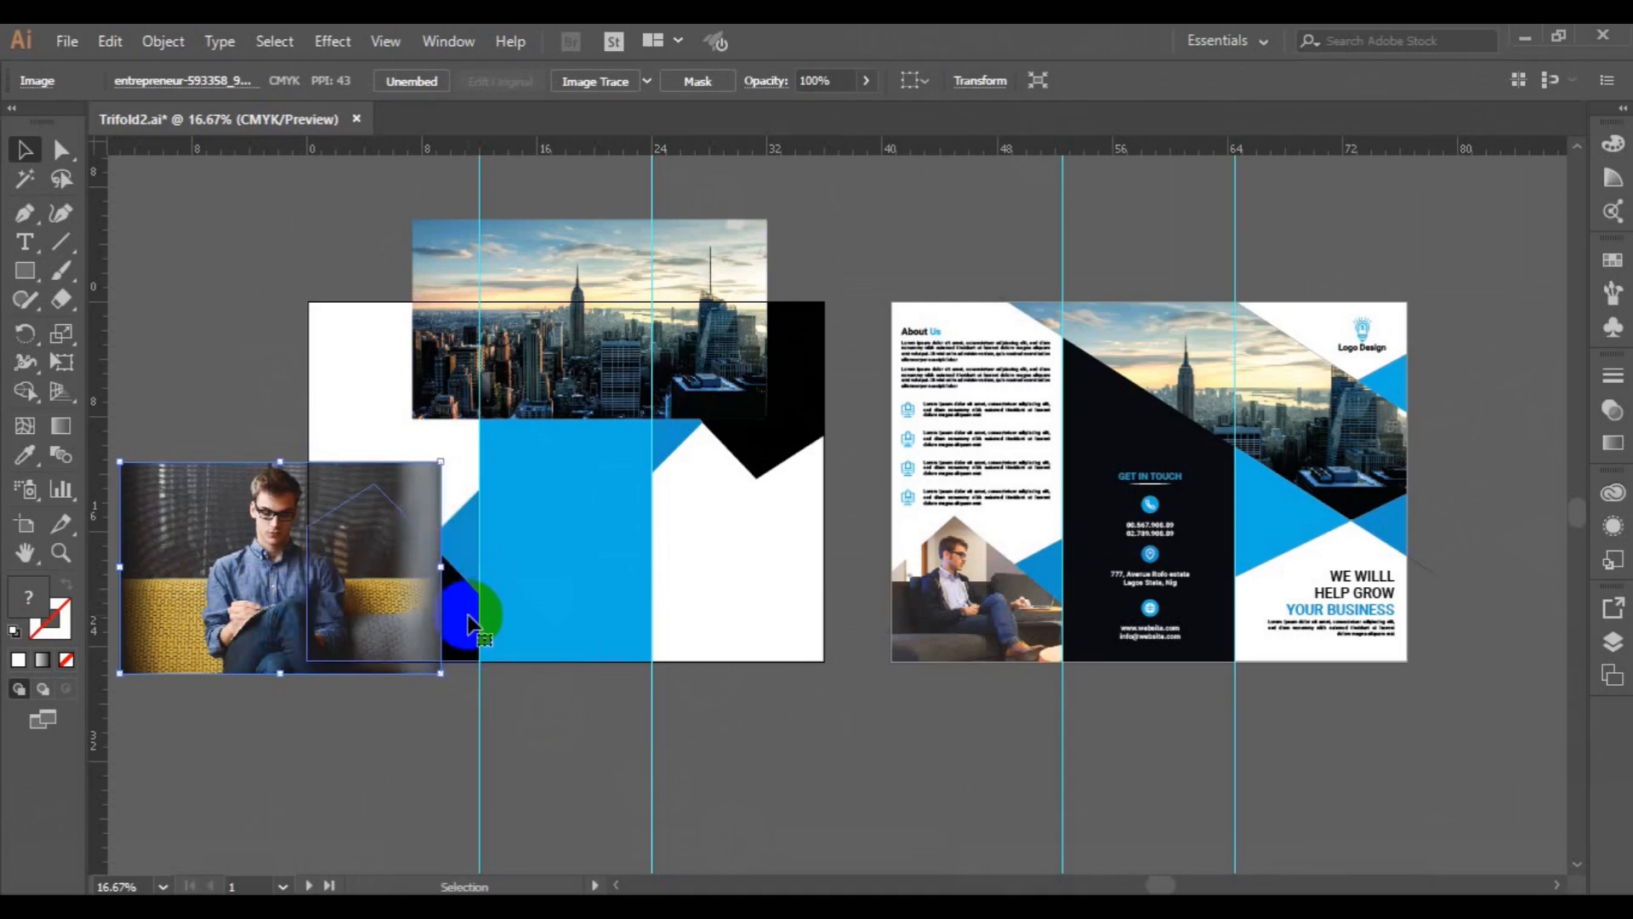
right_click(470, 619)
mouse_move(629, 488)
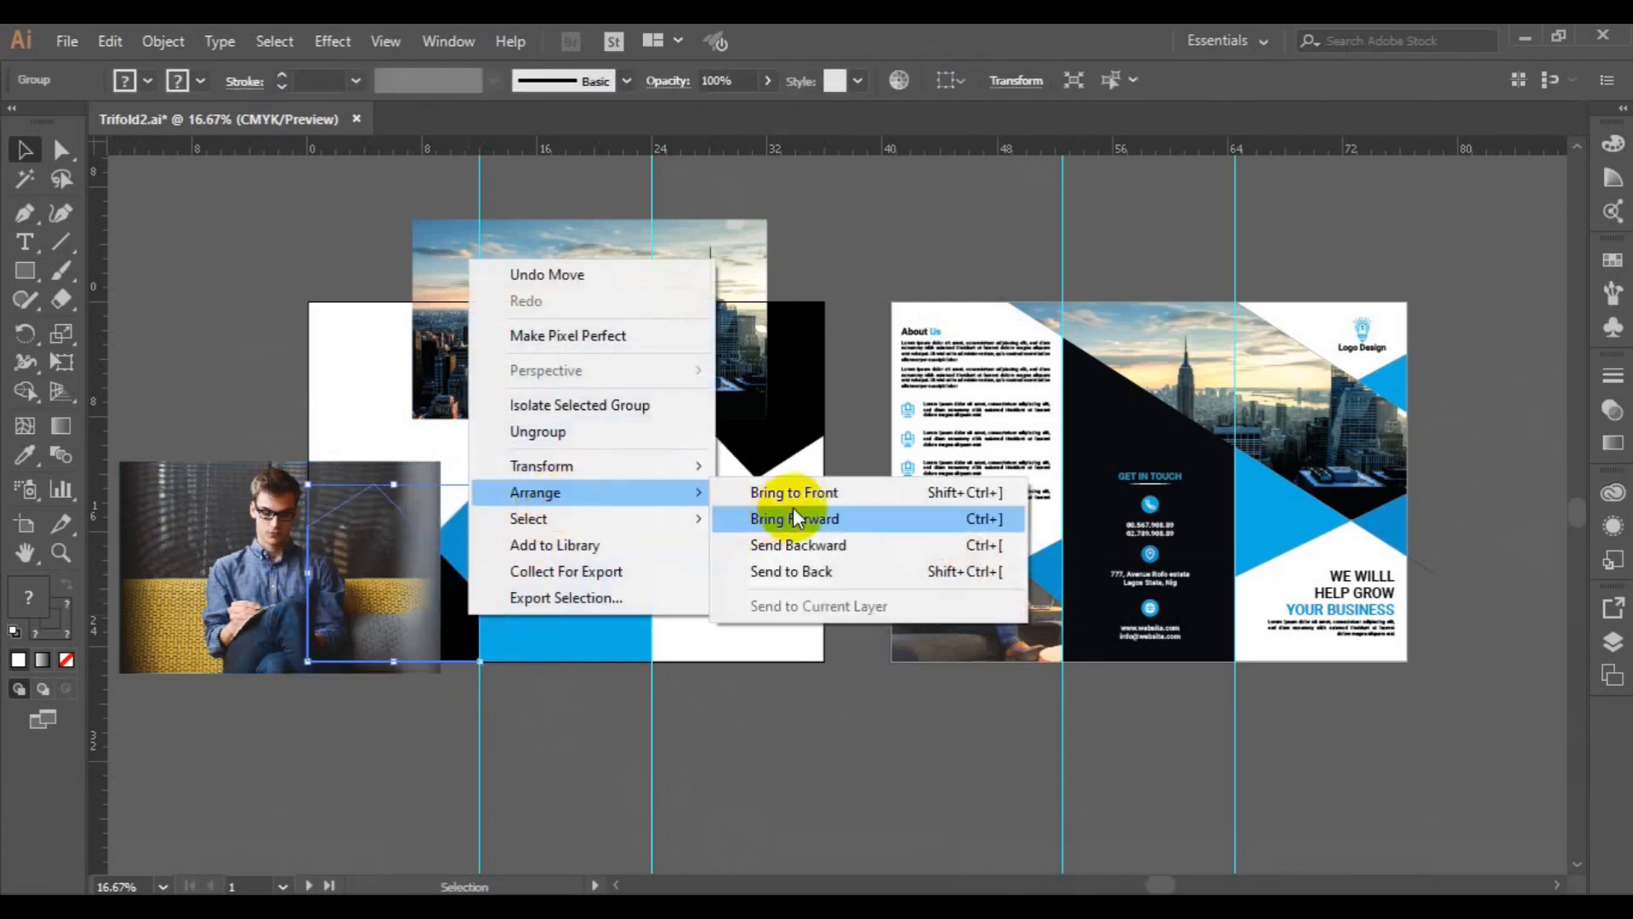
click(796, 493)
Step: Position the entrepreneur photo behind the lower-left black shape and scale it proportionally to about 19.27 in wide, covering the whole shape
drag(252, 632, 349, 634)
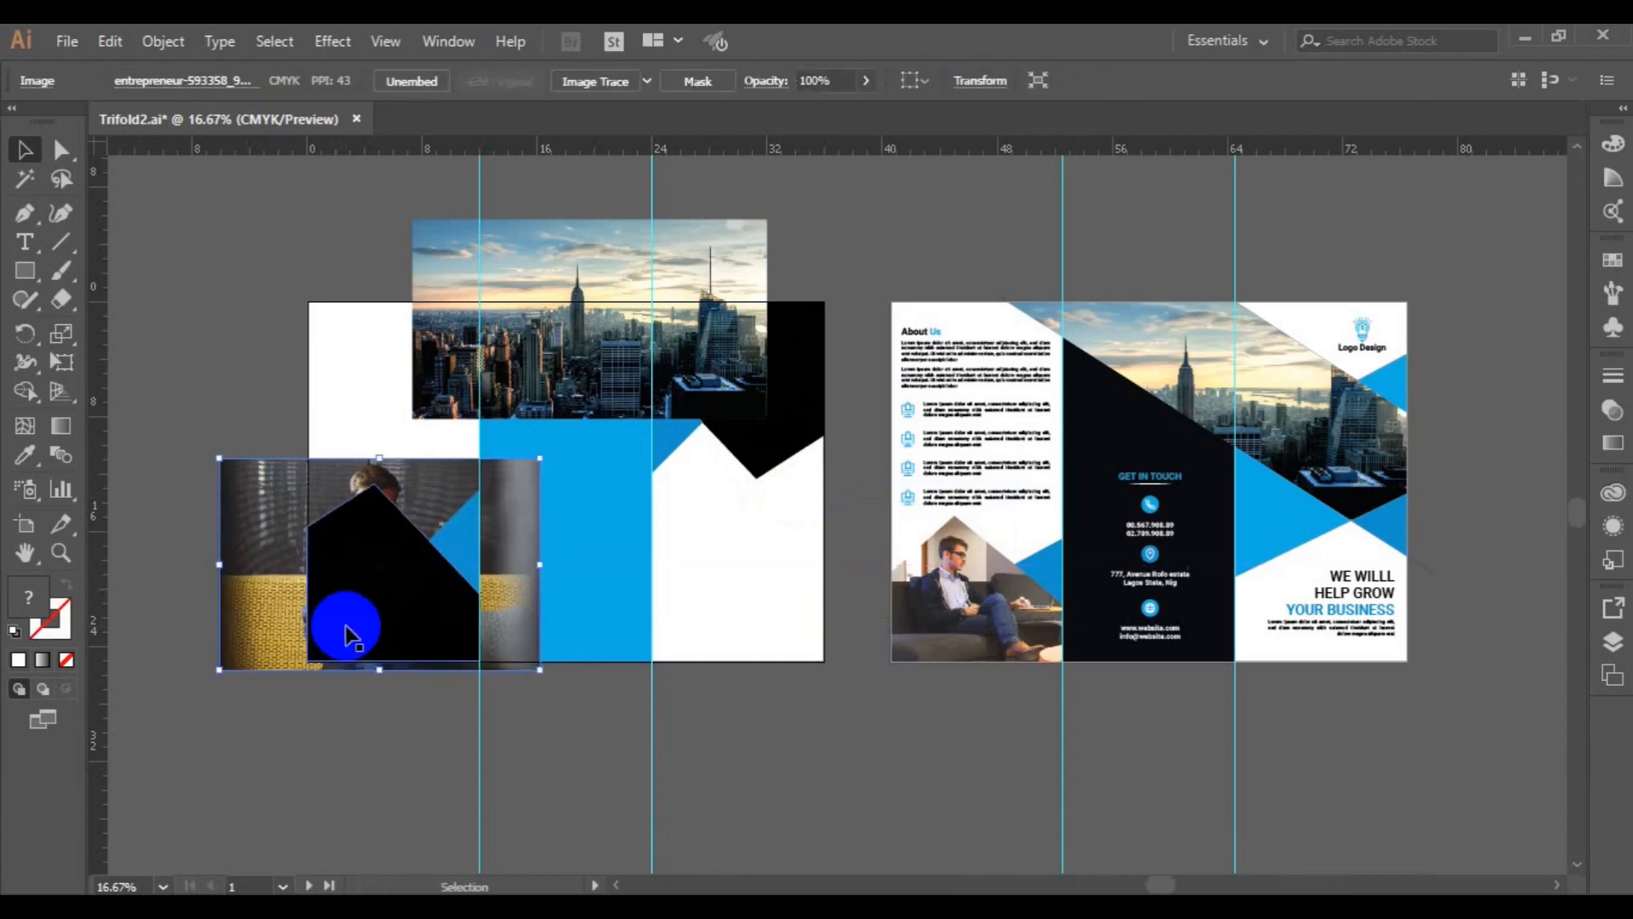
drag(535, 659, 514, 652)
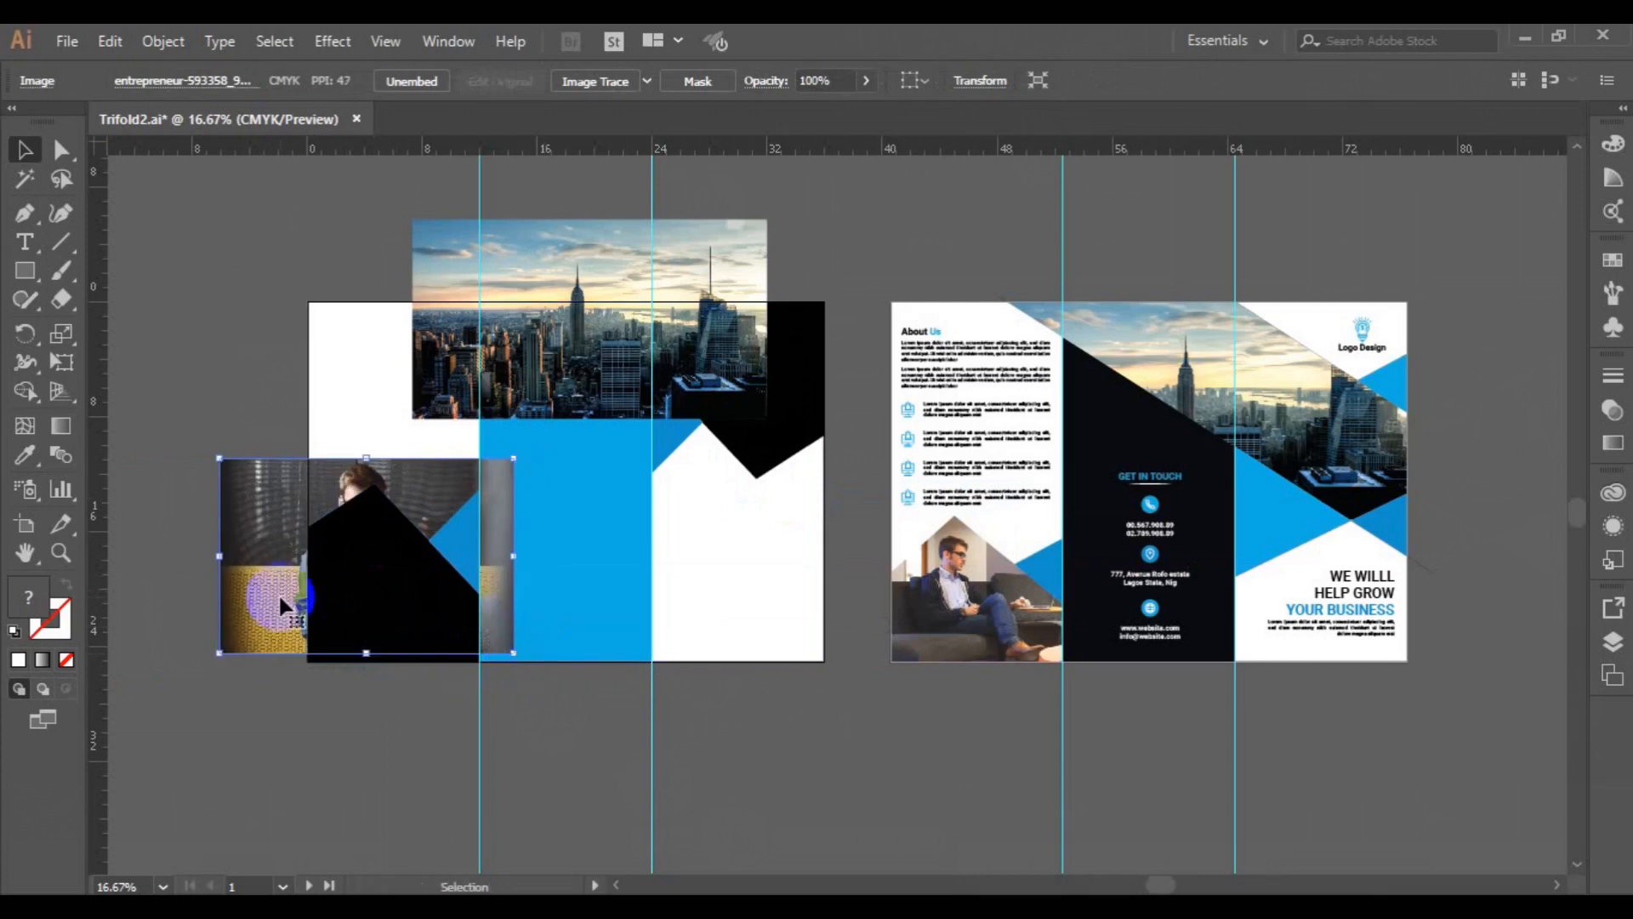
drag(281, 614, 294, 625)
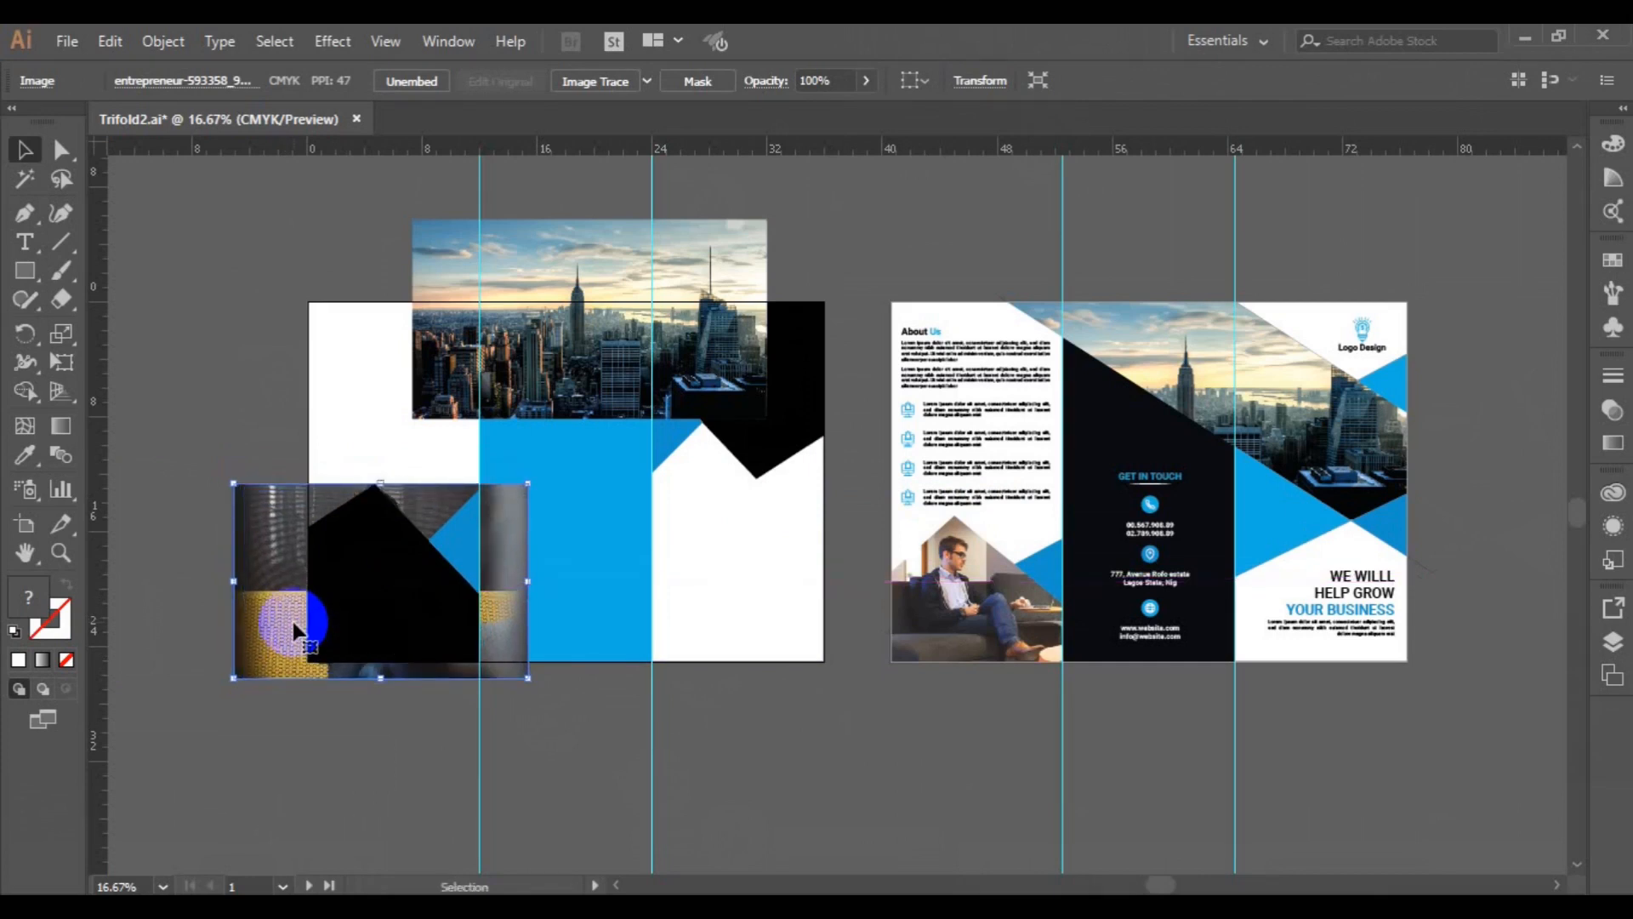
drag(527, 678, 510, 663)
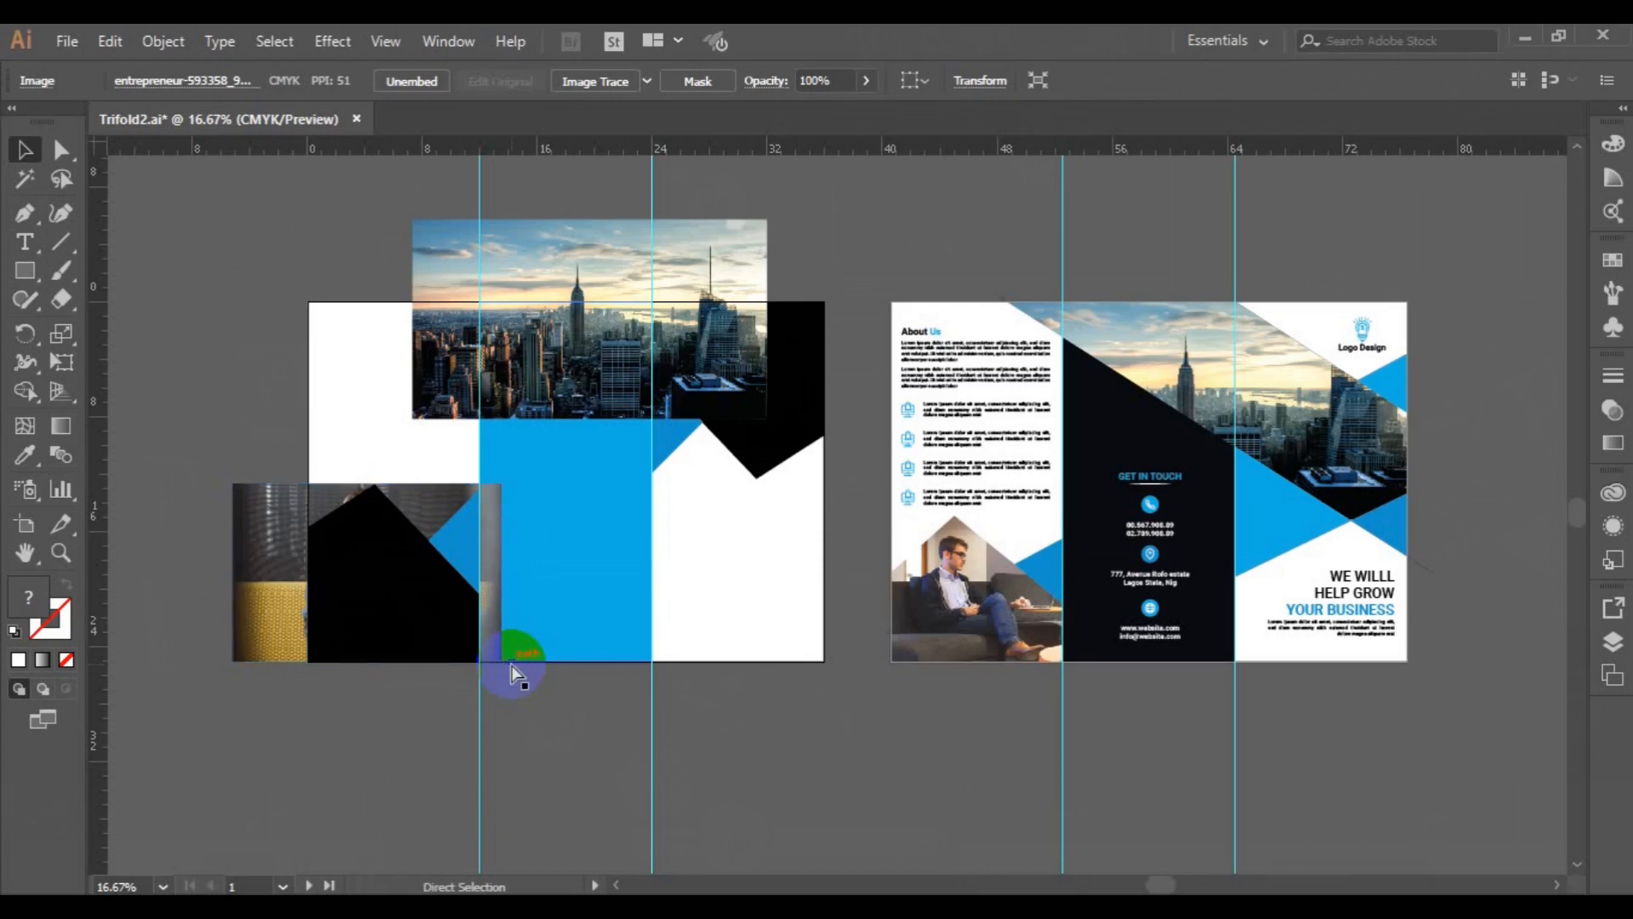
key(ctrl+z)
drag(527, 678, 514, 669)
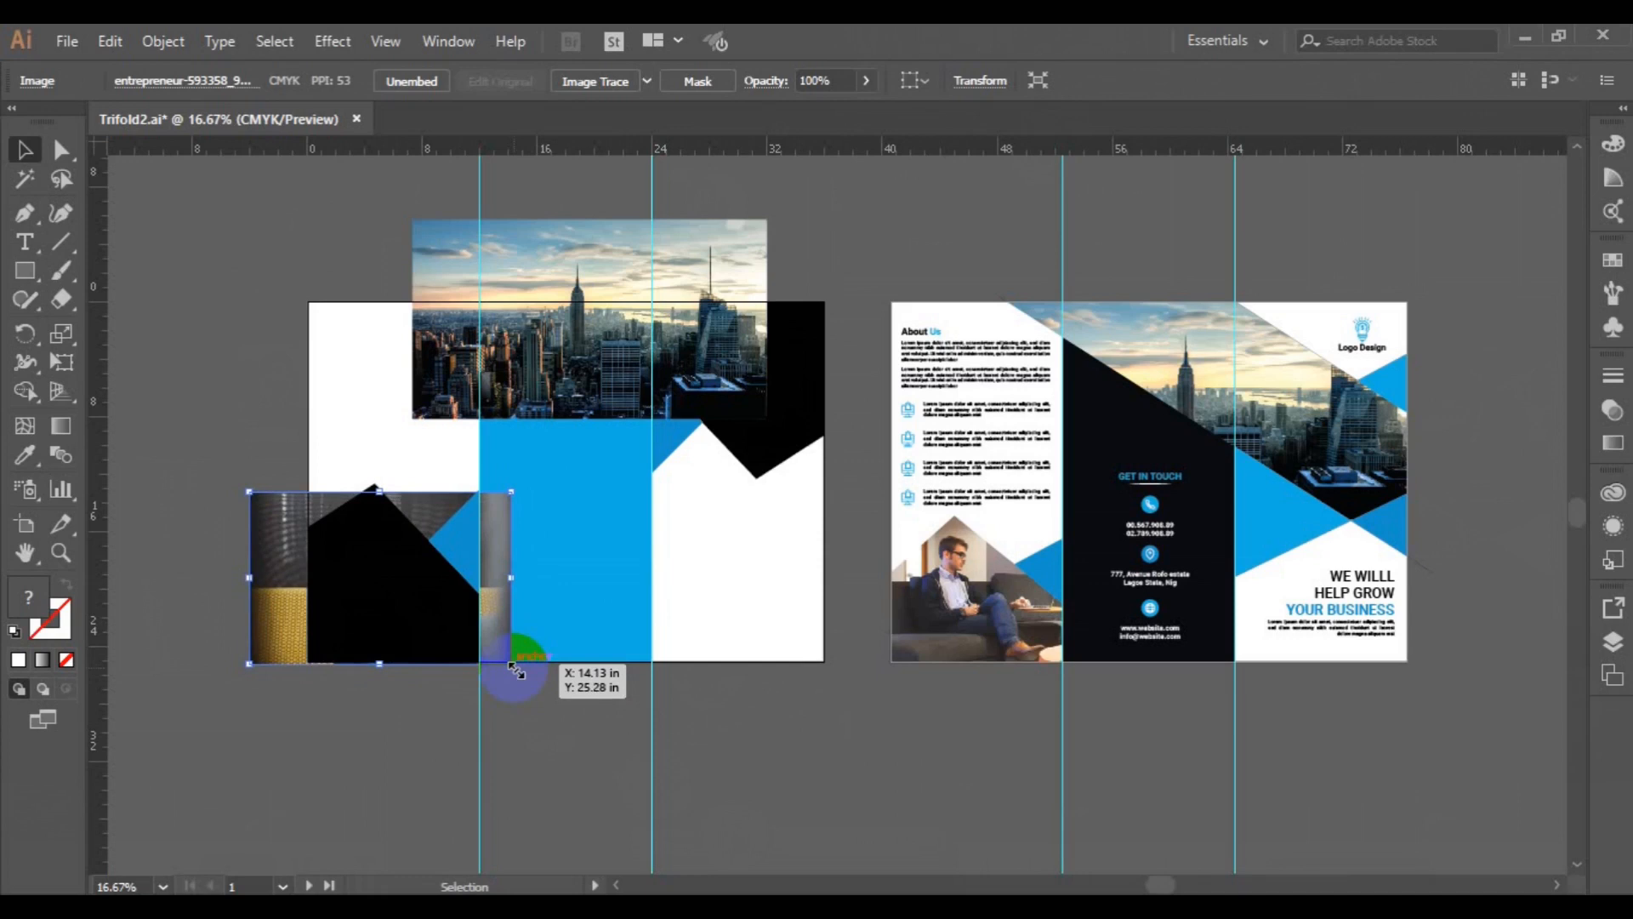
drag(514, 670, 519, 673)
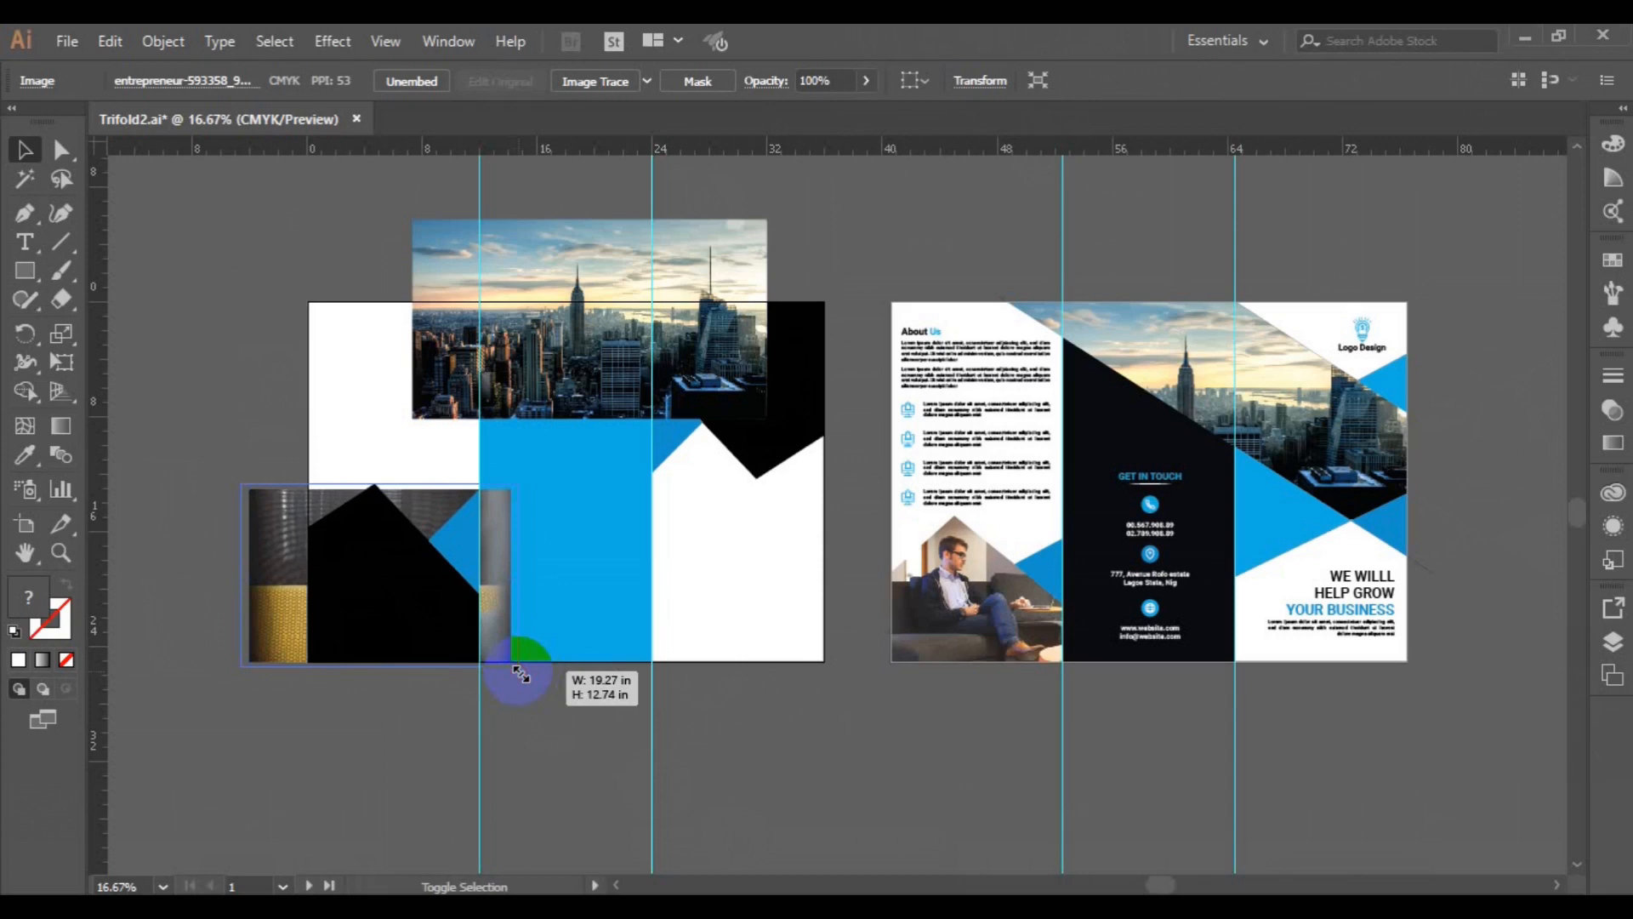
drag(521, 674, 519, 668)
Step: Try to make a clipping mask from the entrepreneur photo and the still-grouped black and blue shapes
click(411, 649)
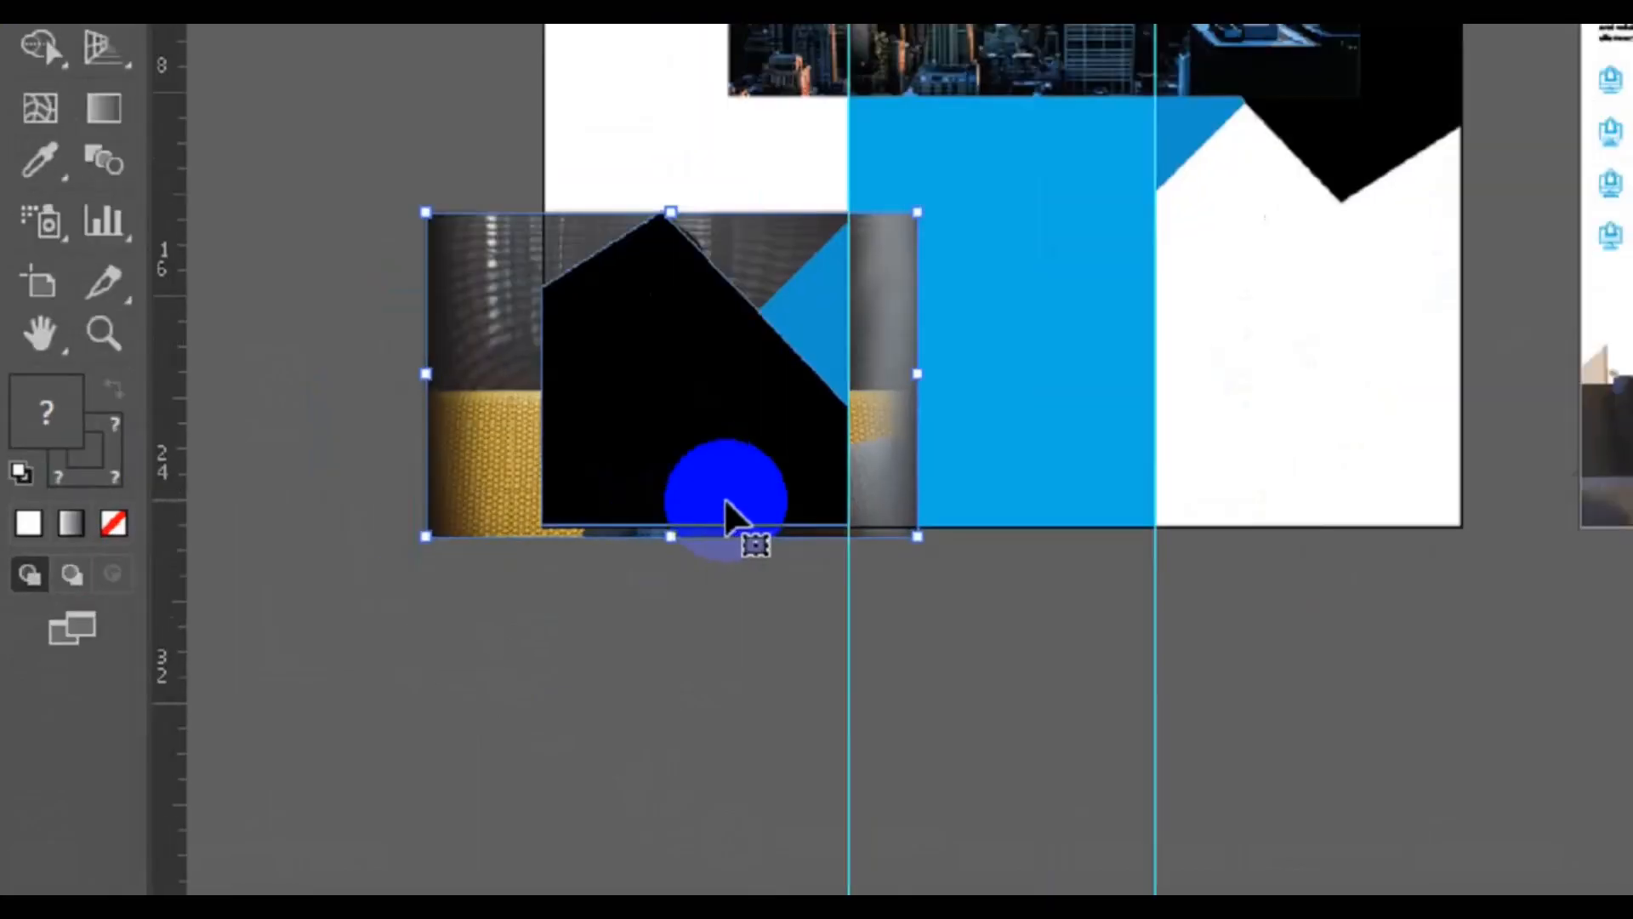
right_click(409, 644)
click(1025, 162)
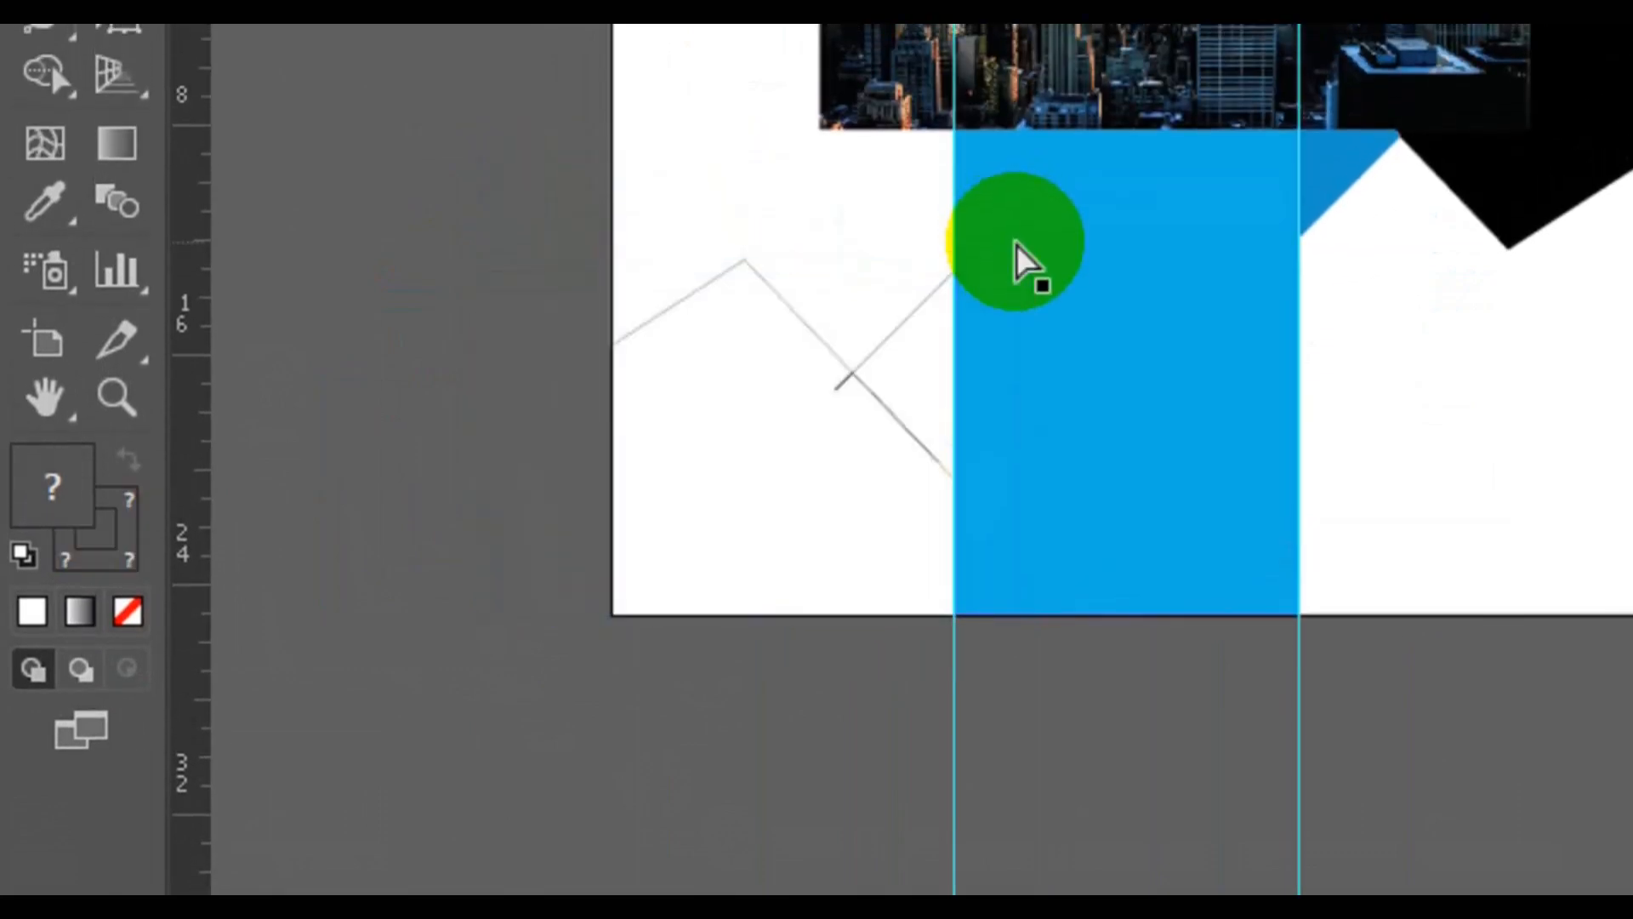
key(ctrl+z)
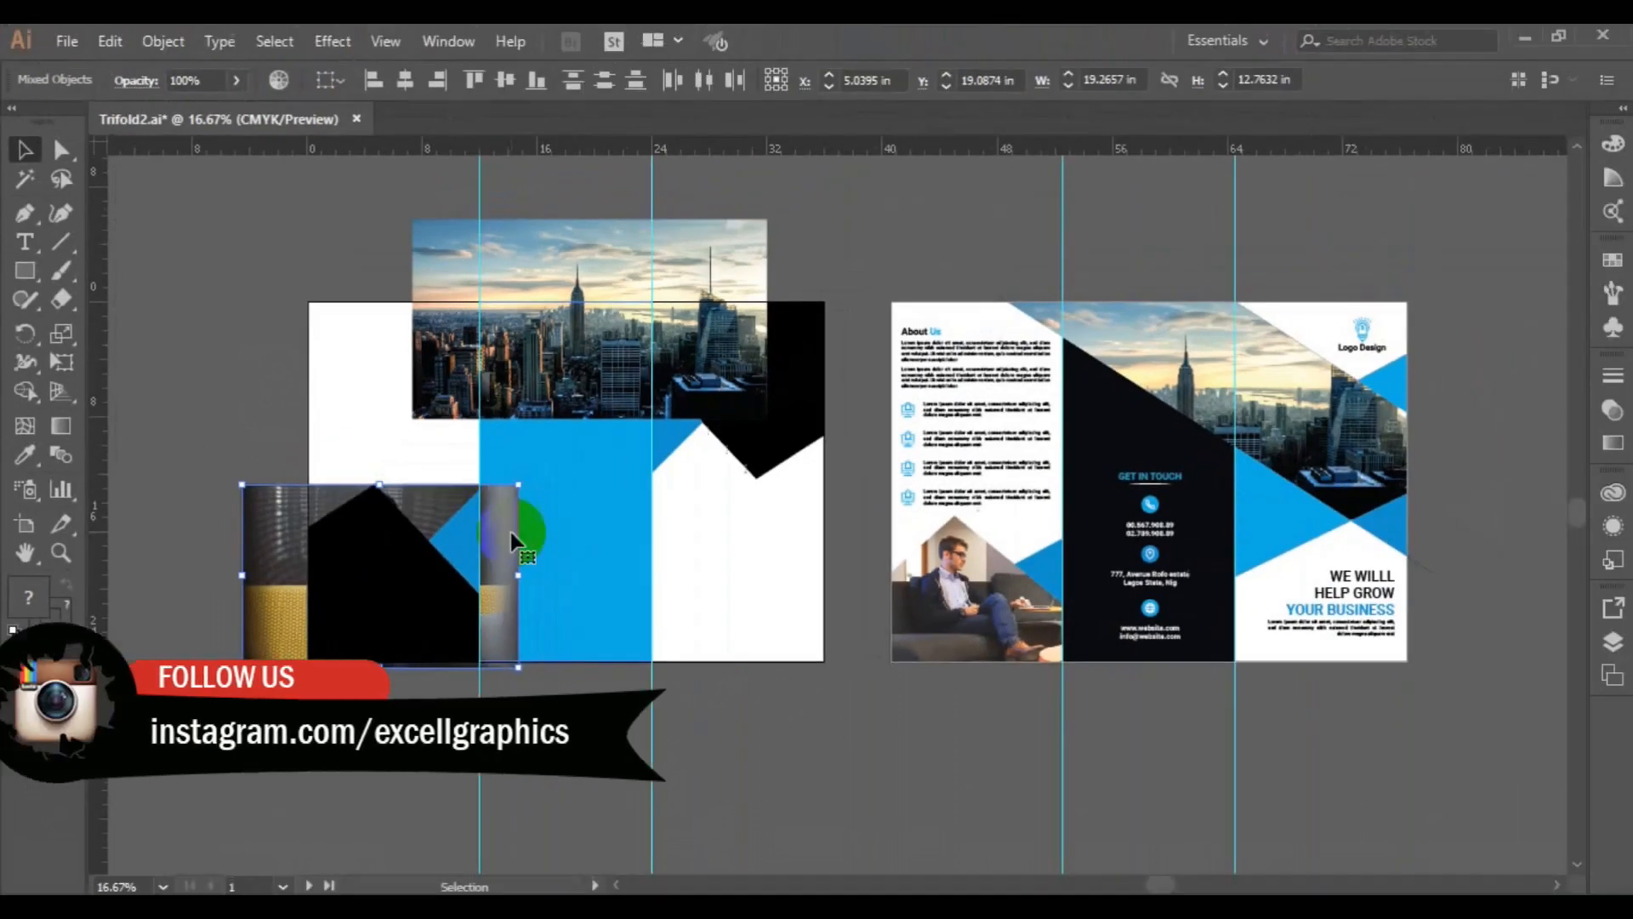
click(910, 723)
click(415, 612)
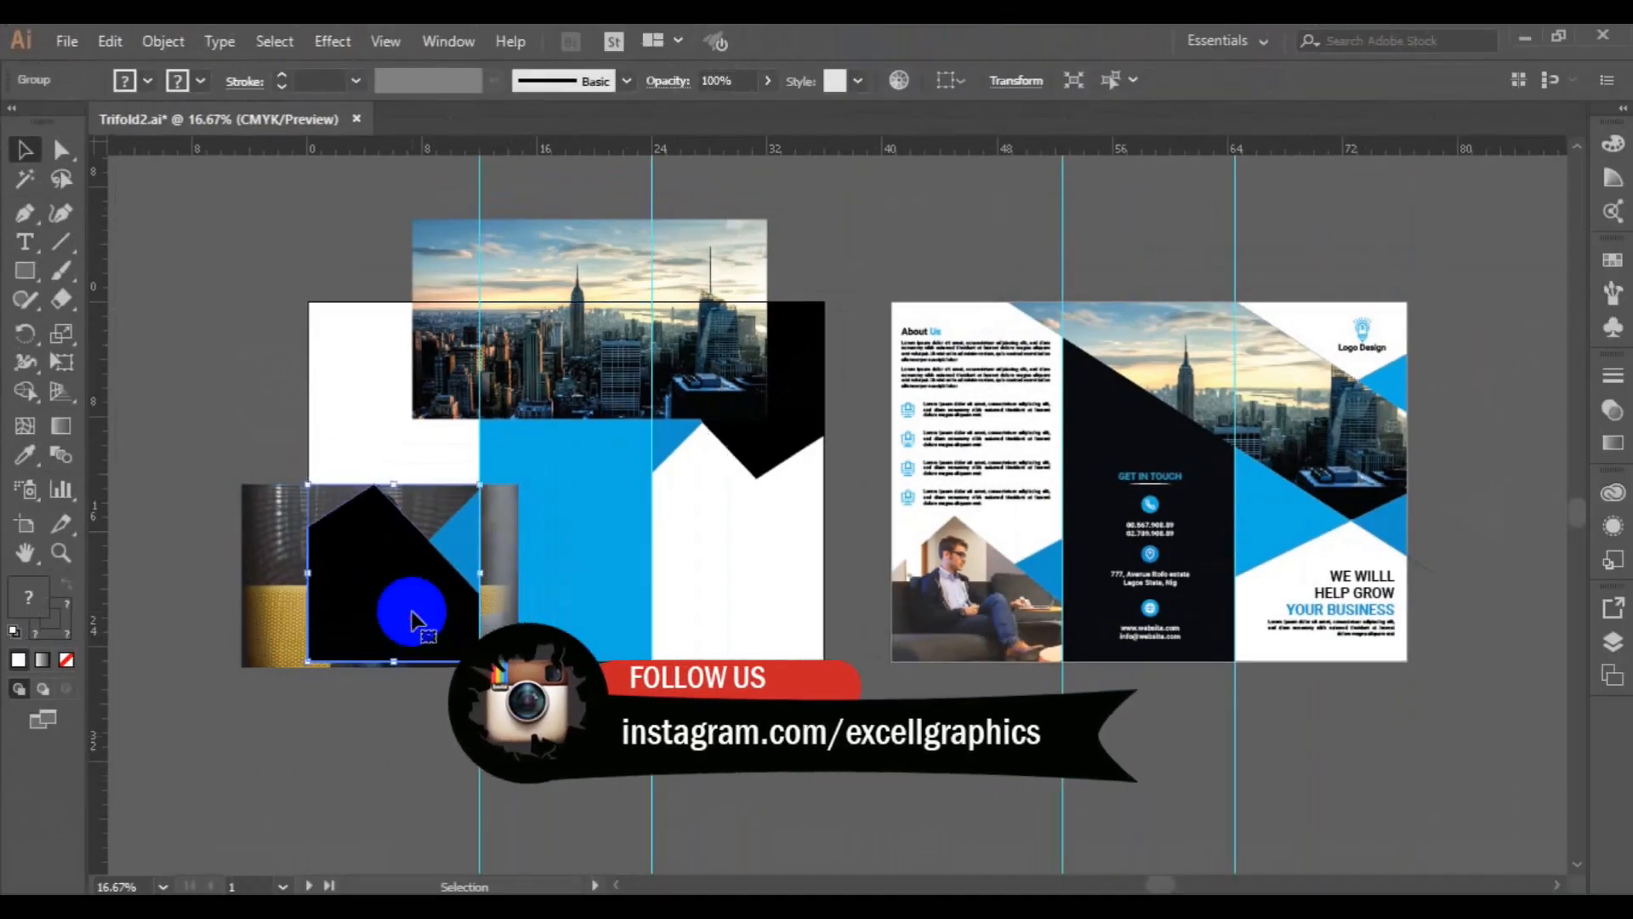
shift+click(273, 619)
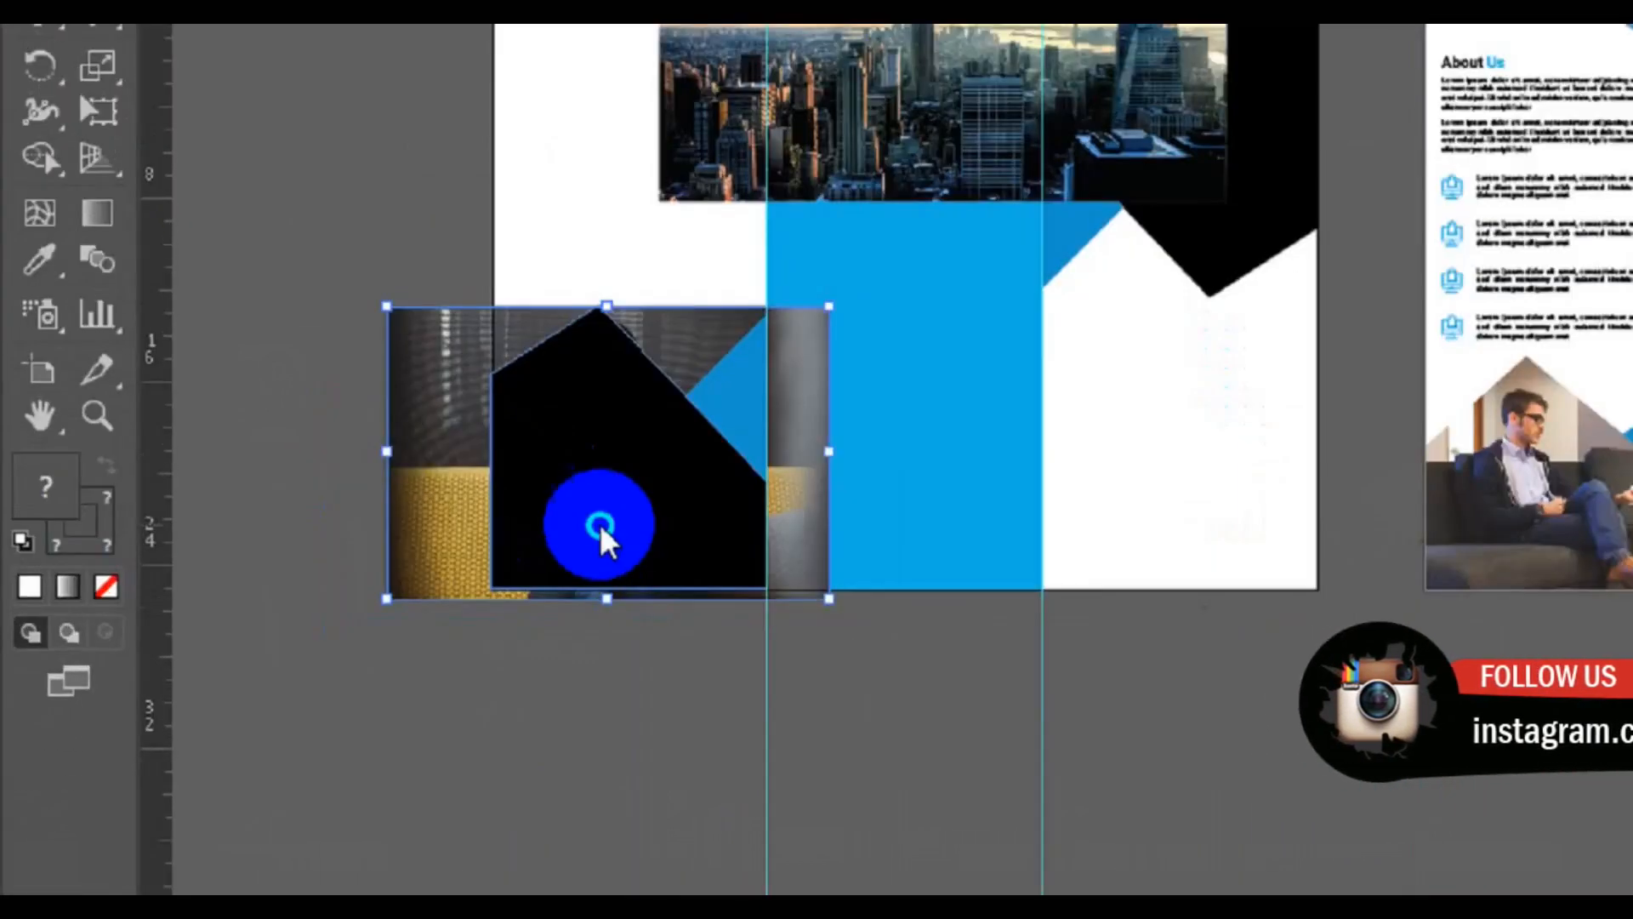
right_click(375, 630)
click(966, 153)
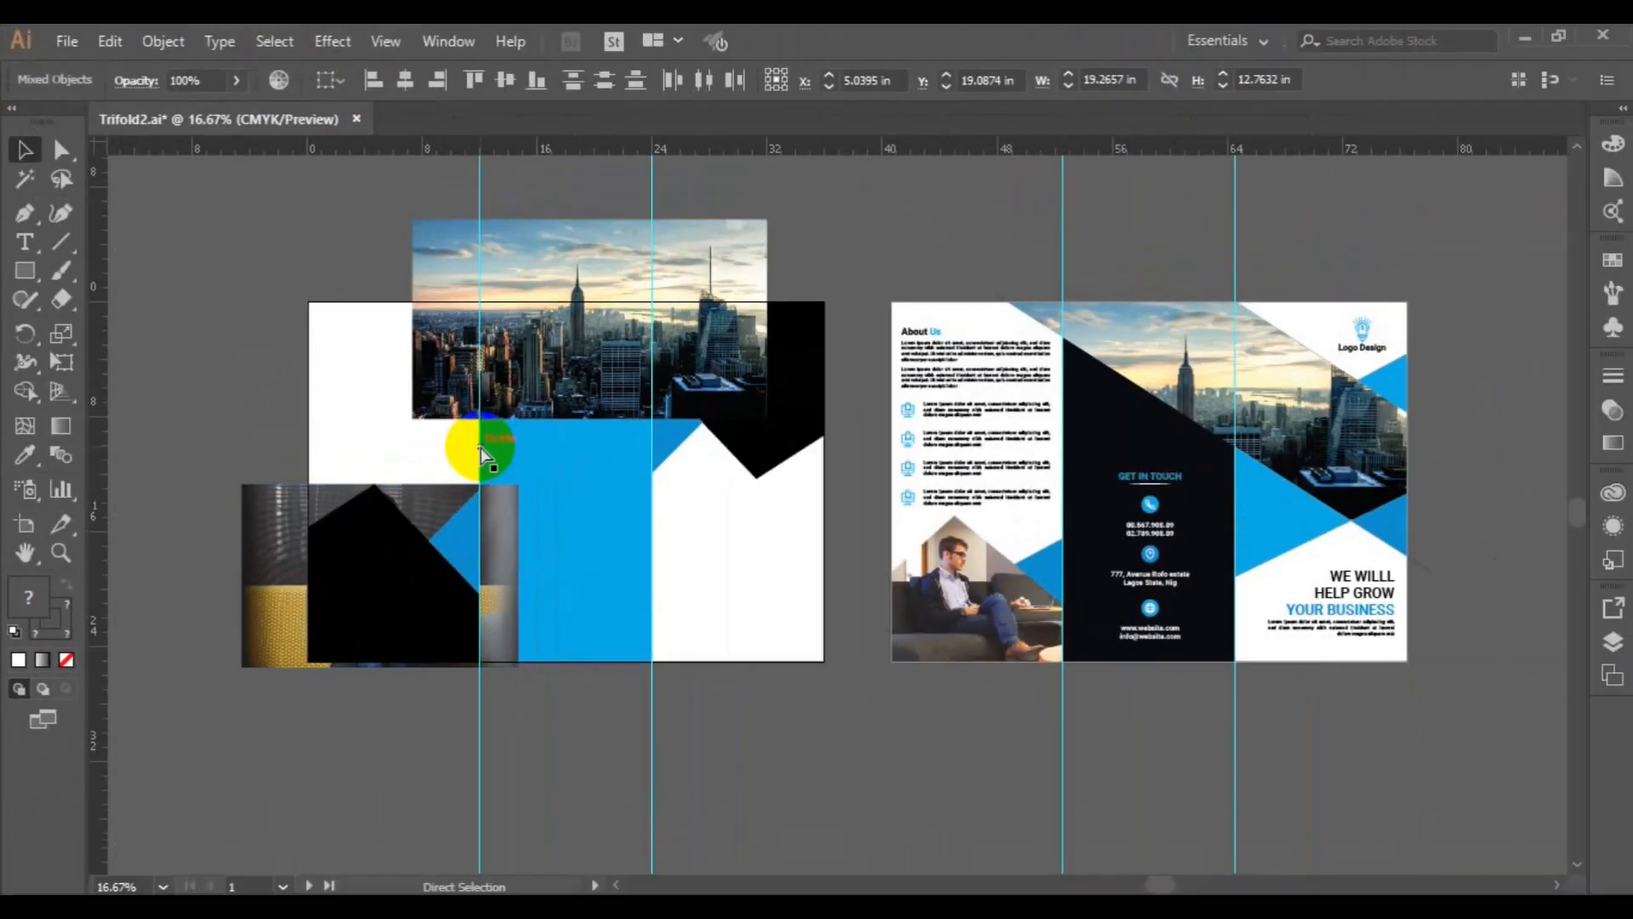
Step: Ungroup the lower-left black and blue shapes so the black shape can be selected separately
click(393, 625)
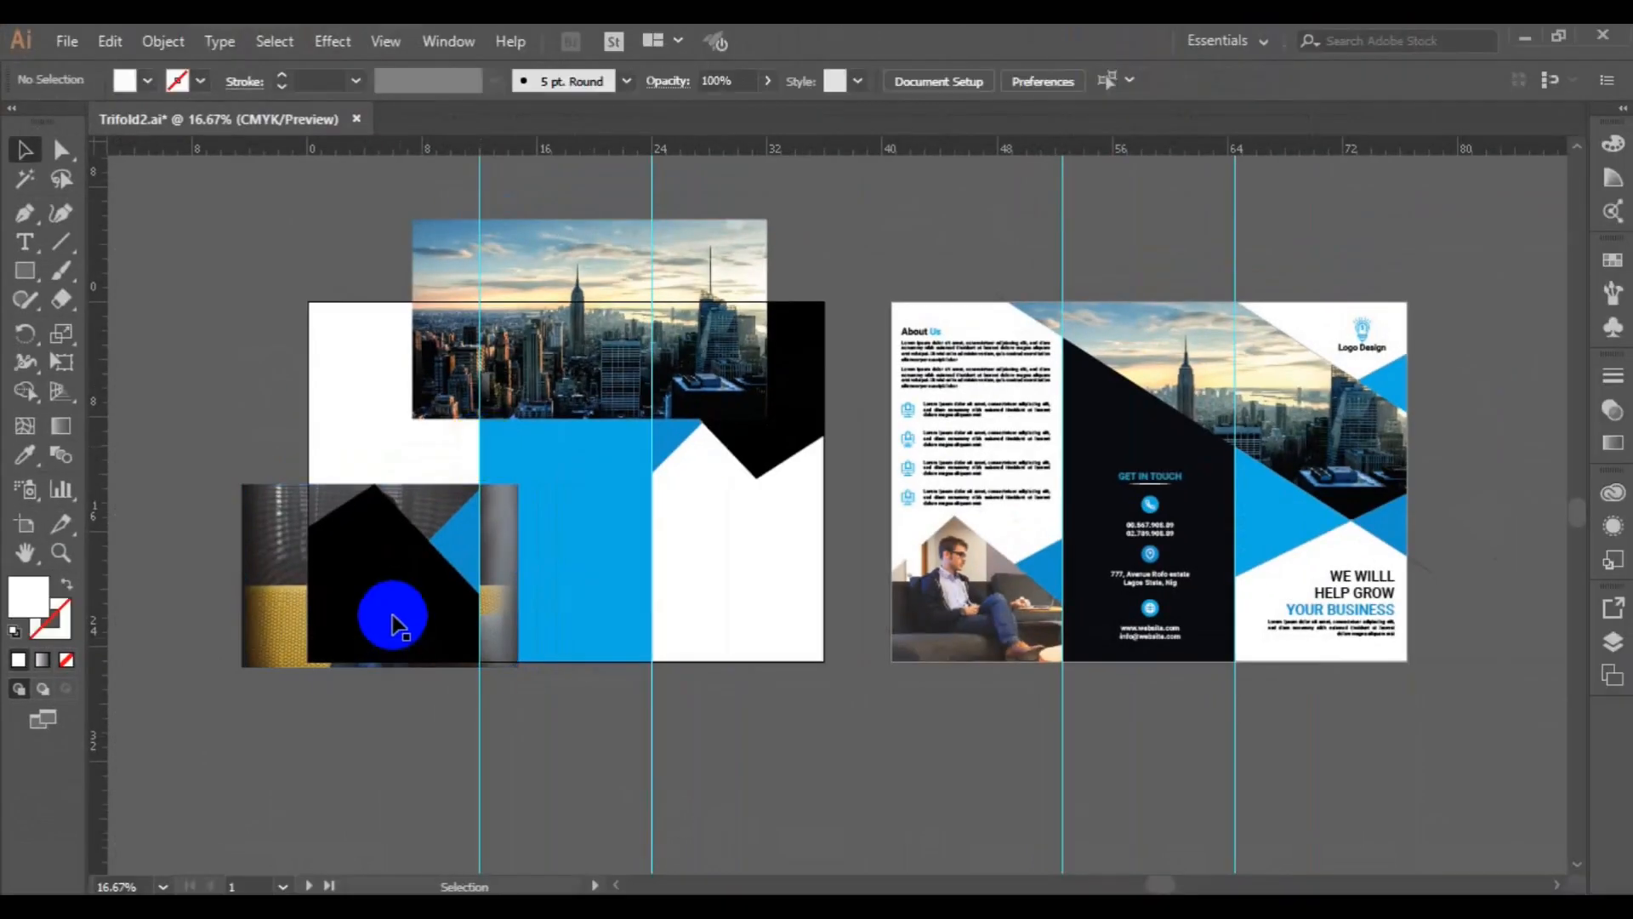
click(394, 625)
click(163, 41)
click(273, 124)
click(347, 612)
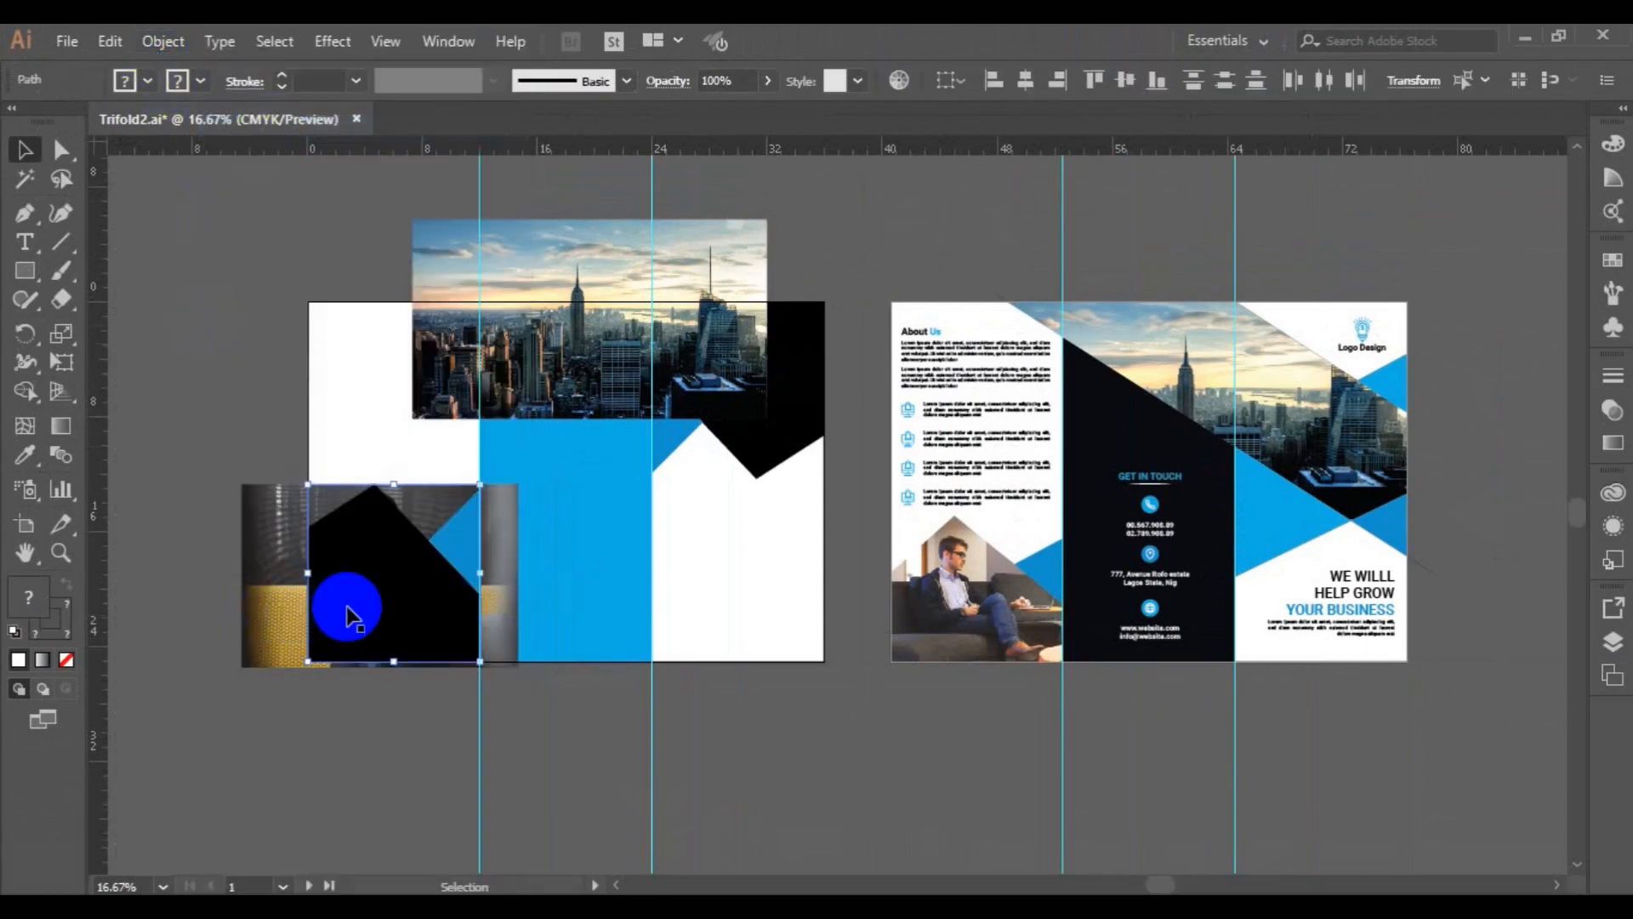
click(211, 619)
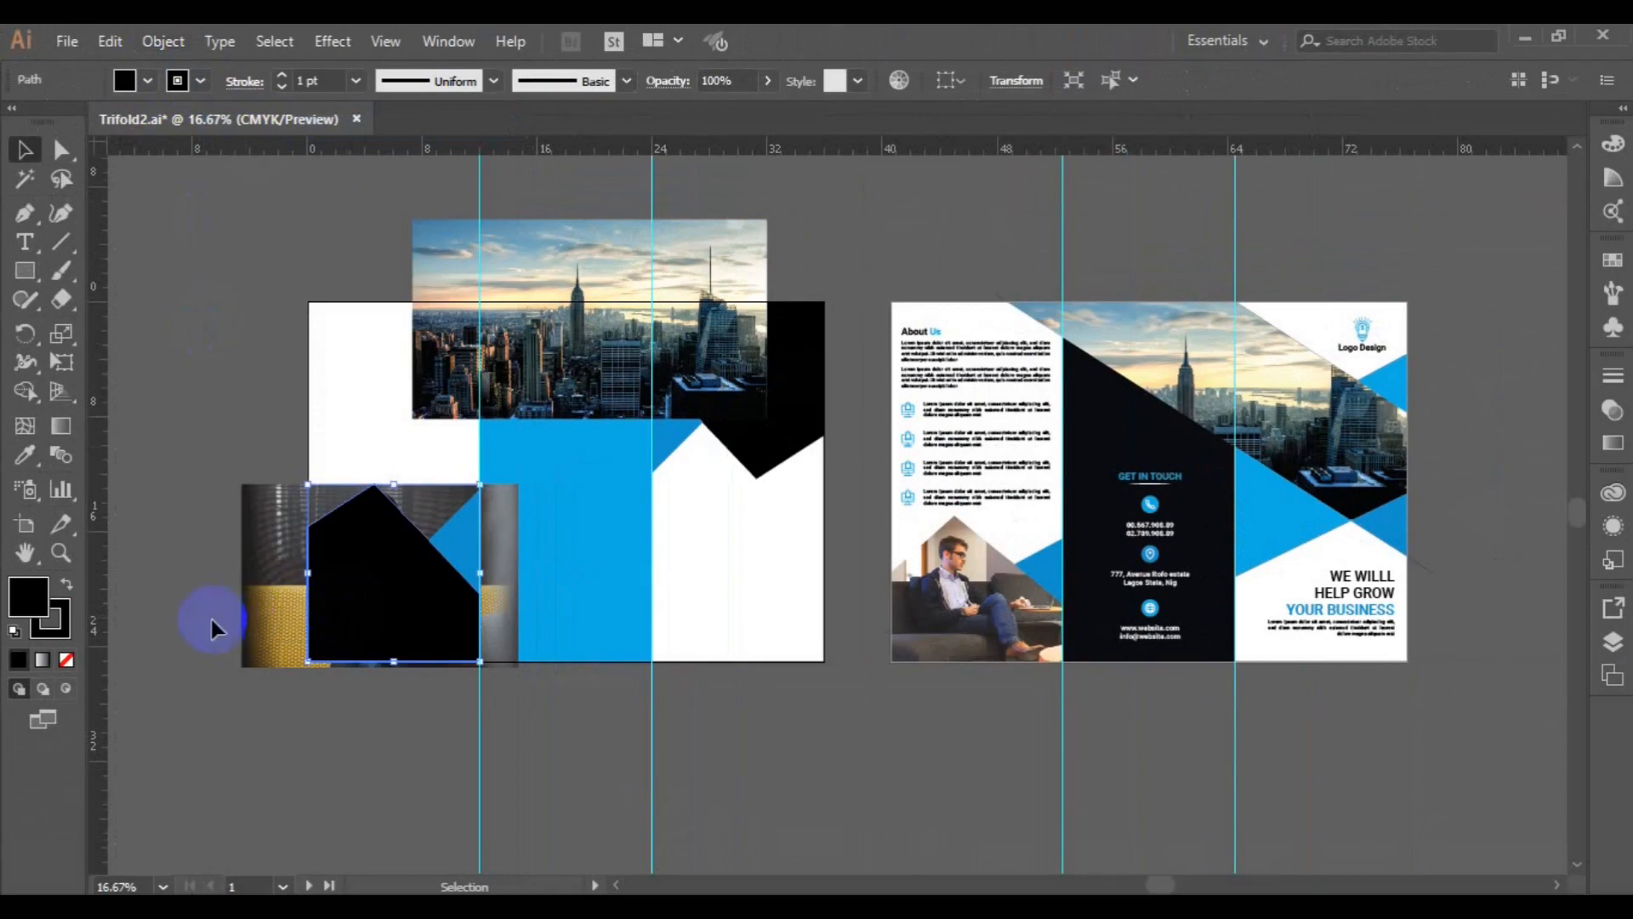
Step: Make a clipping mask of the entrepreneur photo with the lower-left black shape
click(472, 544)
click(318, 599)
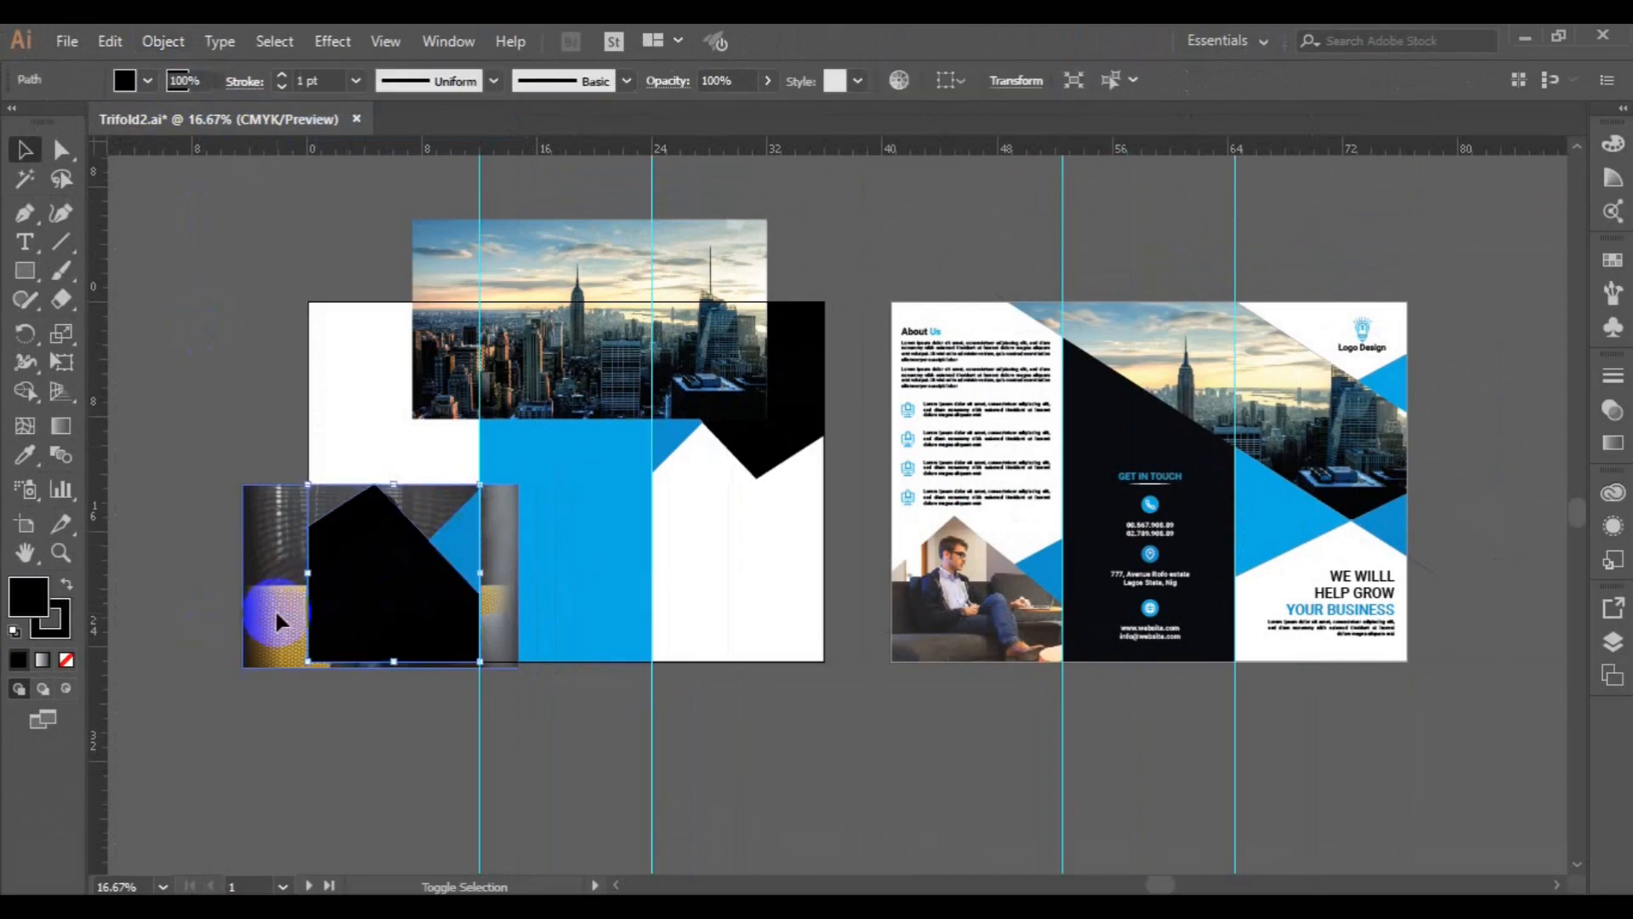
shift+click(277, 614)
click(342, 606)
right_click(689, 468)
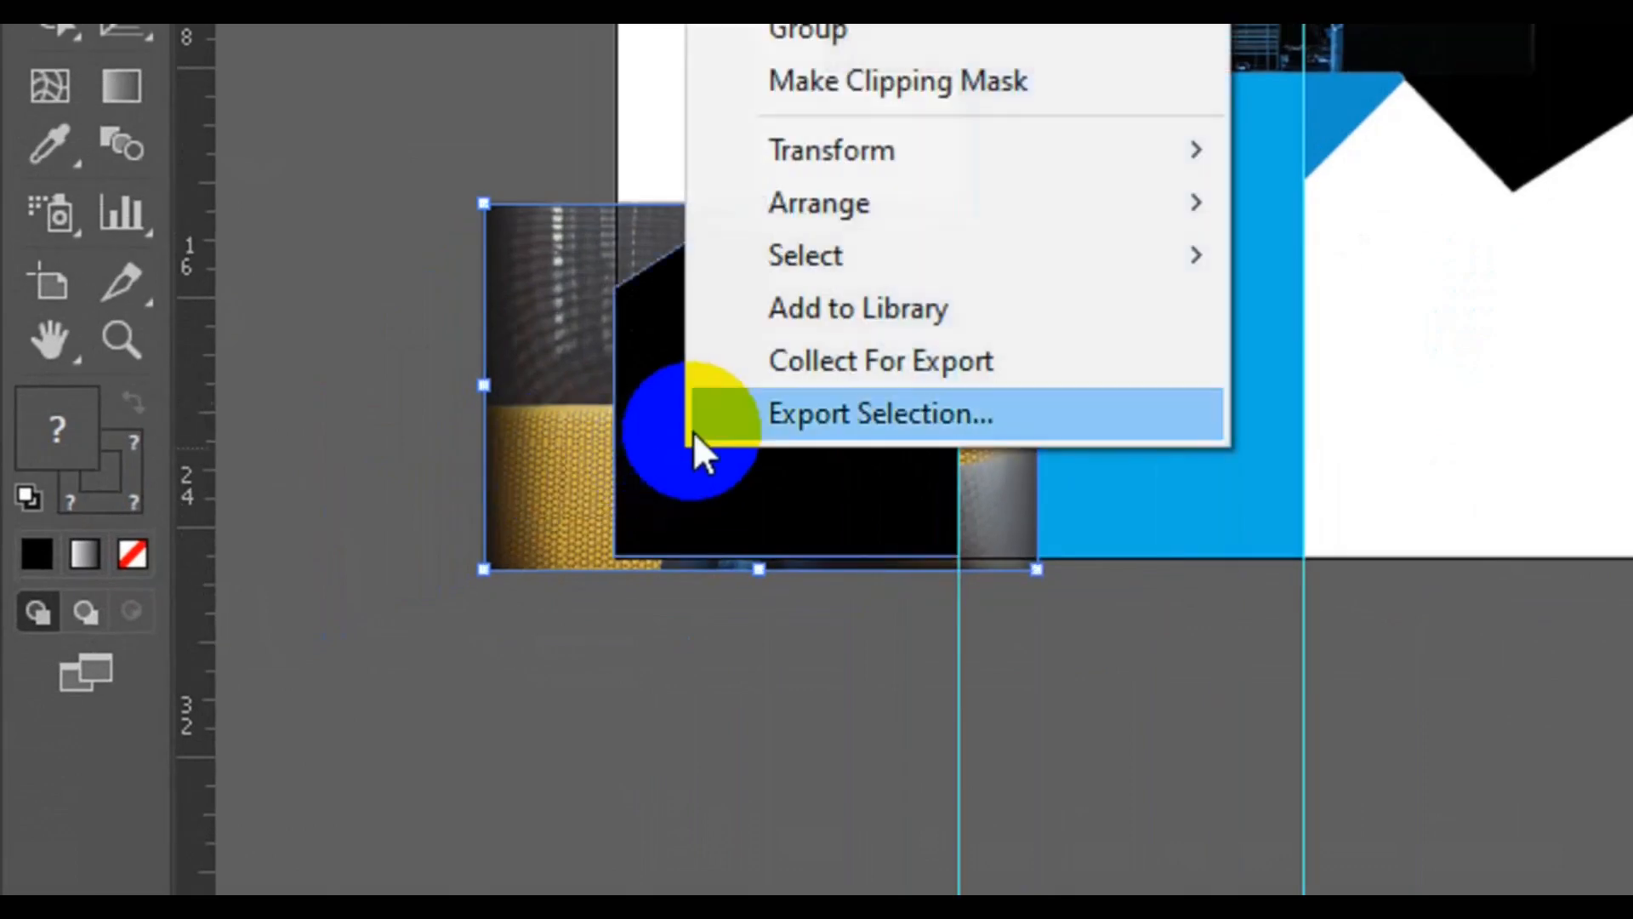
click(963, 93)
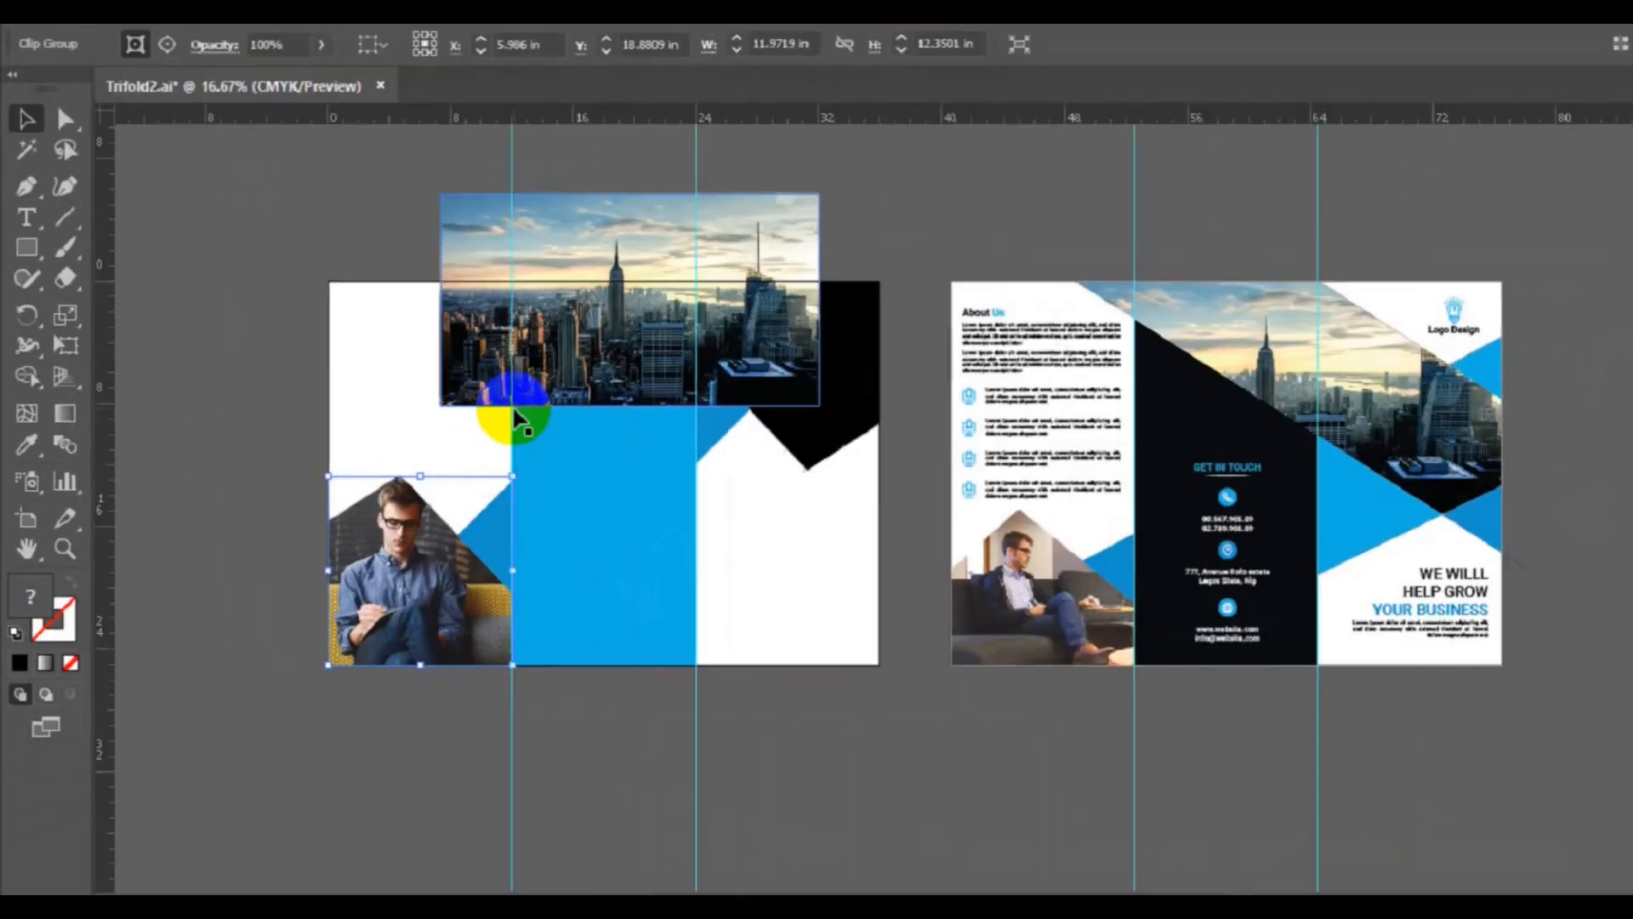
Step: Move the city image right until it spans both trifold pages and uncovers part of the upper-right black and blue shapes
click(508, 307)
click(660, 357)
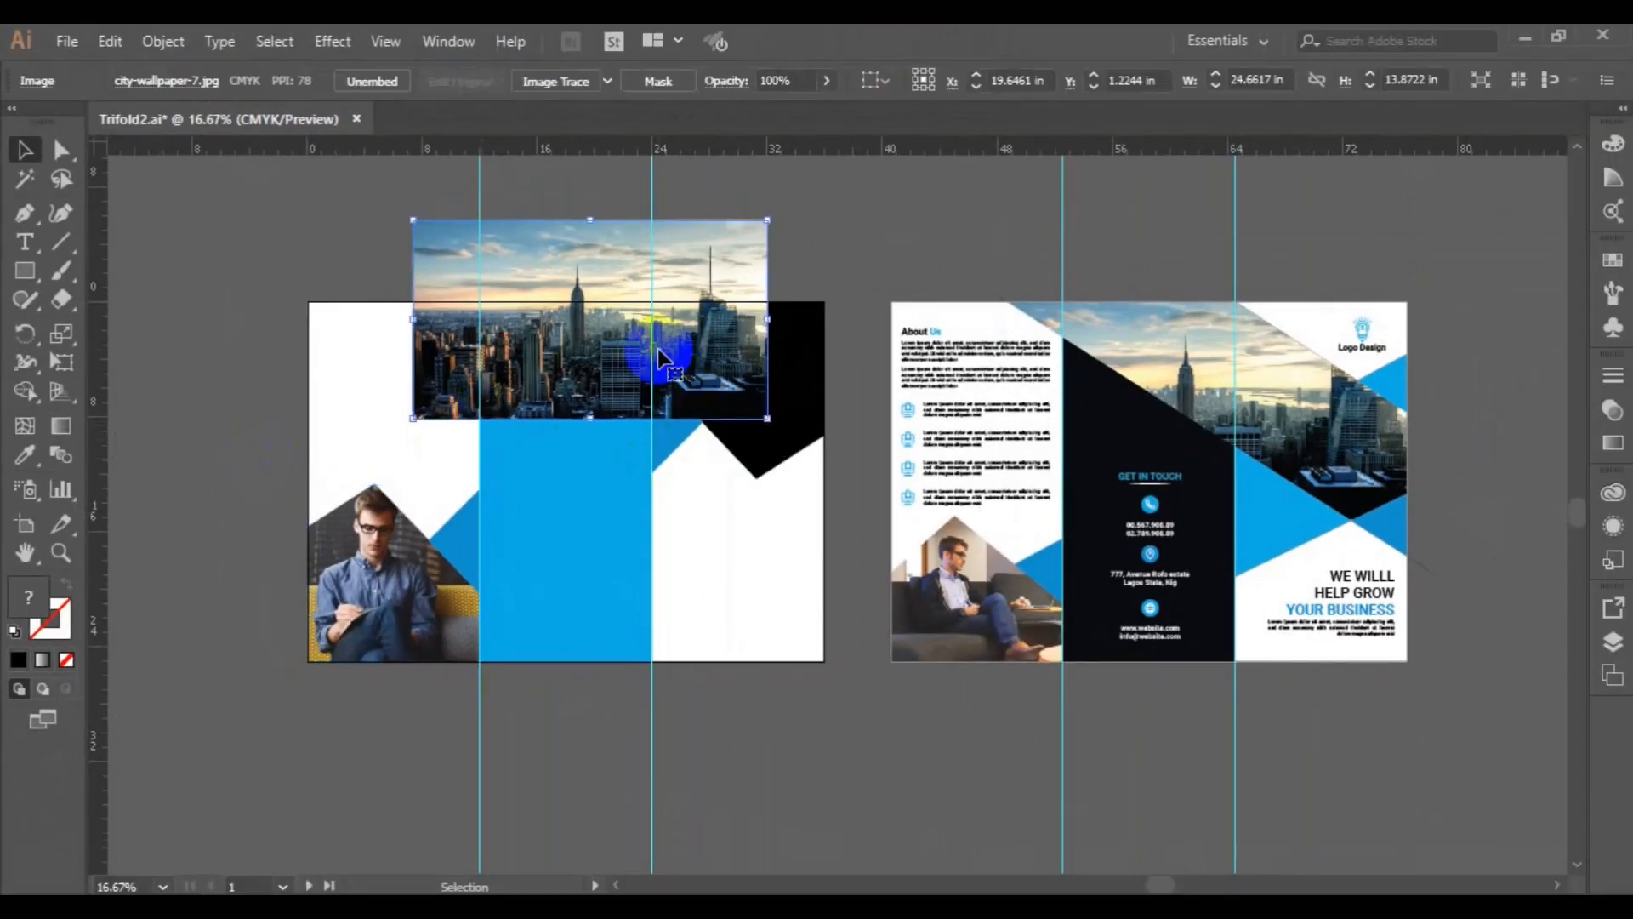
drag(660, 357, 816, 431)
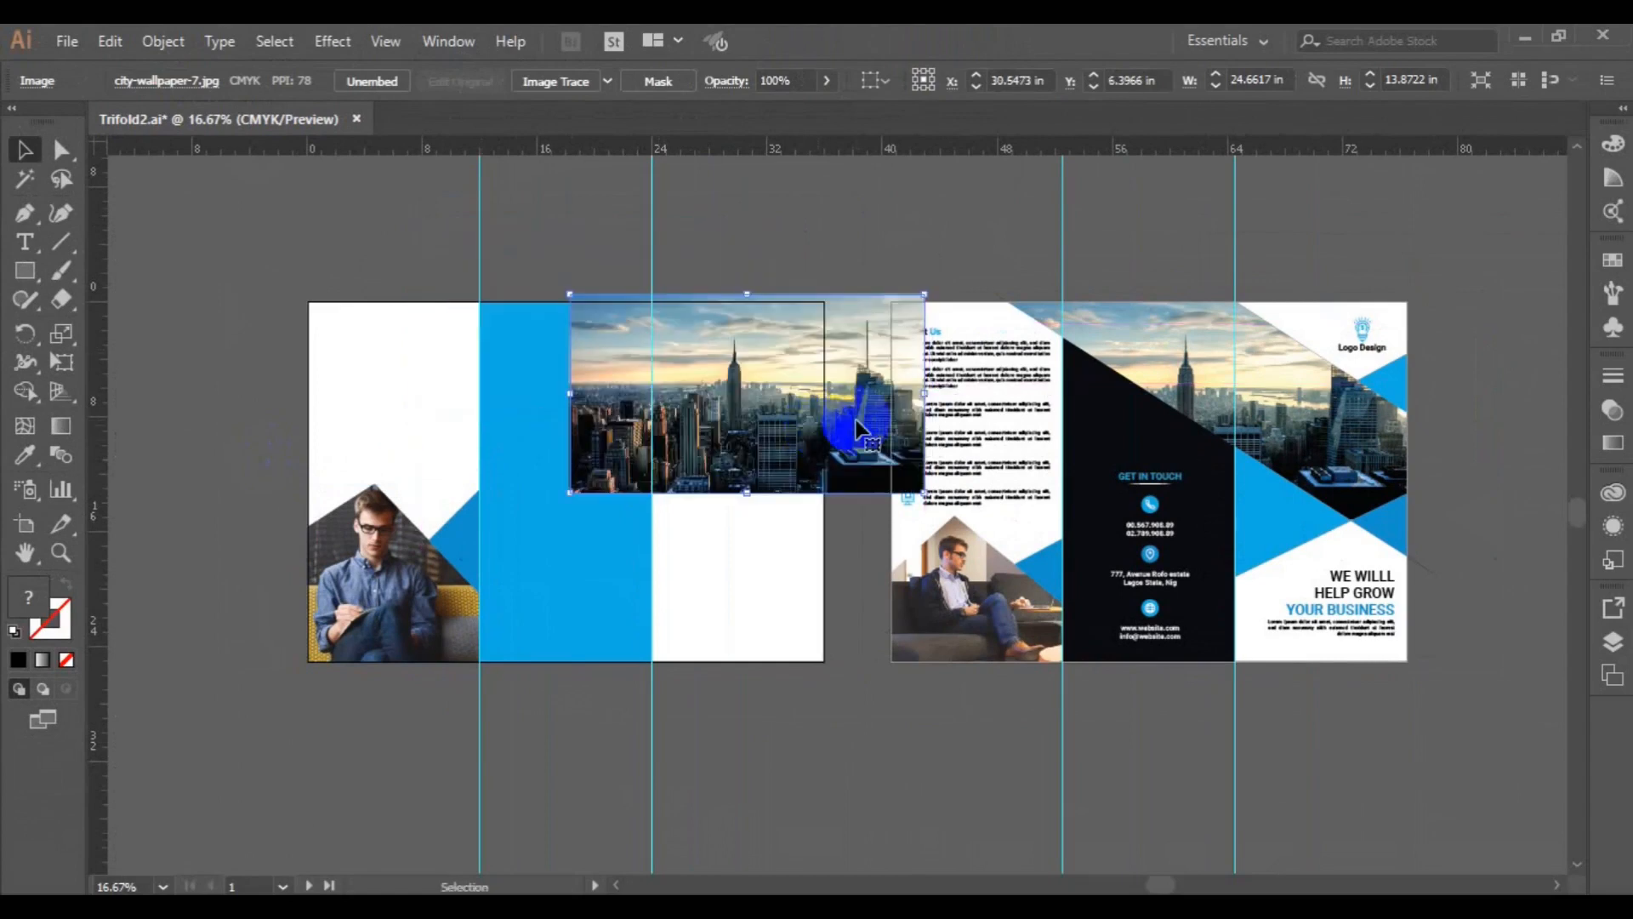
drag(959, 399, 1011, 416)
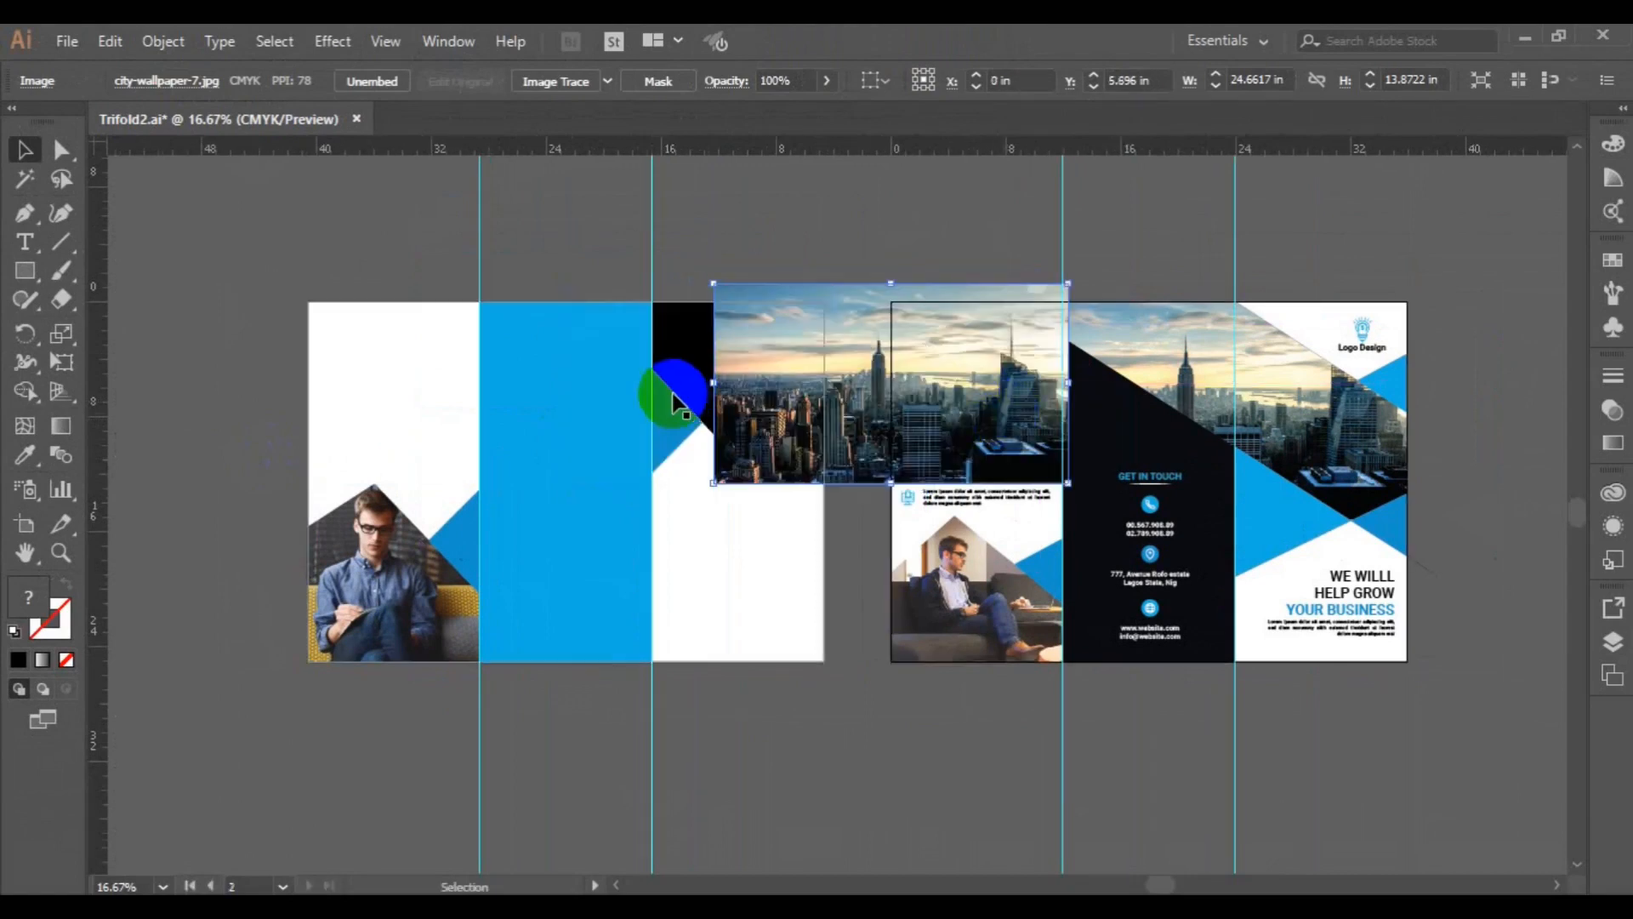
Step: Ungroup the black and blue shapes in the upper right of the blank trifold page and clear the selection
click(672, 420)
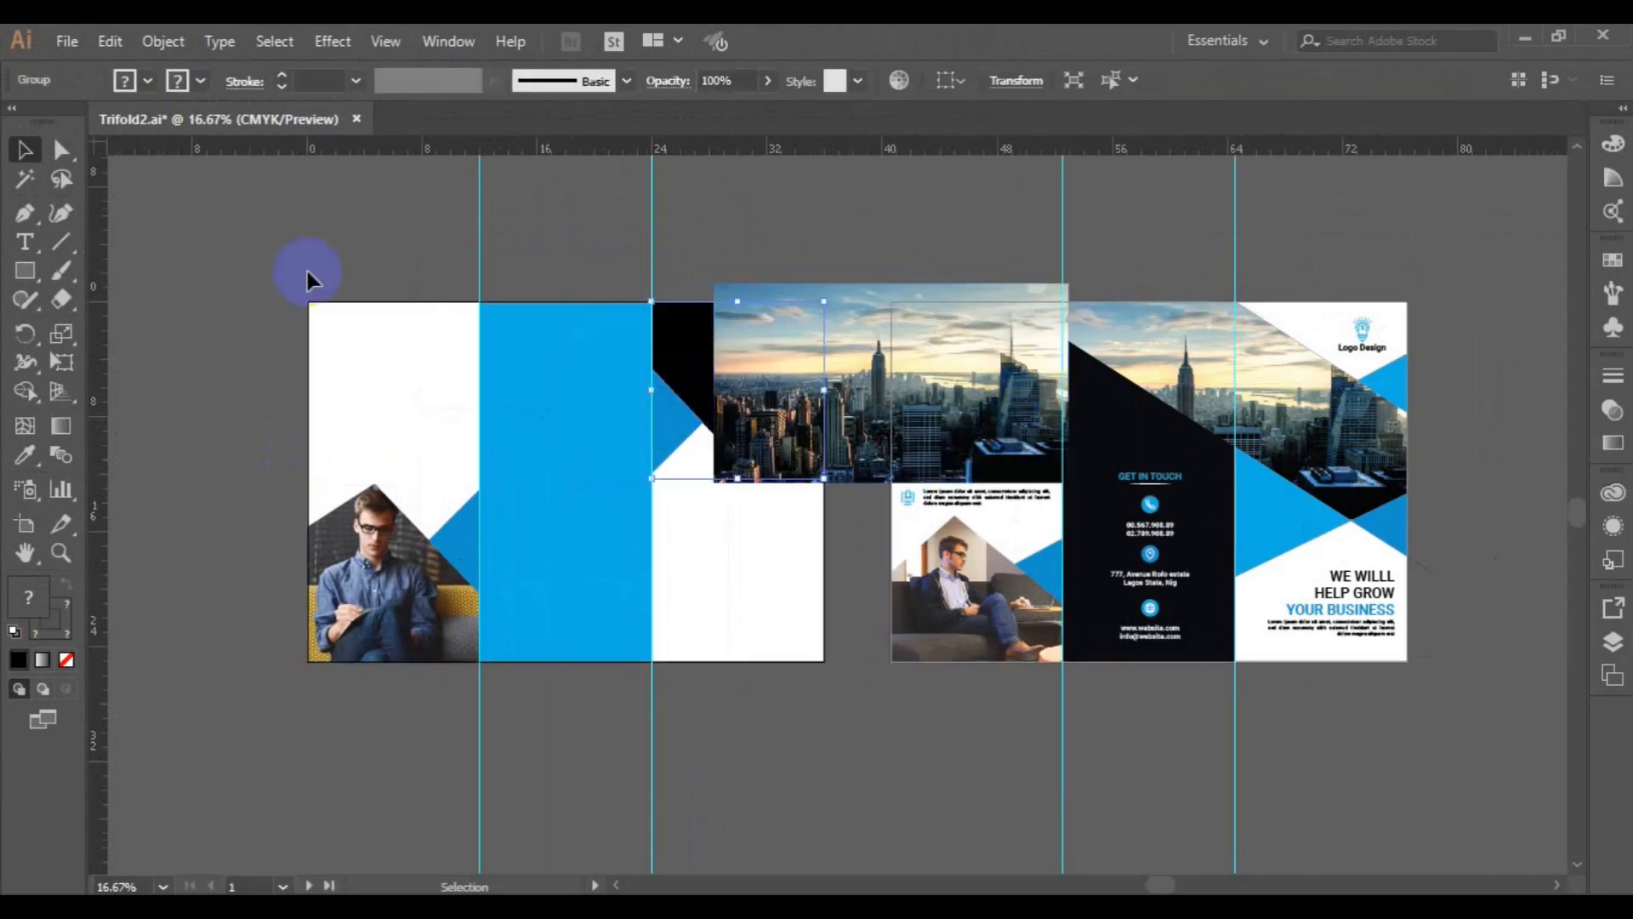
click(161, 40)
click(263, 128)
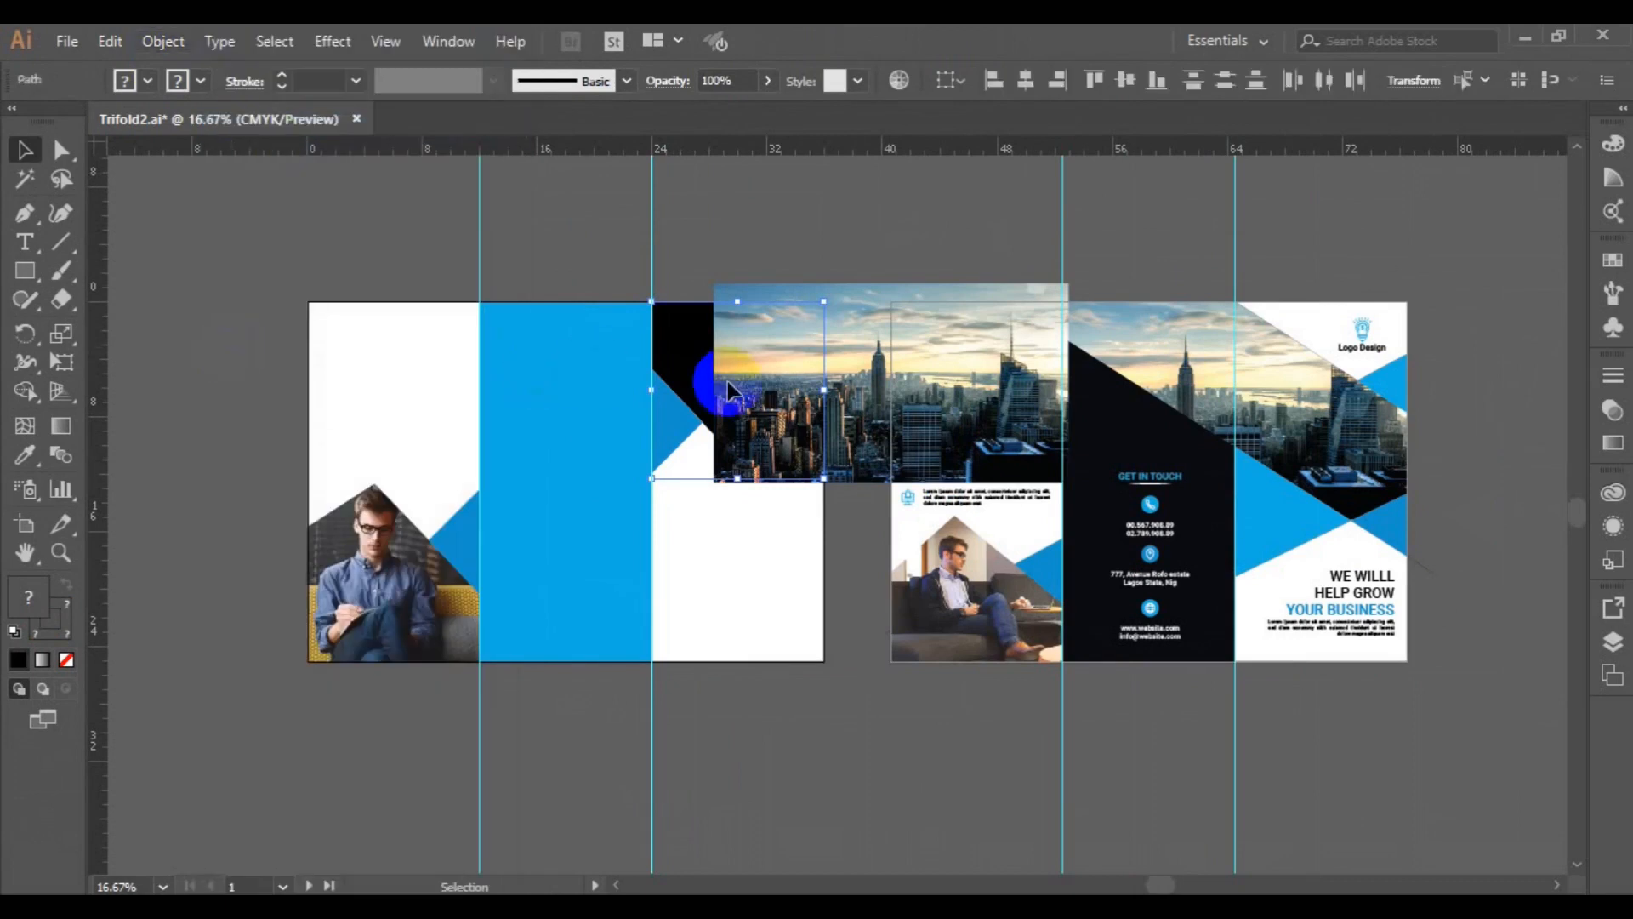
key(ctrl+shift+a)
Step: Bring the upper-right black shape to the front, above the city image
click(693, 367)
right_click(700, 381)
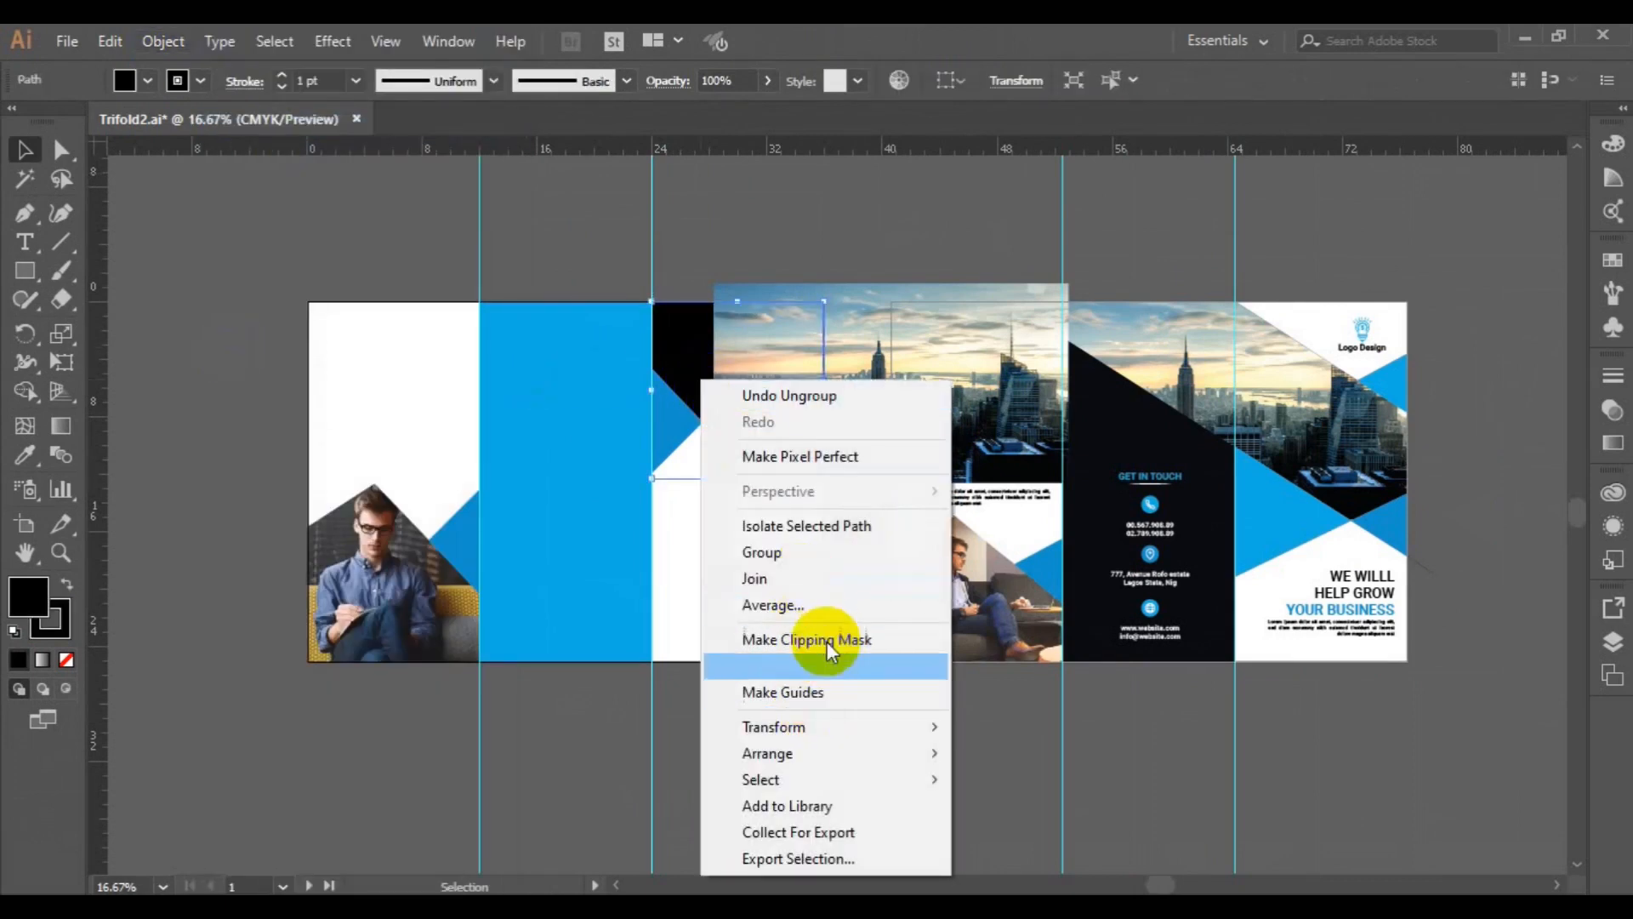
mouse_move(825, 753)
click(1003, 757)
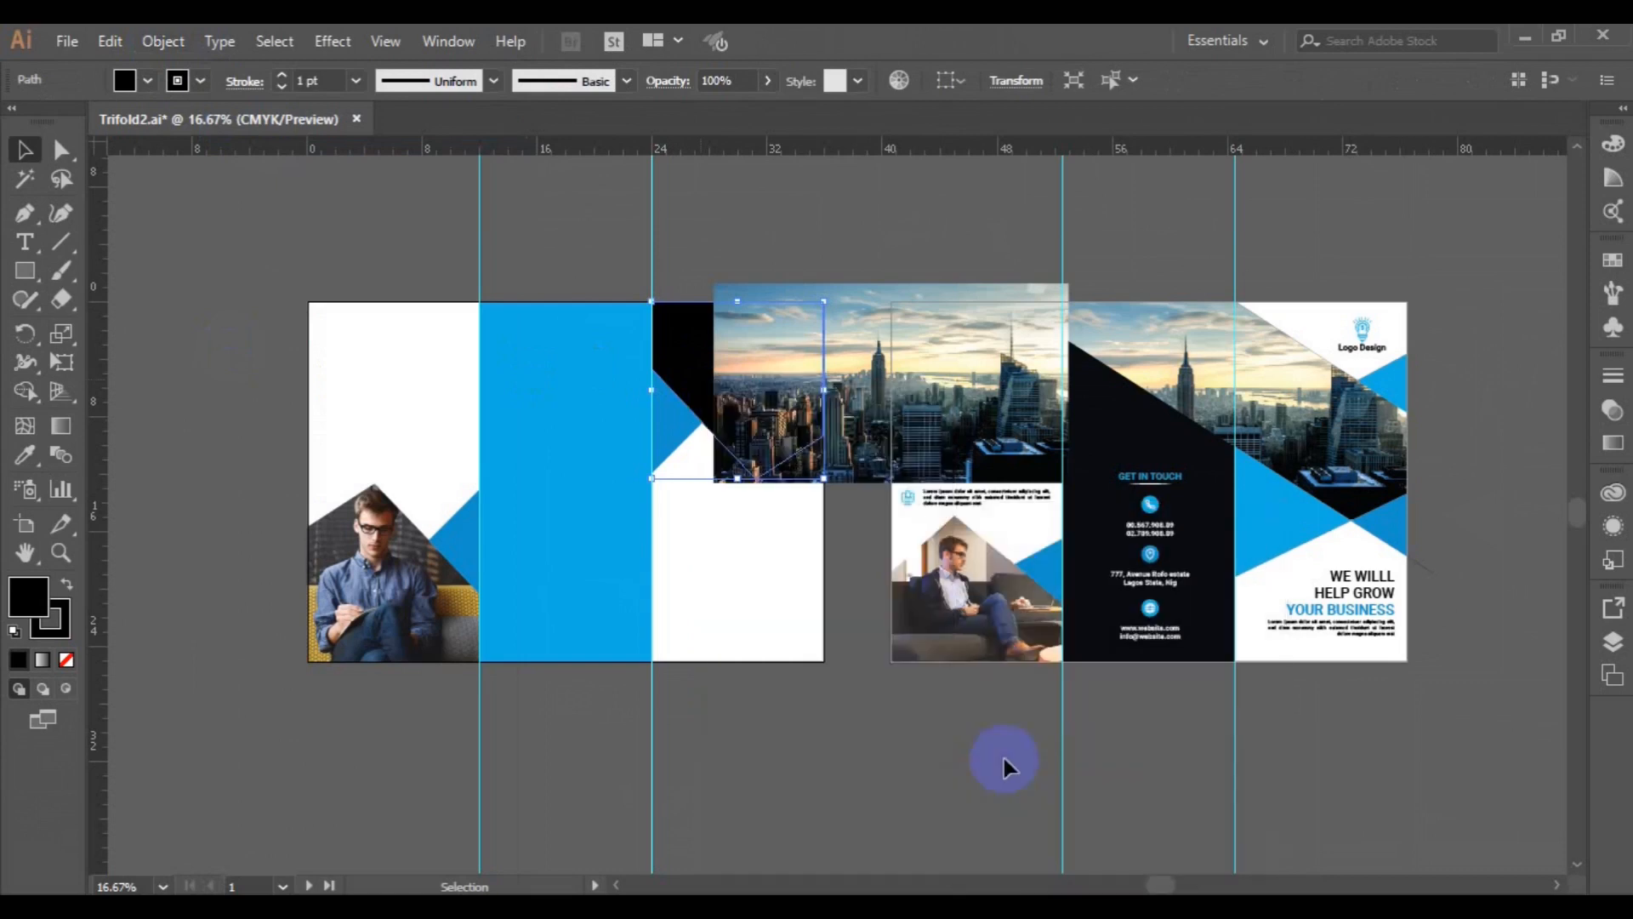
Step: Move the city image left so that it lies behind the whole upper-right black shape
click(952, 425)
drag(946, 422, 865, 423)
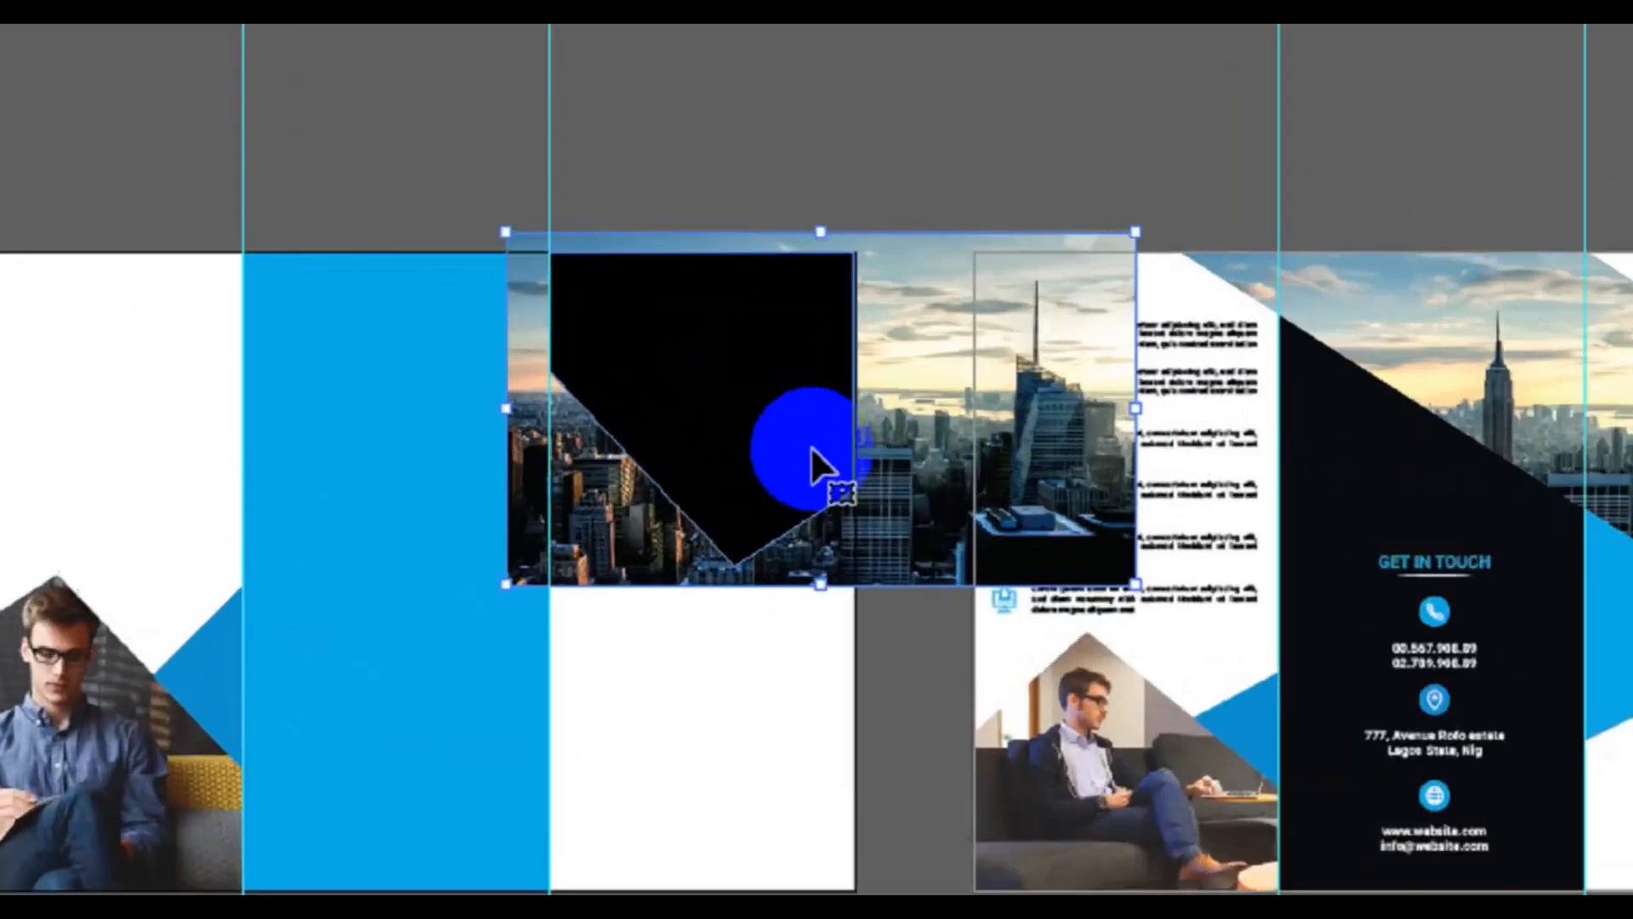
right_click(800, 423)
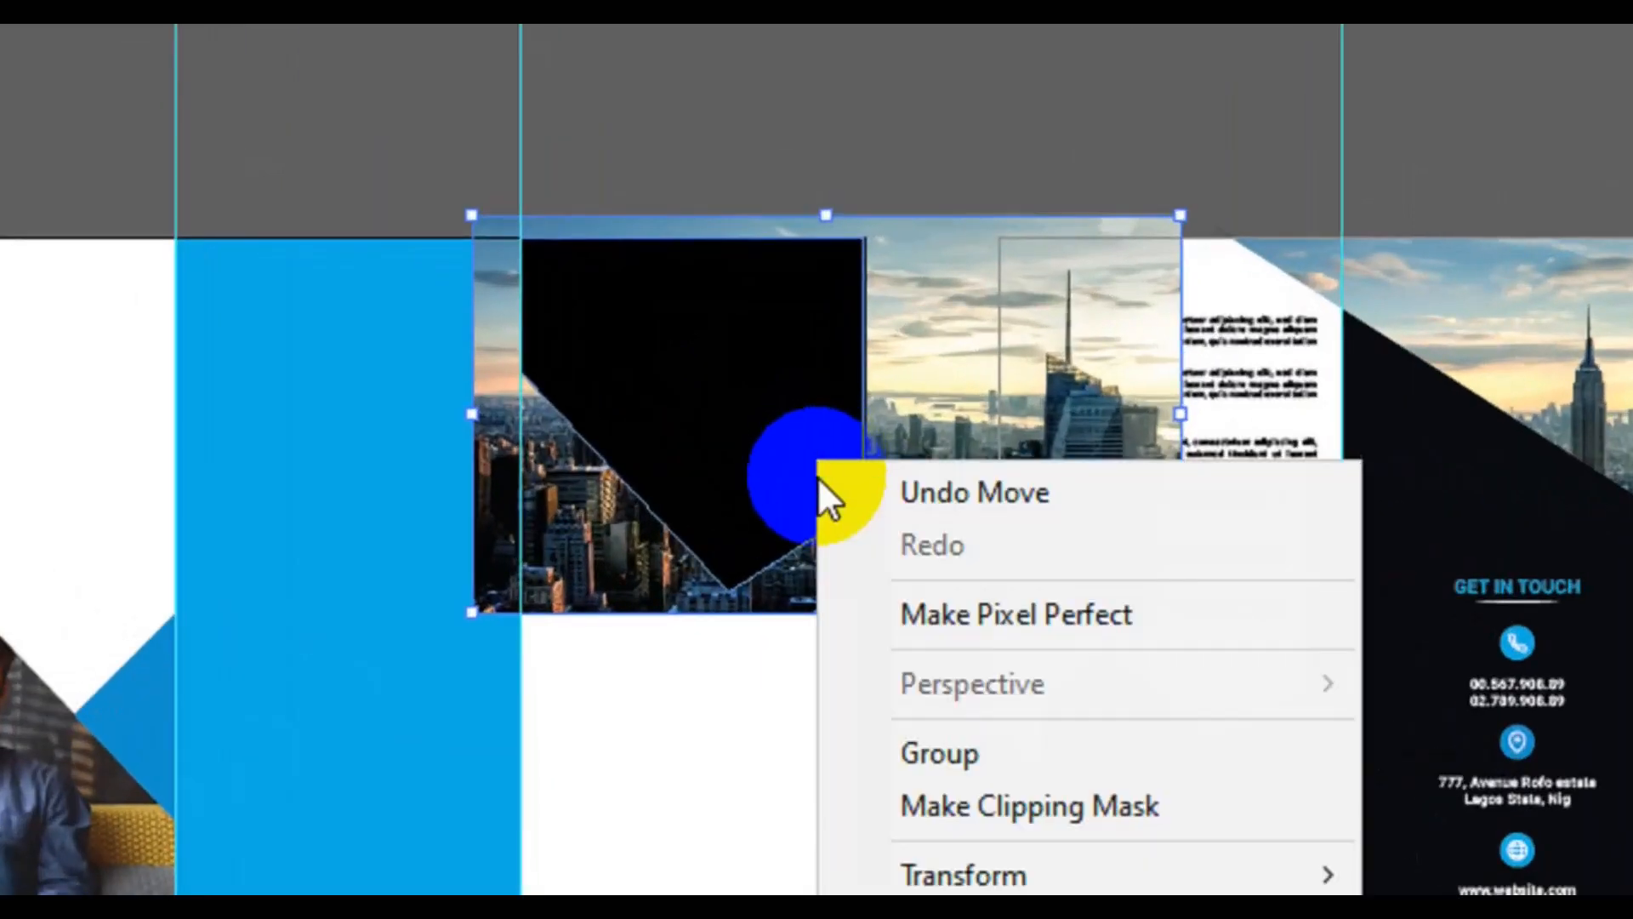
click(722, 467)
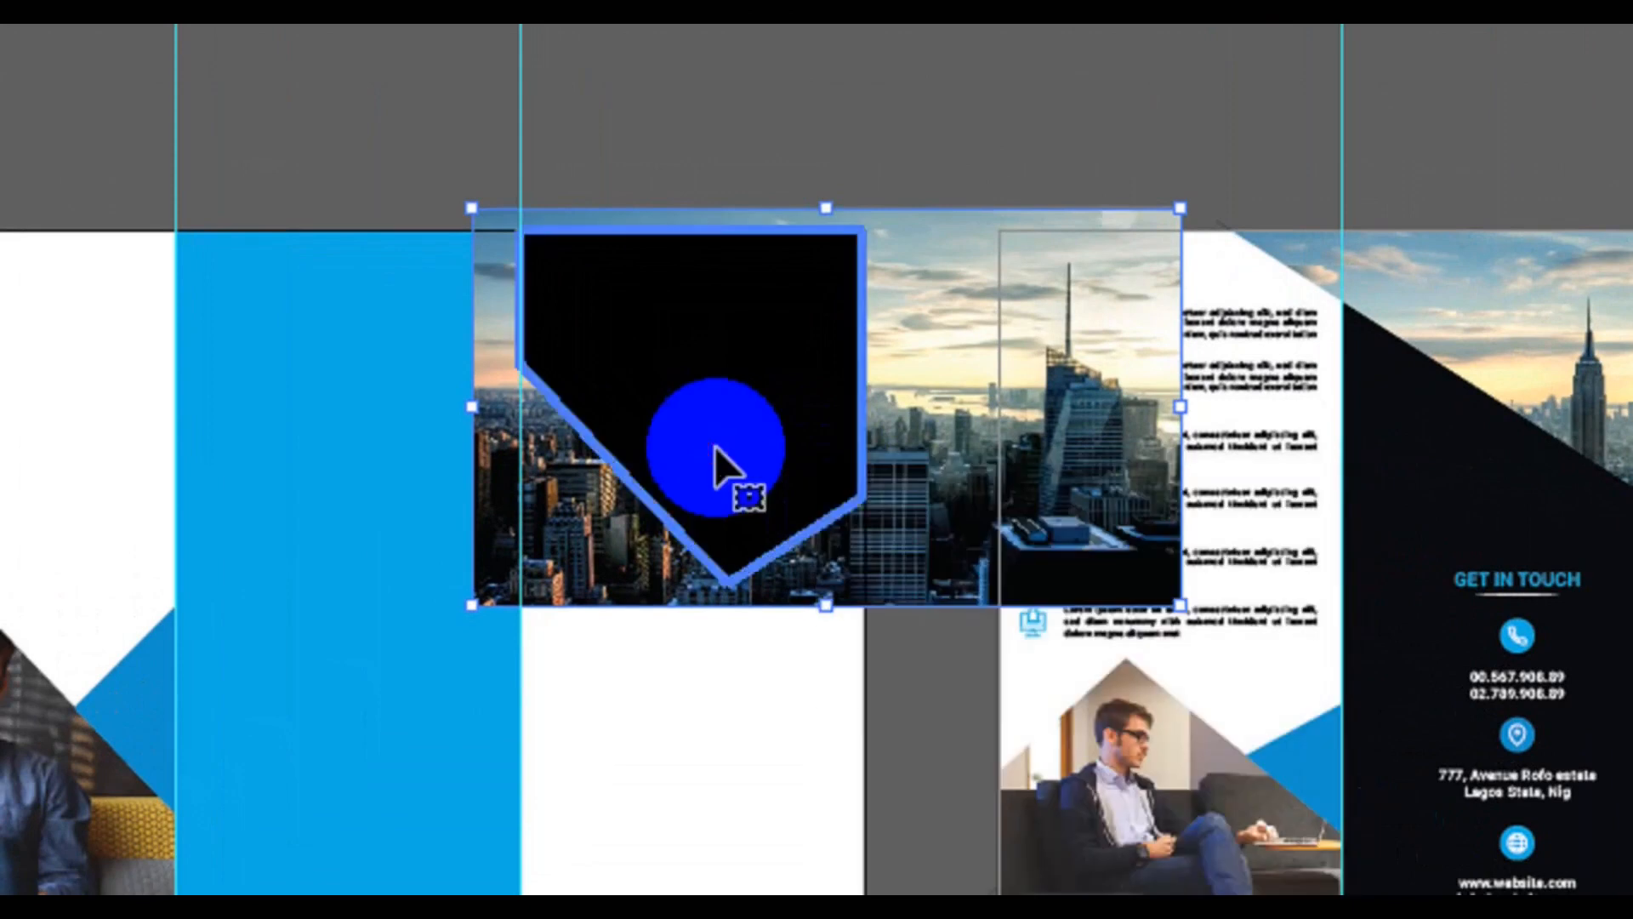
Step: Make a clipping mask of the city image with the upper-right black shape
click(993, 564)
click(836, 671)
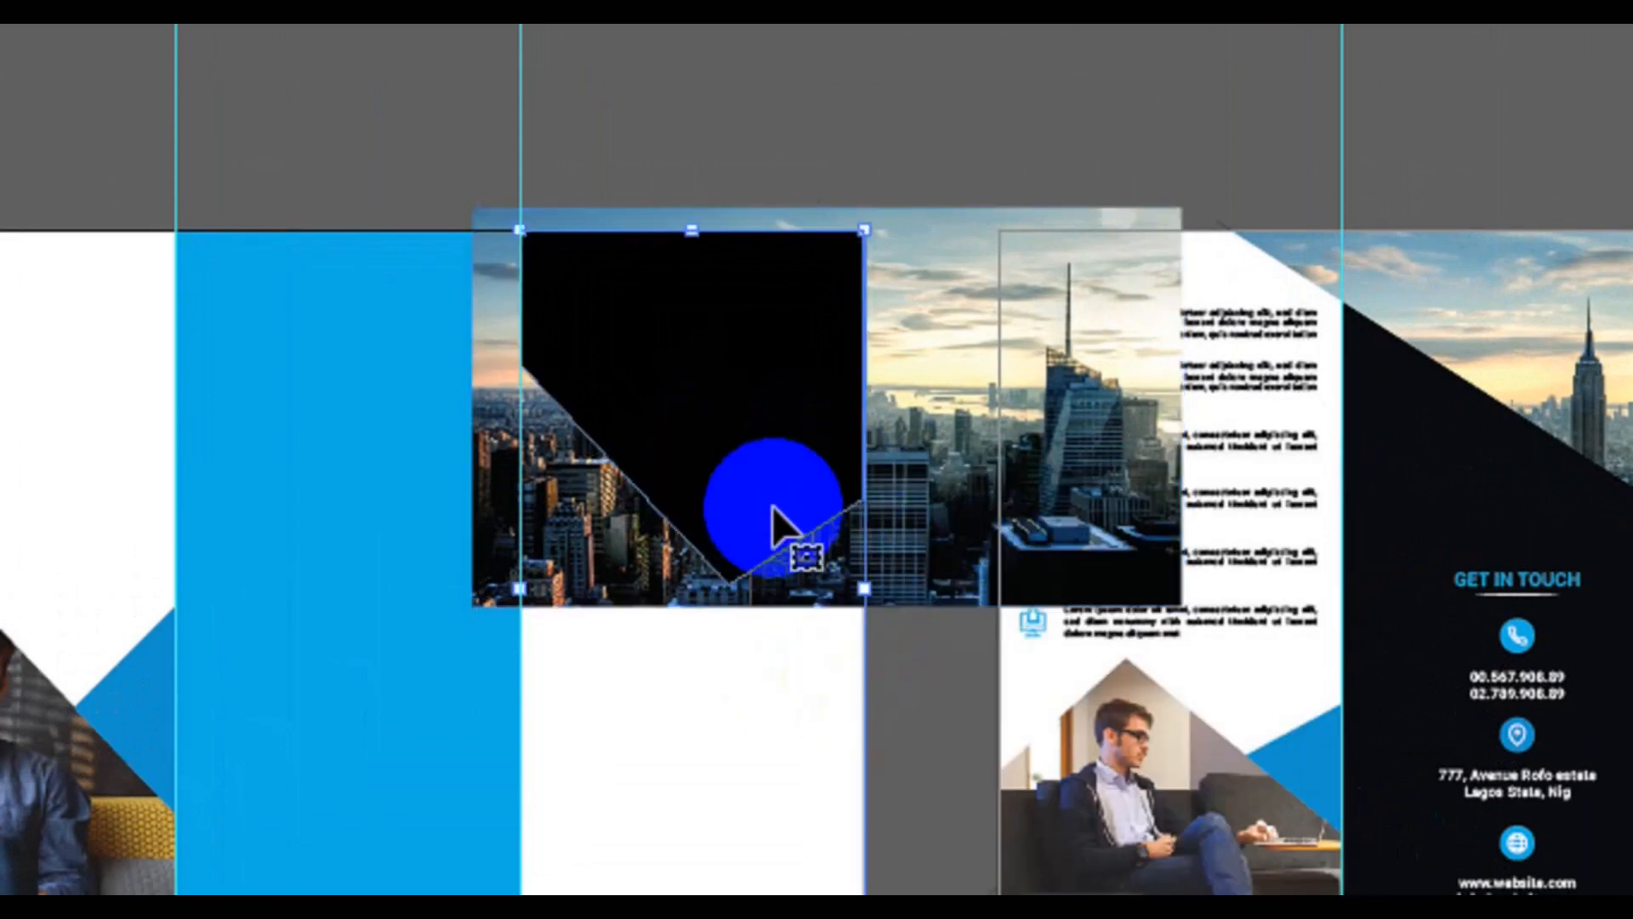
click(936, 526)
right_click(937, 525)
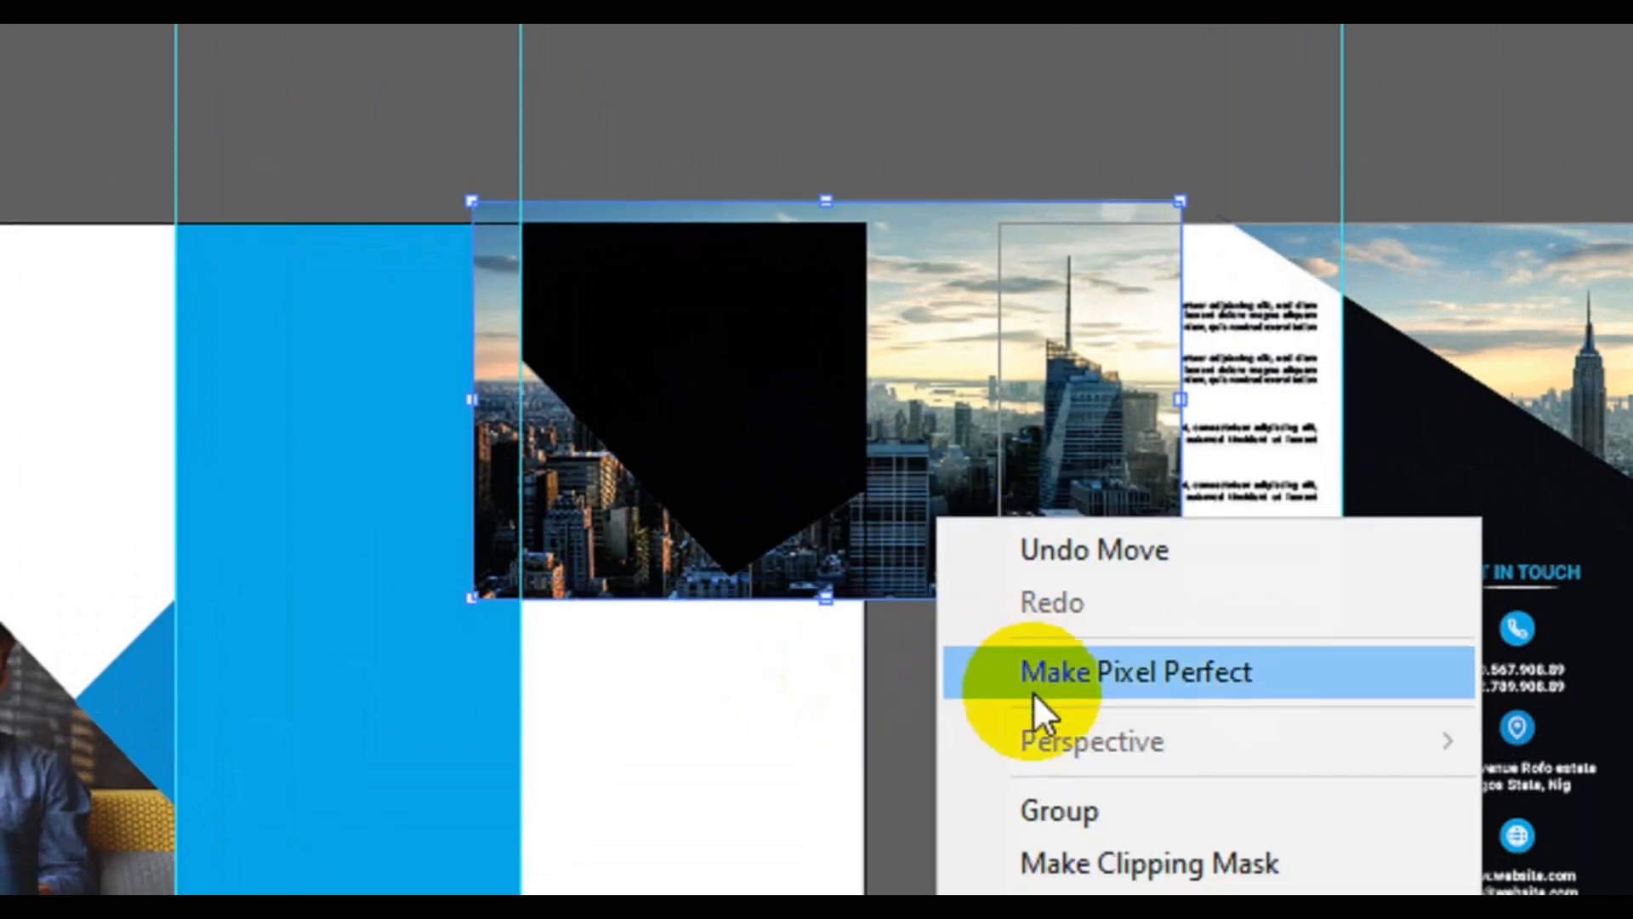
click(1076, 862)
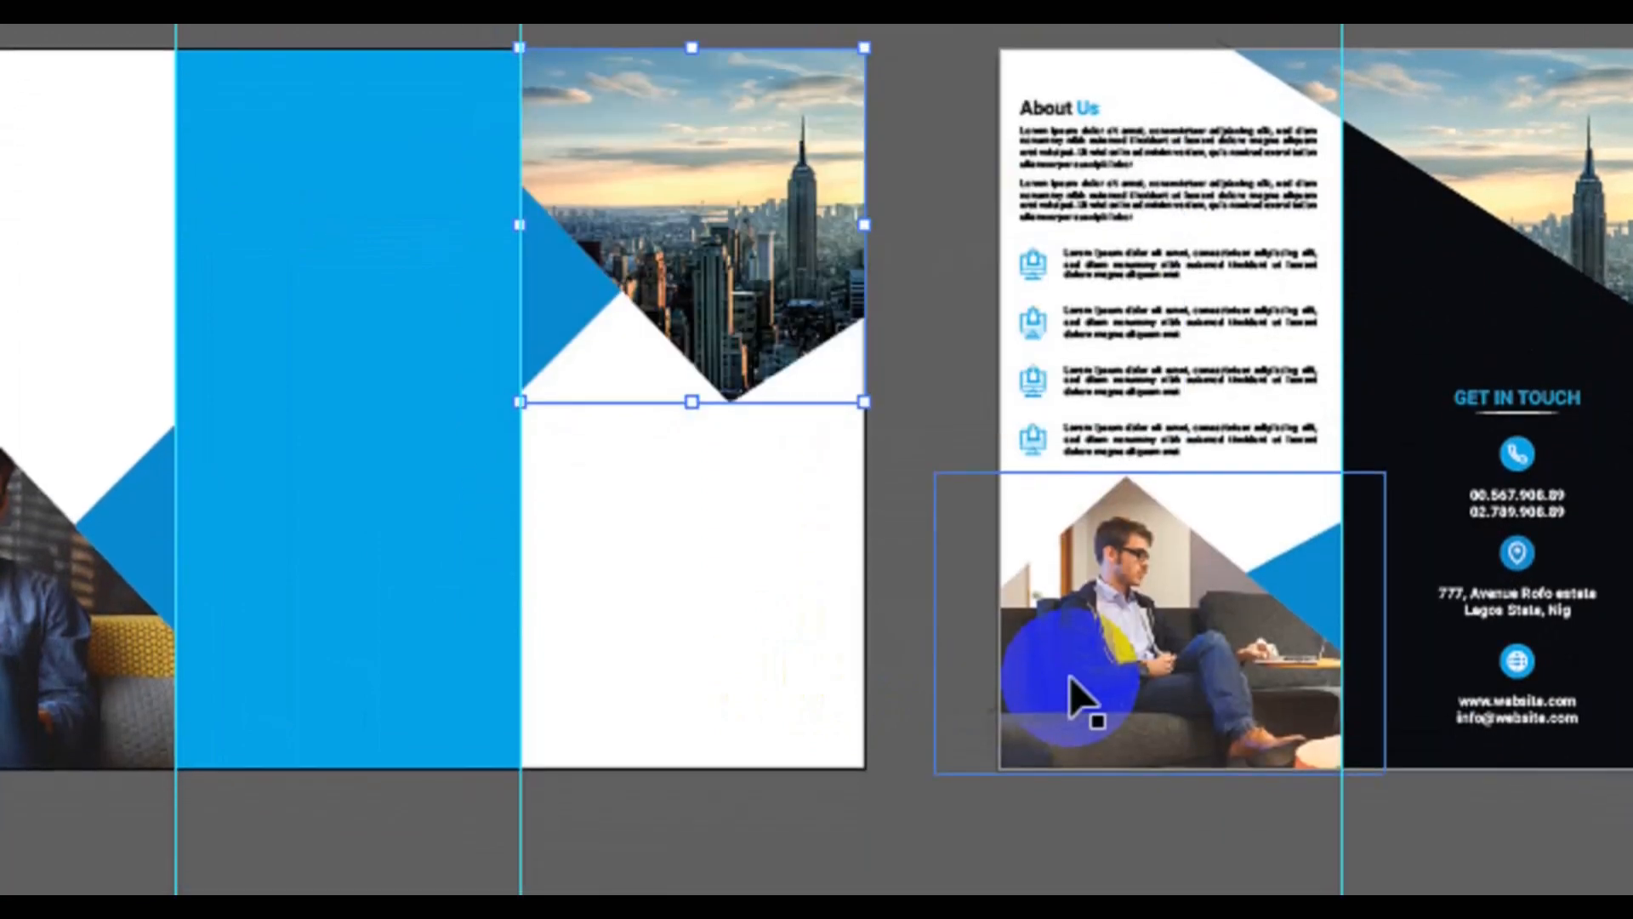
Step: Undo the city image's clipping mask and clear the selection
key(ctrl+shift+a)
key(ctrl+z)
key(ctrl+z)
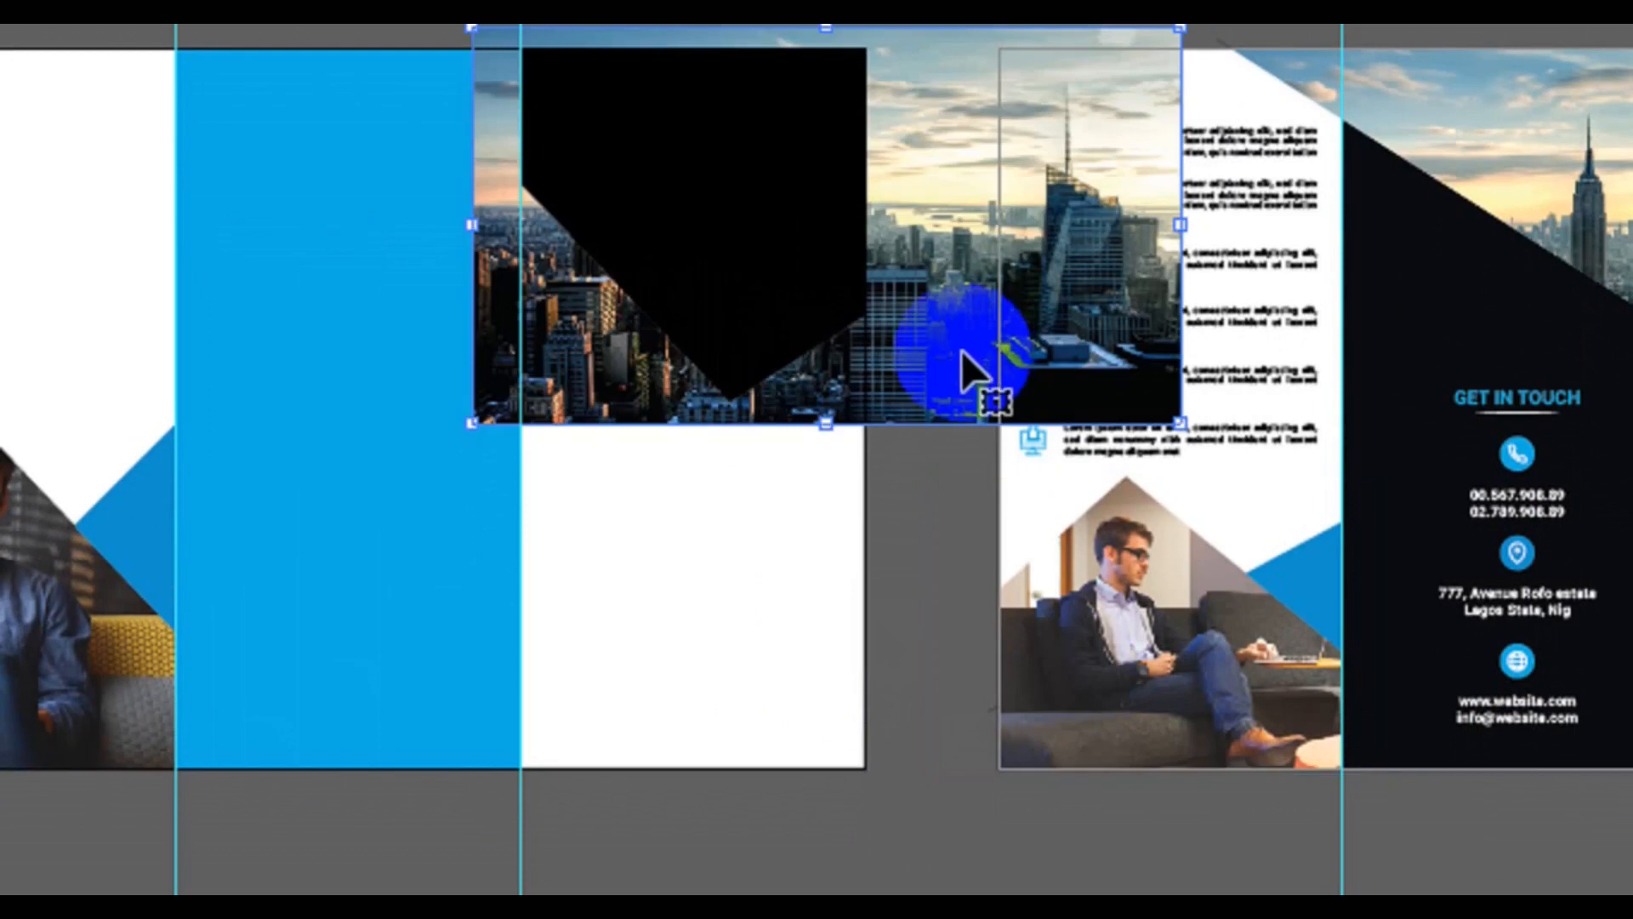
key(ctrl+shift+a)
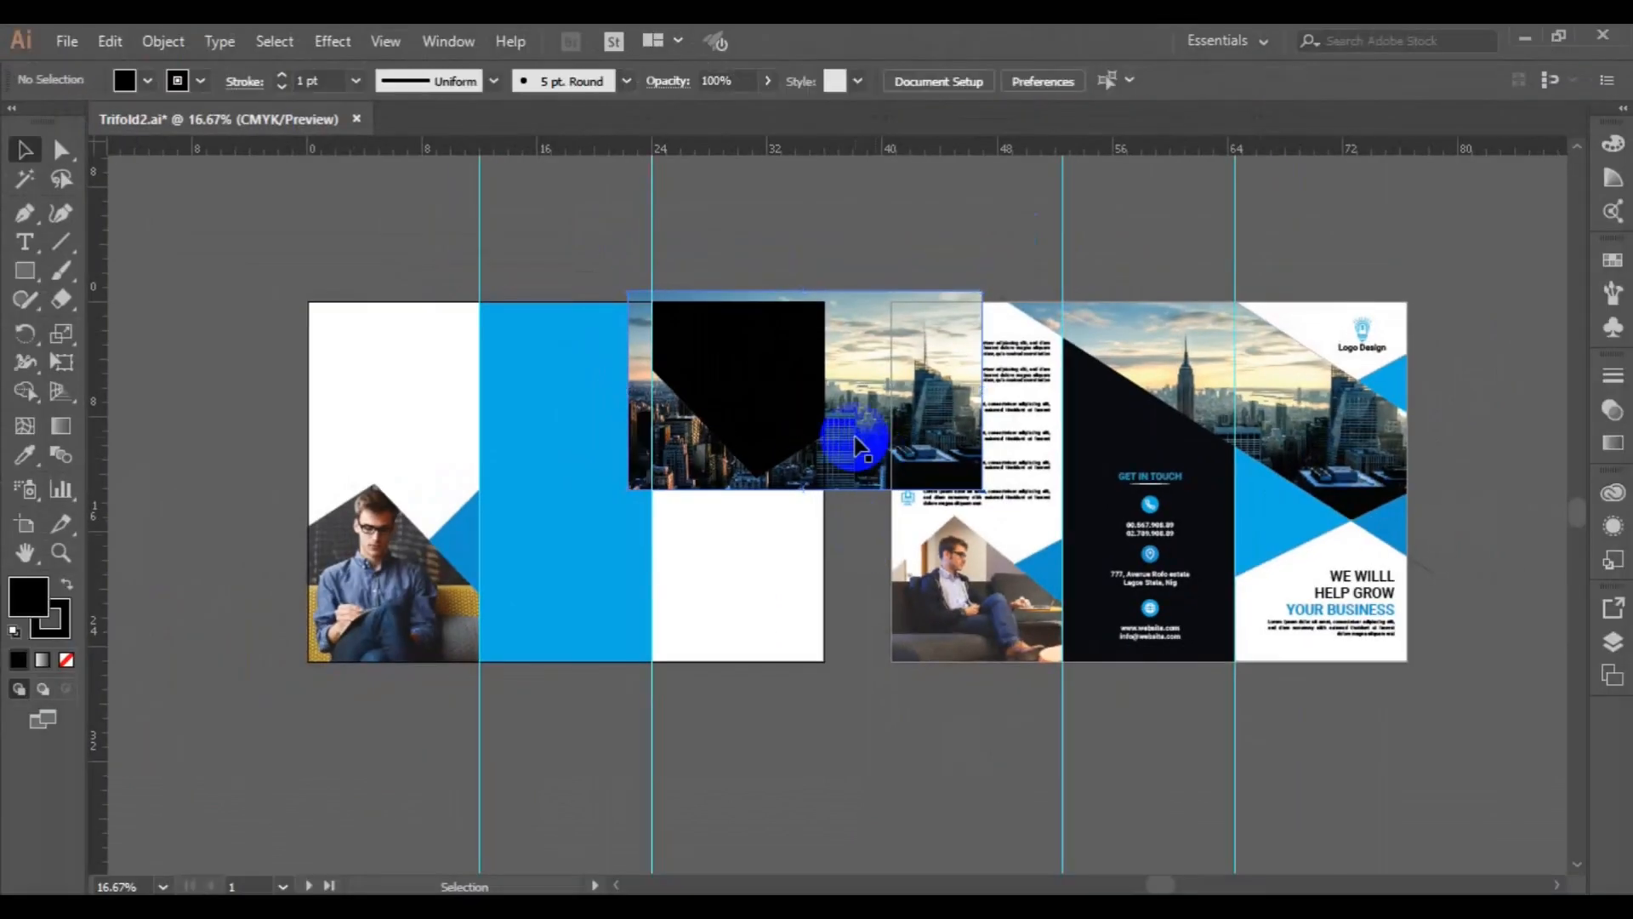
Step: Move the city image further left behind the black shape and fine-tune its position with small leftward nudges
click(843, 451)
drag(844, 451, 807, 434)
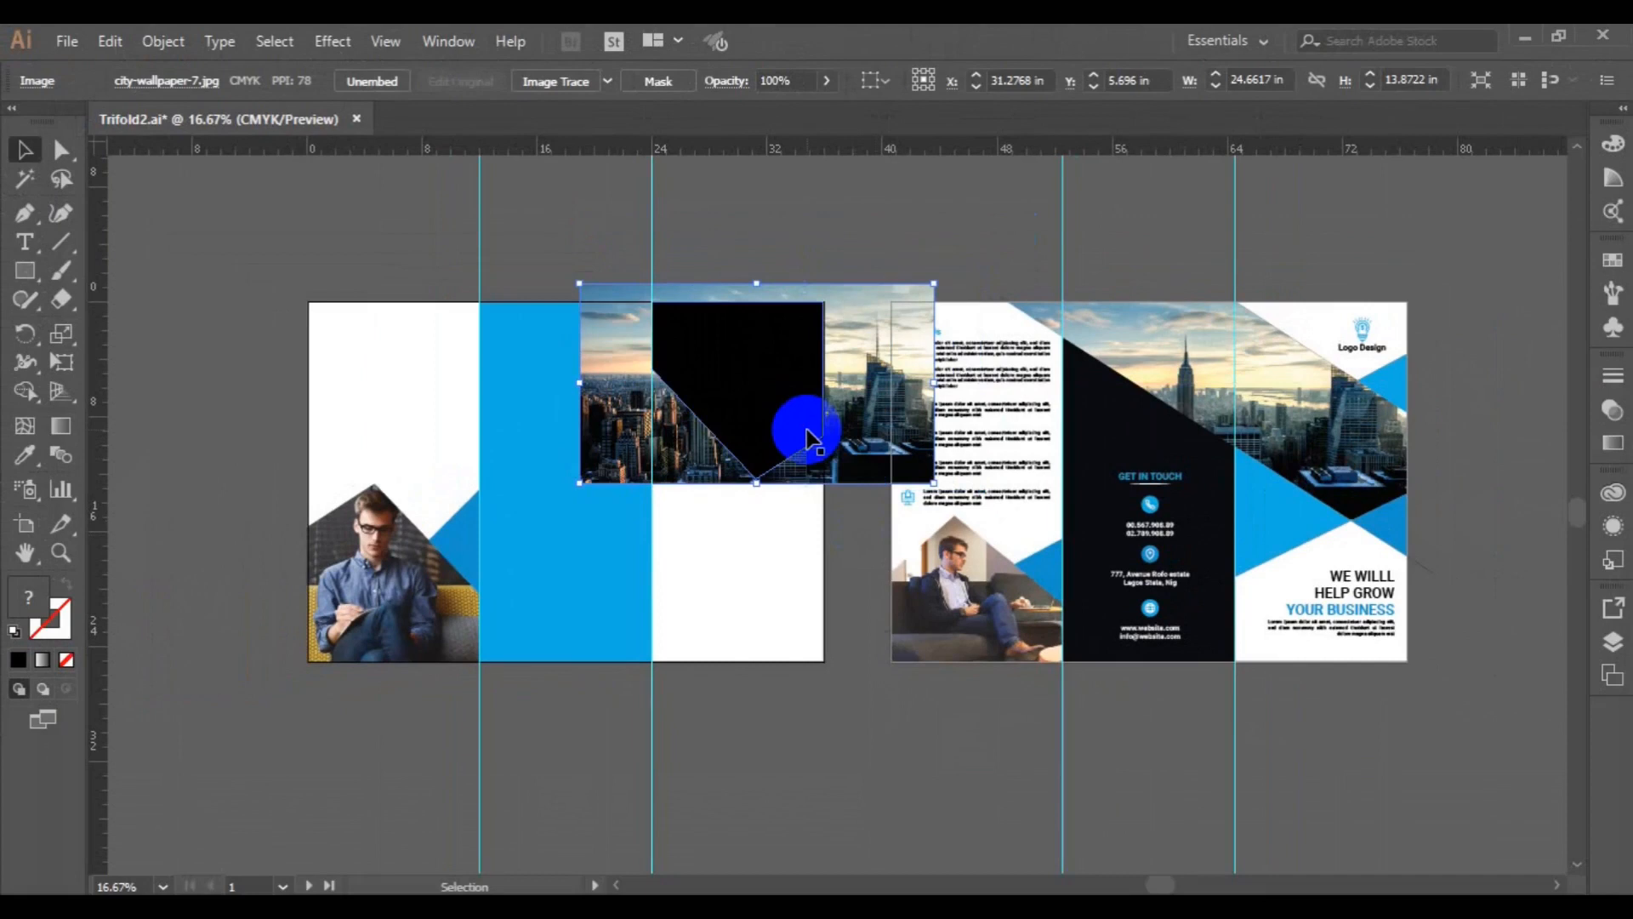
key(Left)
key(Left)
key(Left)
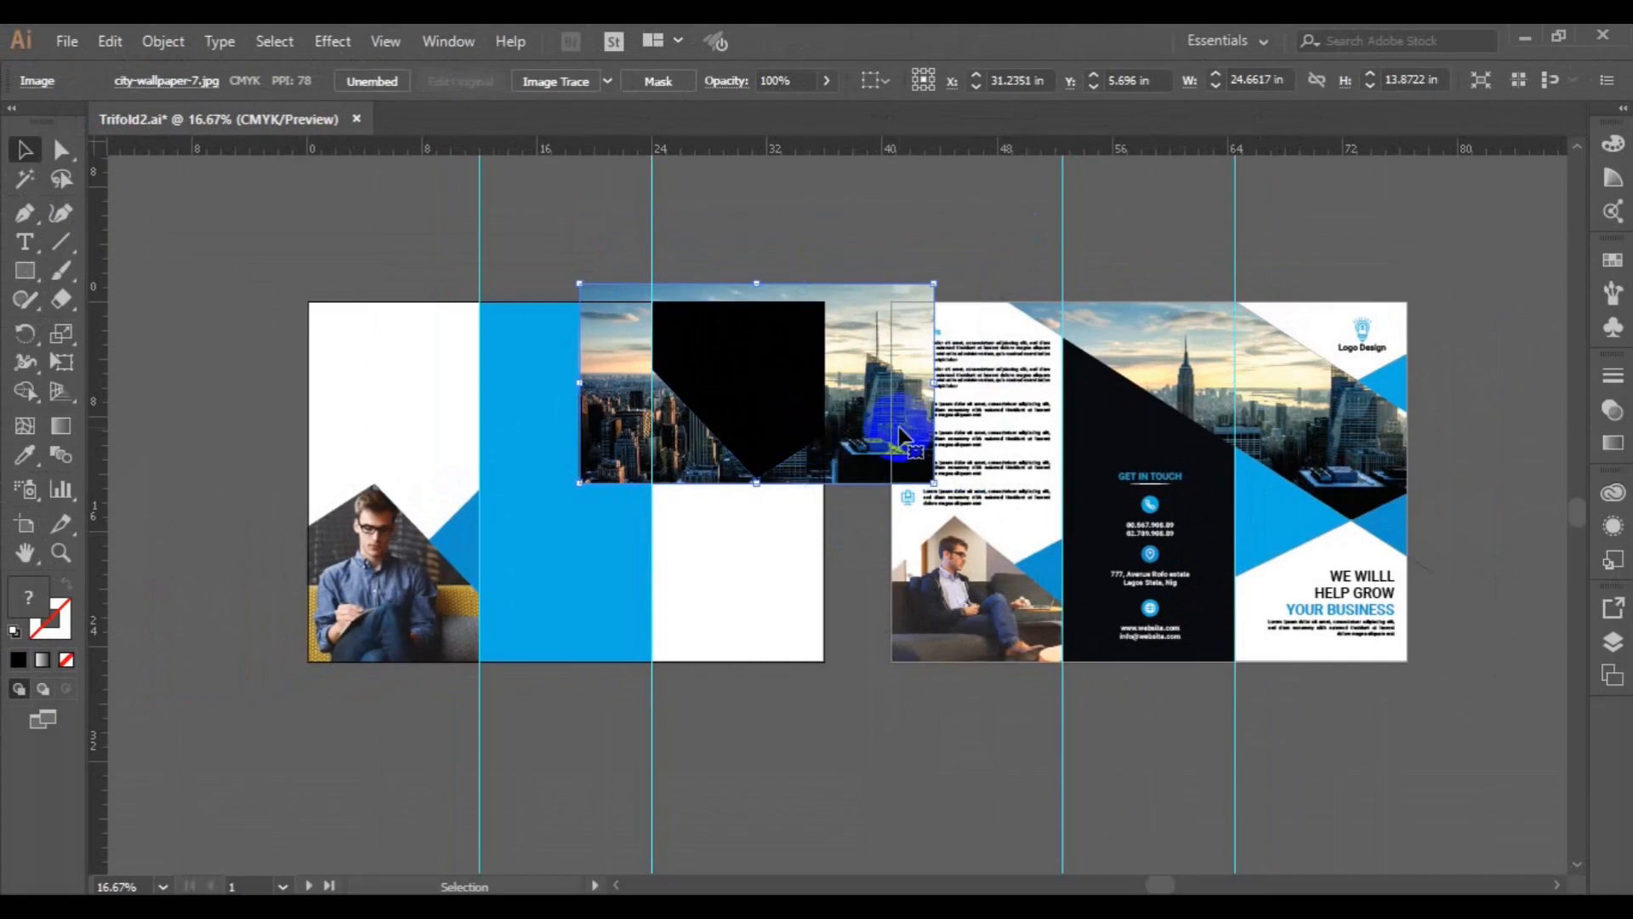
key(Left)
key(Left)
key(Left)
Step: Clip the repositioned city image into the upper-right black shape with a clipping mask
shift+click(767, 413)
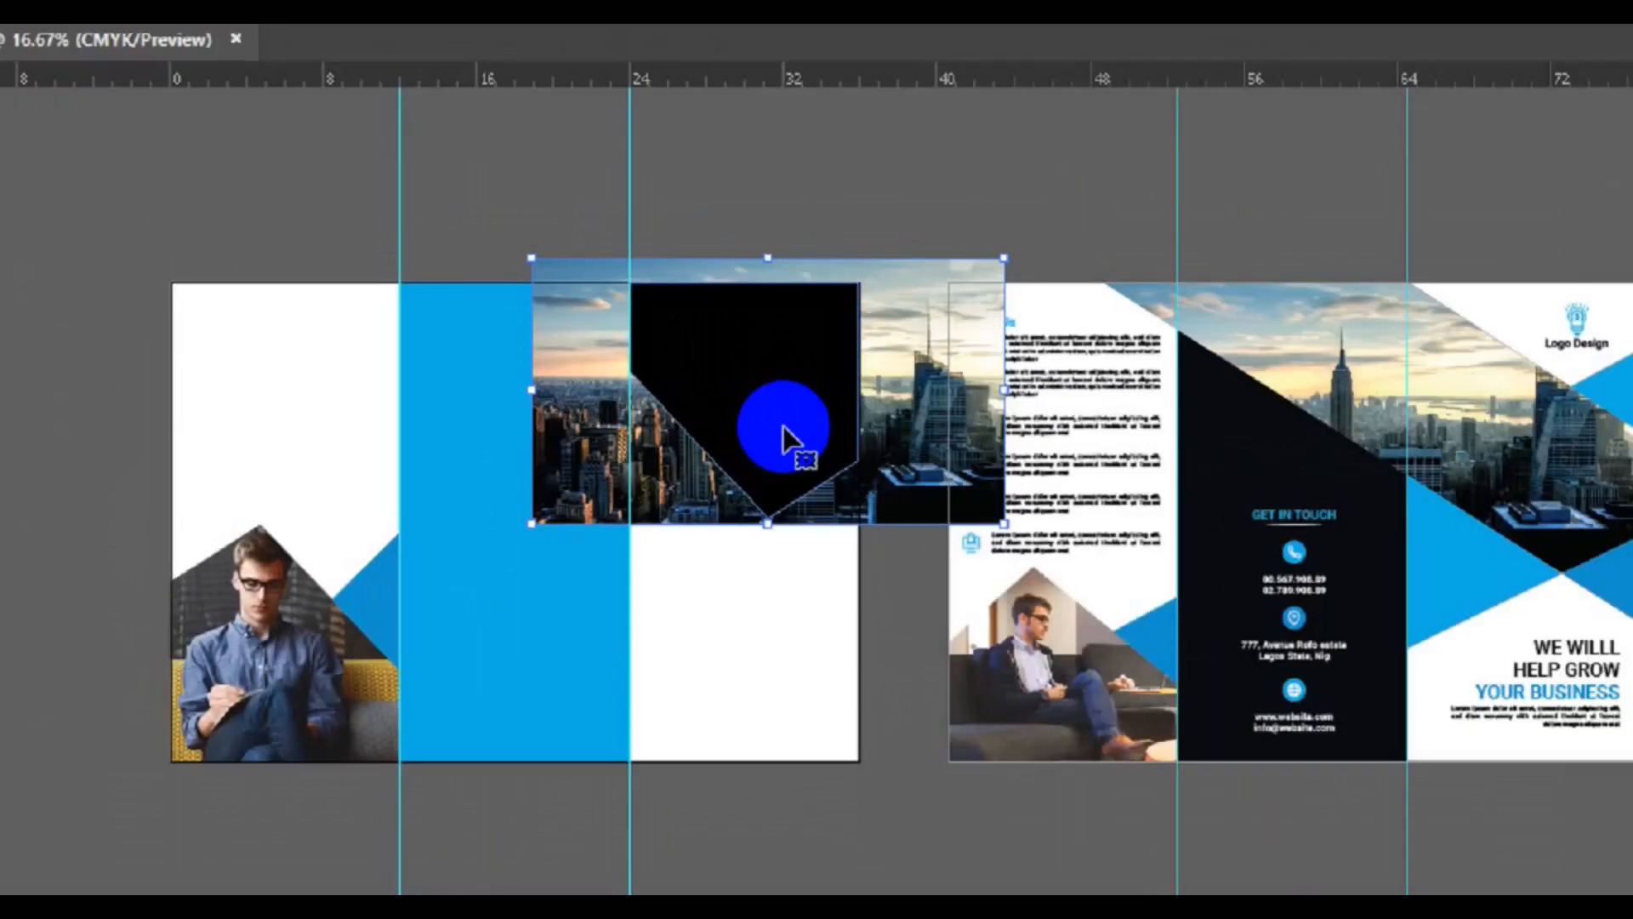
right_click(768, 411)
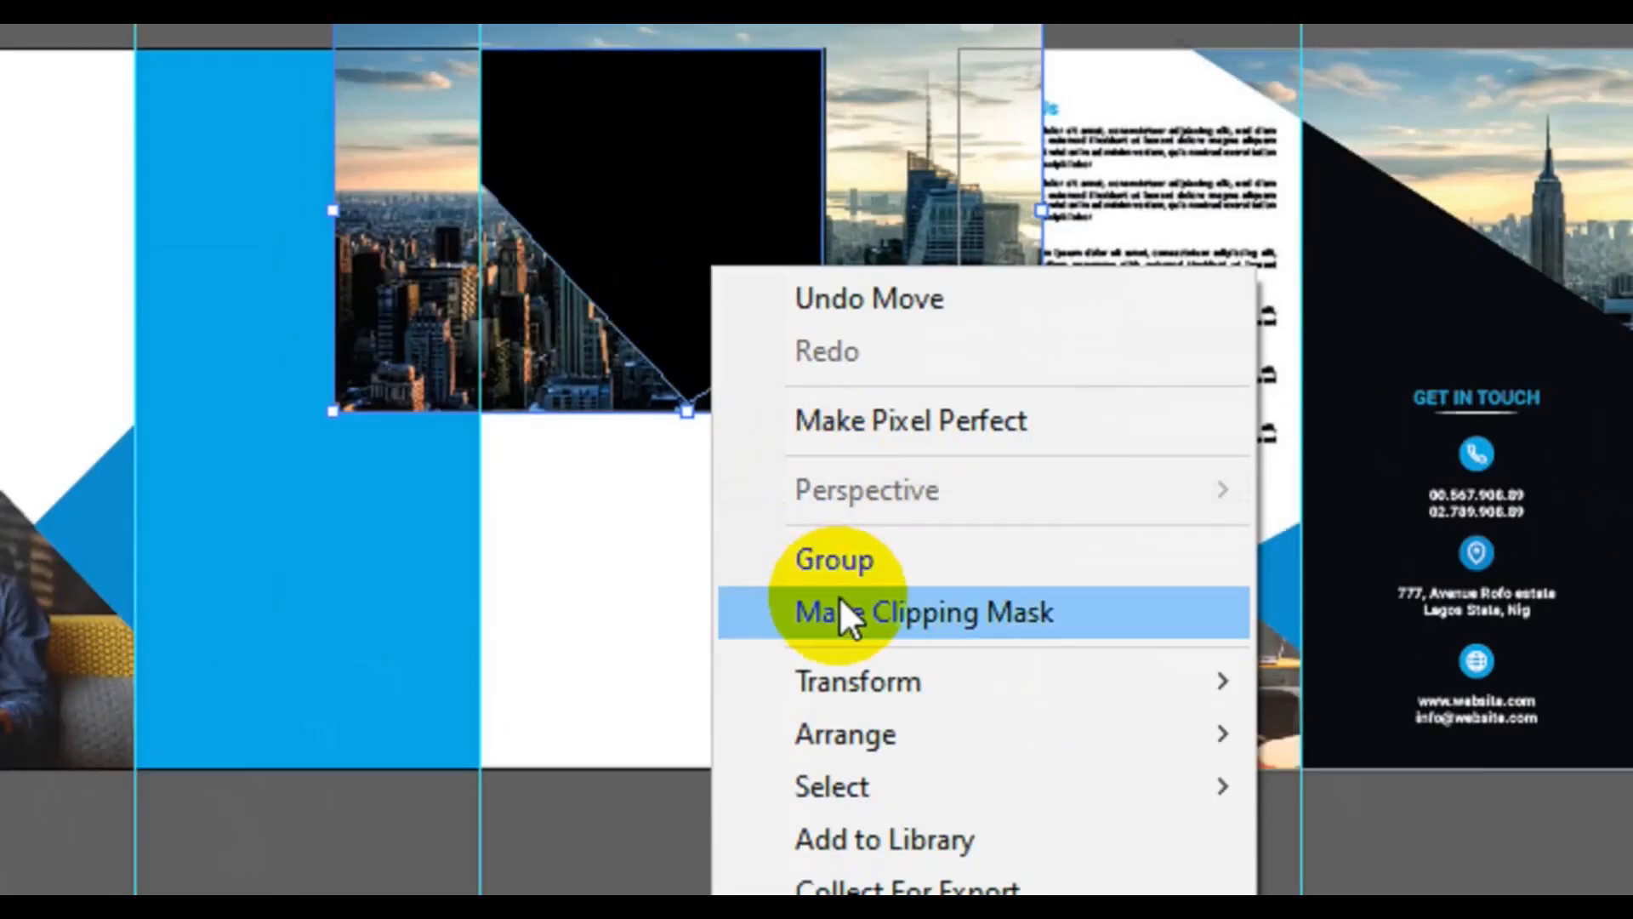
click(919, 757)
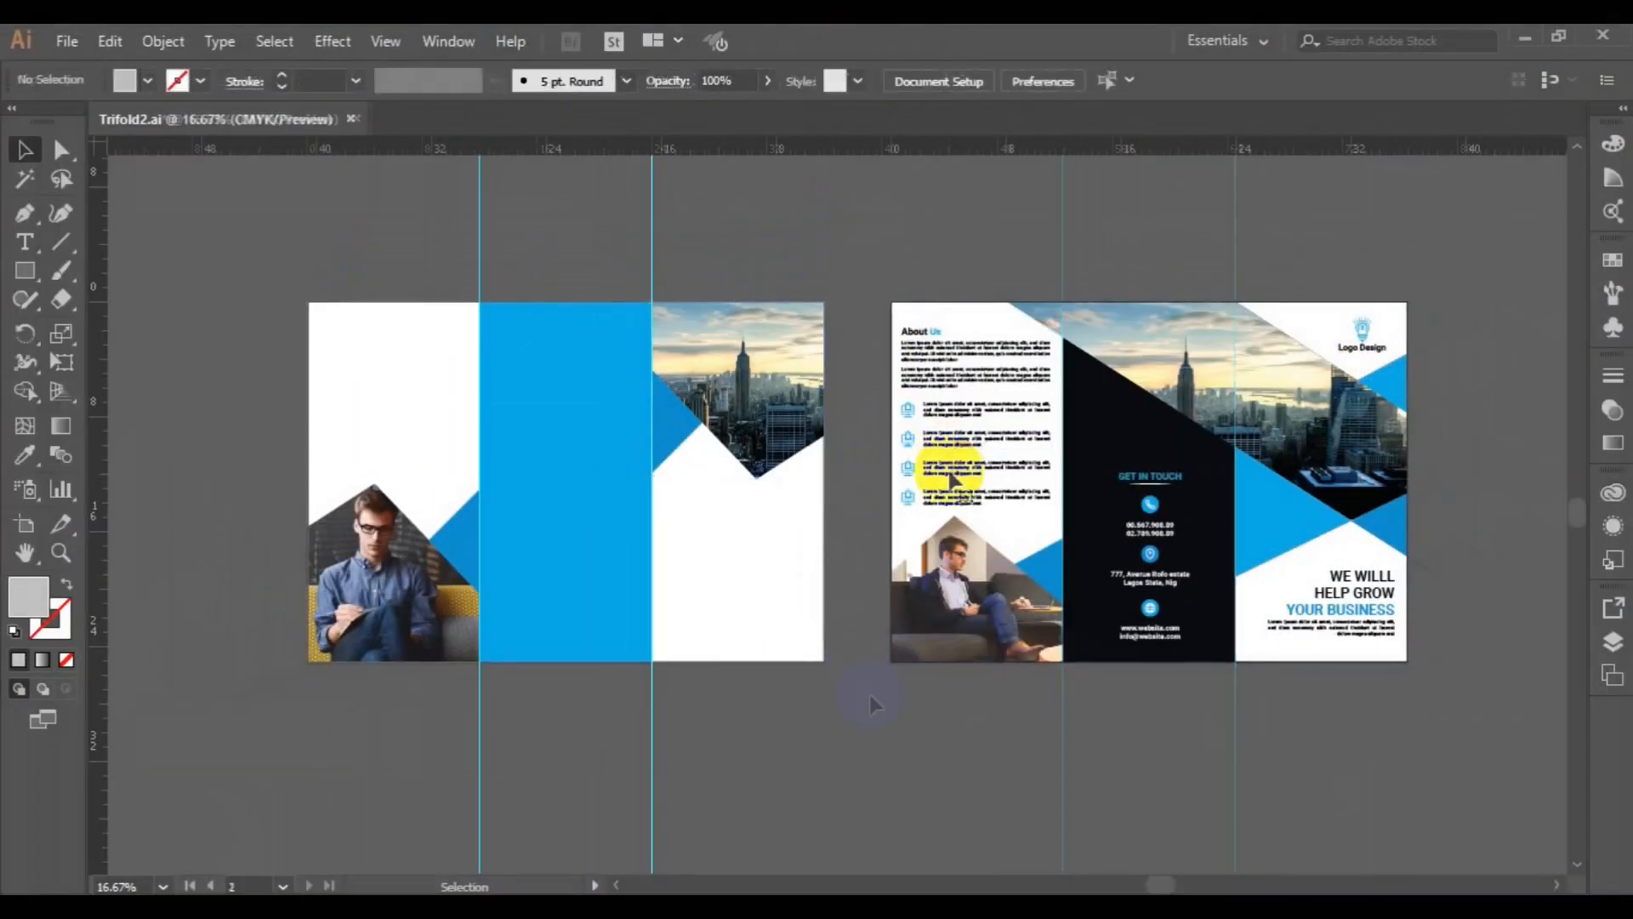
Step: Ungroup the artwork of the finished brochure page and clear the selection
click(949, 478)
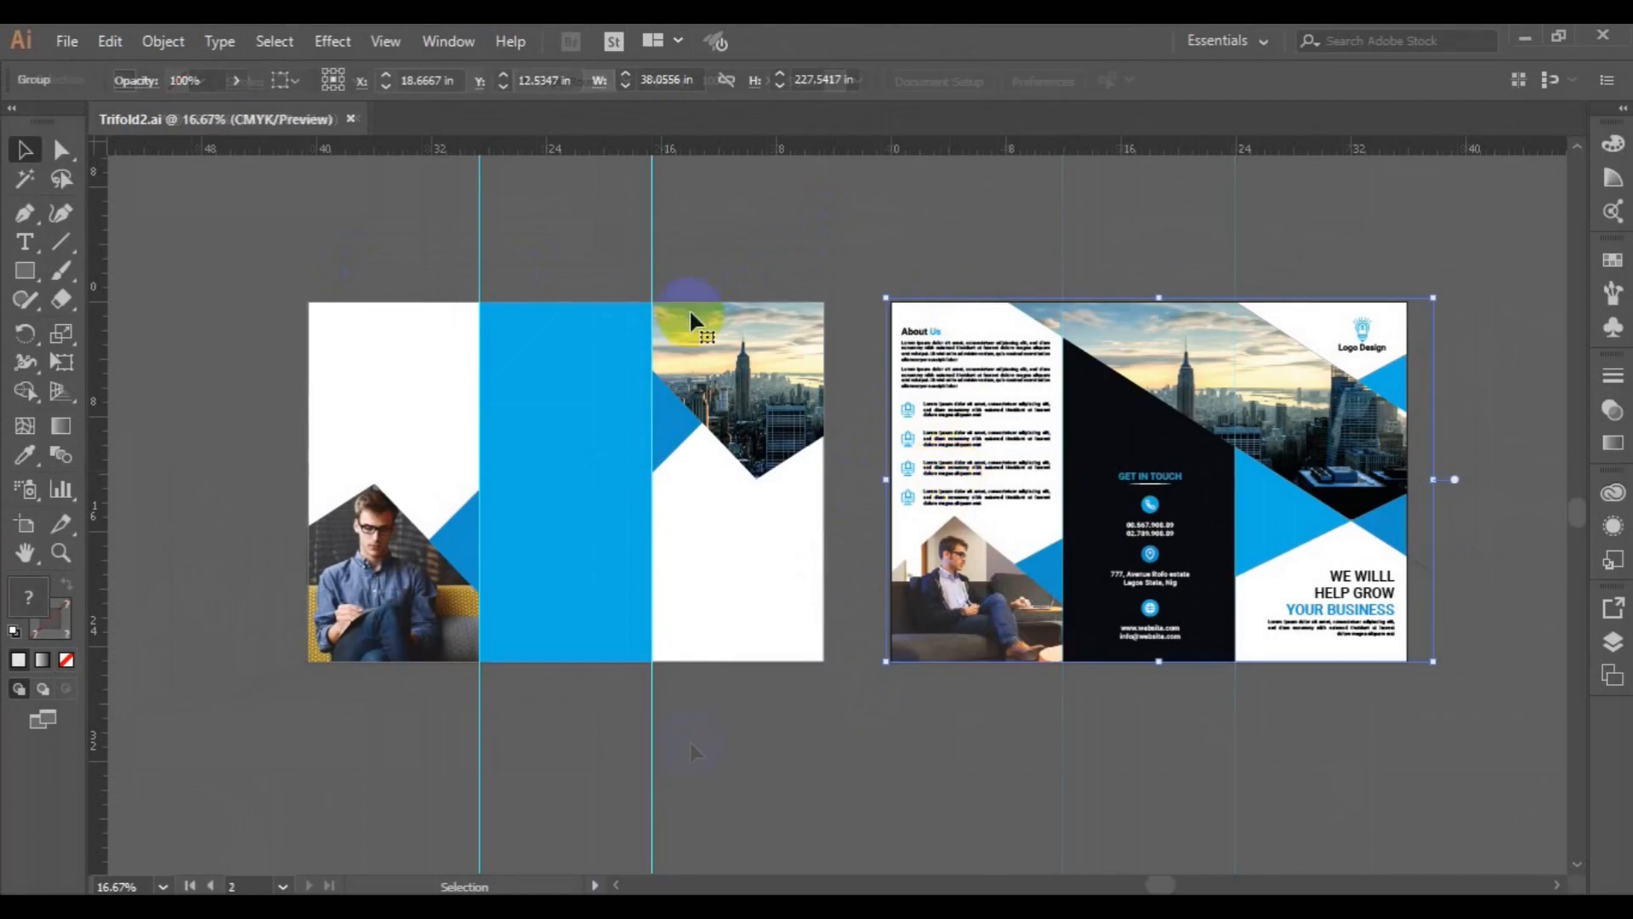
click(162, 41)
click(306, 129)
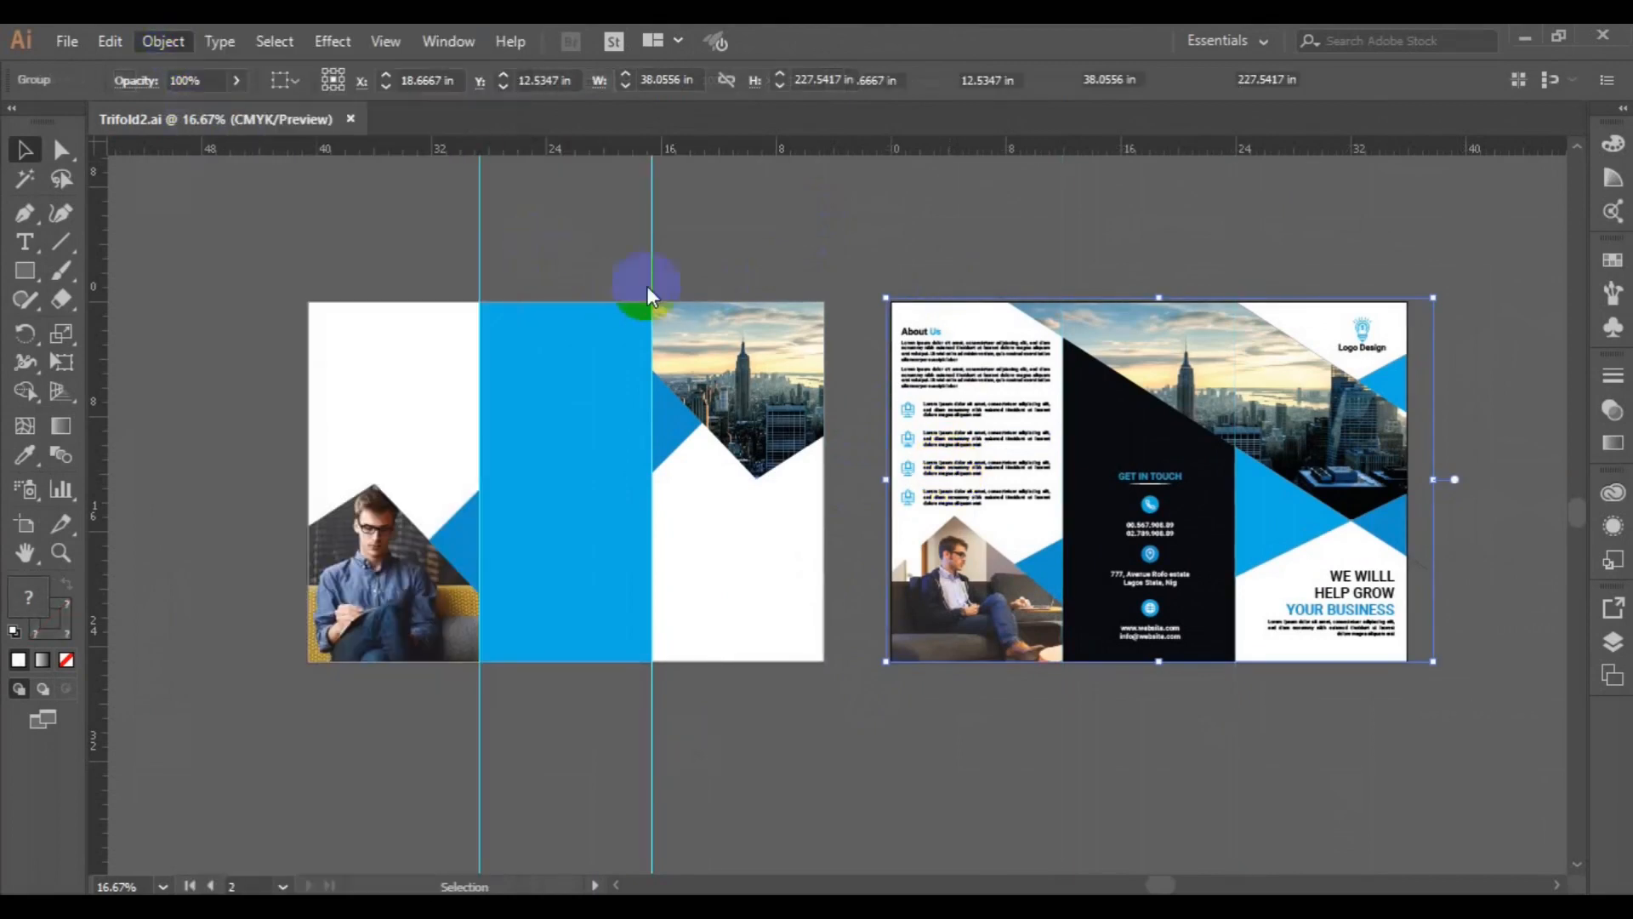
click(805, 252)
Step: Group the About Us heading, its paragraphs and the first three icon list items on the finished brochure page
click(916, 339)
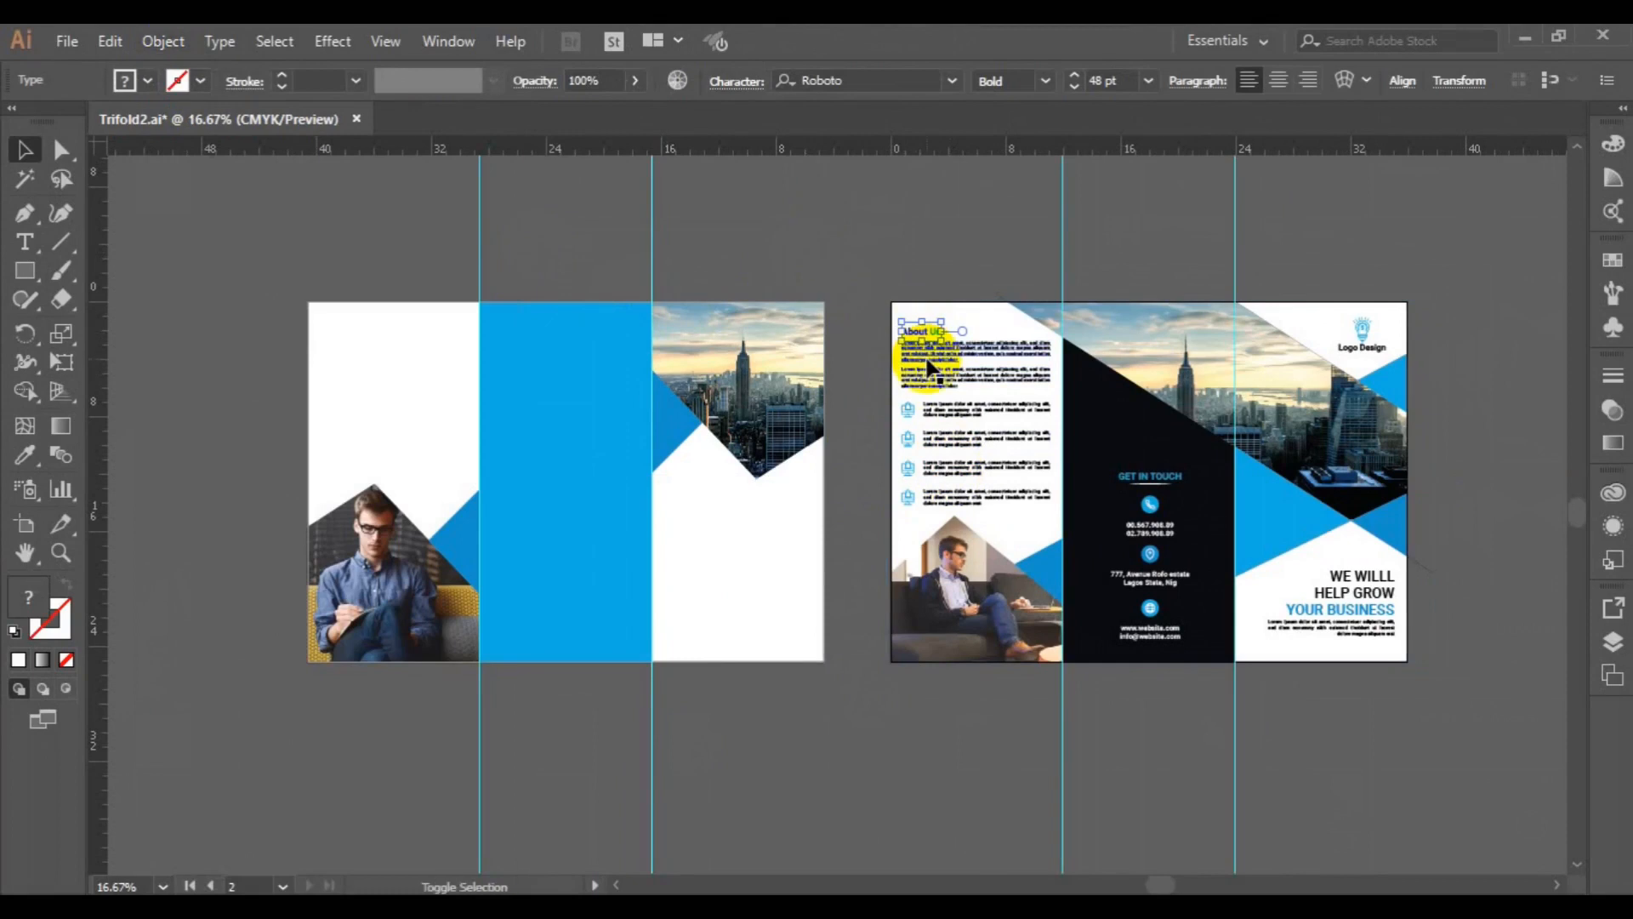
shift+click(929, 367)
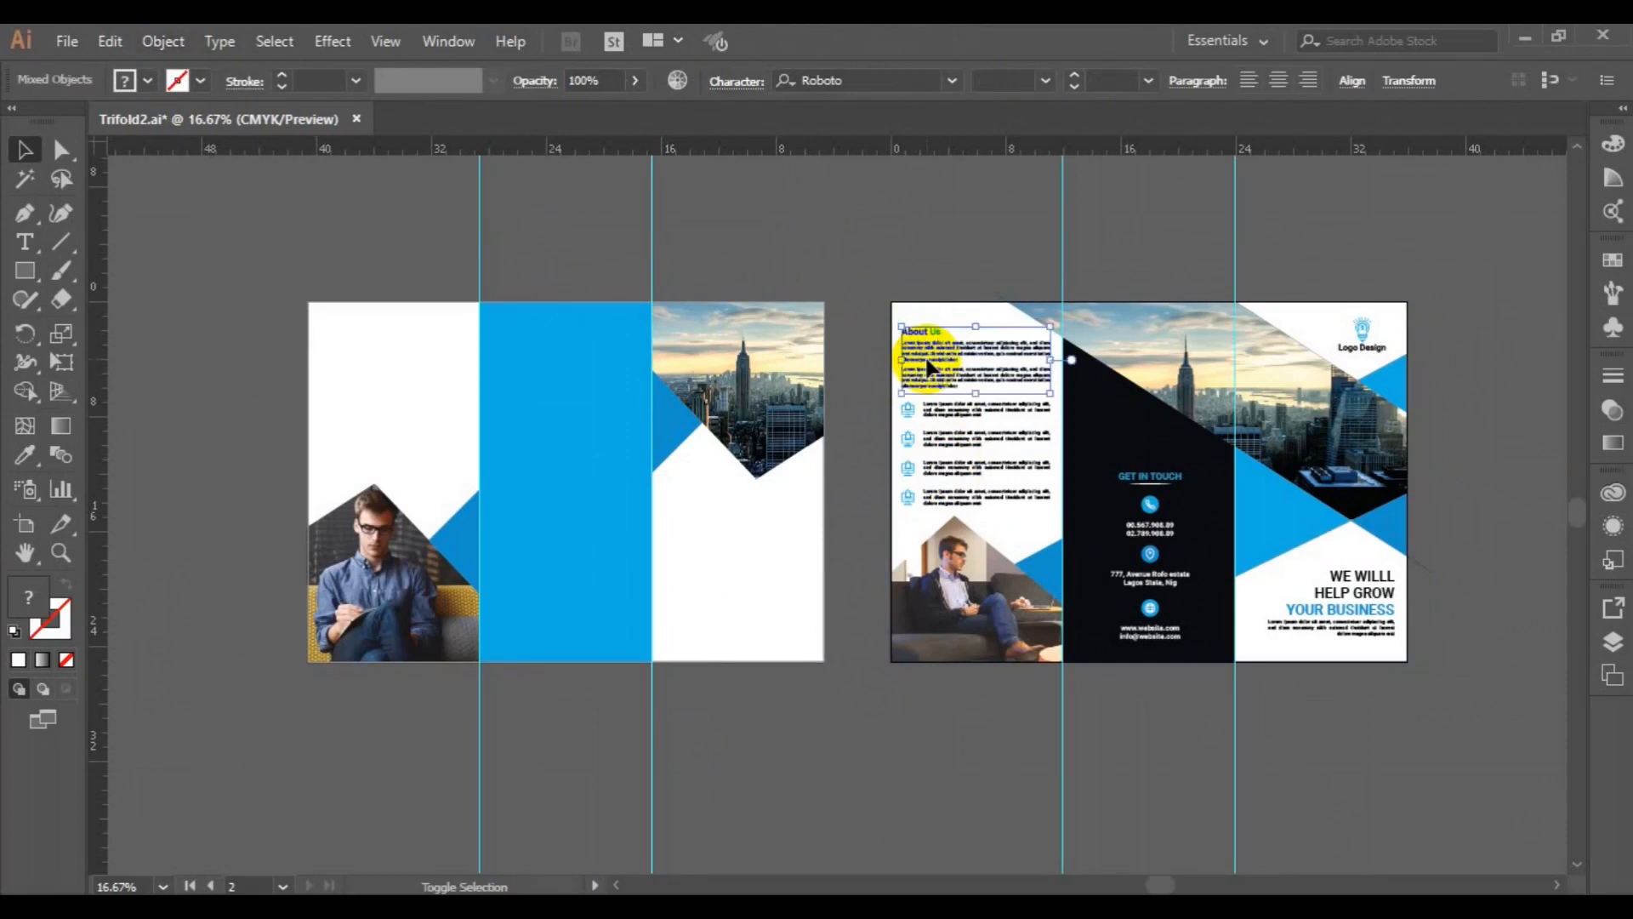
shift+click(929, 414)
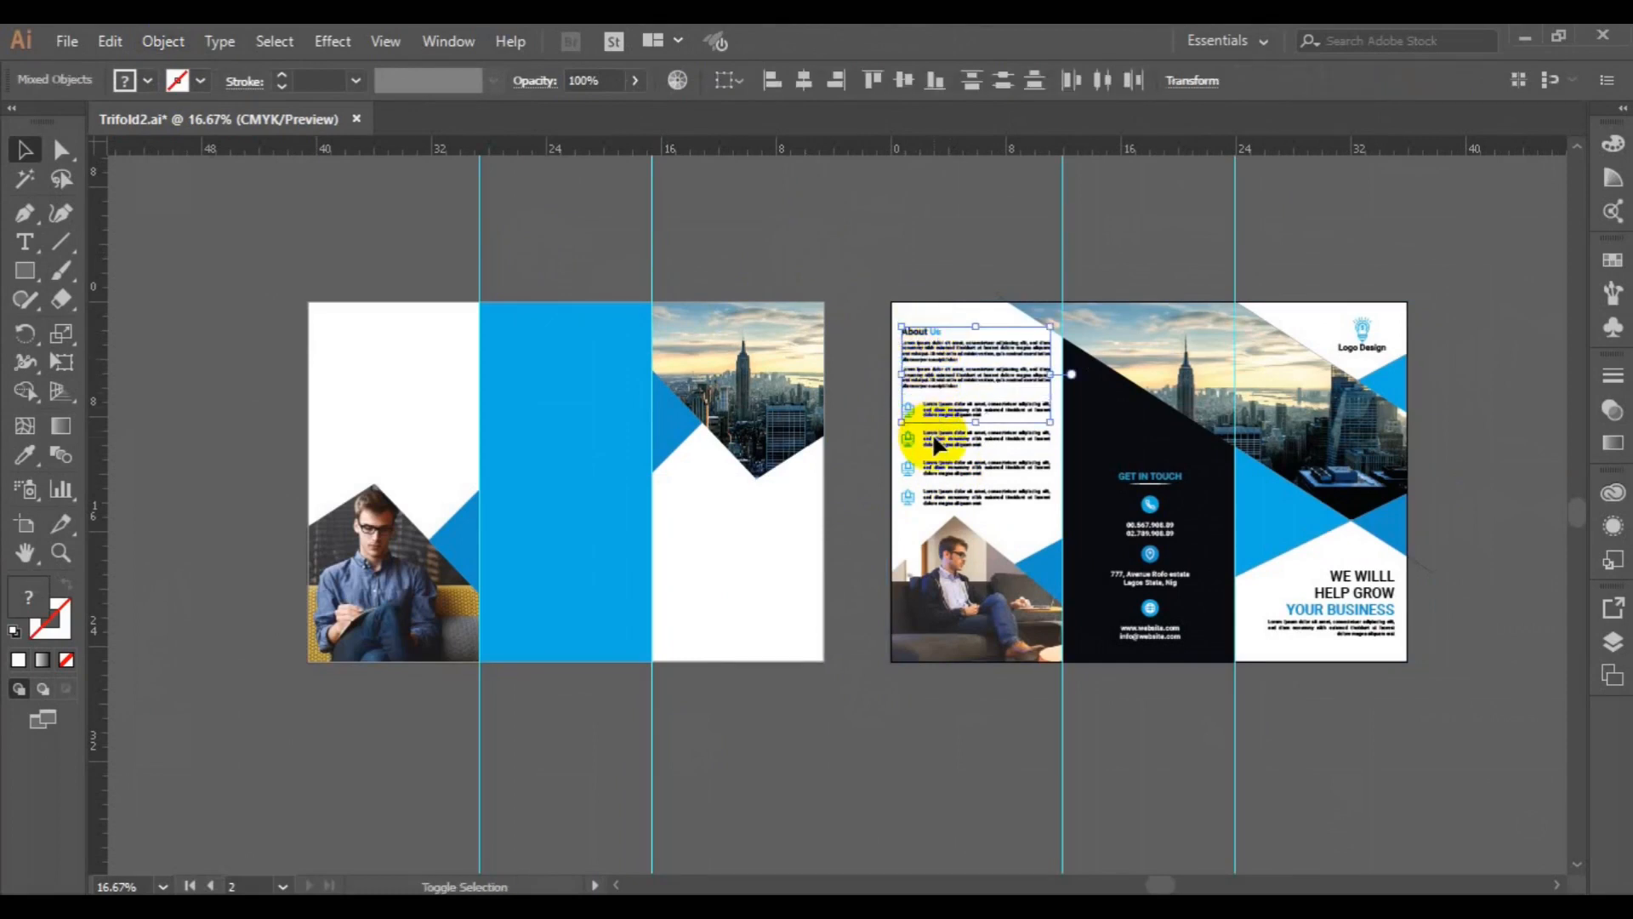
shift+click(936, 444)
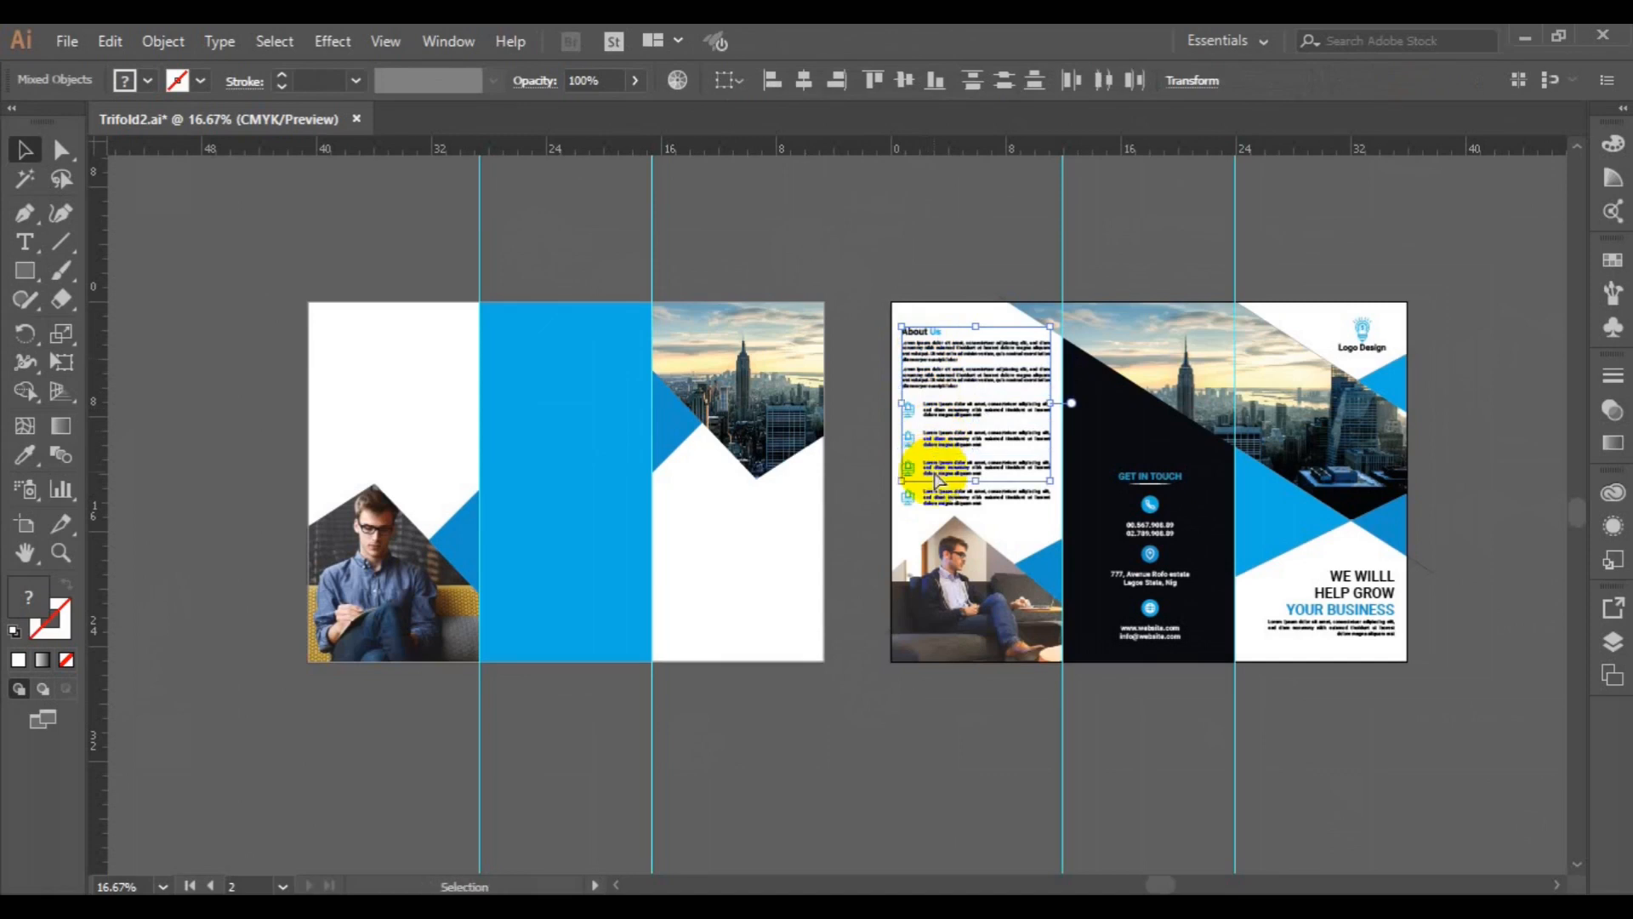
key(ctrl+g)
Step: Move the About Us text group onto the new page's first panel, above the entrepreneur photo, and bring it to the front
drag(950, 441, 357, 422)
right_click(383, 416)
mouse_move(474, 649)
click(686, 649)
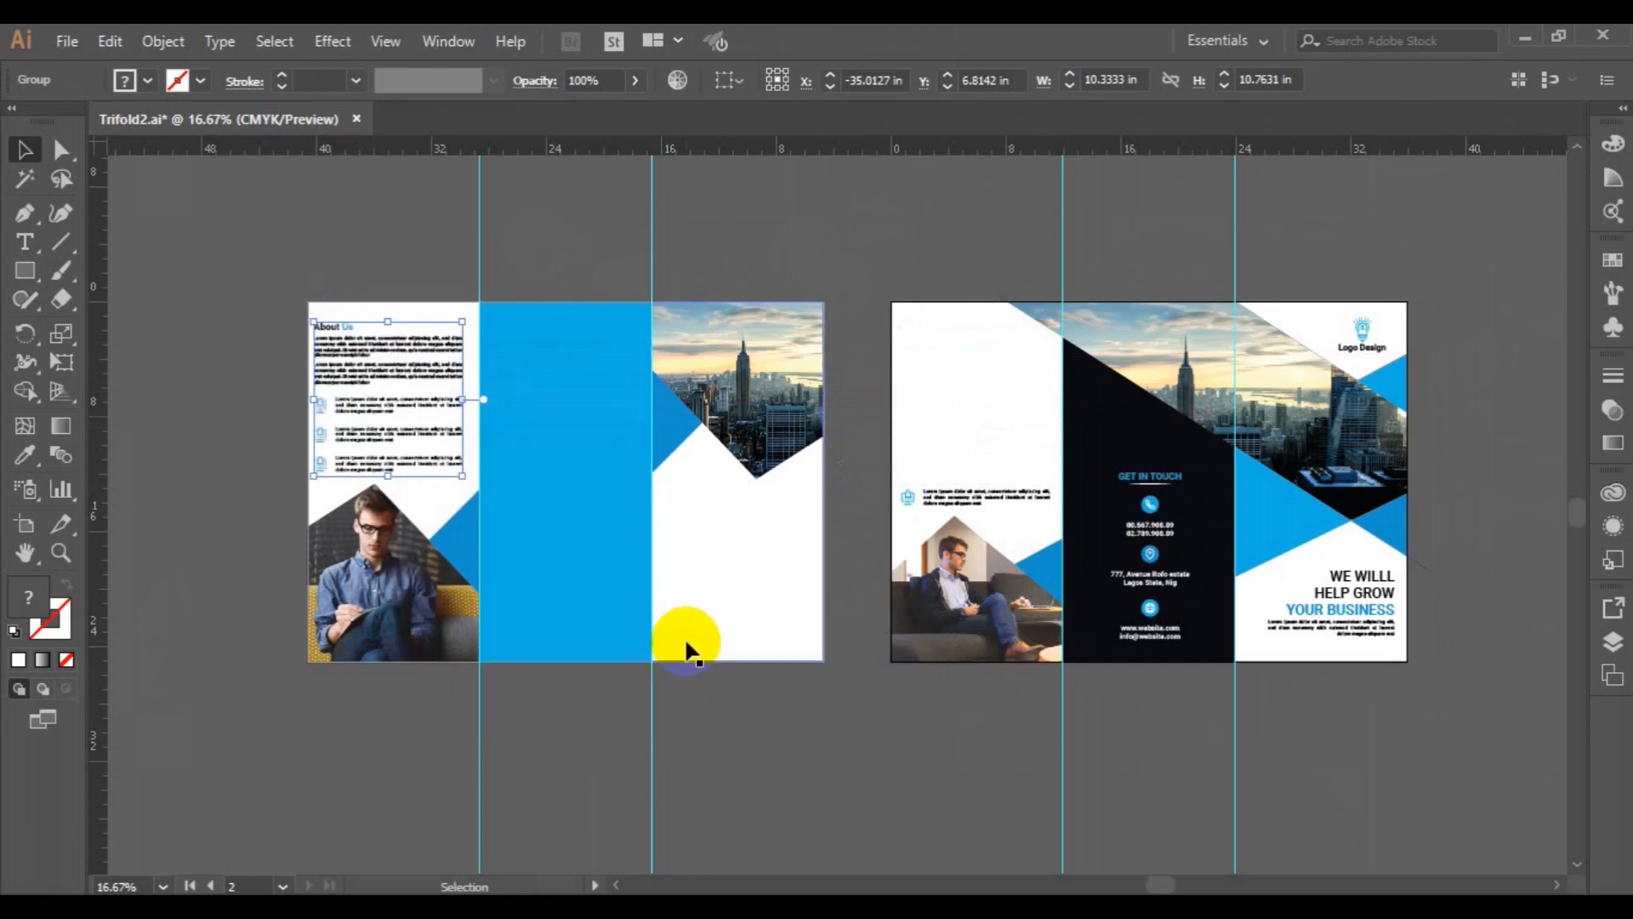
Step: Align the horizontal centres of the About Us text group and the first panel's white shape, and clear the selection
shift+click(422, 304)
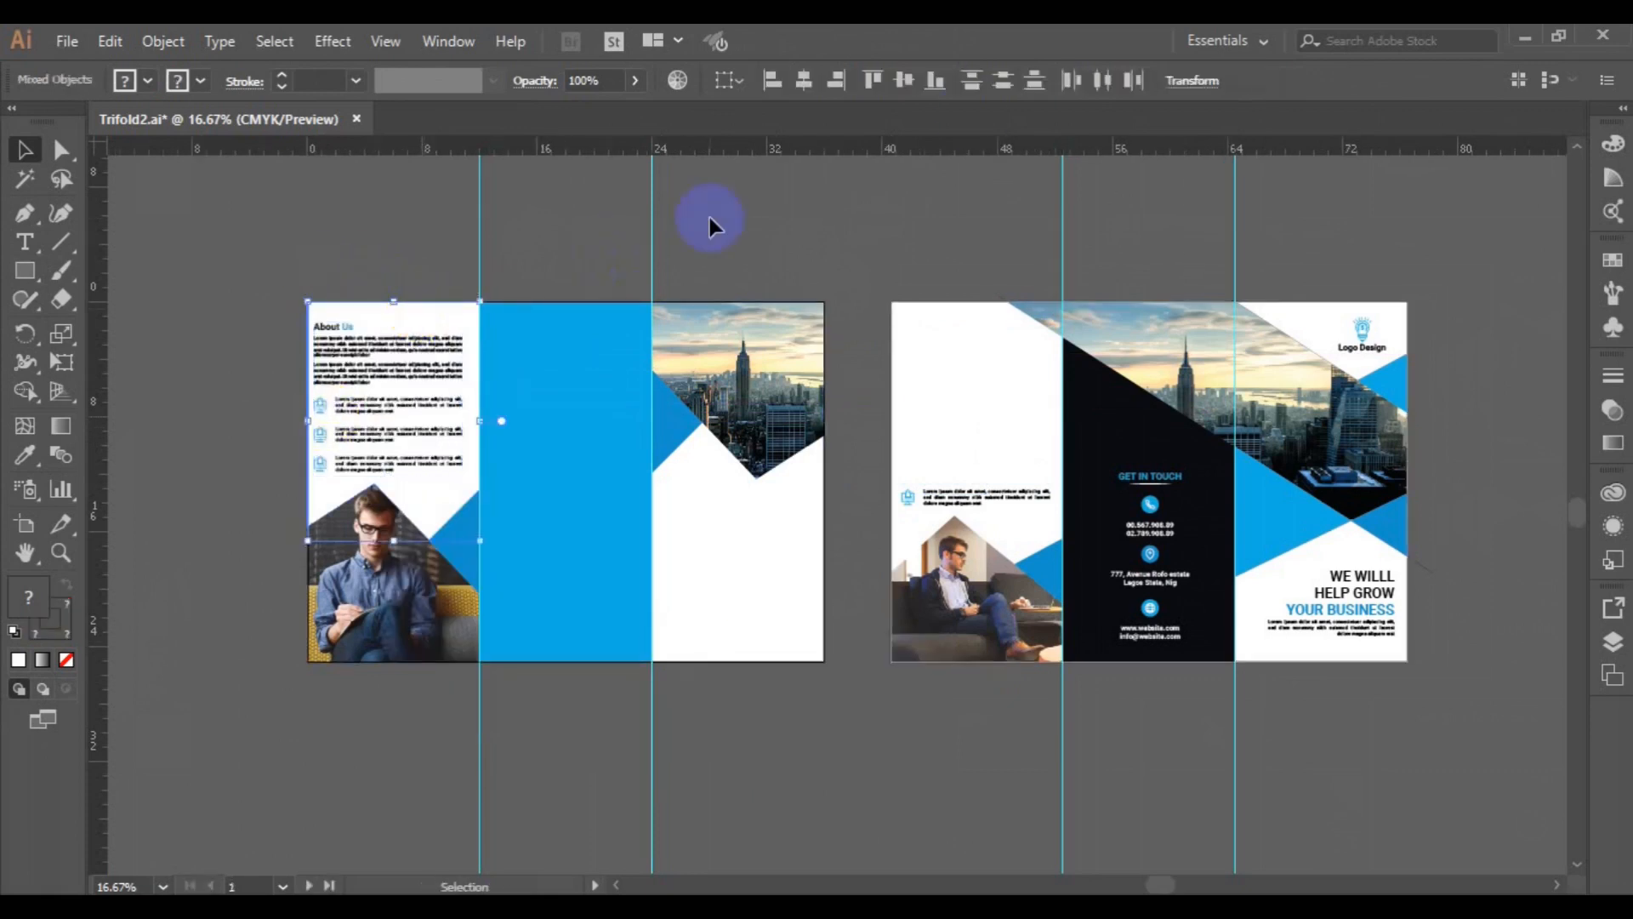
click(808, 85)
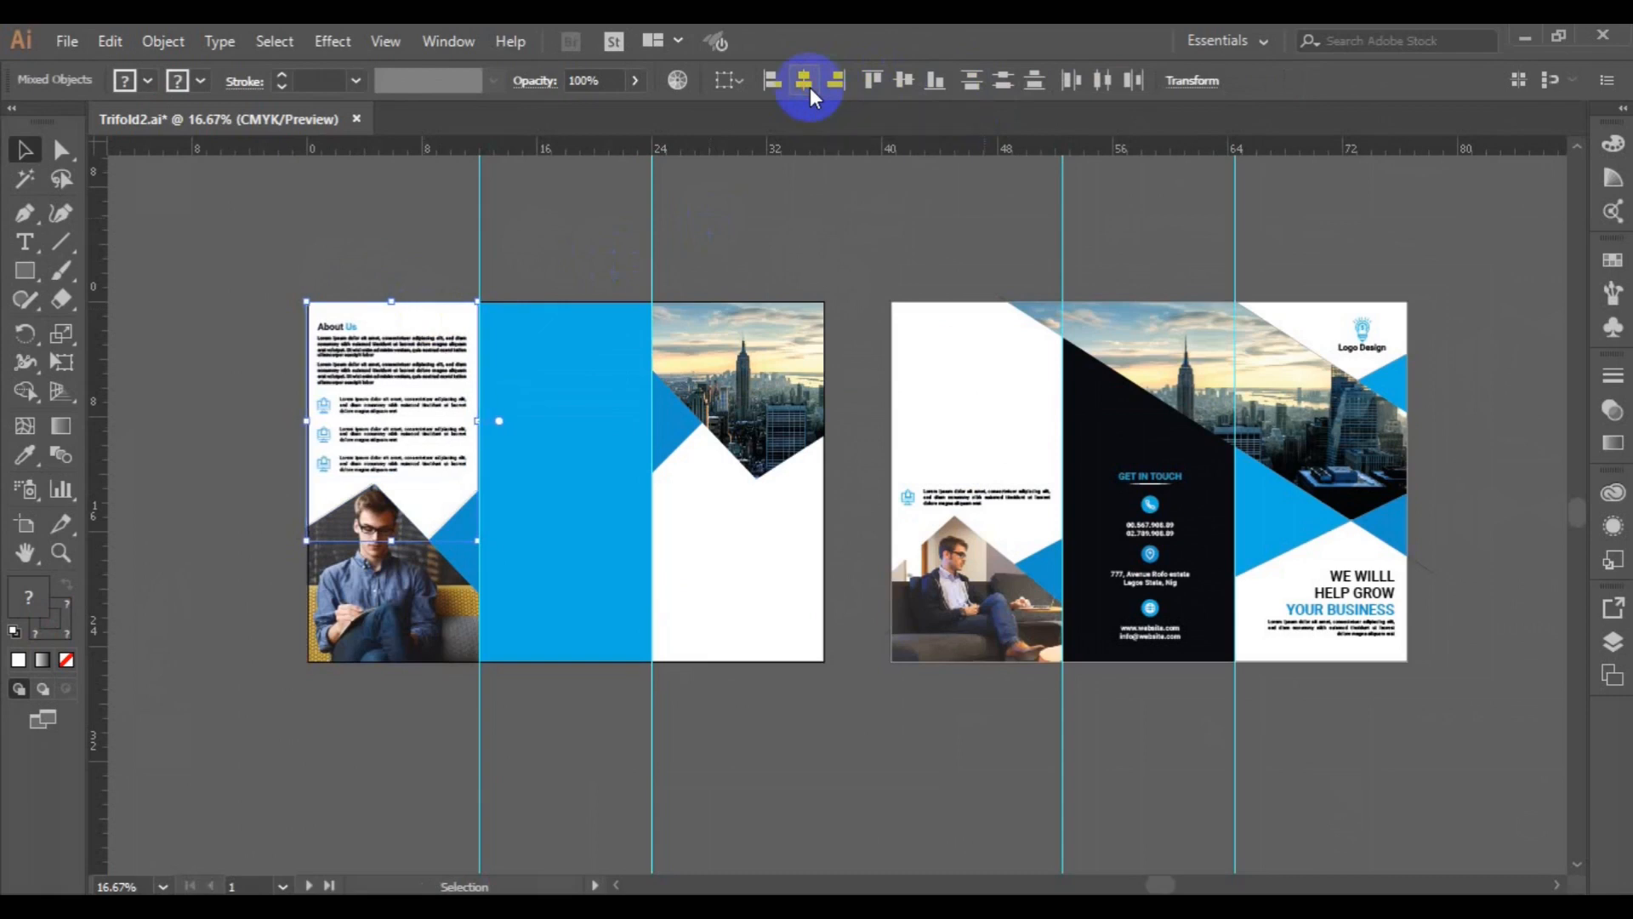
click(323, 344)
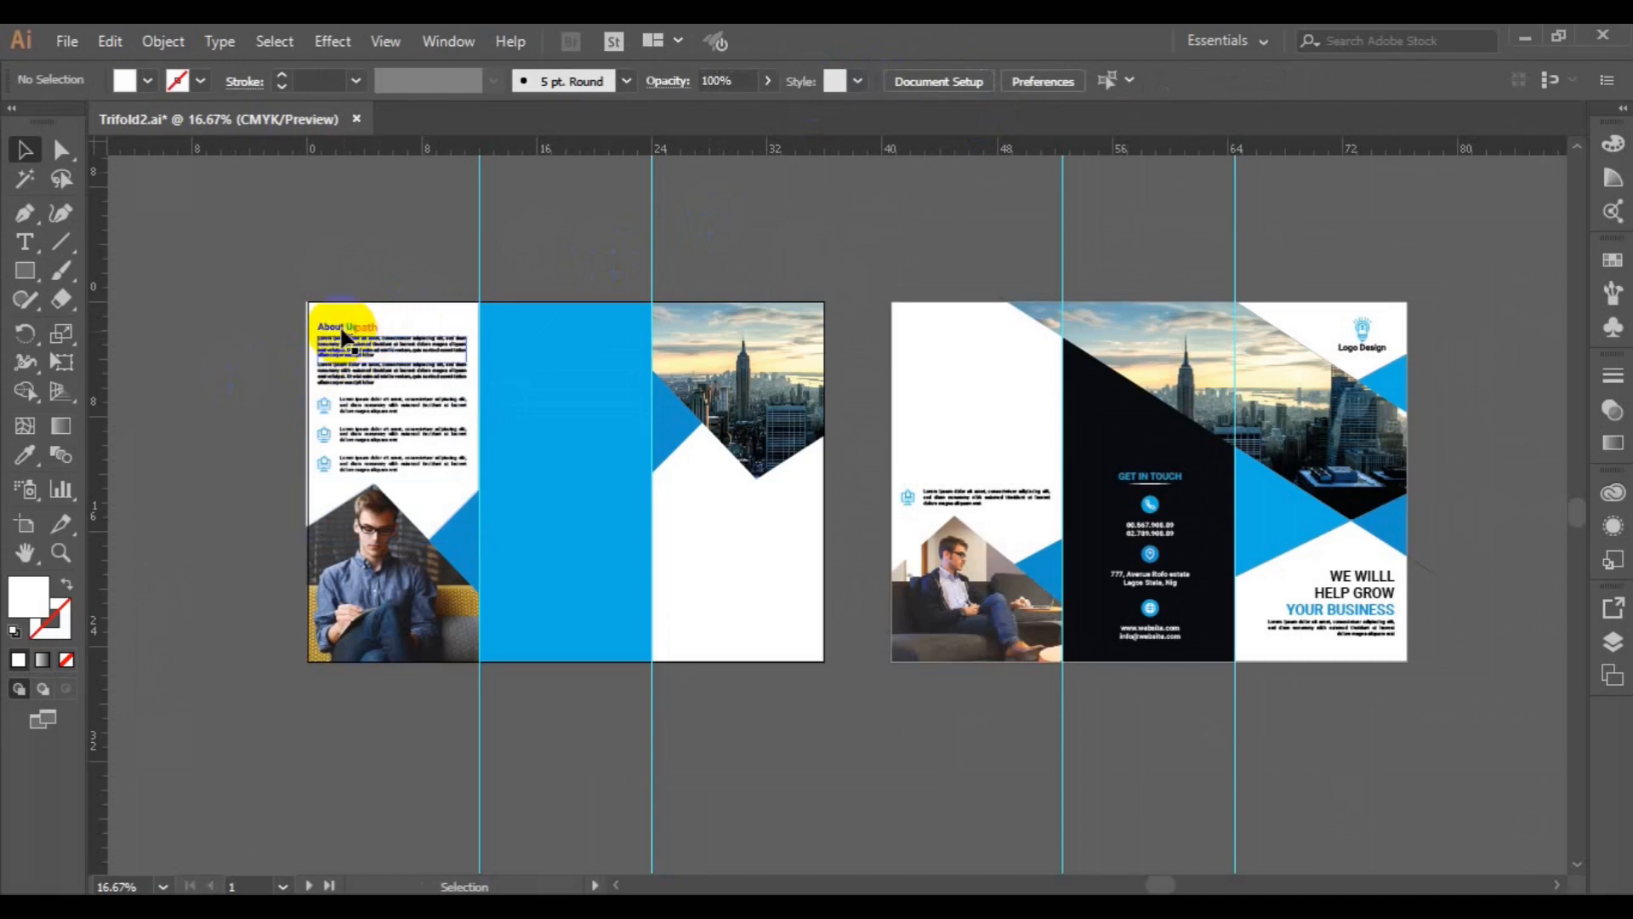
Step: Ungroup the About Us text group on the new page's first panel
click(343, 332)
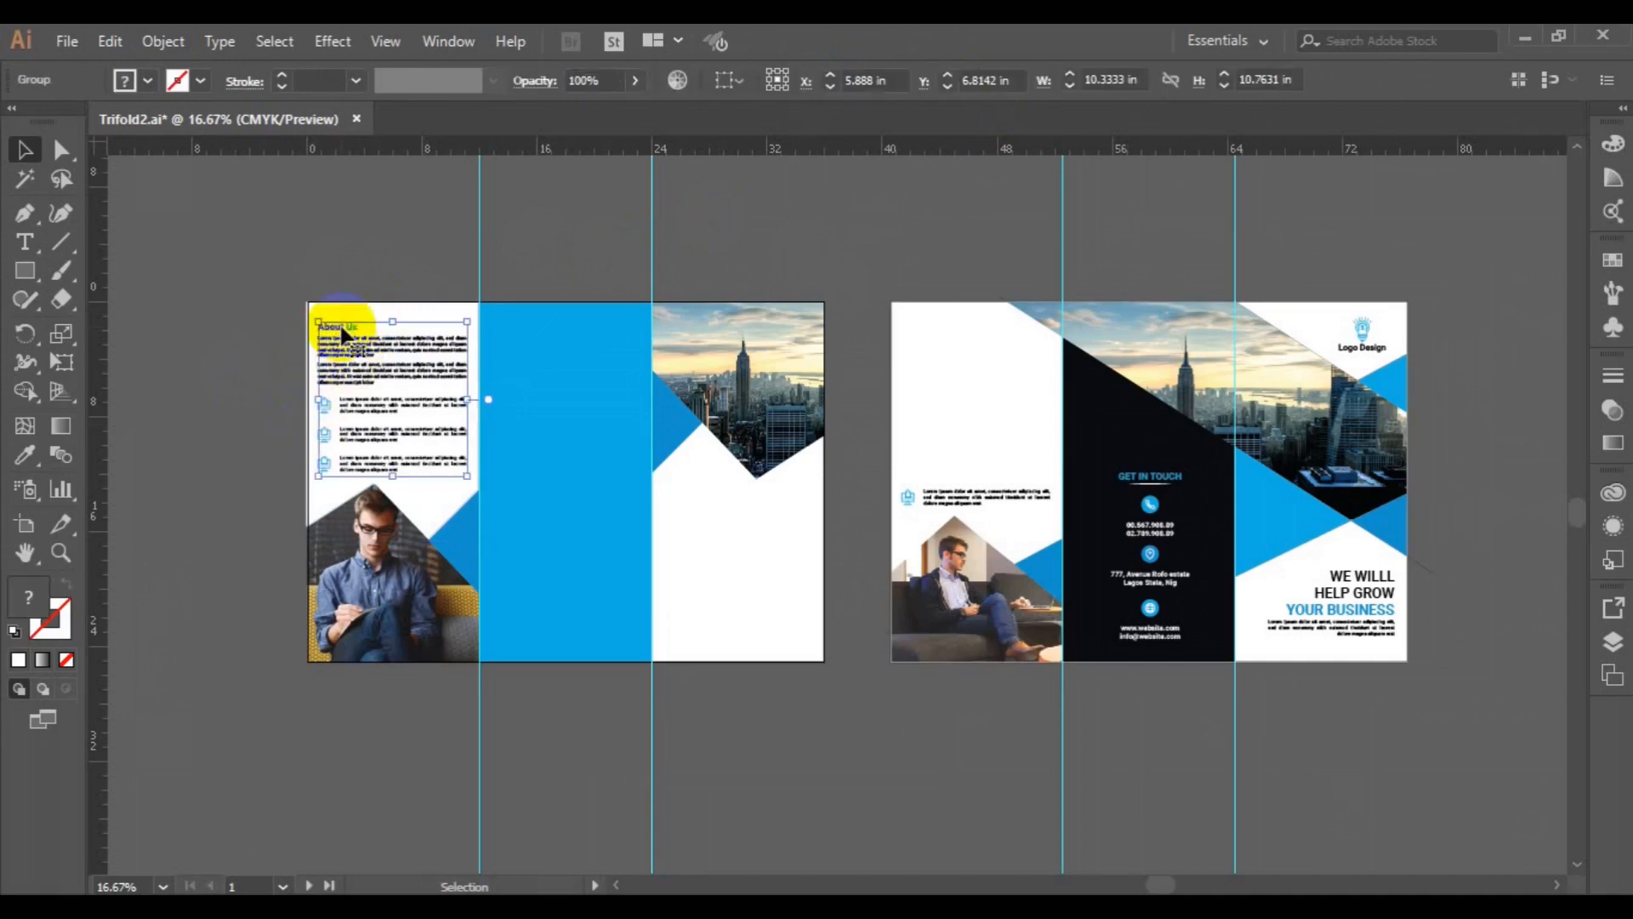
click(162, 41)
click(282, 127)
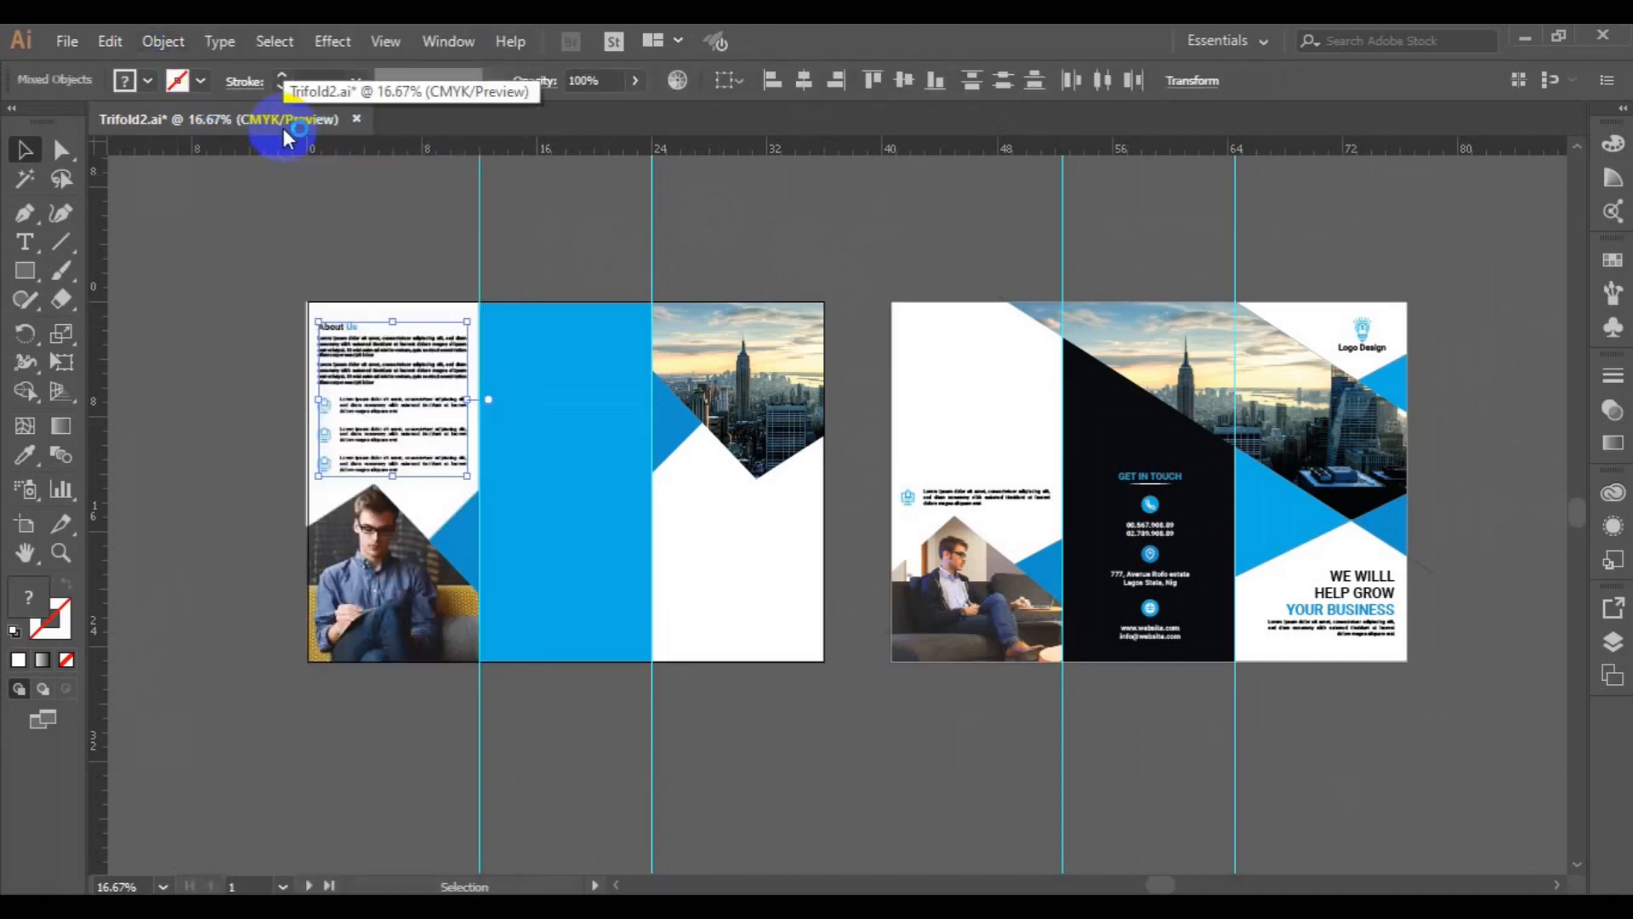
key(ctrl+plus)
key(space)
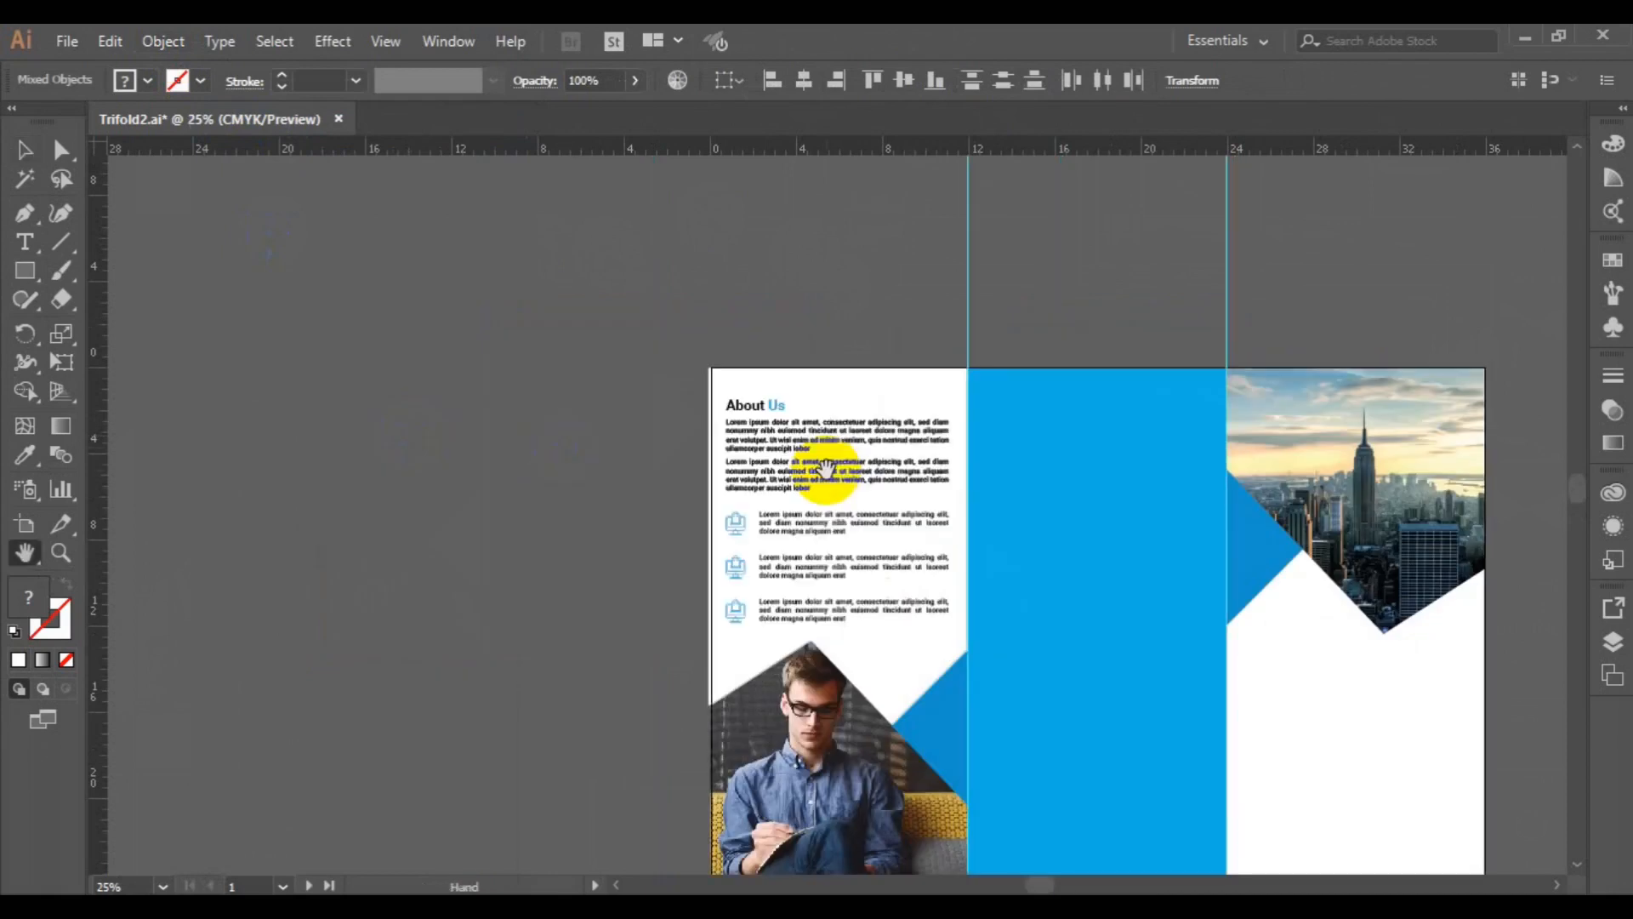
drag(1025, 628, 820, 604)
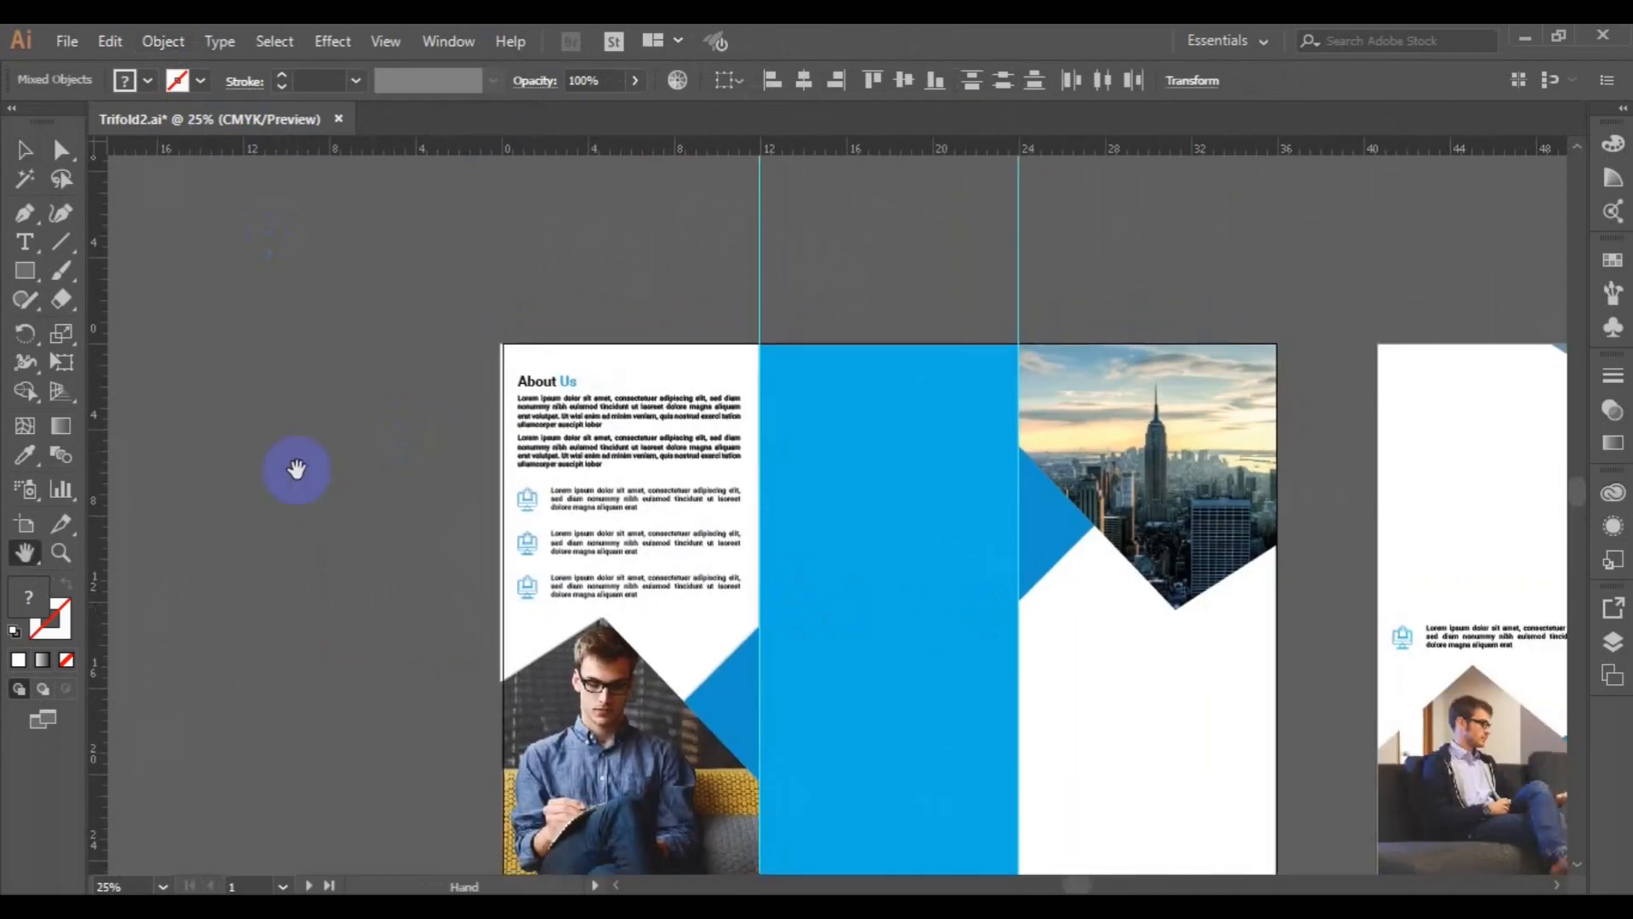
click(25, 242)
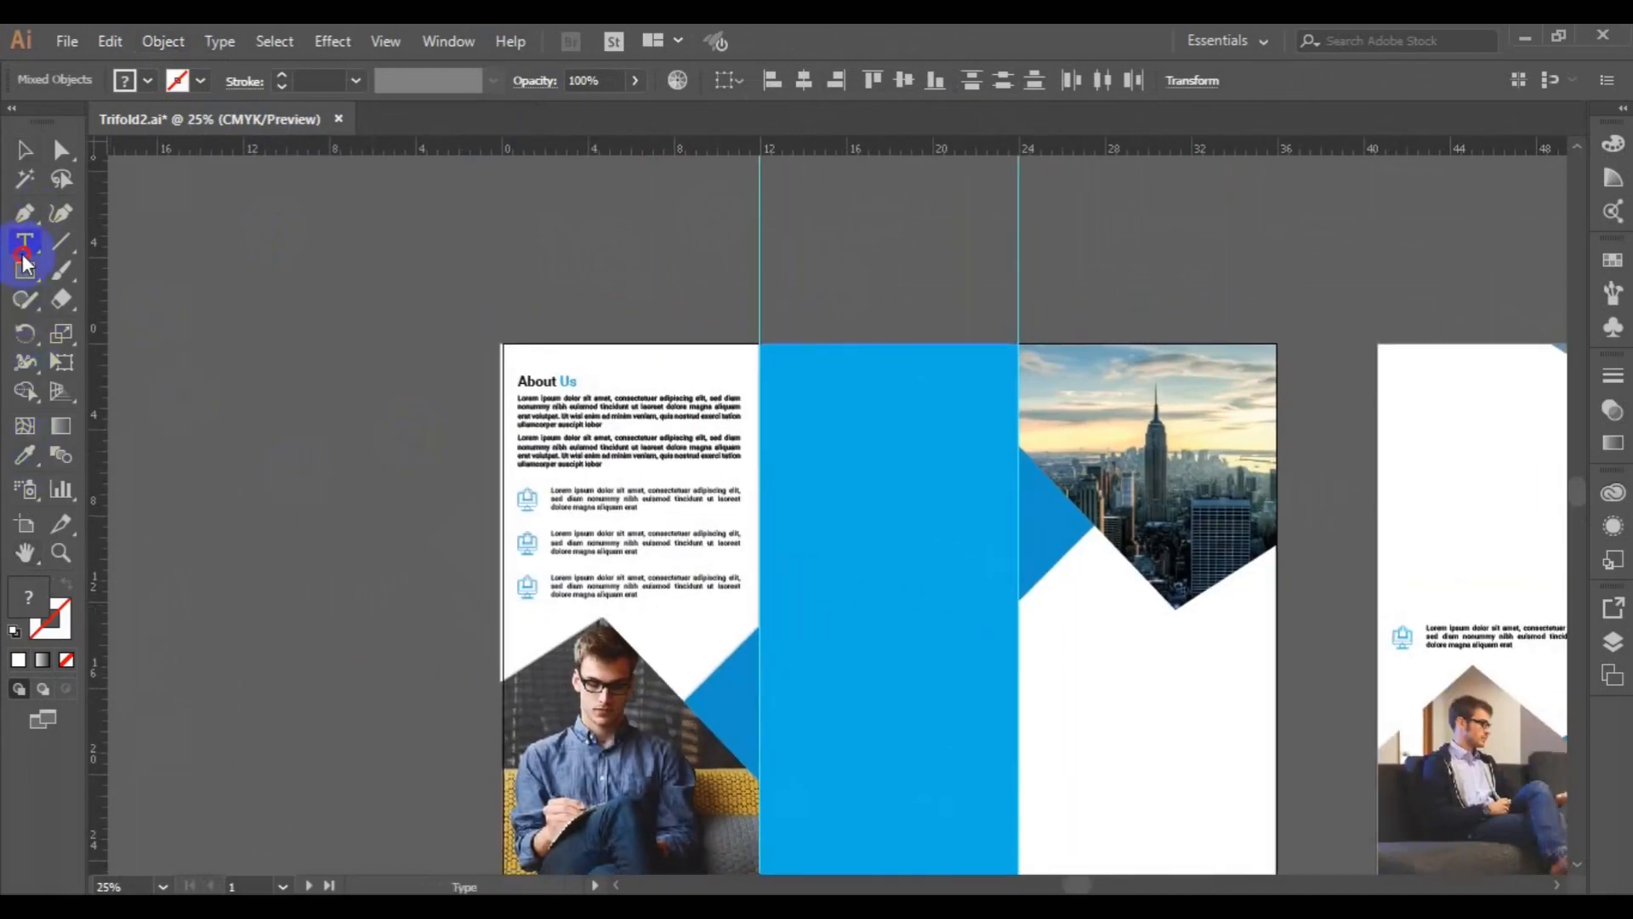
click(534, 379)
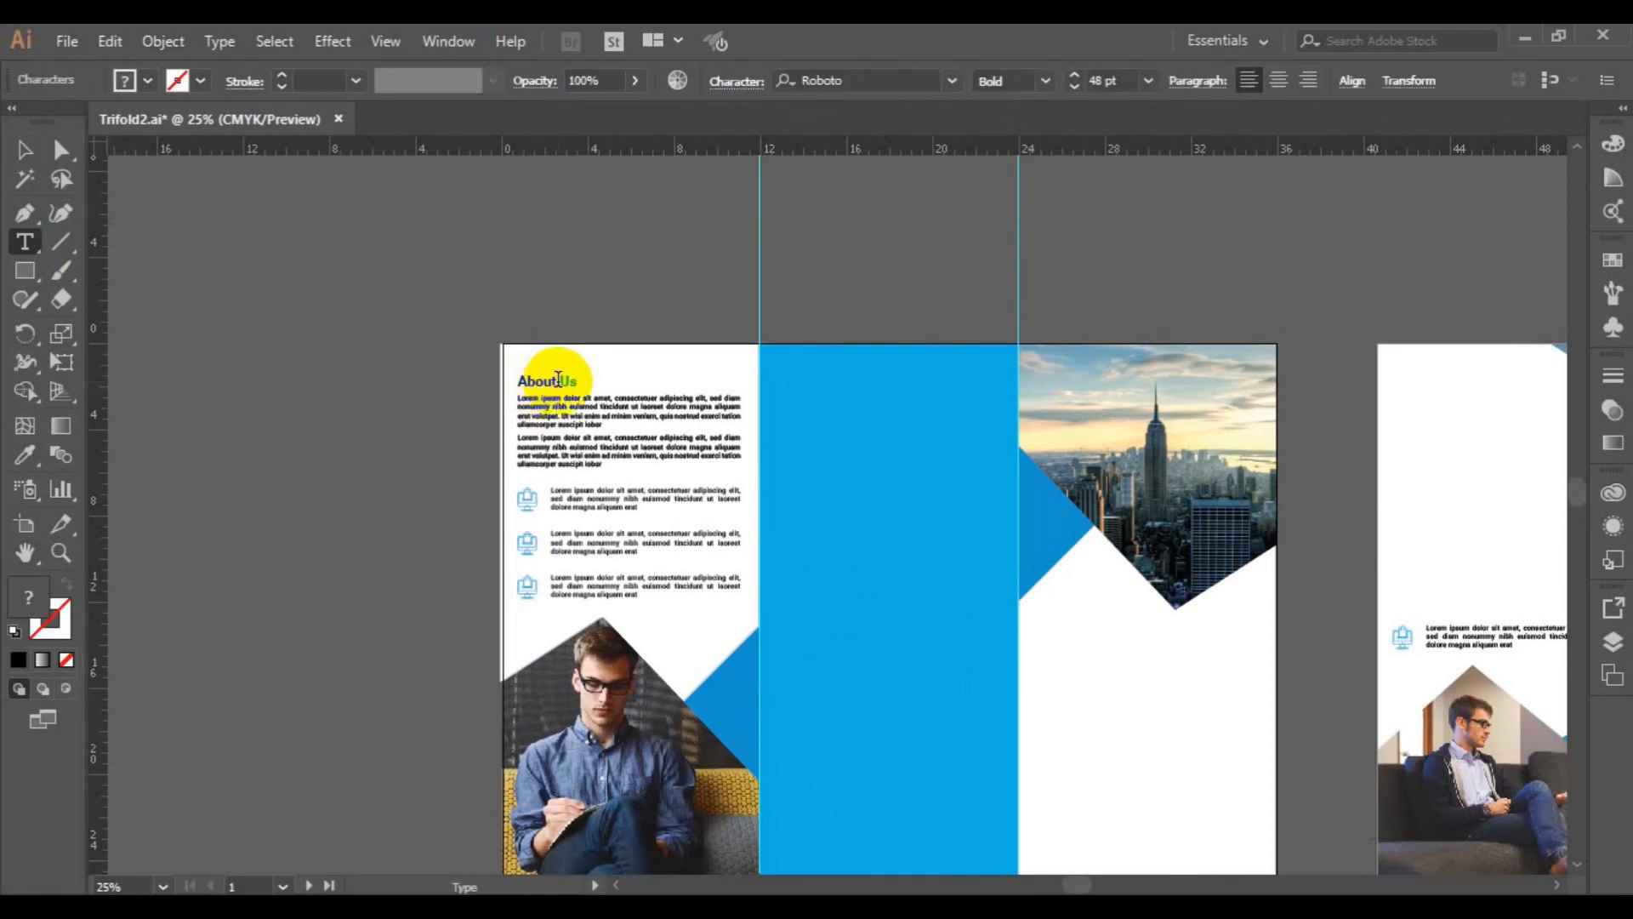
click(24, 150)
click(330, 355)
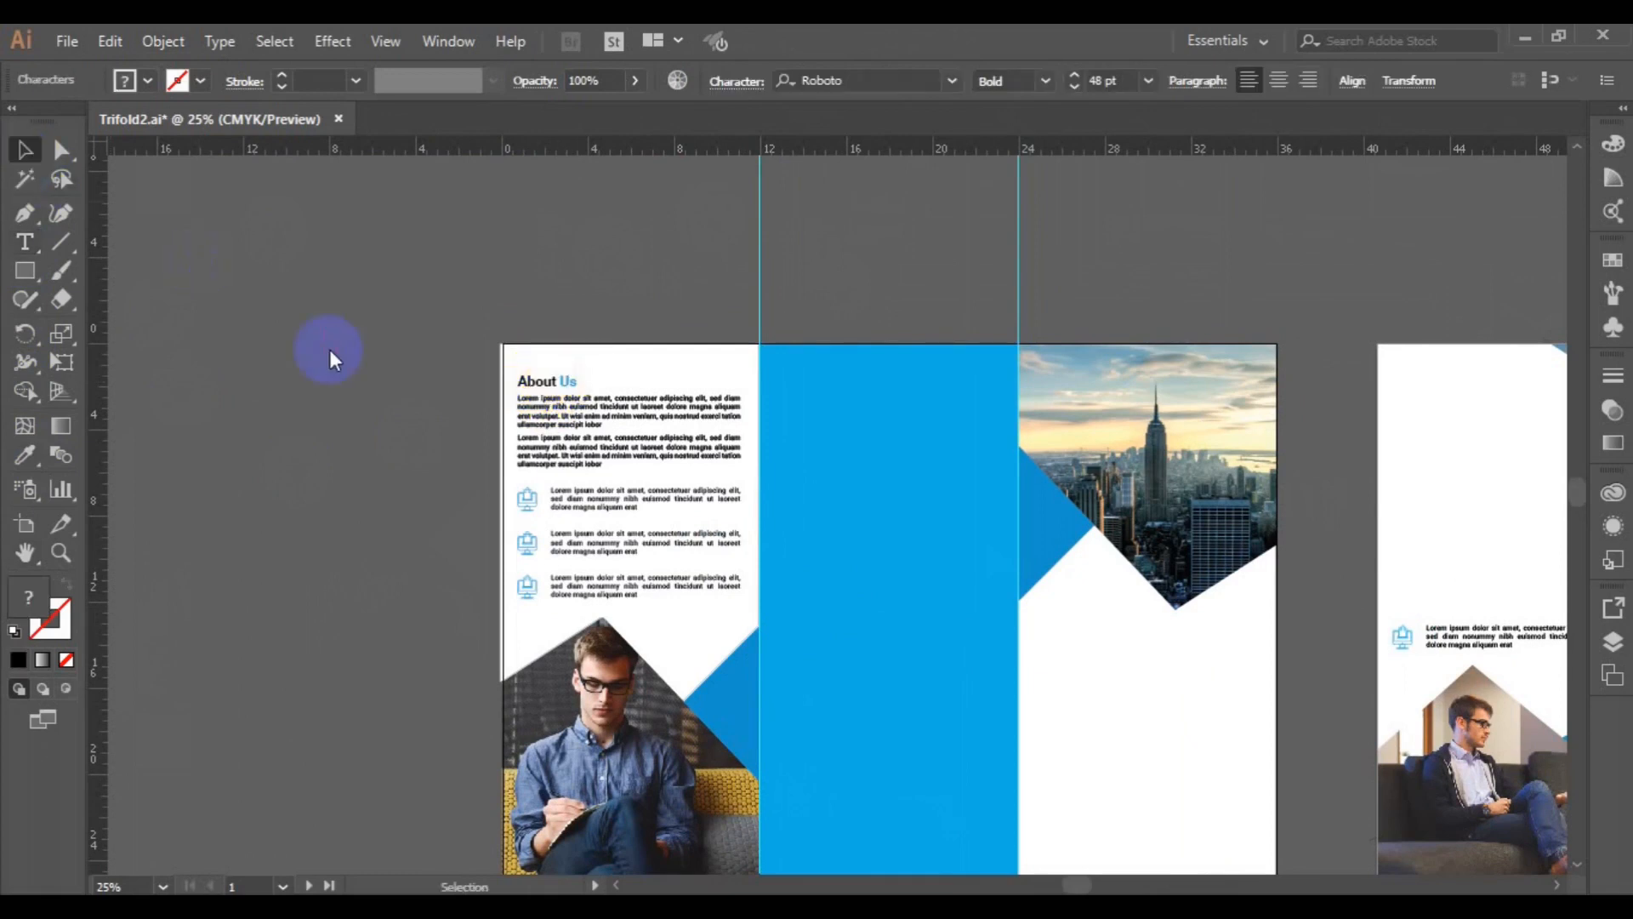
Step: Replace the About Us heading on the new page's first panel with "Why Choose Us?"
click(536, 393)
click(23, 242)
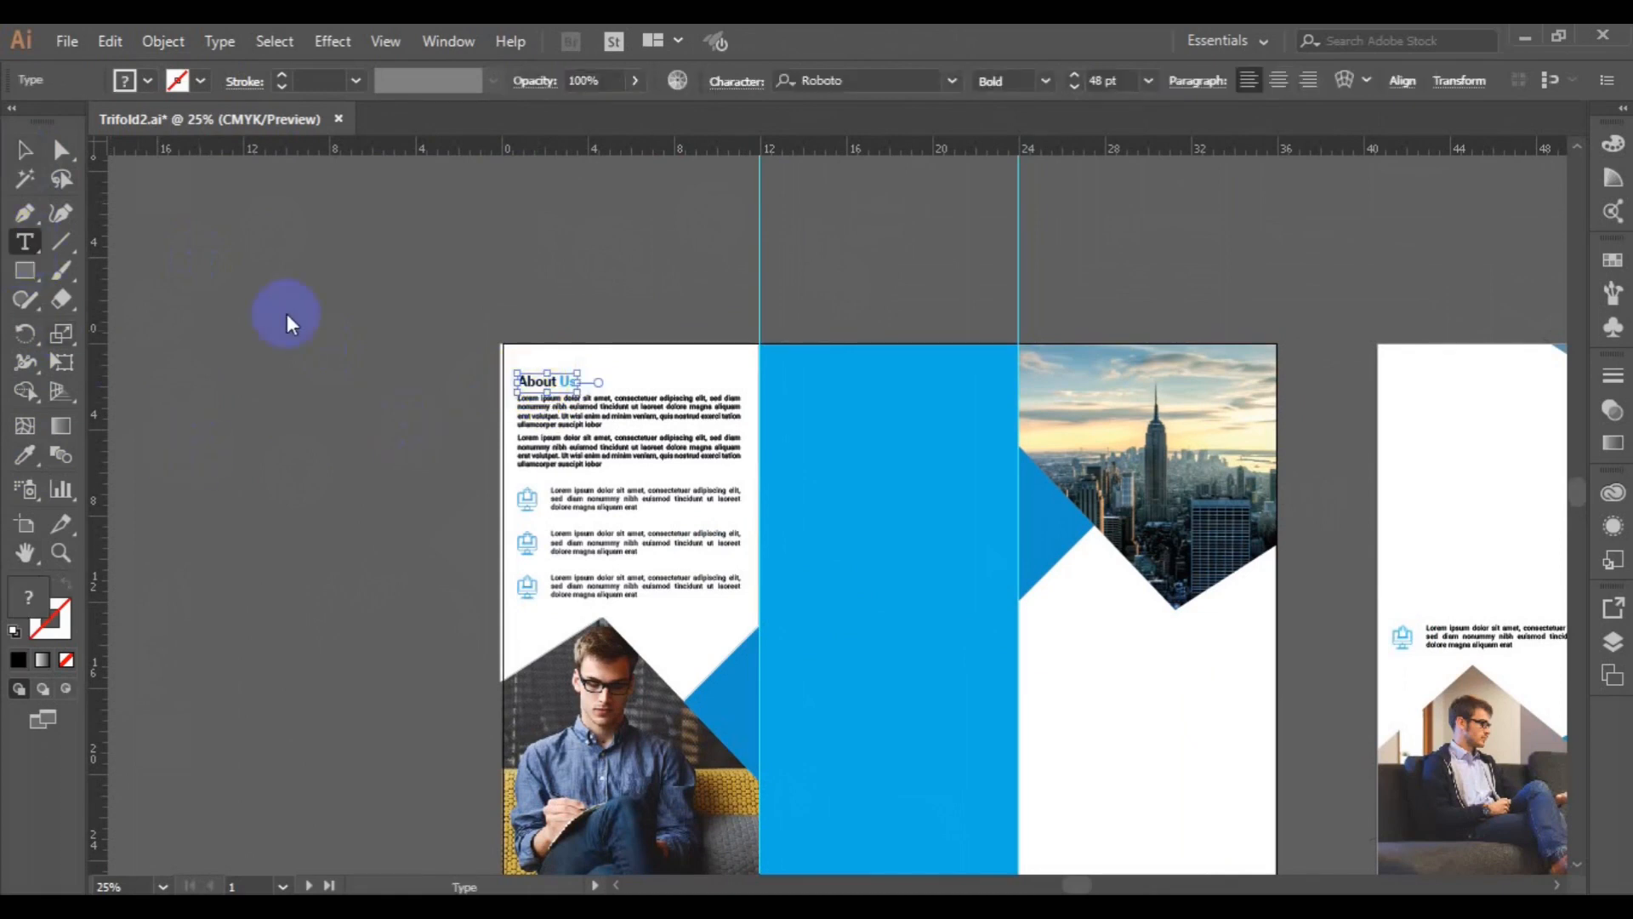
click(560, 379)
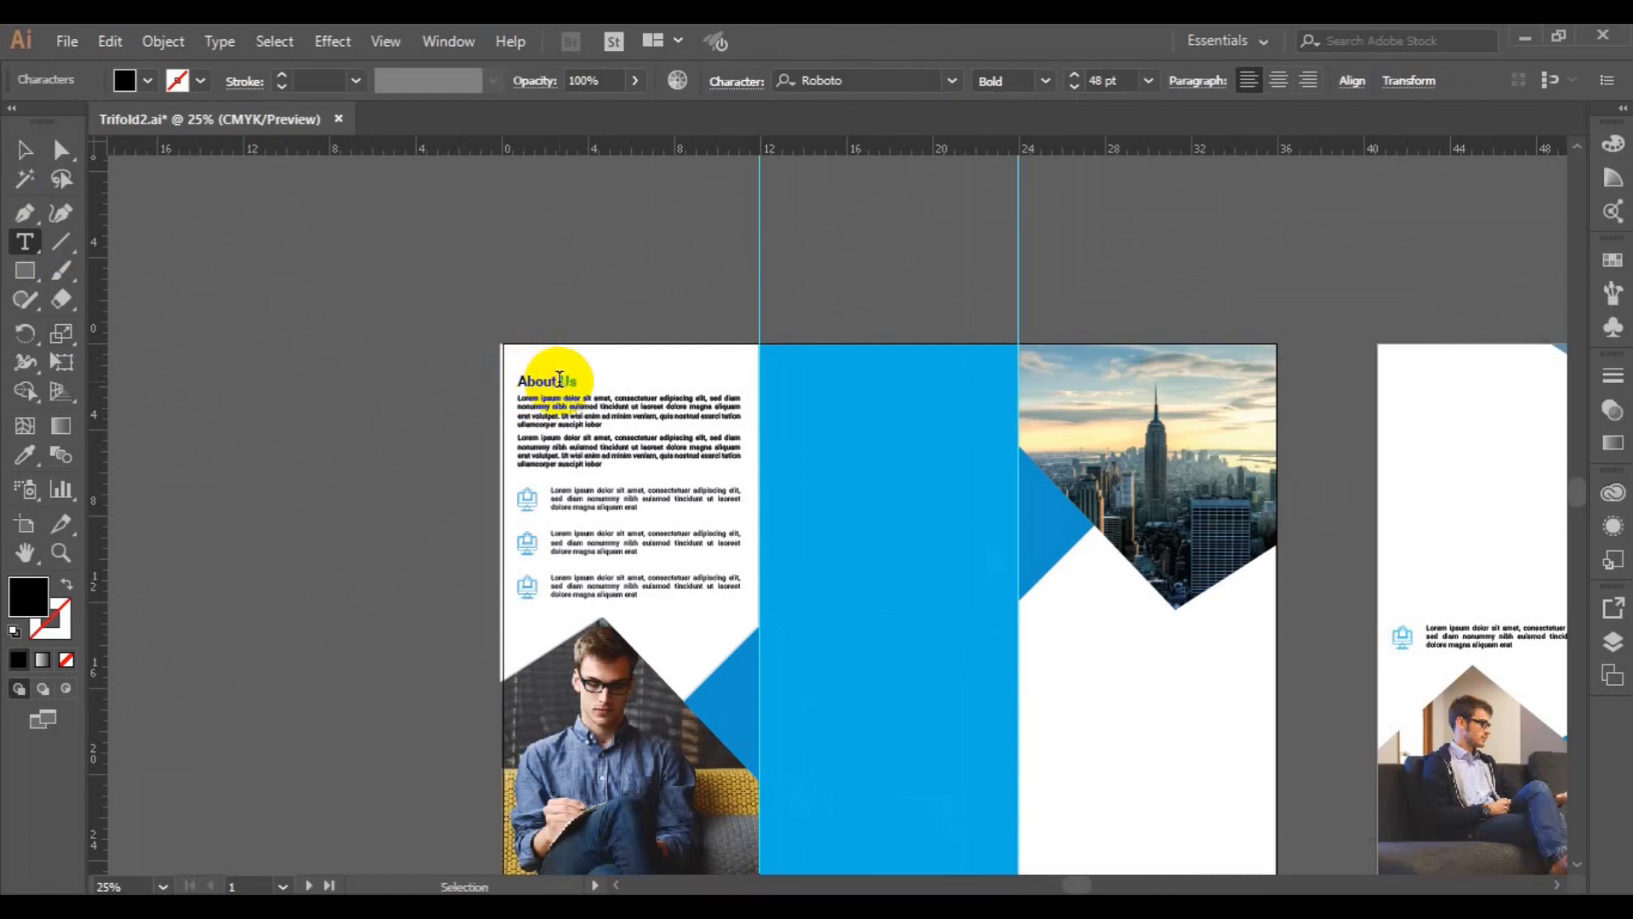
key(ctrl+a)
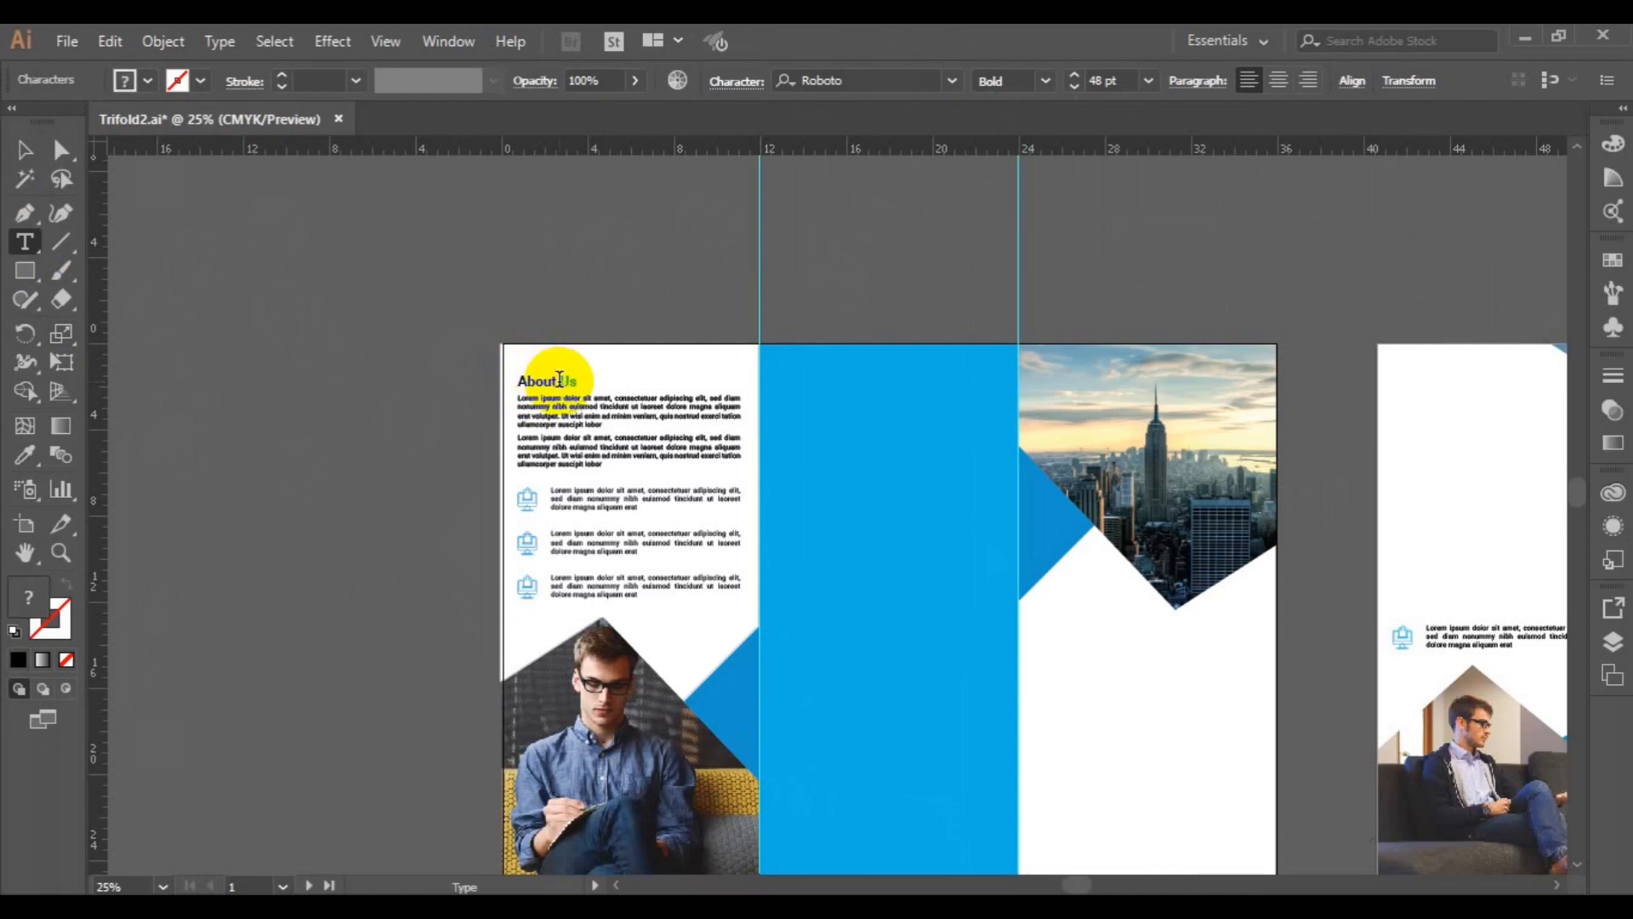
text(Why )
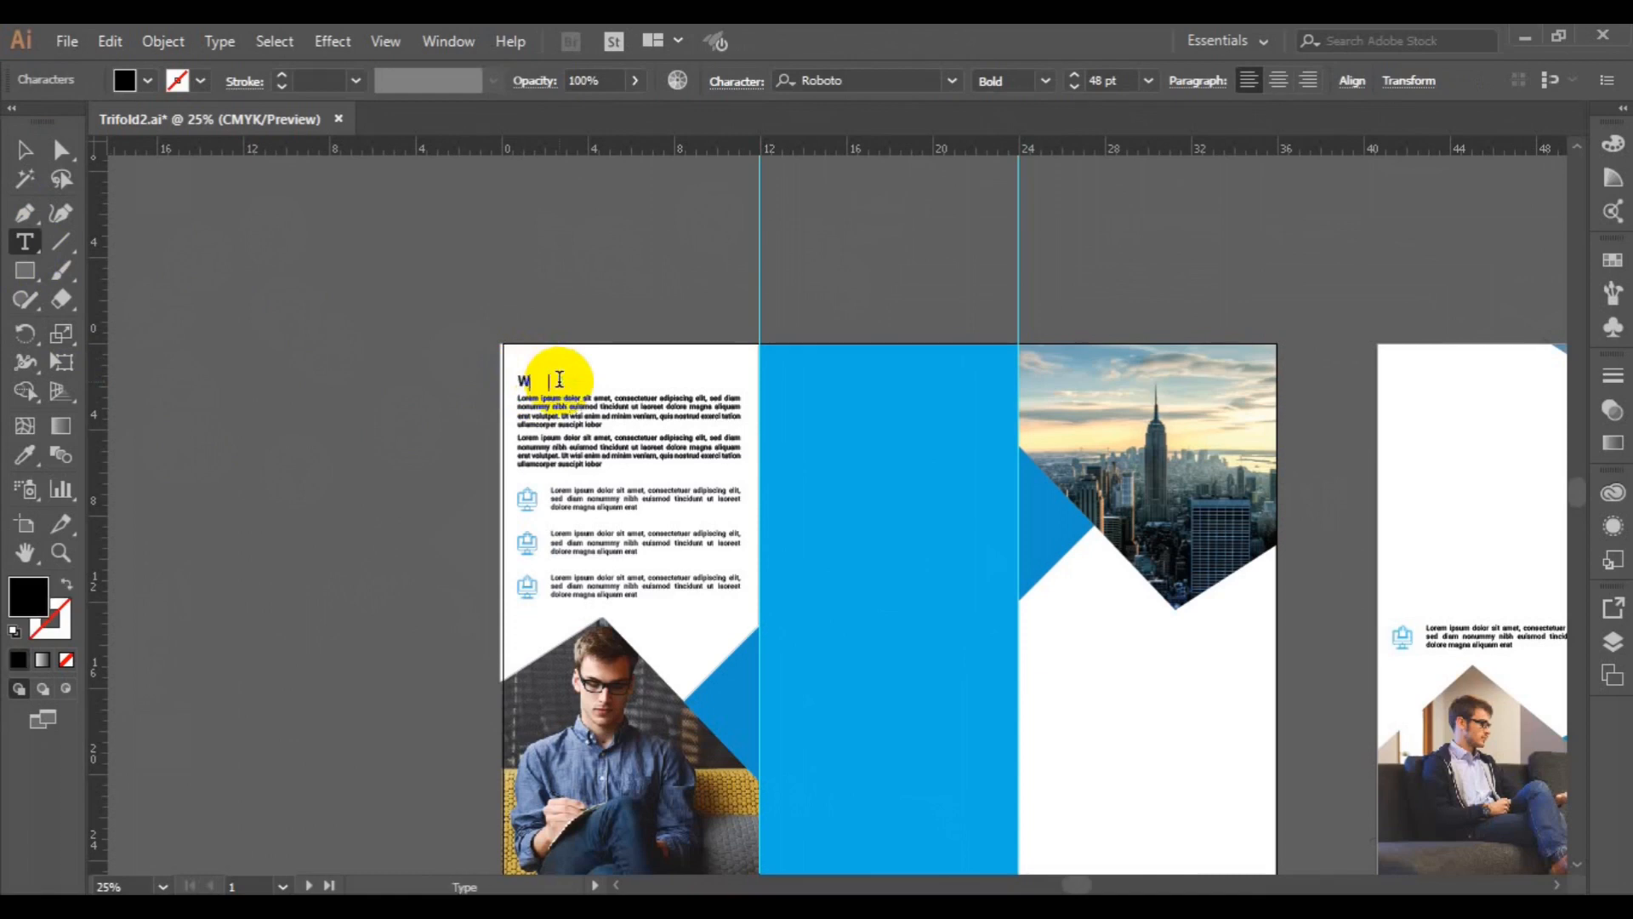
text(Choose Us?)
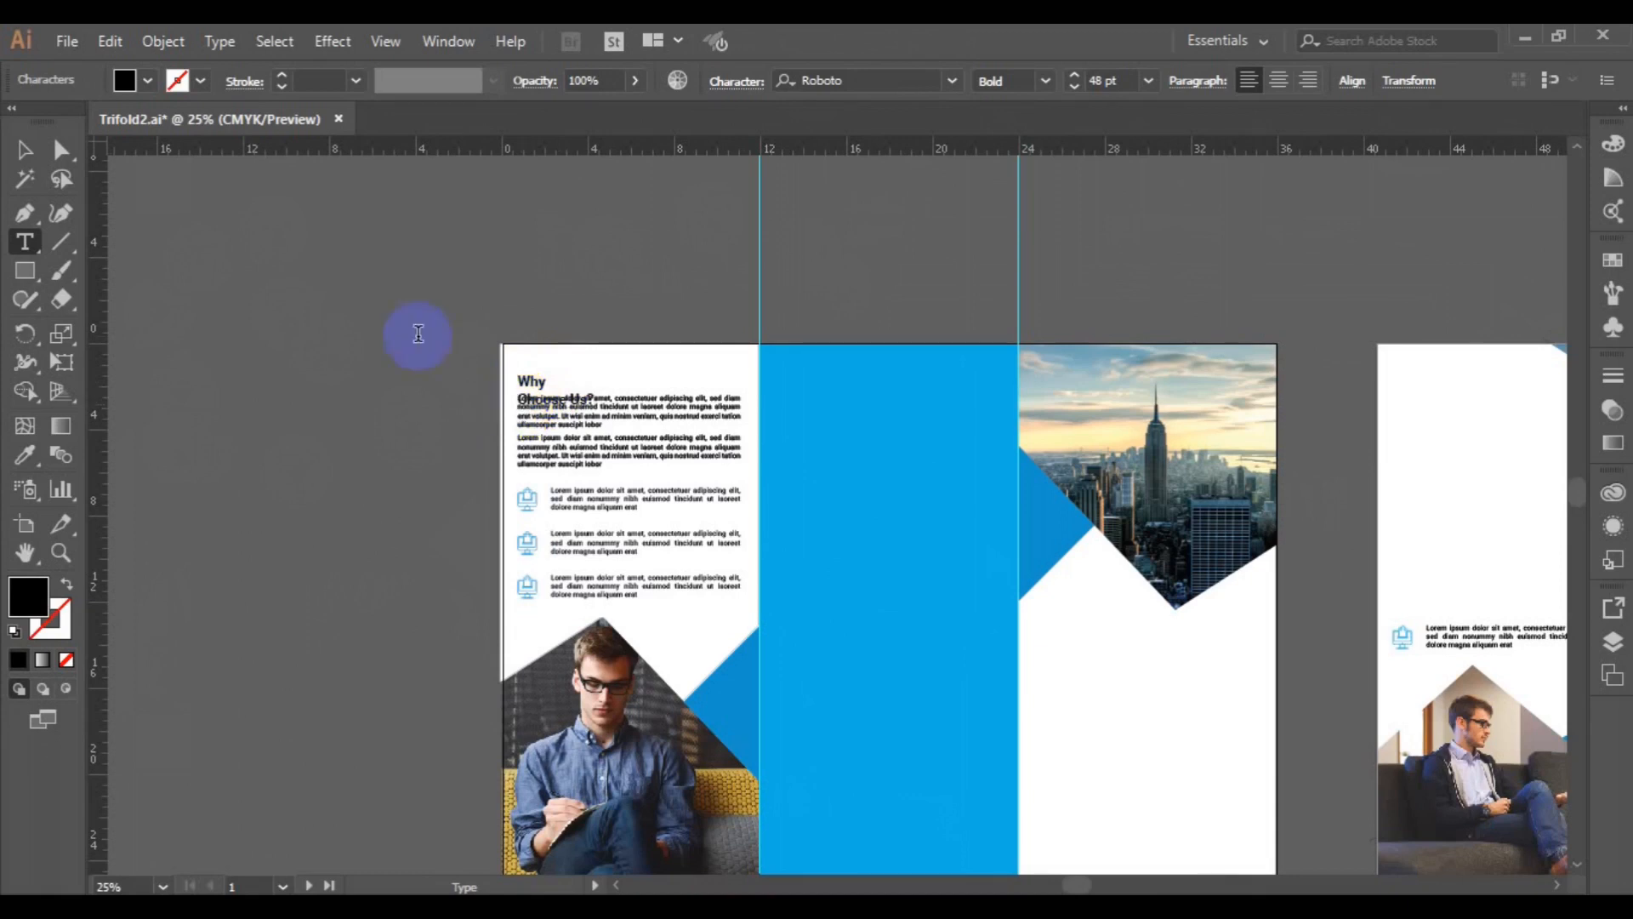
Step: Move the Why Choose Us? heading up on the first panel so it clears the paragraphs below it
click(24, 151)
drag(531, 384, 538, 371)
click(273, 444)
Step: Recolour the Why Choose Us? heading with the blue sampled from the triangle beside the entrepreneur photo
click(25, 244)
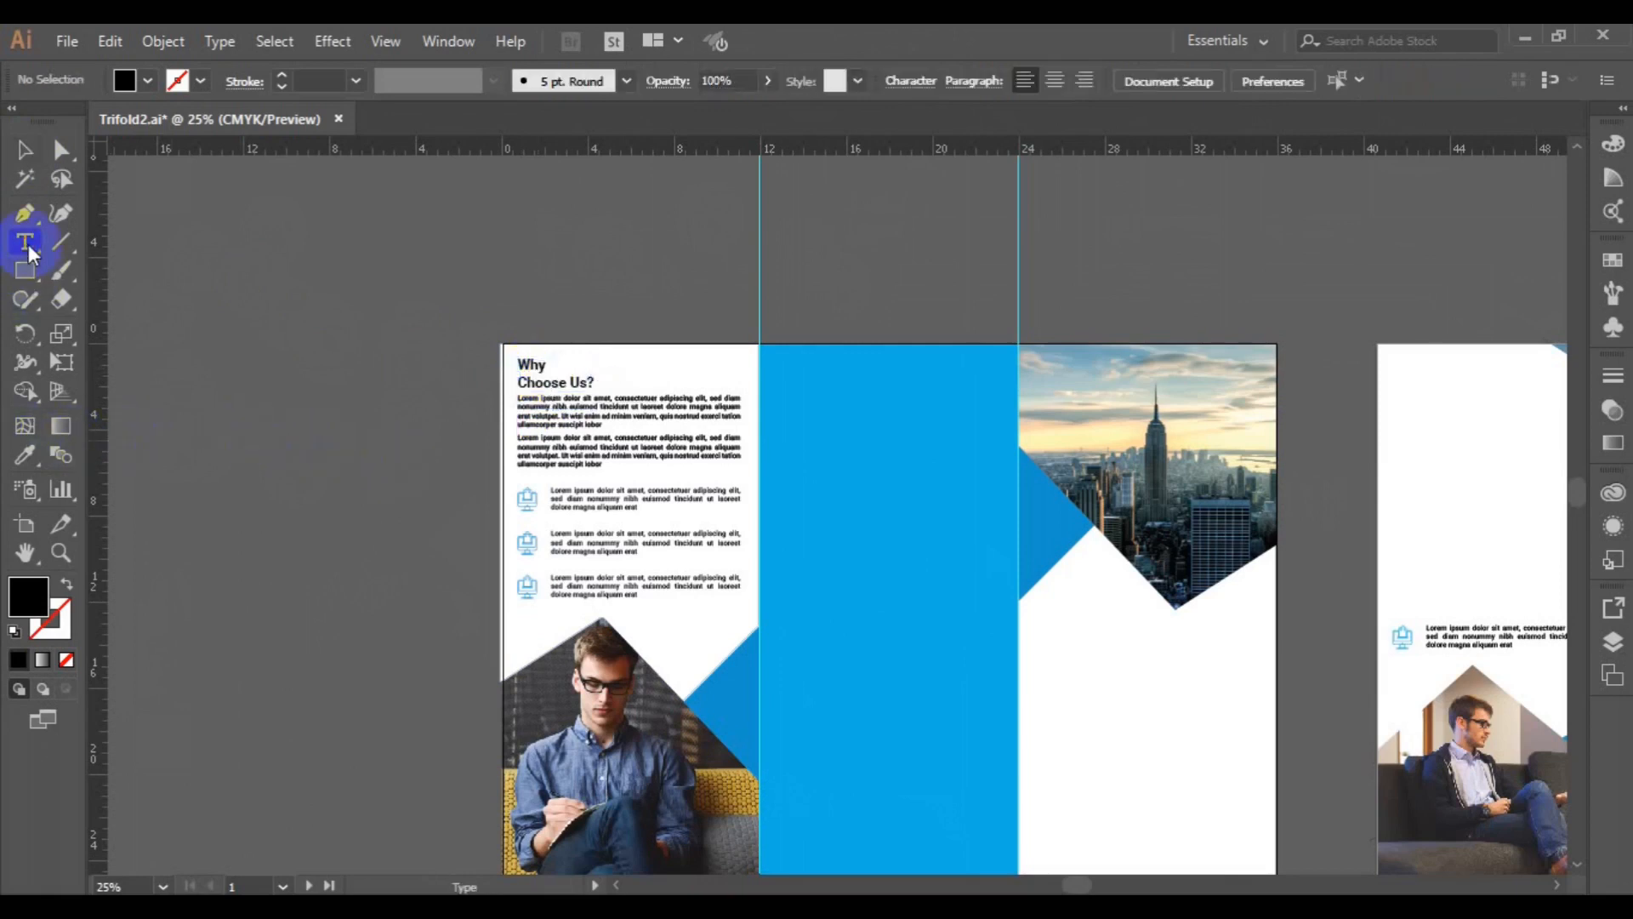
click(522, 381)
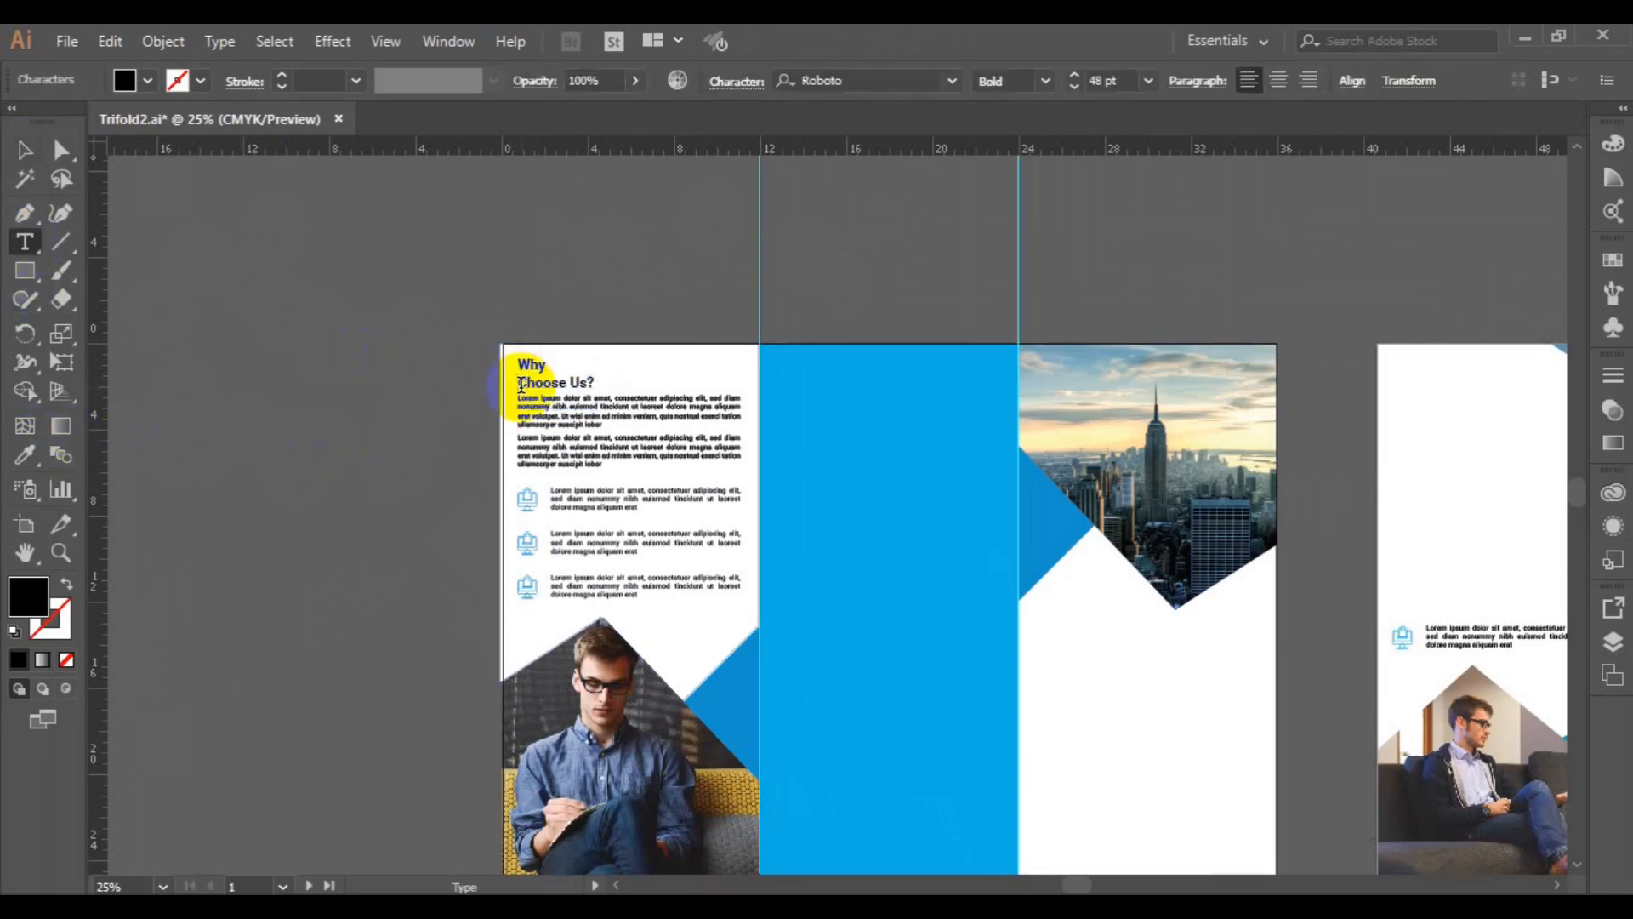
click(595, 385)
double_click(524, 376)
click(25, 150)
click(25, 455)
click(743, 711)
Step: Set the Why Choose Us? heading's font size to 60 pt
click(25, 150)
click(1149, 80)
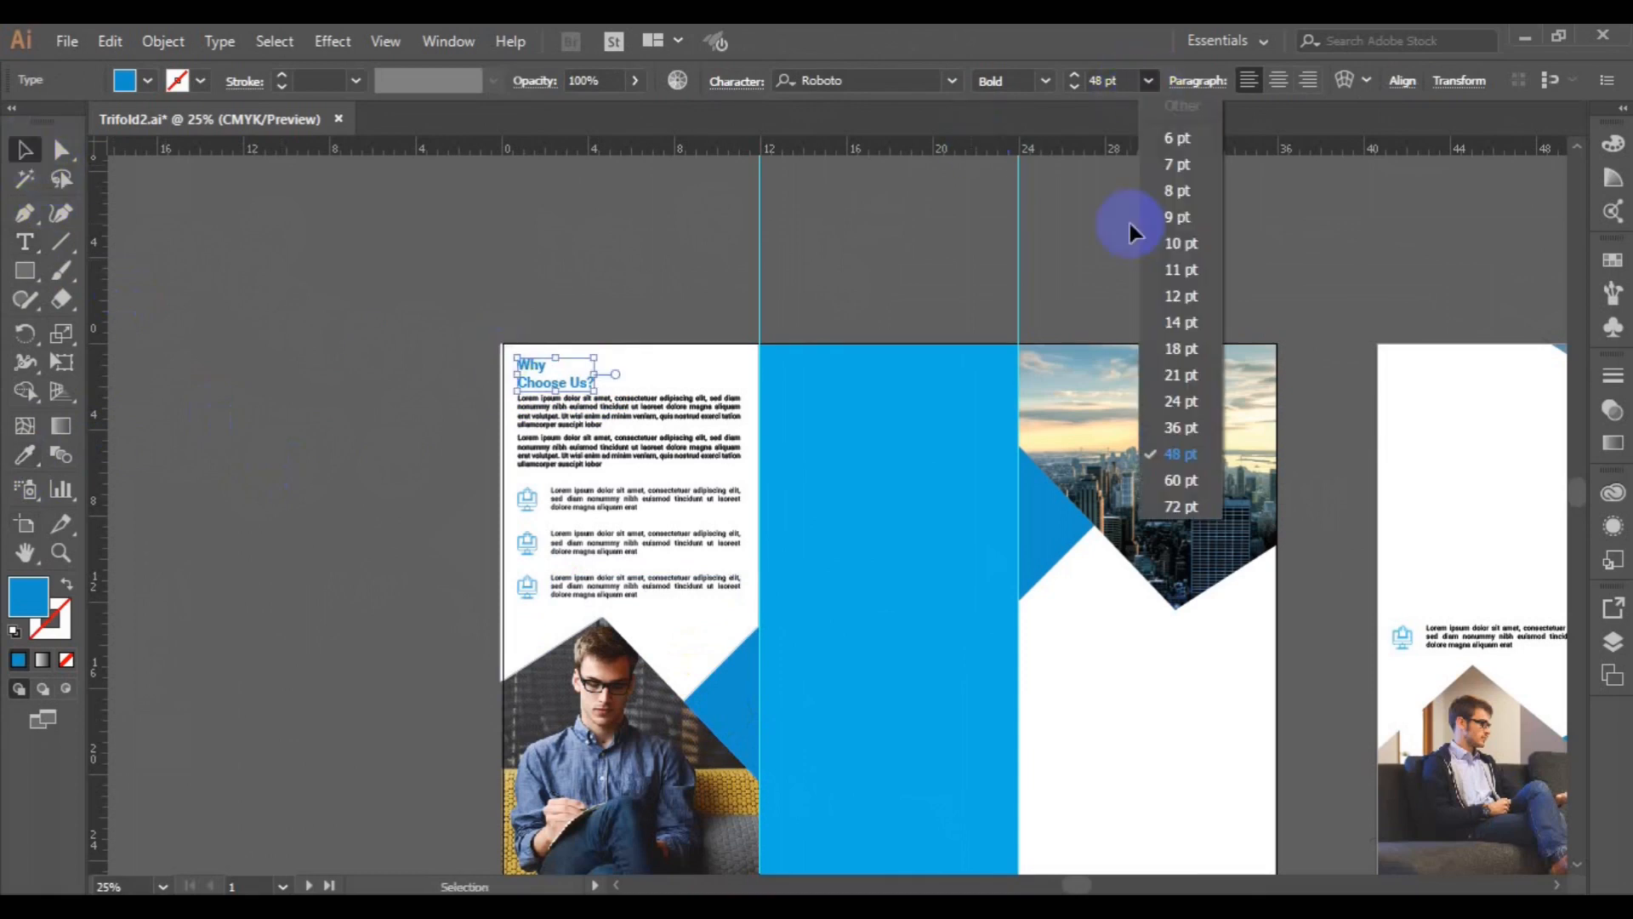
click(1173, 477)
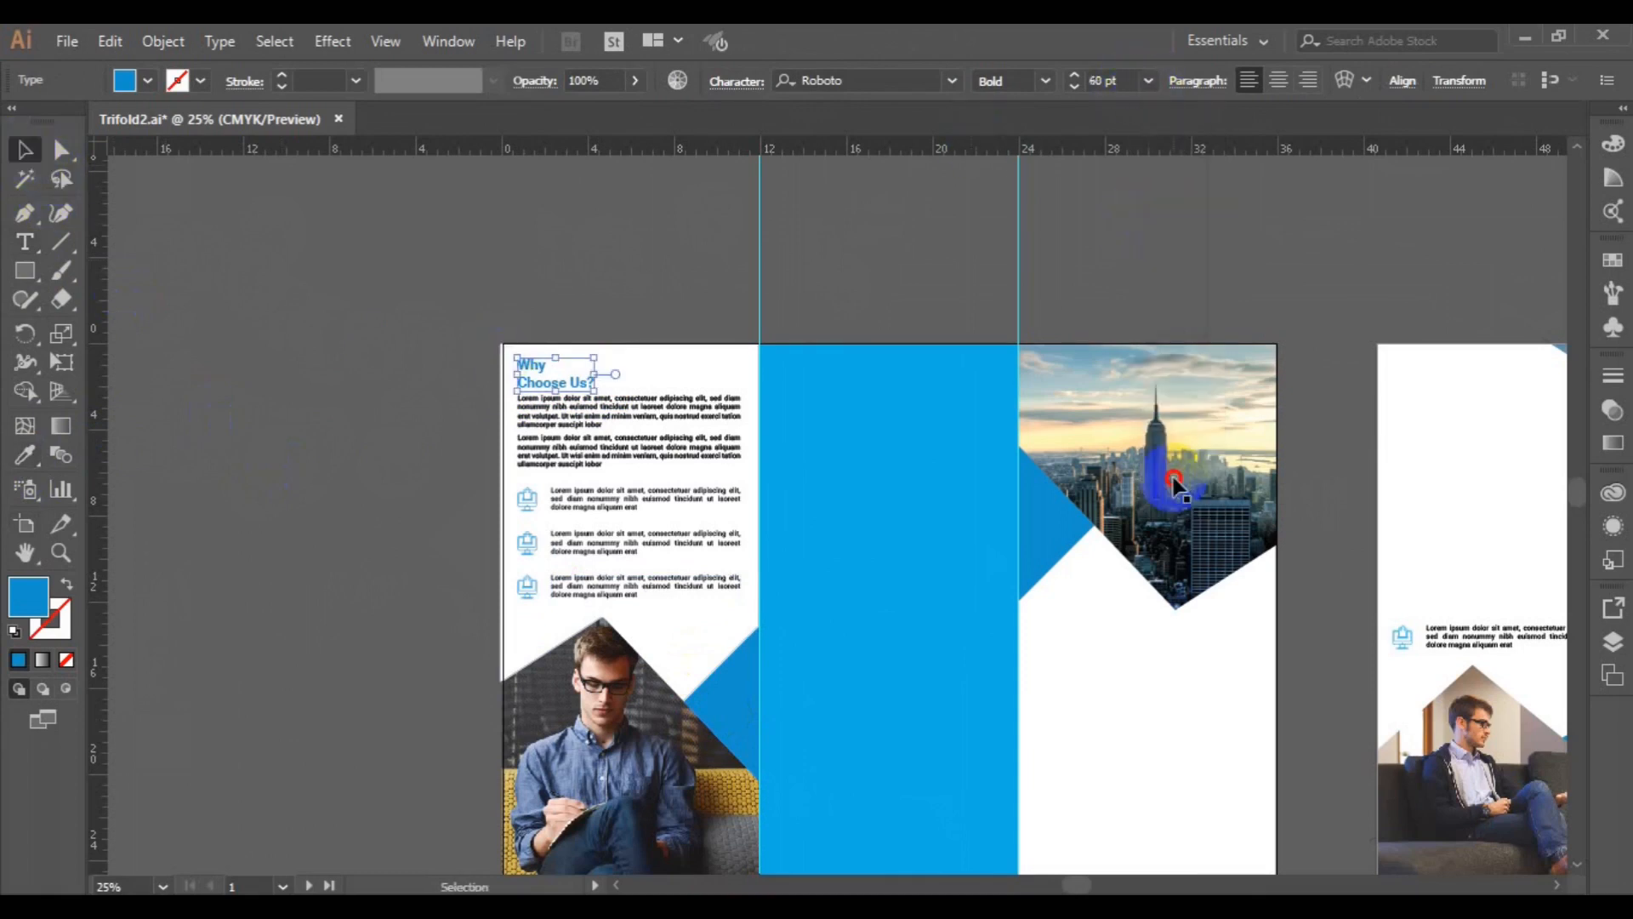
click(598, 457)
shift+click(545, 359)
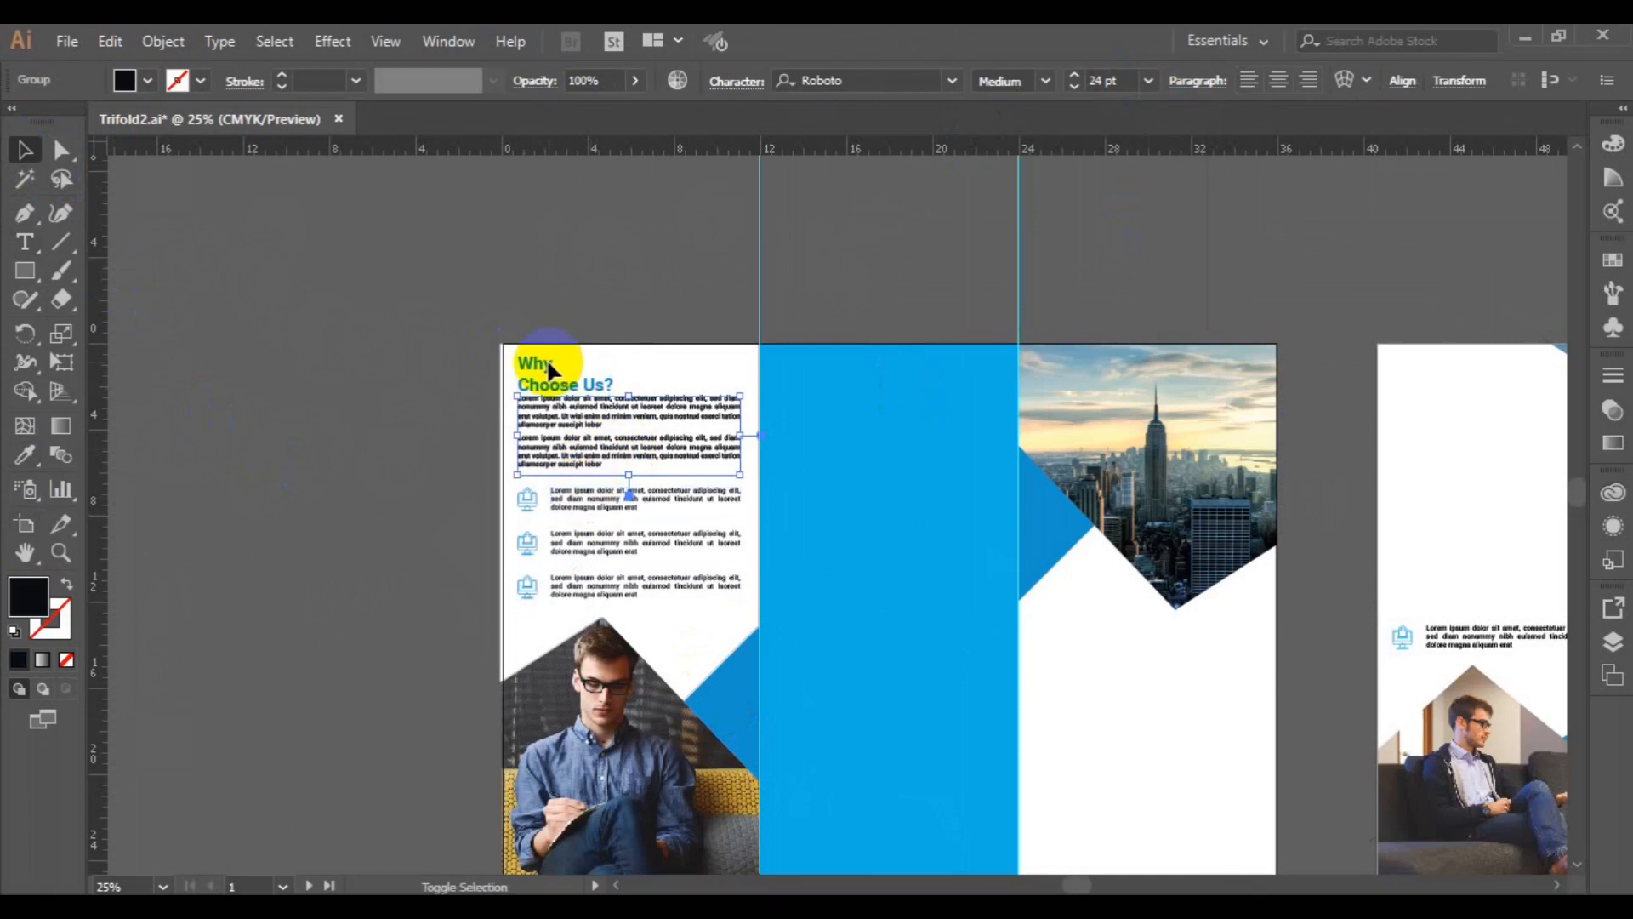
click(1348, 83)
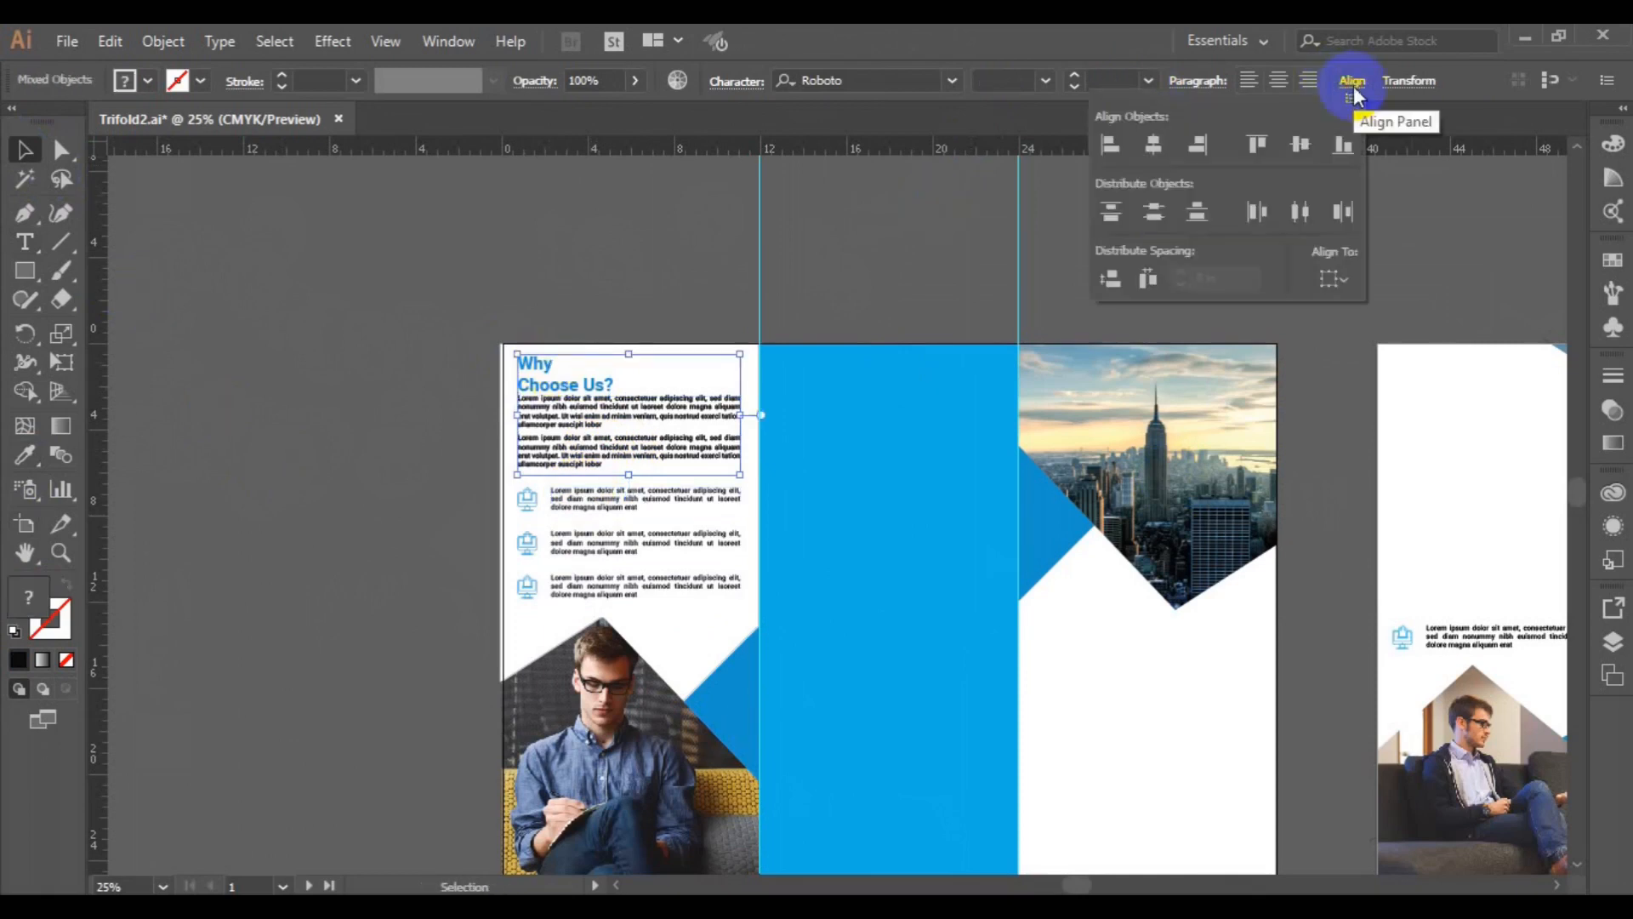
click(447, 368)
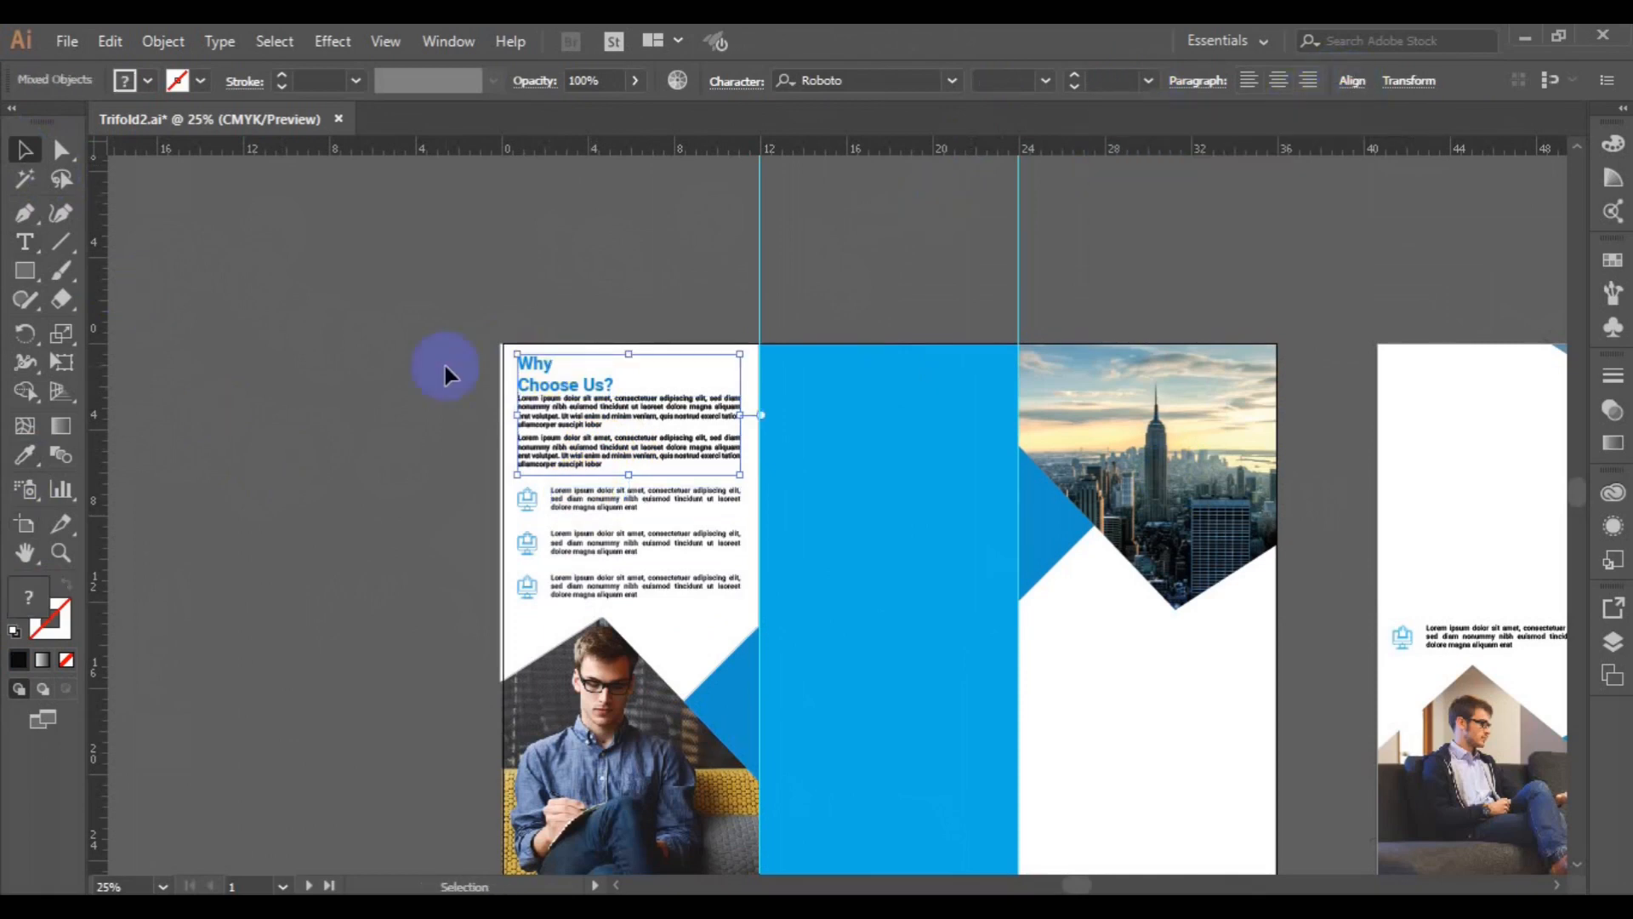
click(366, 509)
Step: Move the two-paragraph text block on the first panel slightly down to leave a gap below the heading
click(548, 417)
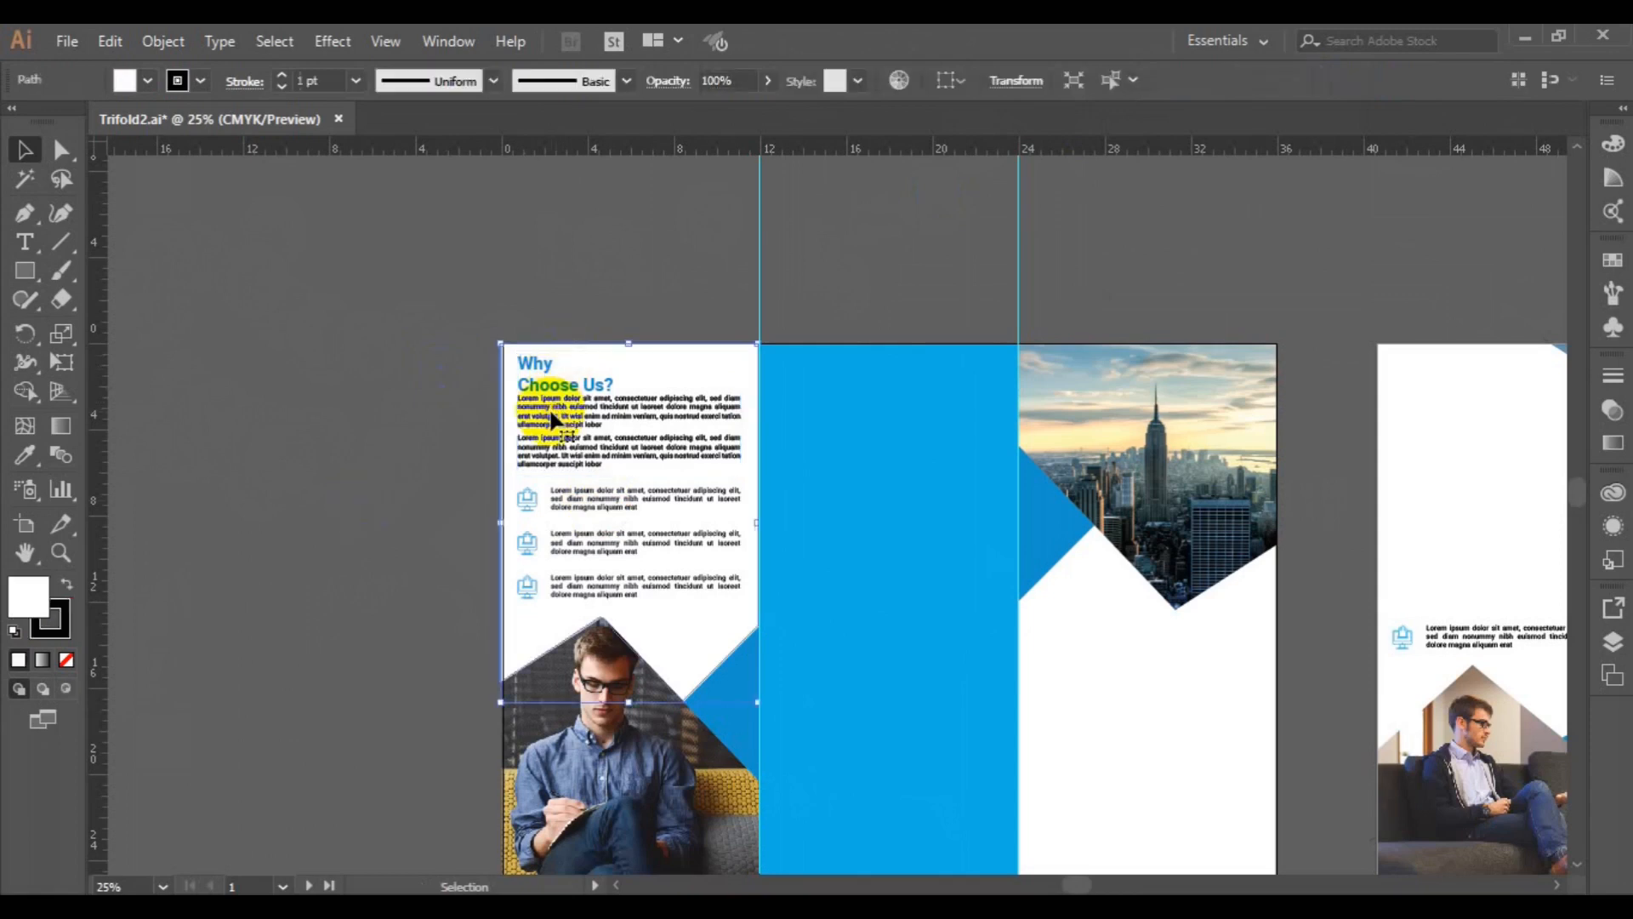
click(549, 424)
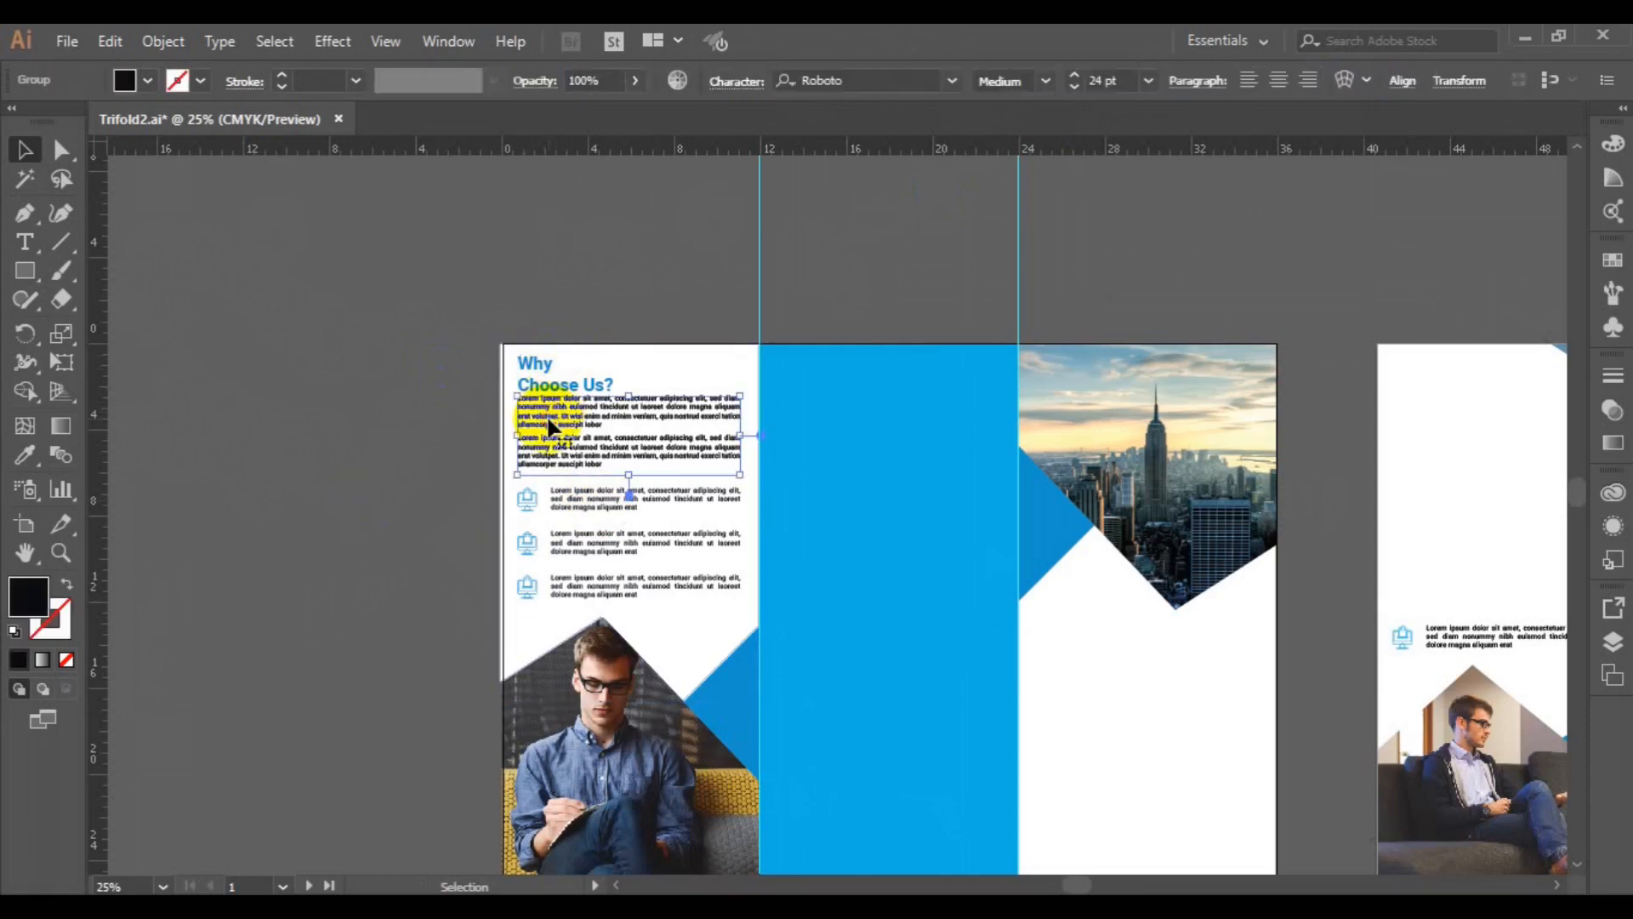
click(548, 430)
drag(548, 430, 548, 440)
Step: Move the three icon-and-text rows on the first panel down together, and fine-tune their position slightly upward above the entrepreneur photo
click(572, 497)
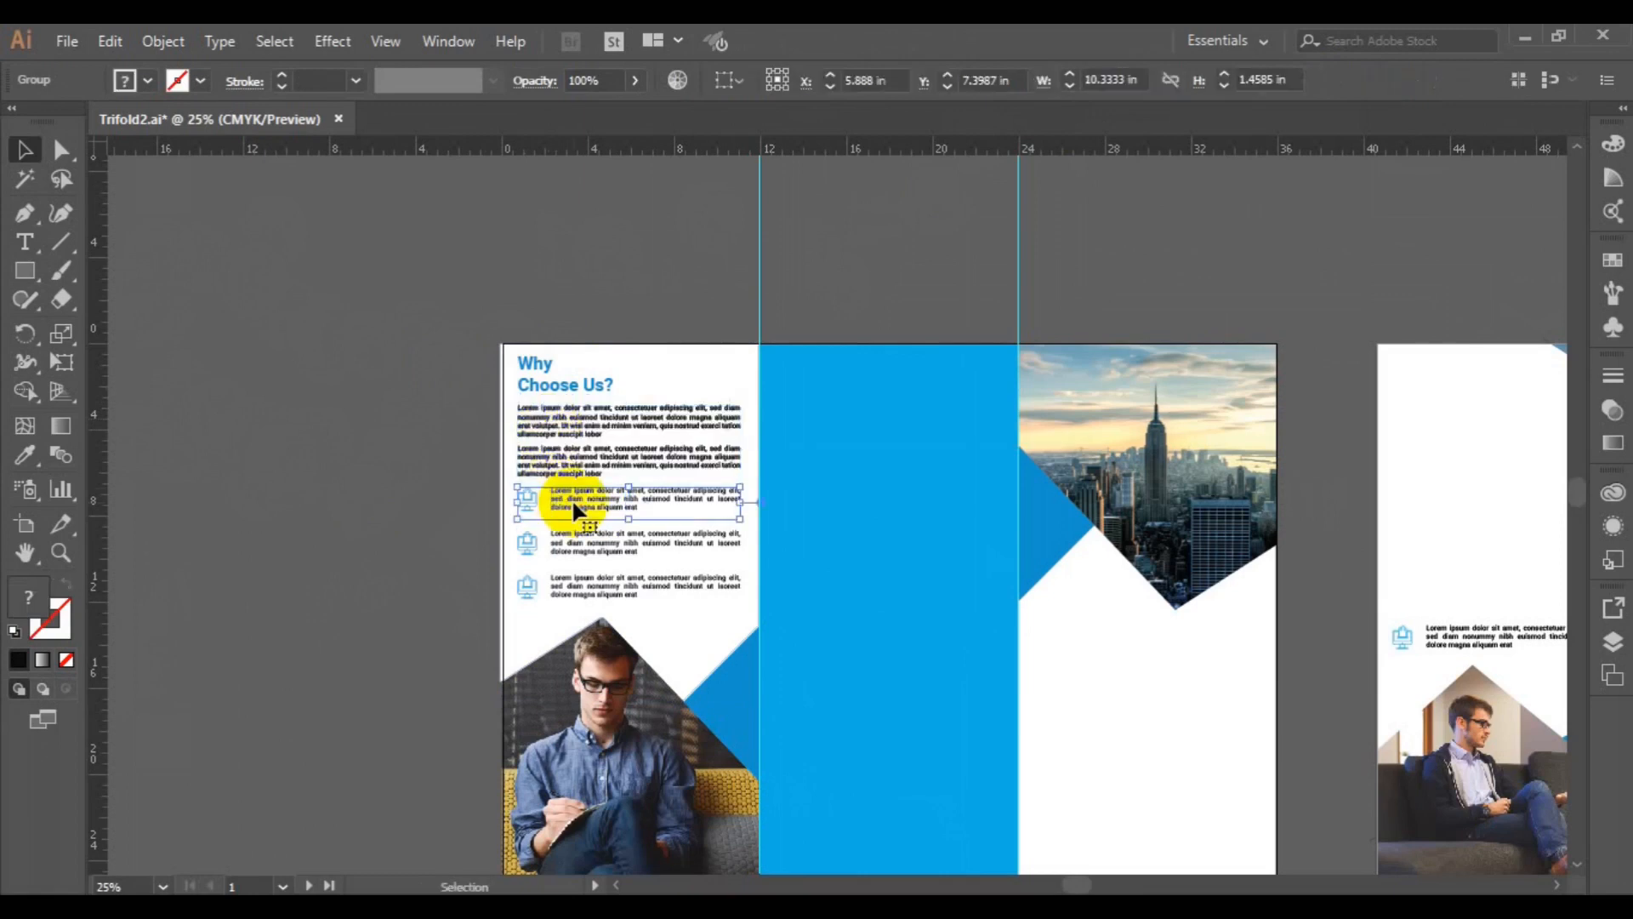
shift+click(570, 548)
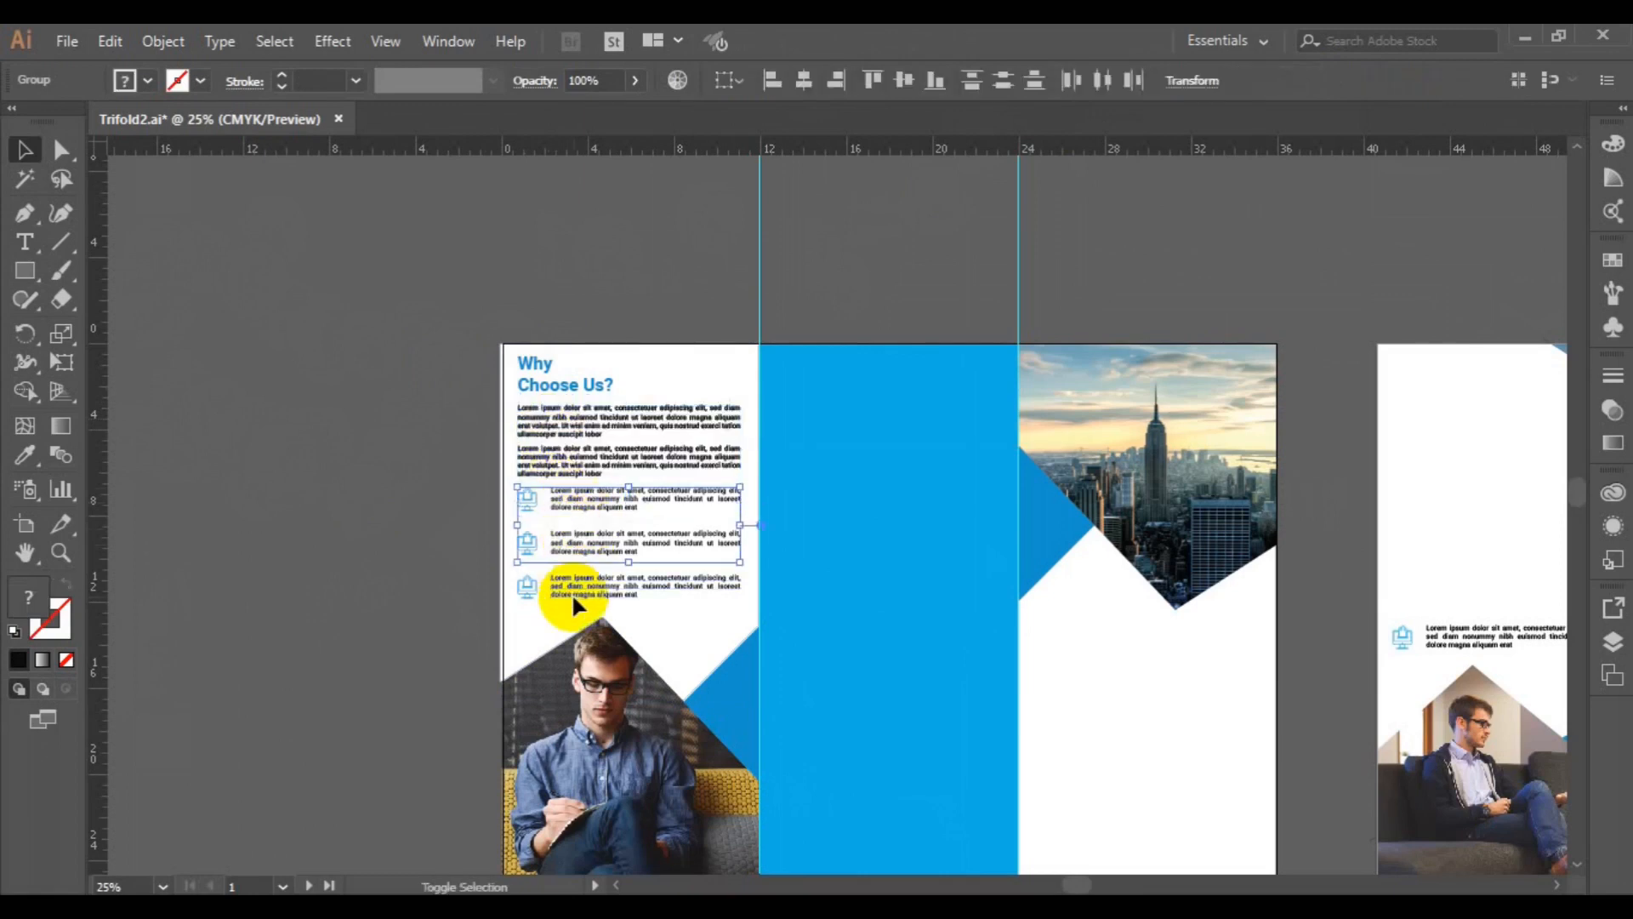
shift+click(571, 592)
drag(598, 540, 600, 560)
key(Up)
key(Up)
key(Up)
key(Up)
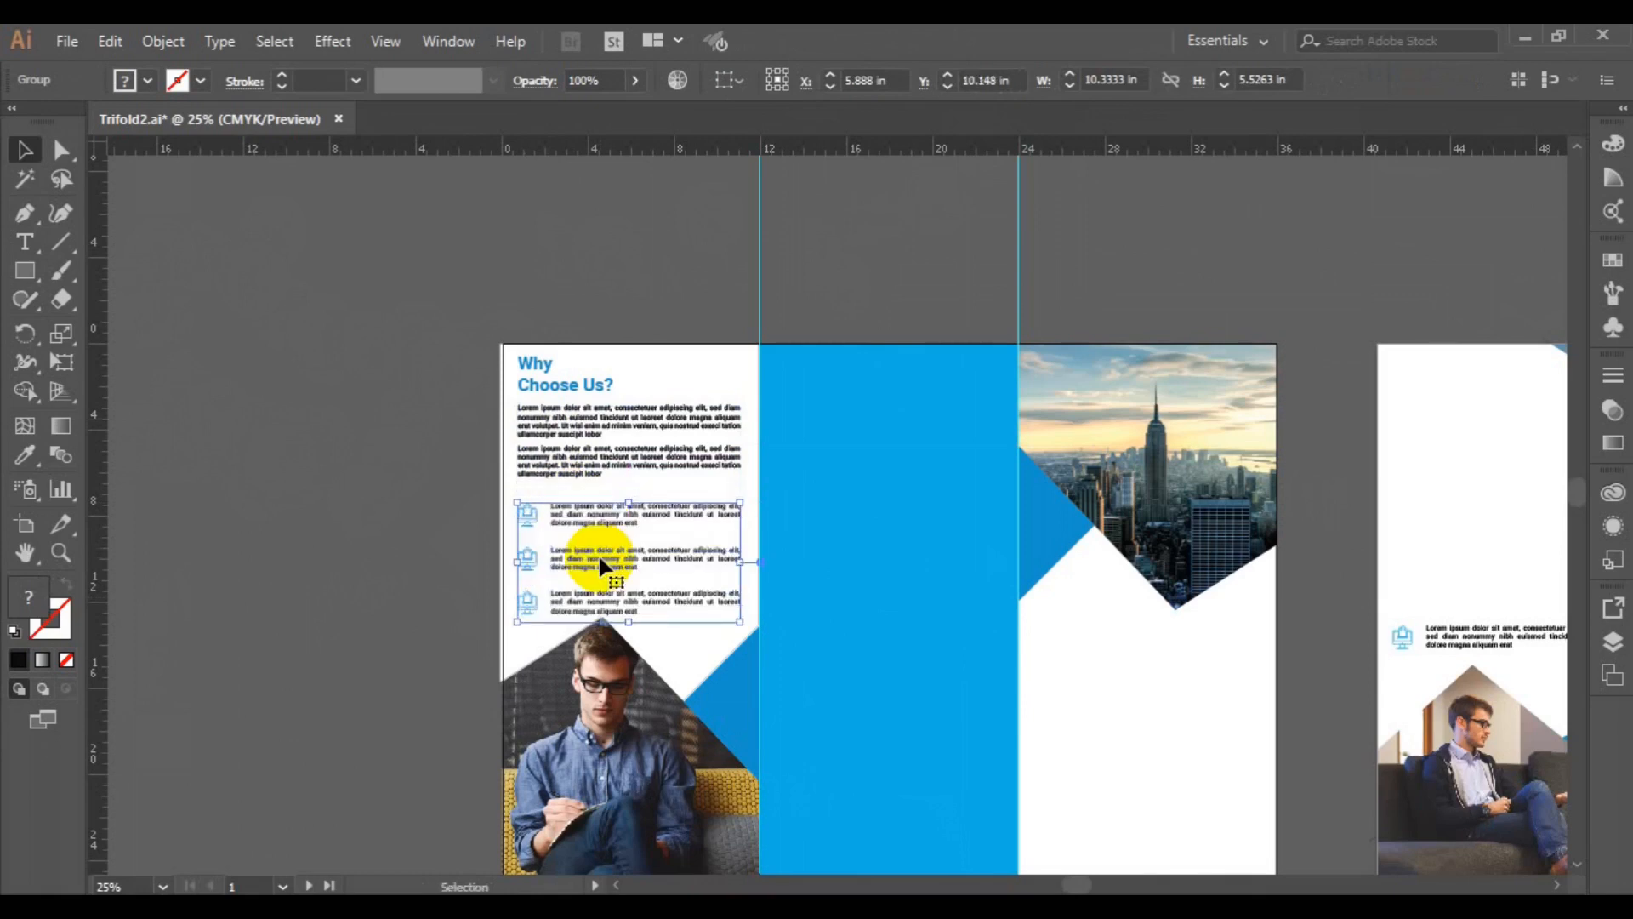
key(Up)
key(Up)
key(Up)
key(Up)
key(Up)
key(Up)
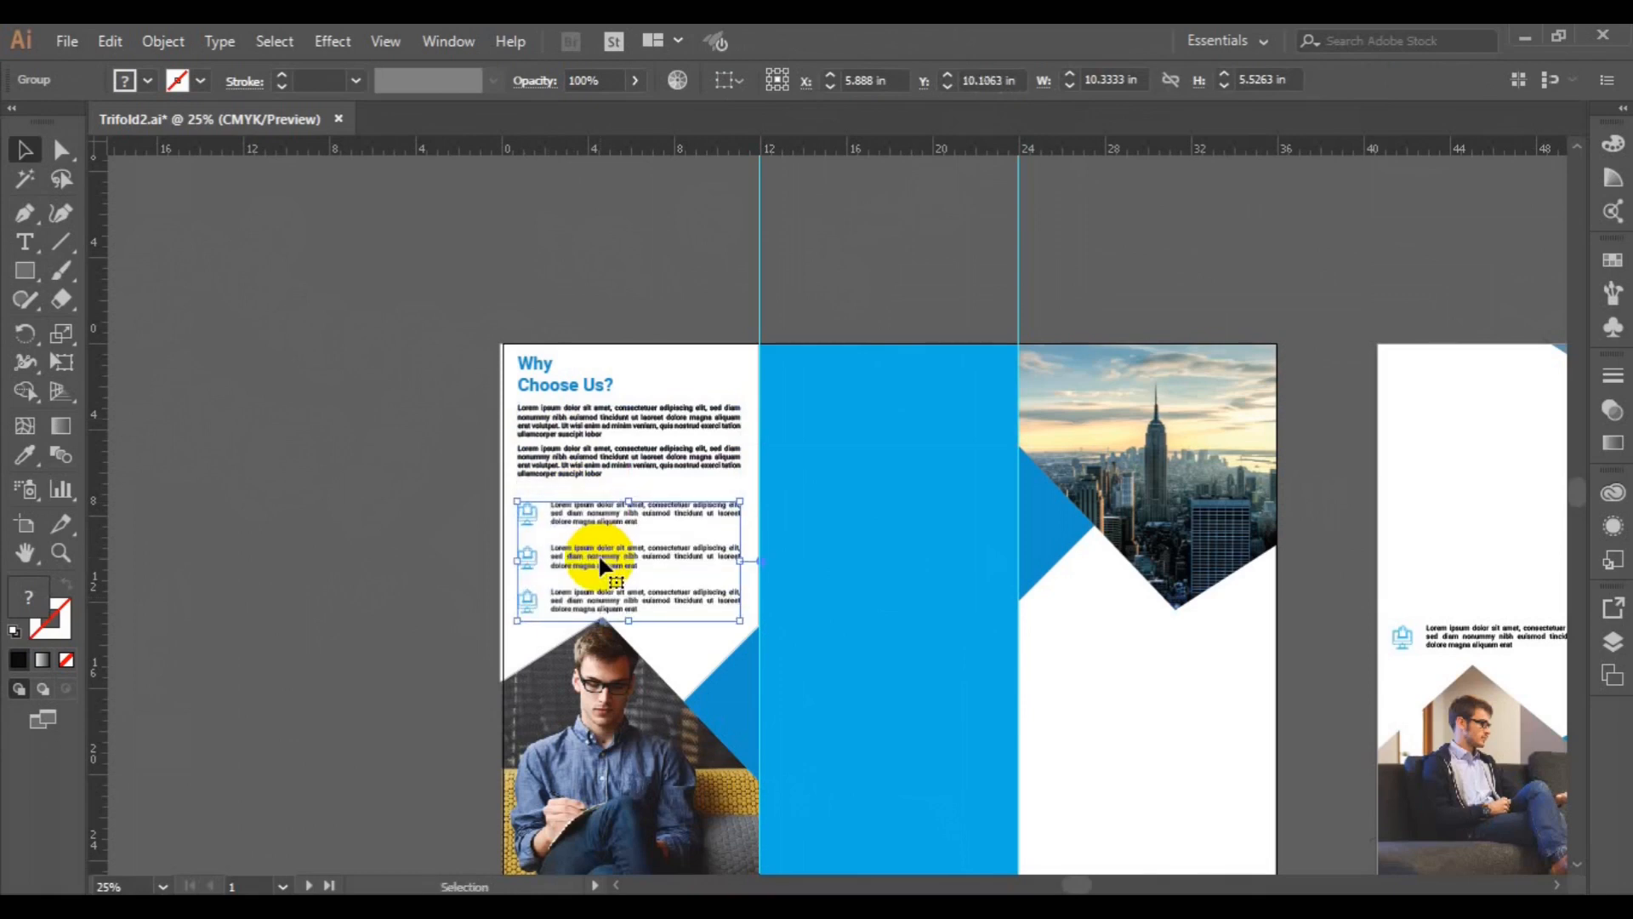
shift+click(578, 482)
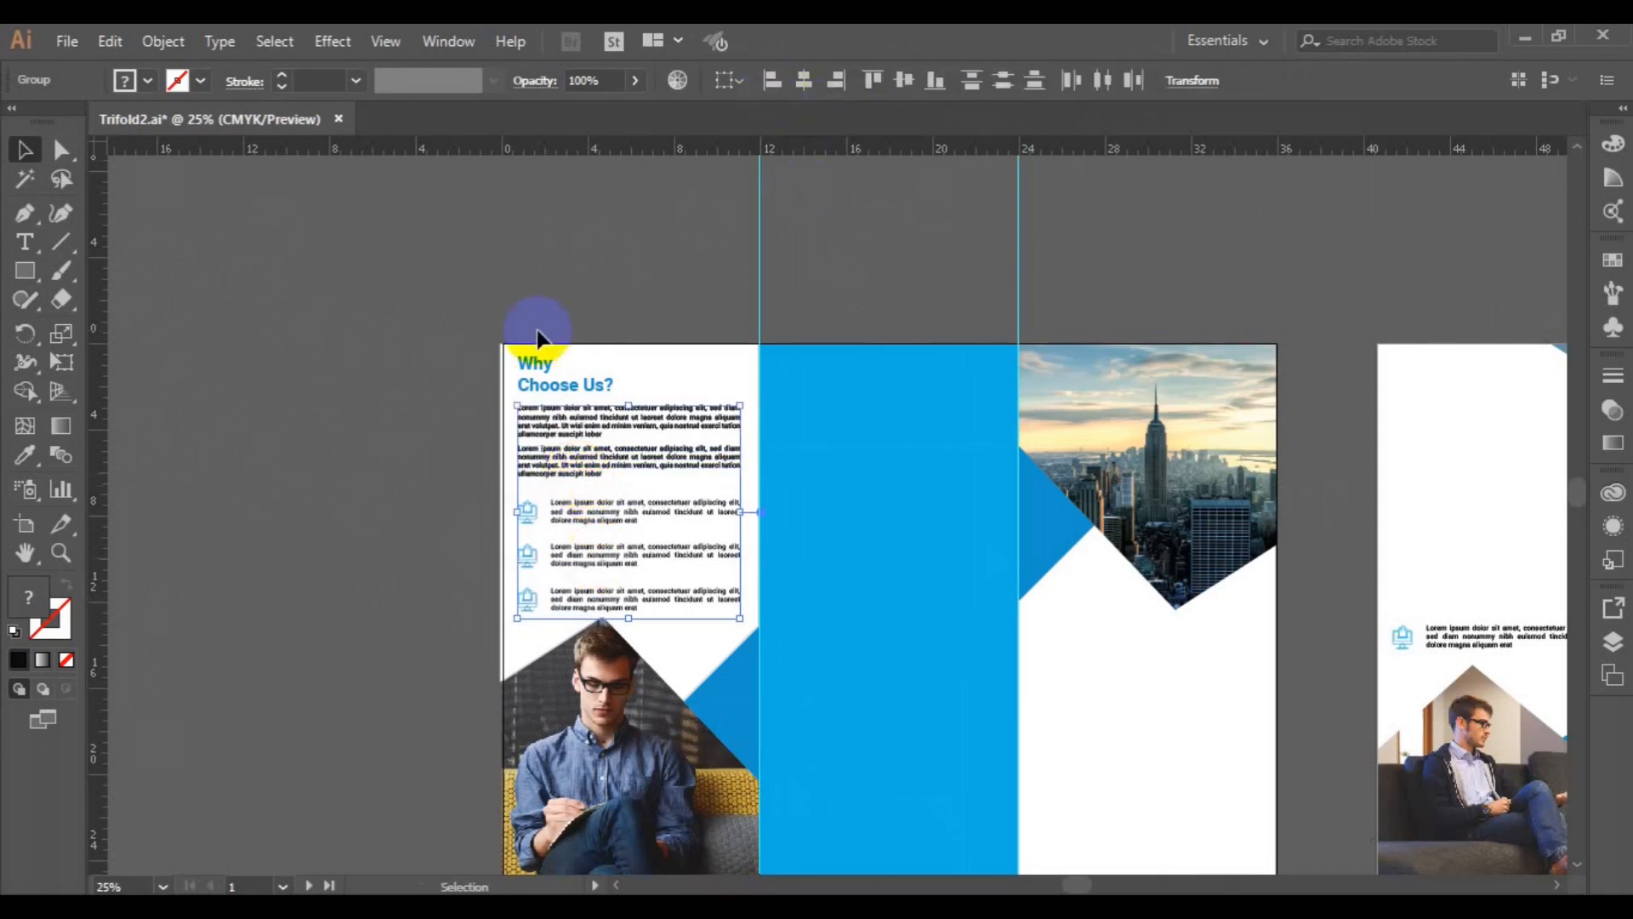
shift+click(530, 387)
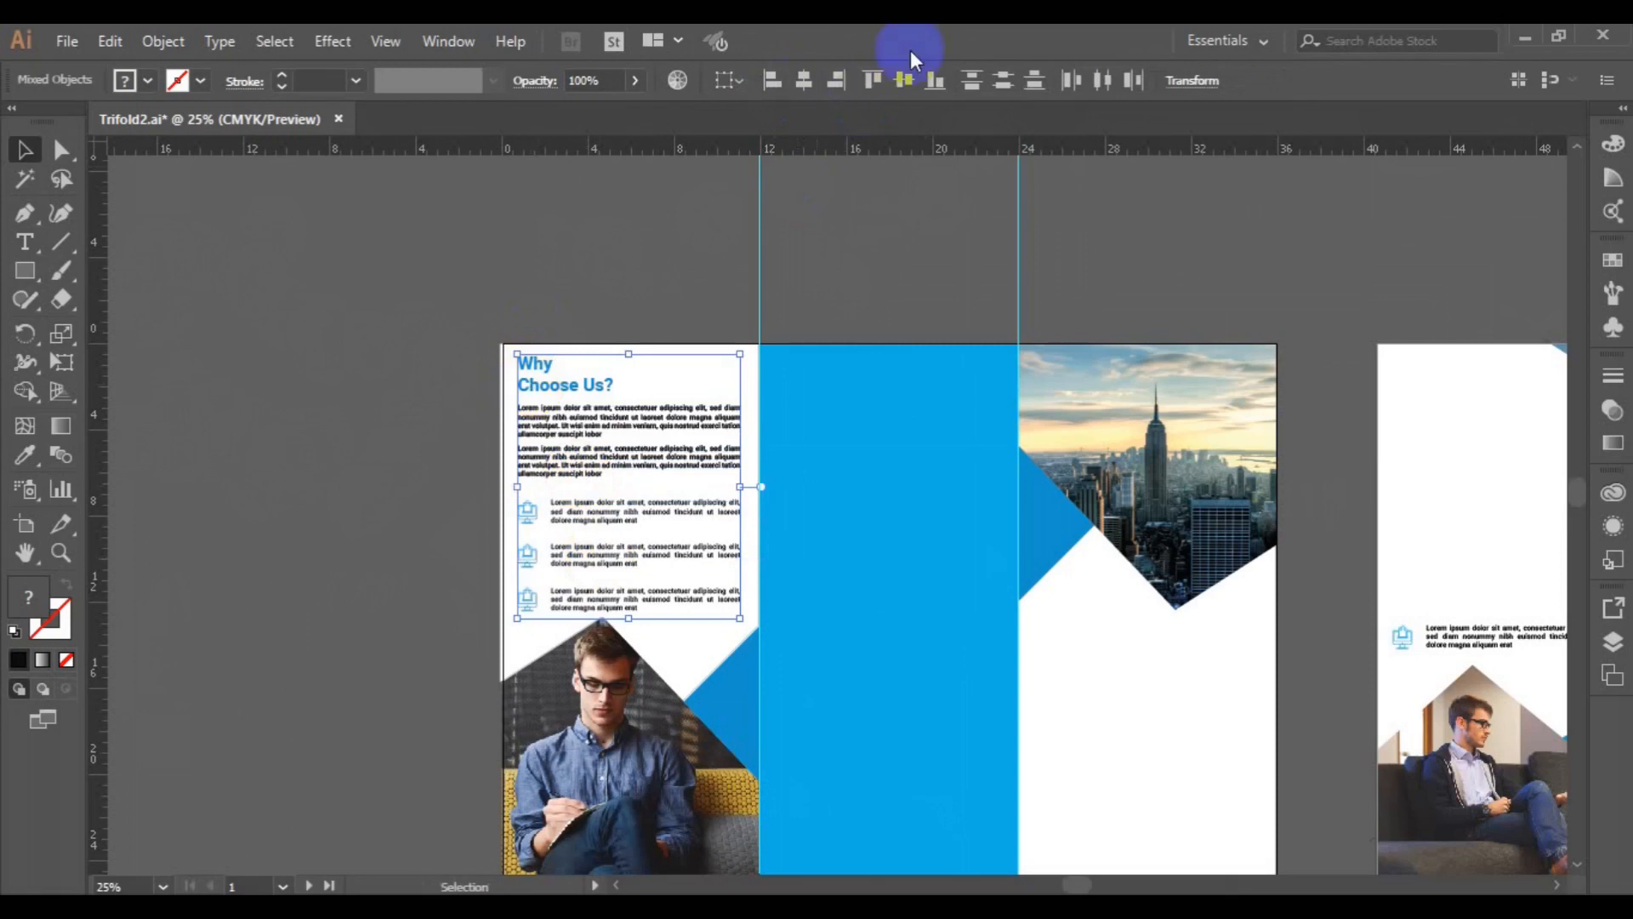
click(364, 454)
Step: Create an area text box spanning most of the third panel's width in the white space below the city photo
key(space)
drag(1018, 732, 885, 595)
click(24, 242)
drag(832, 440, 1064, 558)
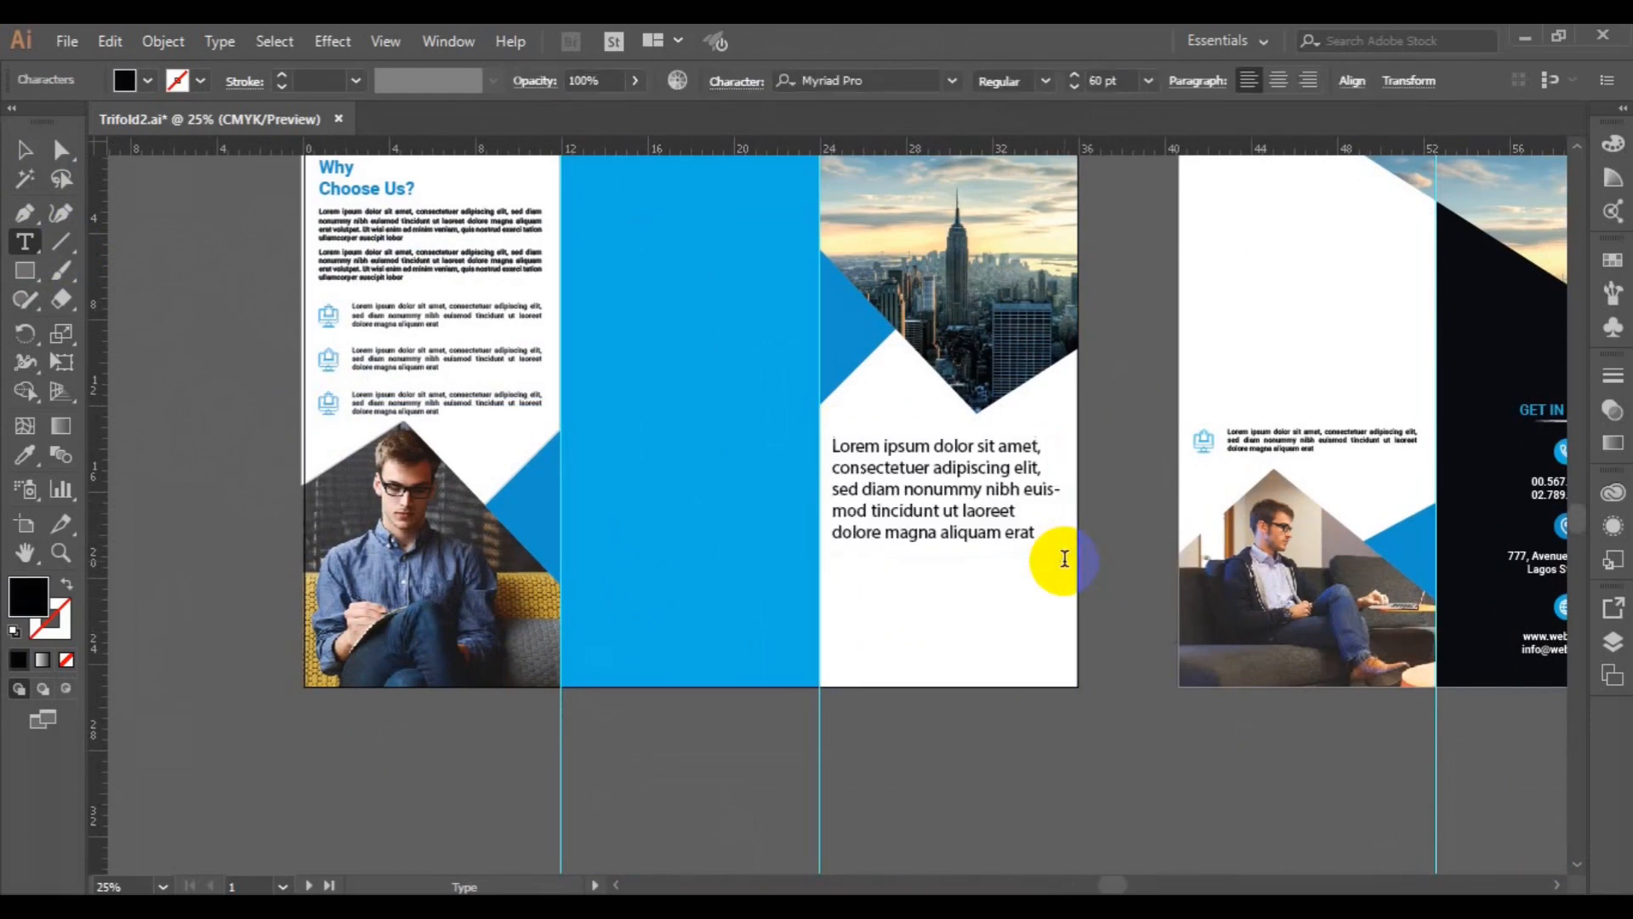
Step: Check the first panel's paragraph text style, and set the third panel's placeholder text to 24 pt
click(415, 267)
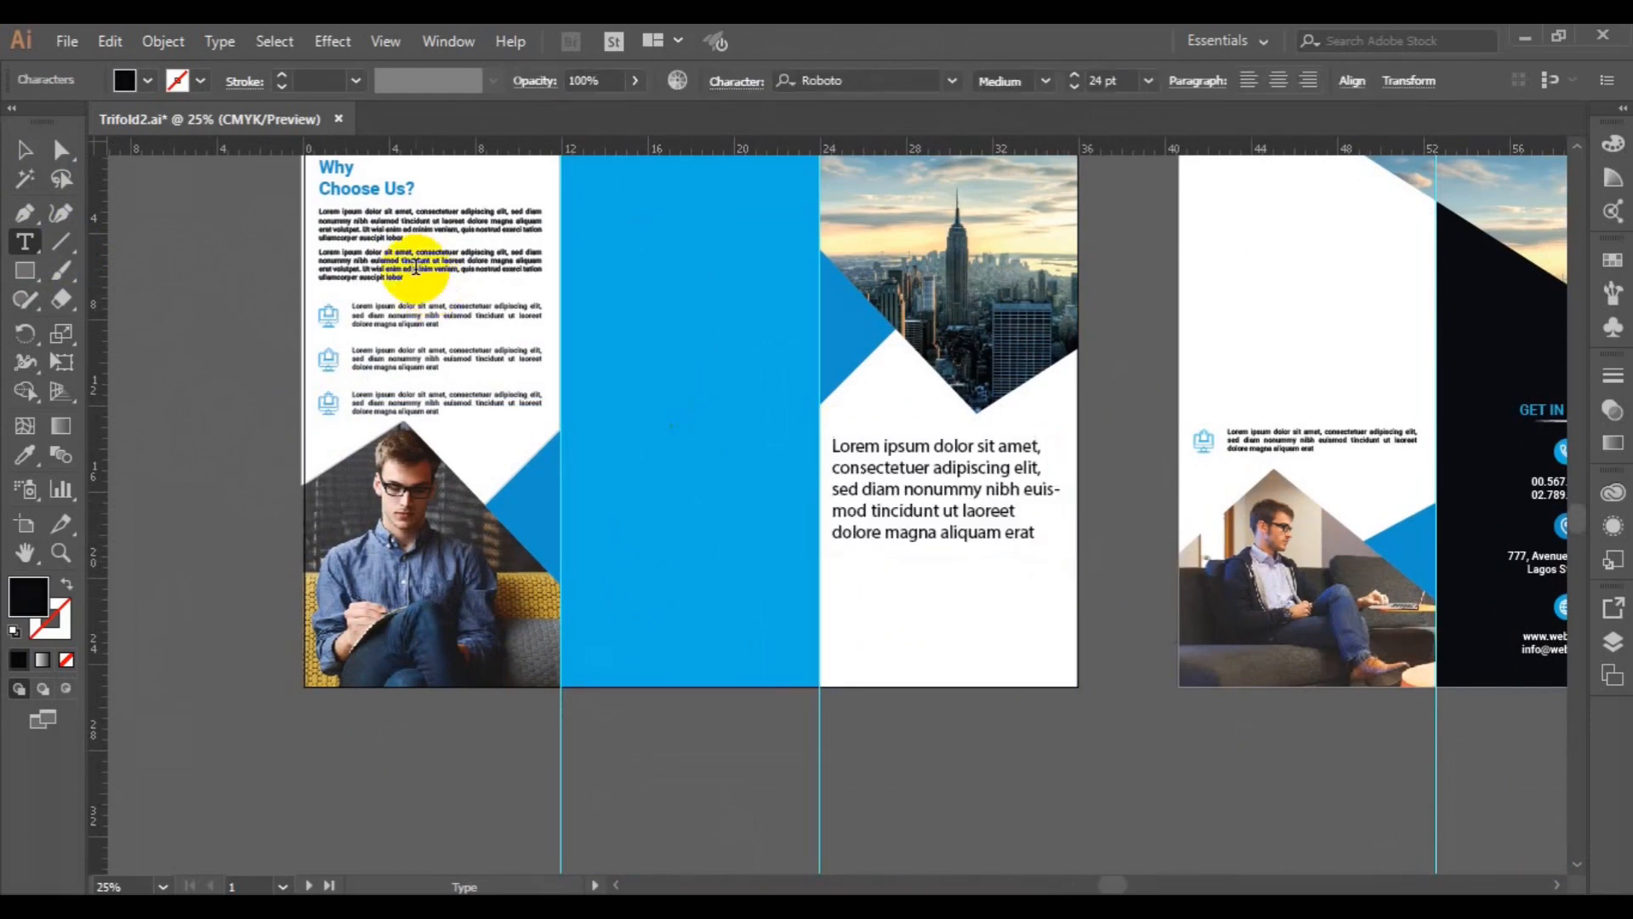
click(894, 470)
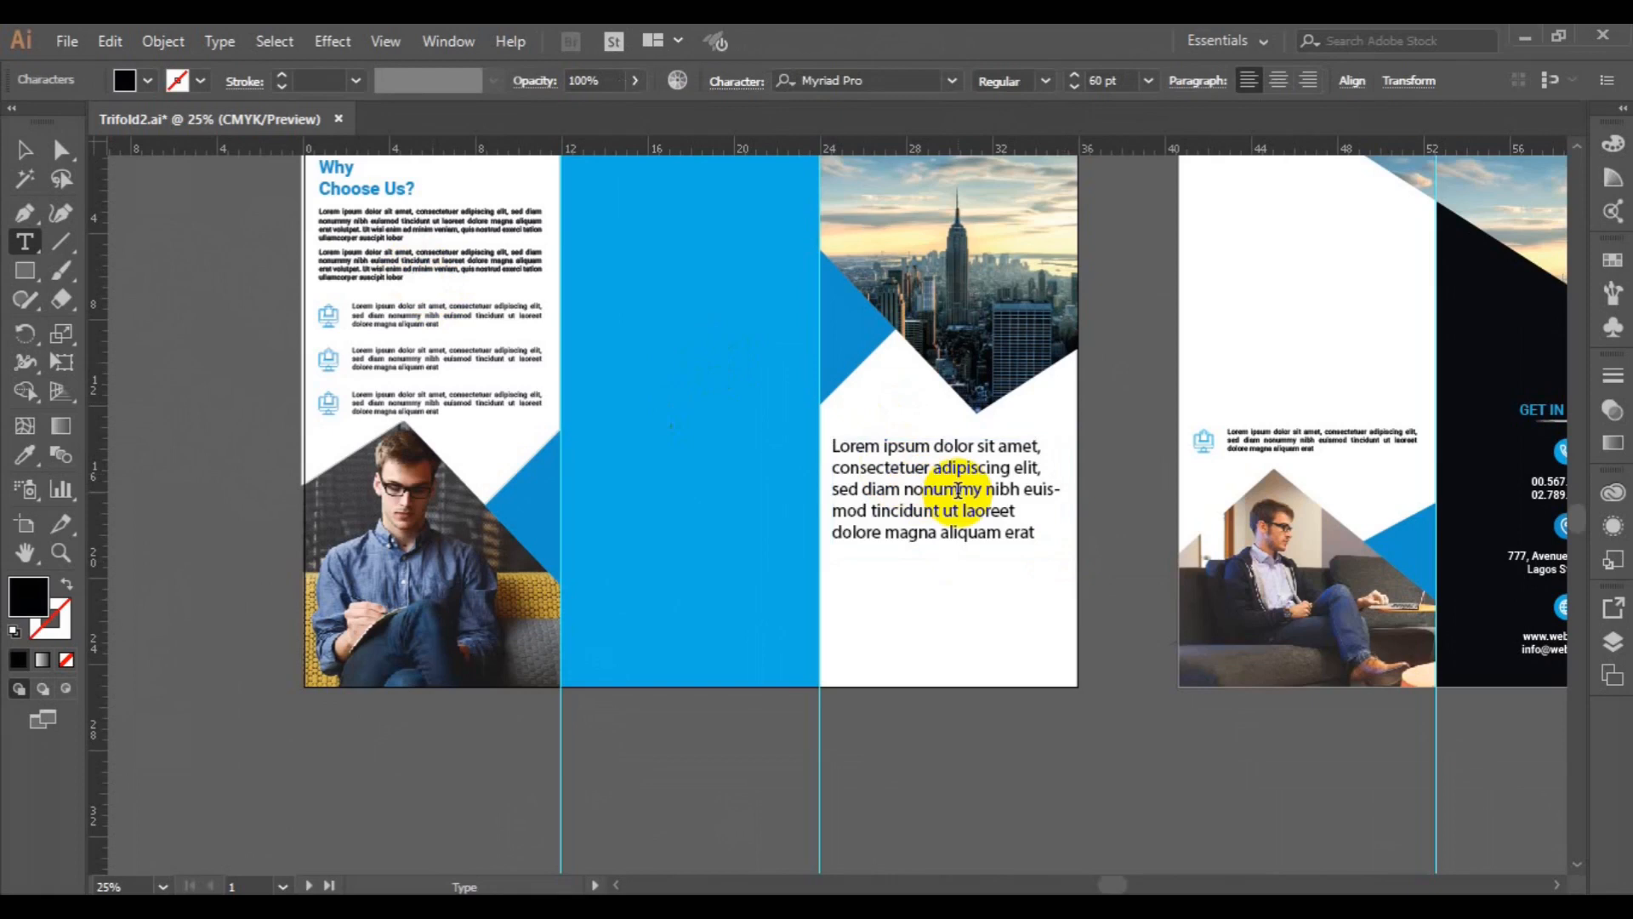
click(24, 150)
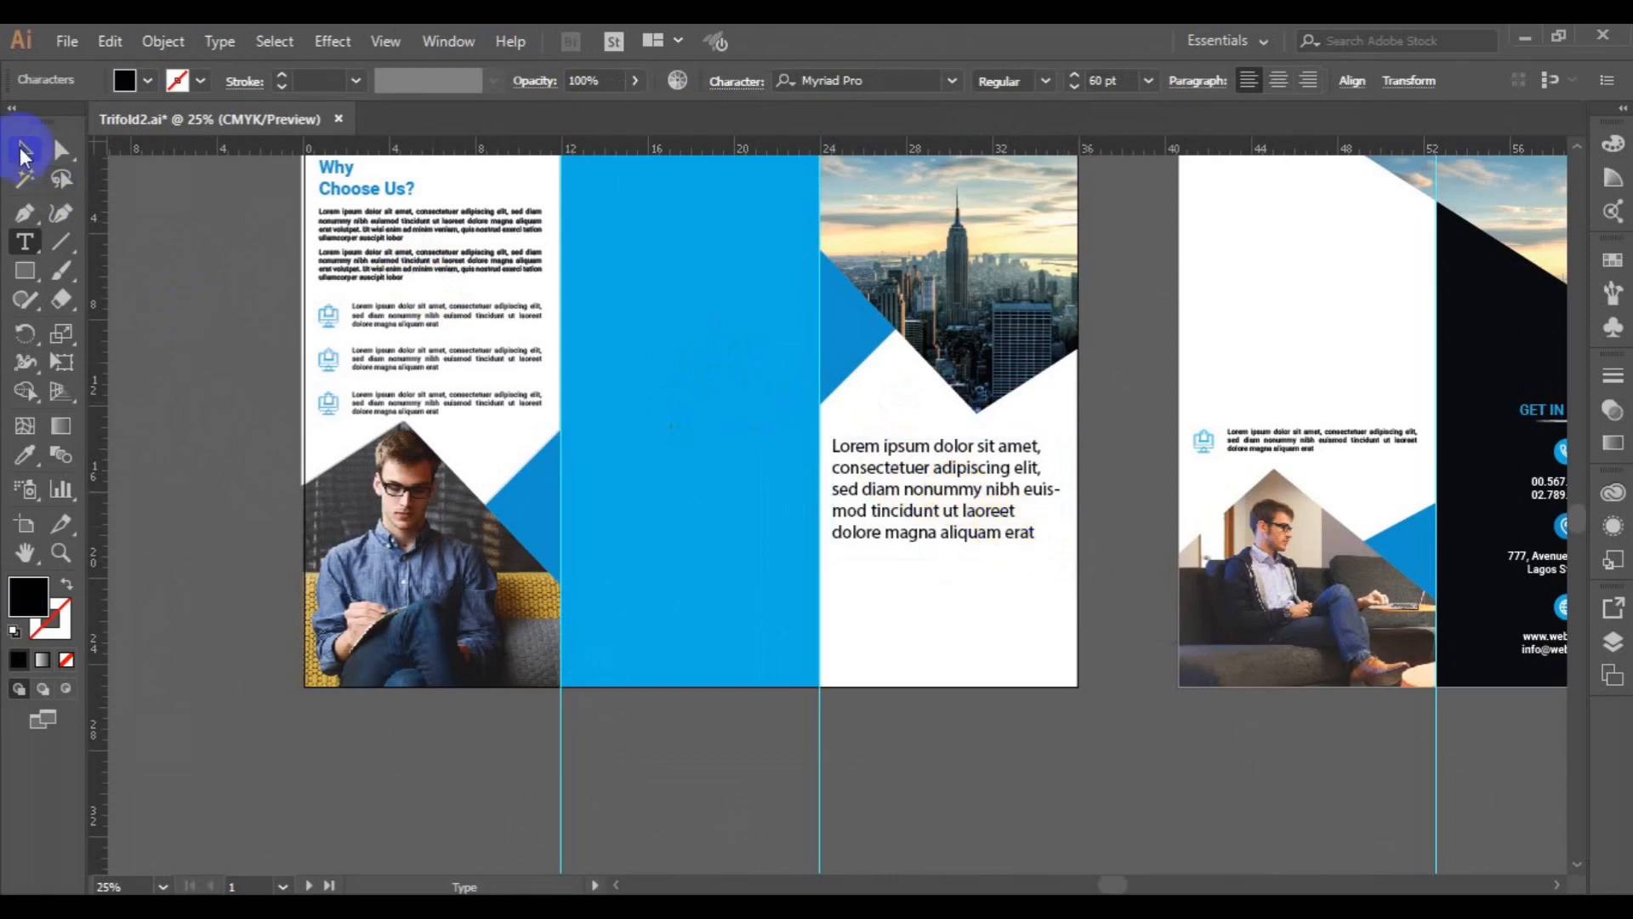
click(1150, 80)
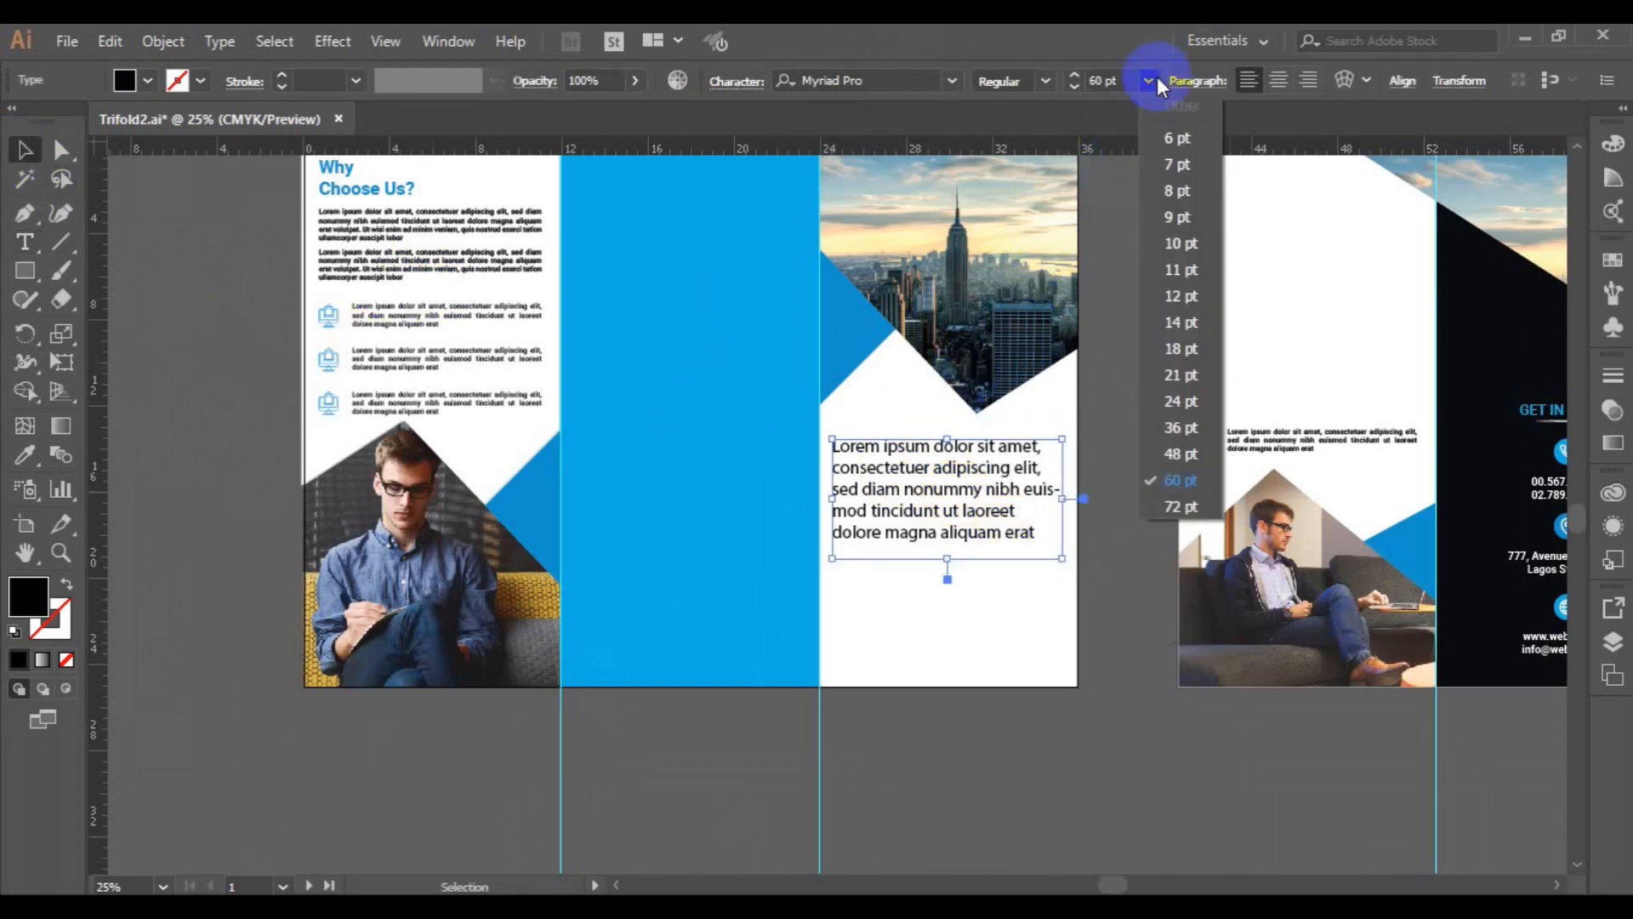
click(1181, 401)
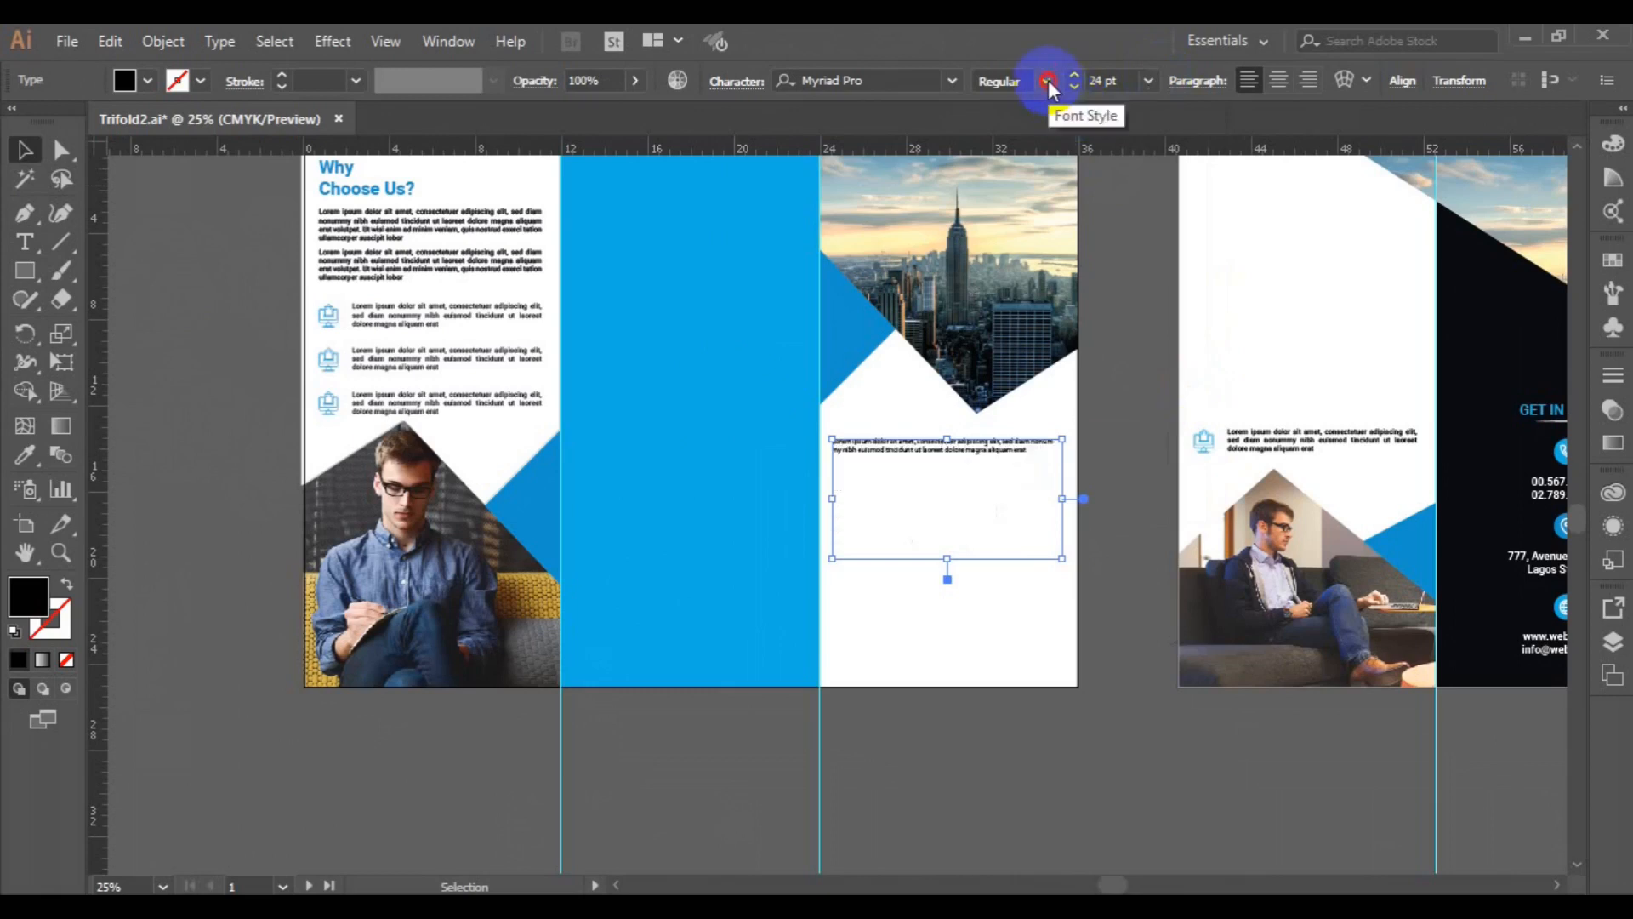
Step: Set the third panel's placeholder text to the Roboto font in the Medium style
click(1049, 82)
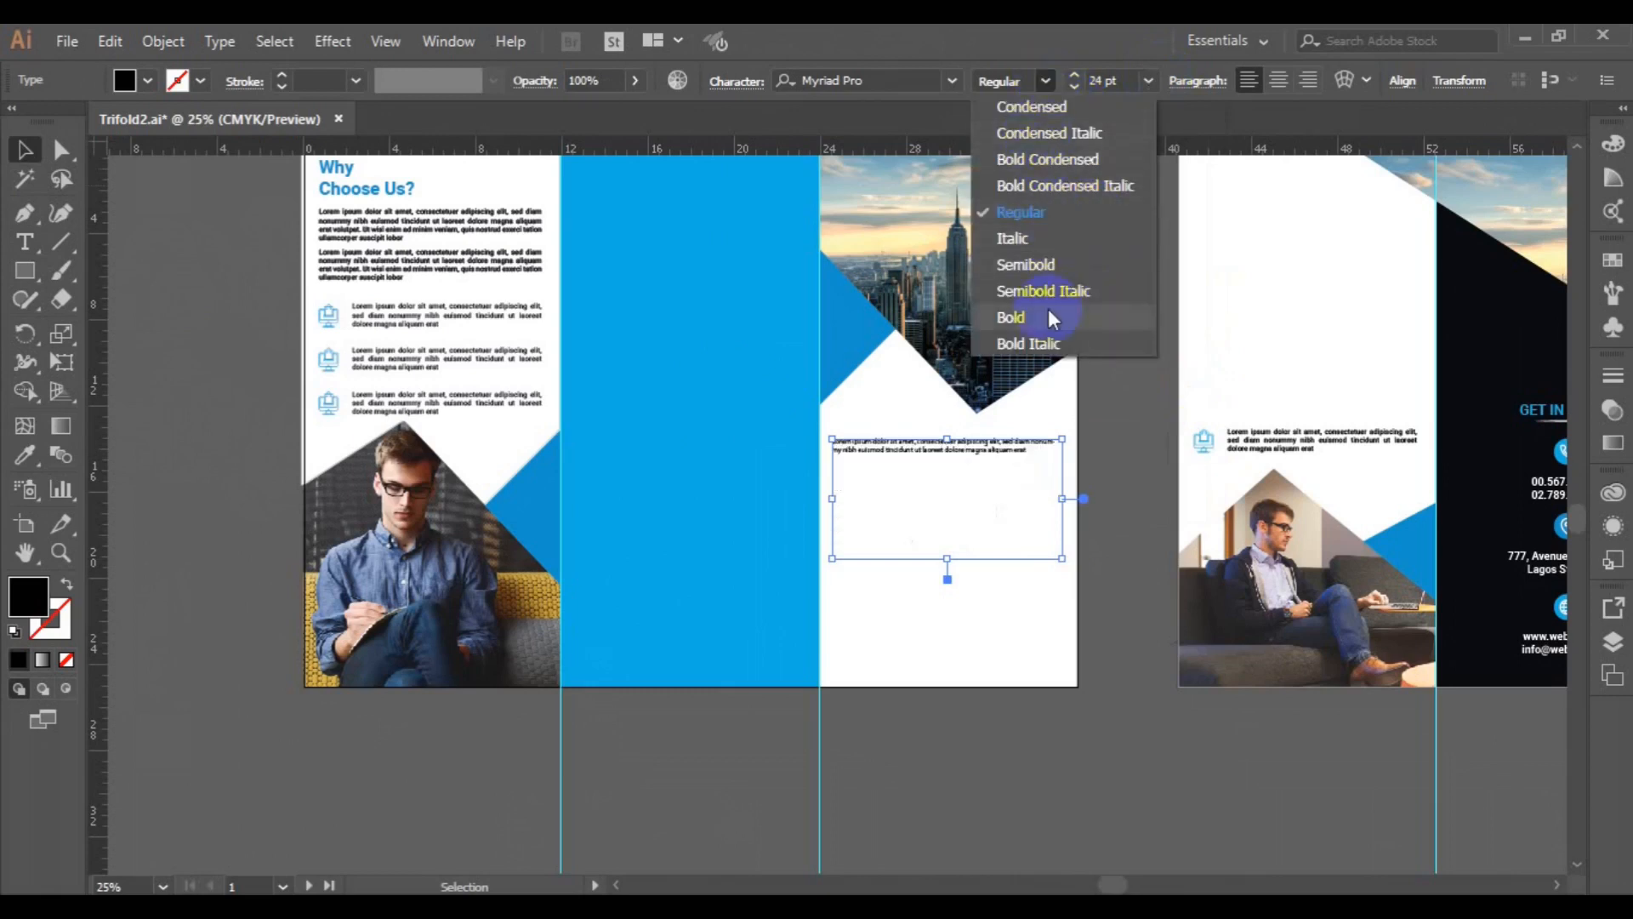
click(1044, 266)
click(874, 80)
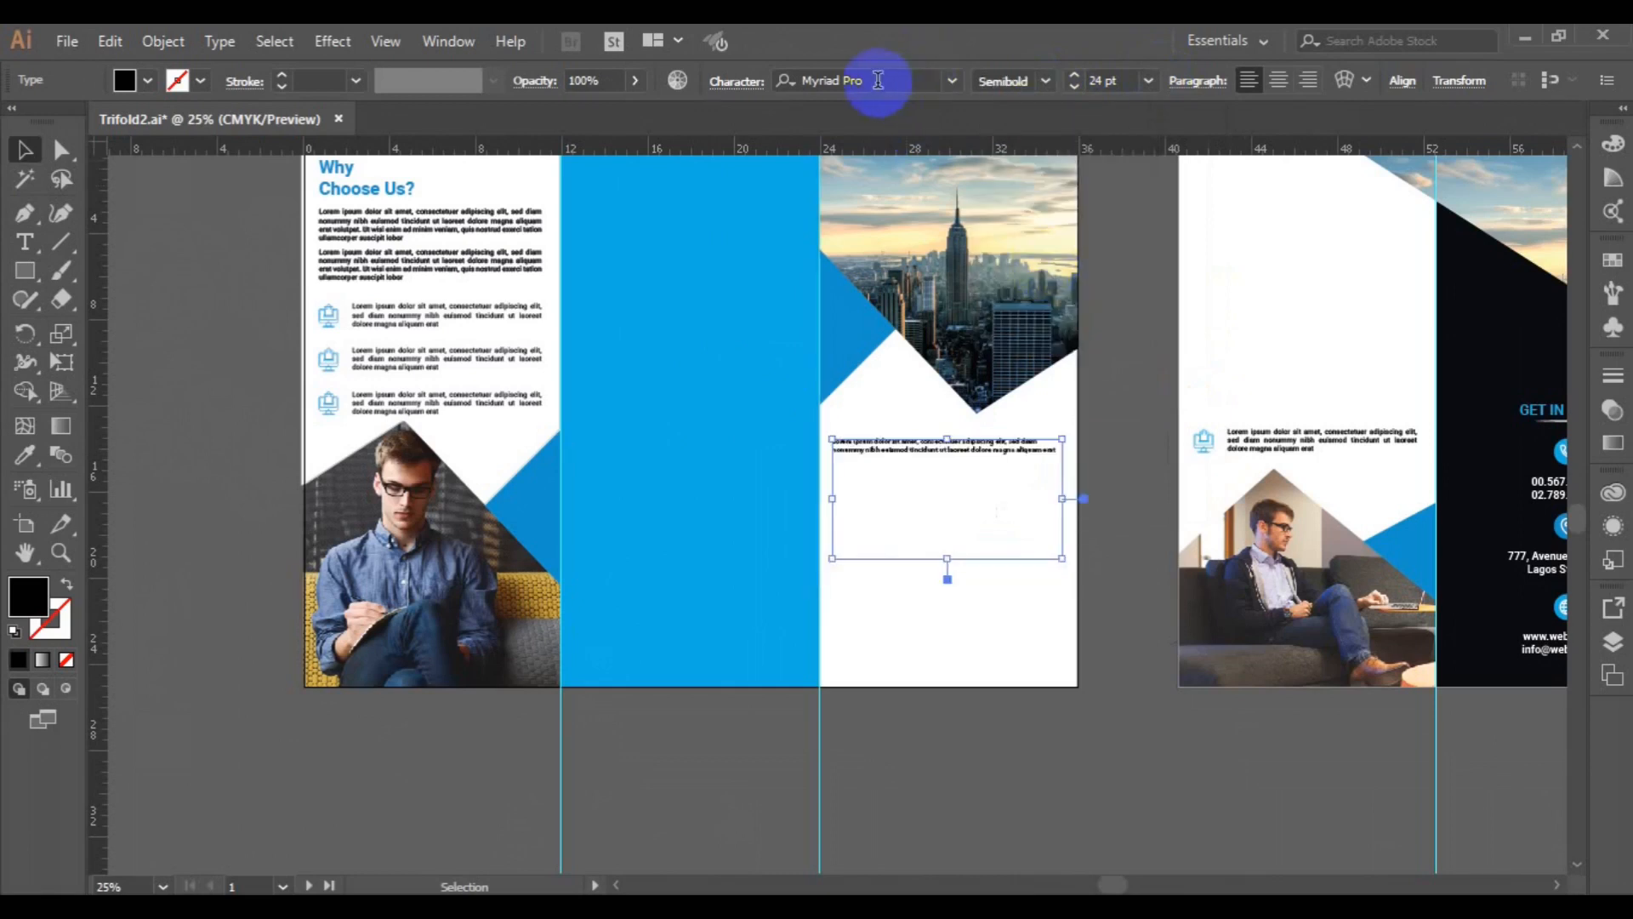
text(r)
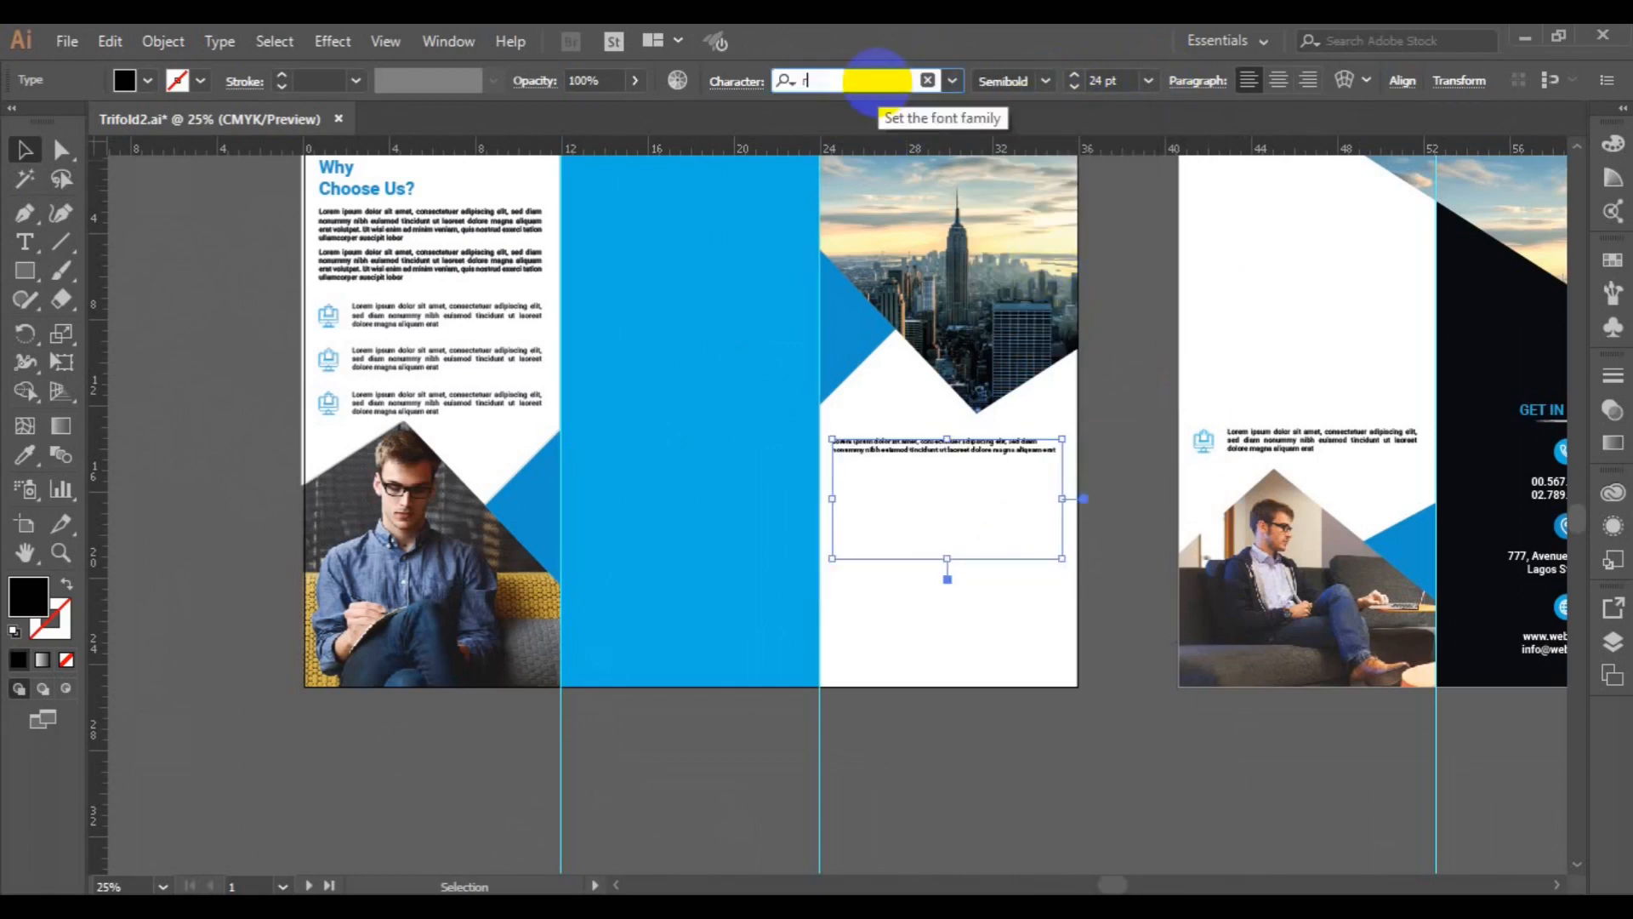
key(Return)
click(1046, 81)
click(1032, 242)
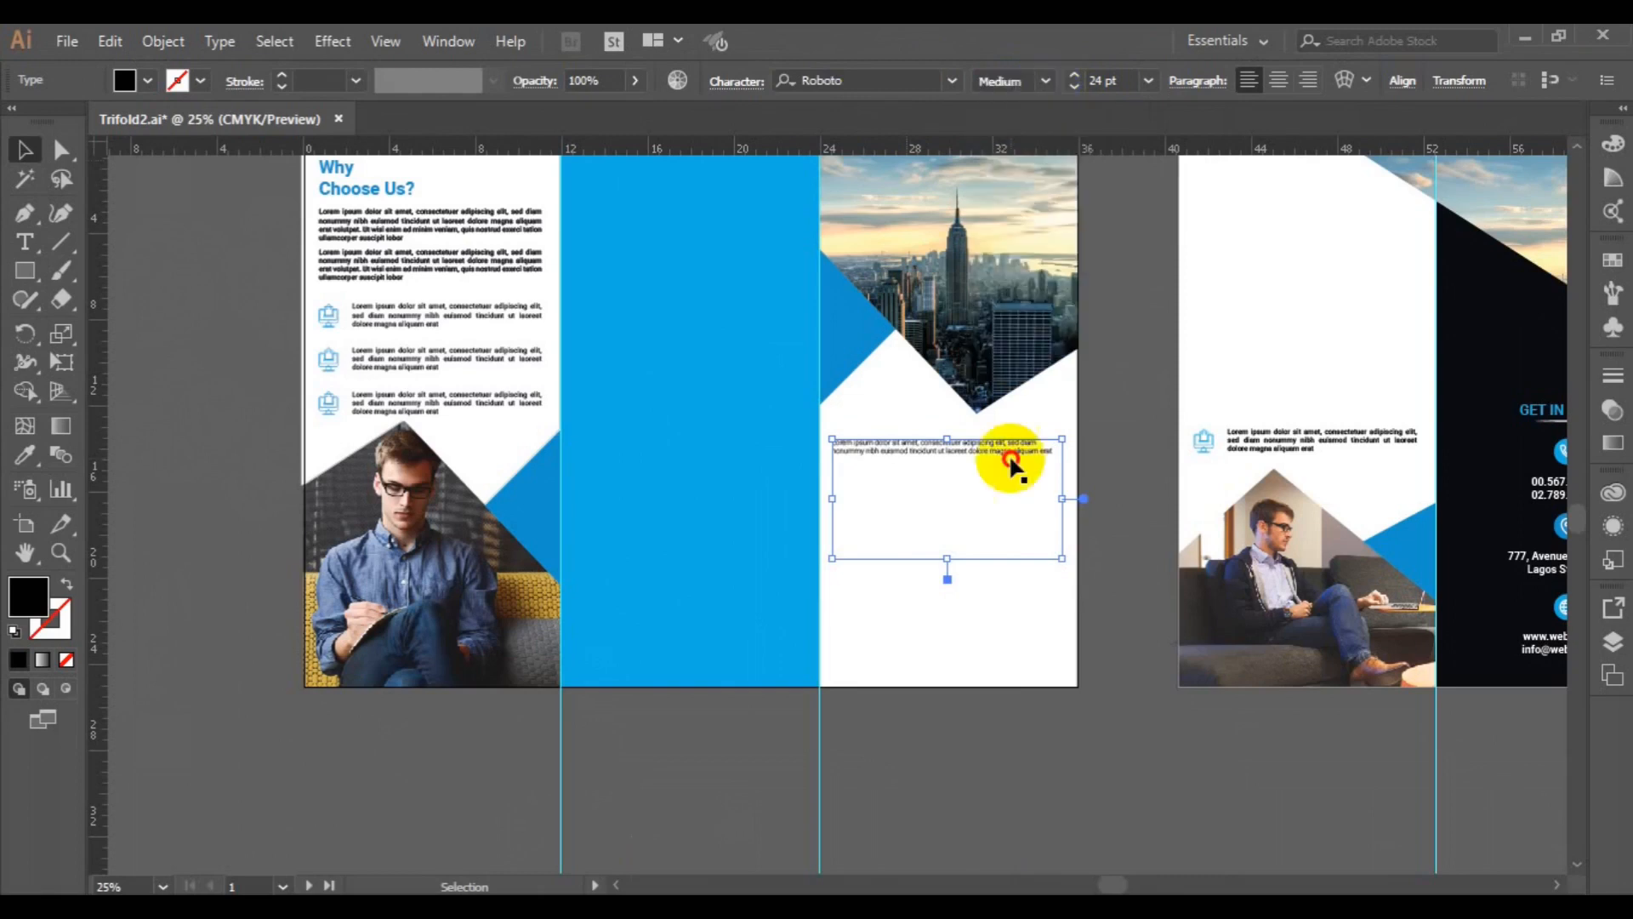
Step: Replace the third panel's placeholder with two identical paragraphs beginning "Lorem ipsum dolor sit amet, consectetur adipiscing elit. Etiam vitae lectus facilisis", separated by a blank line
click(24, 242)
click(847, 449)
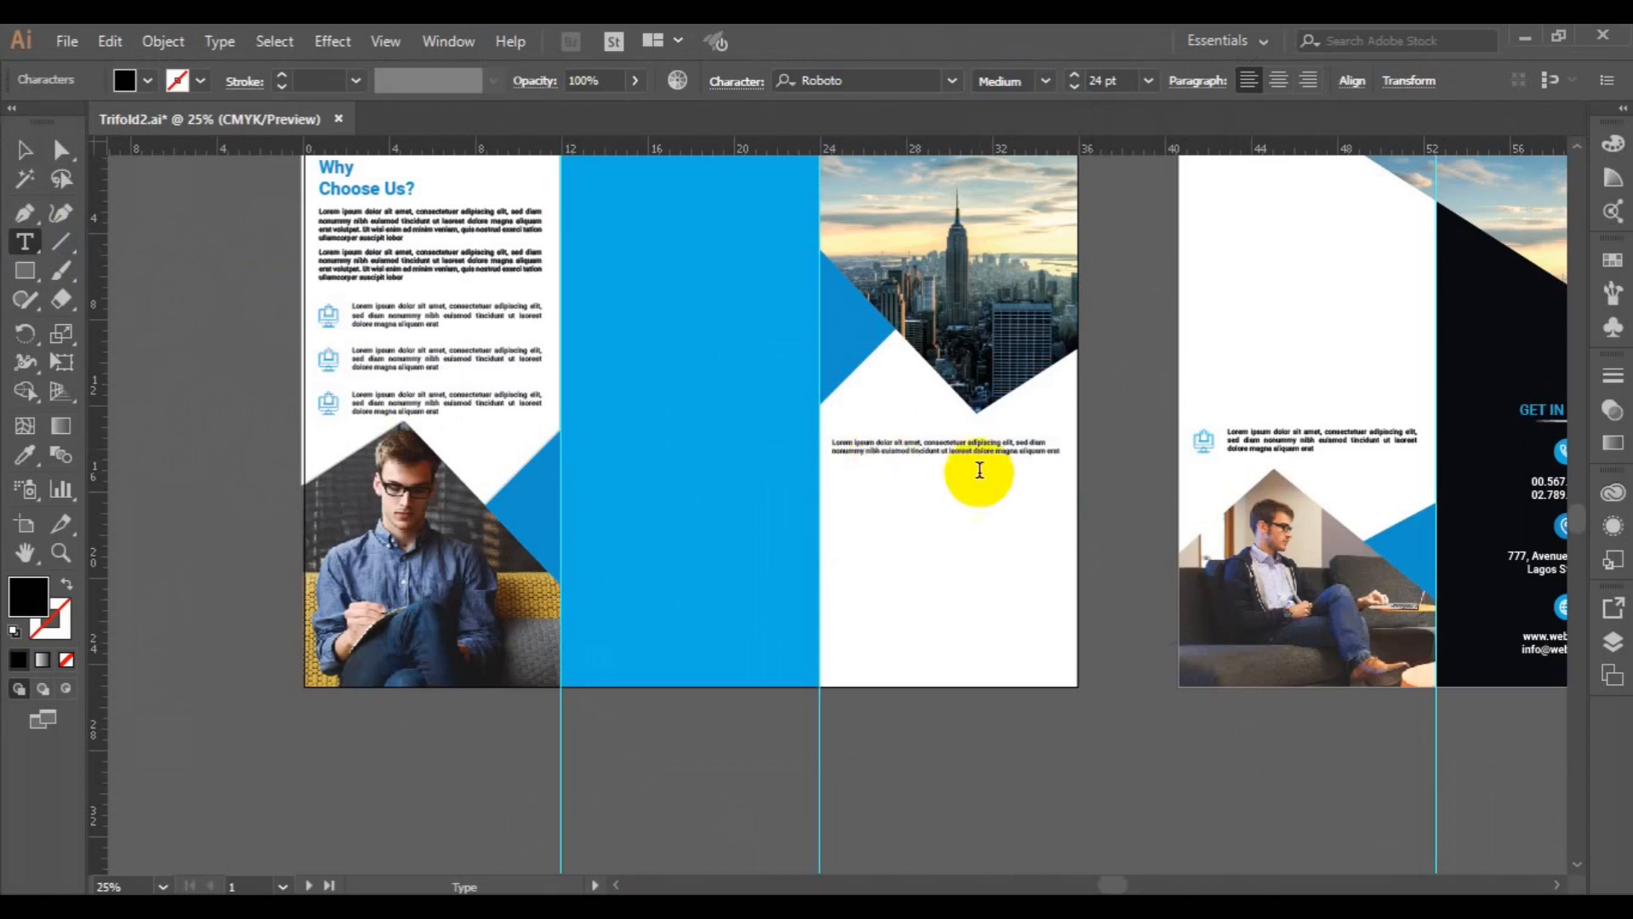
click(25, 150)
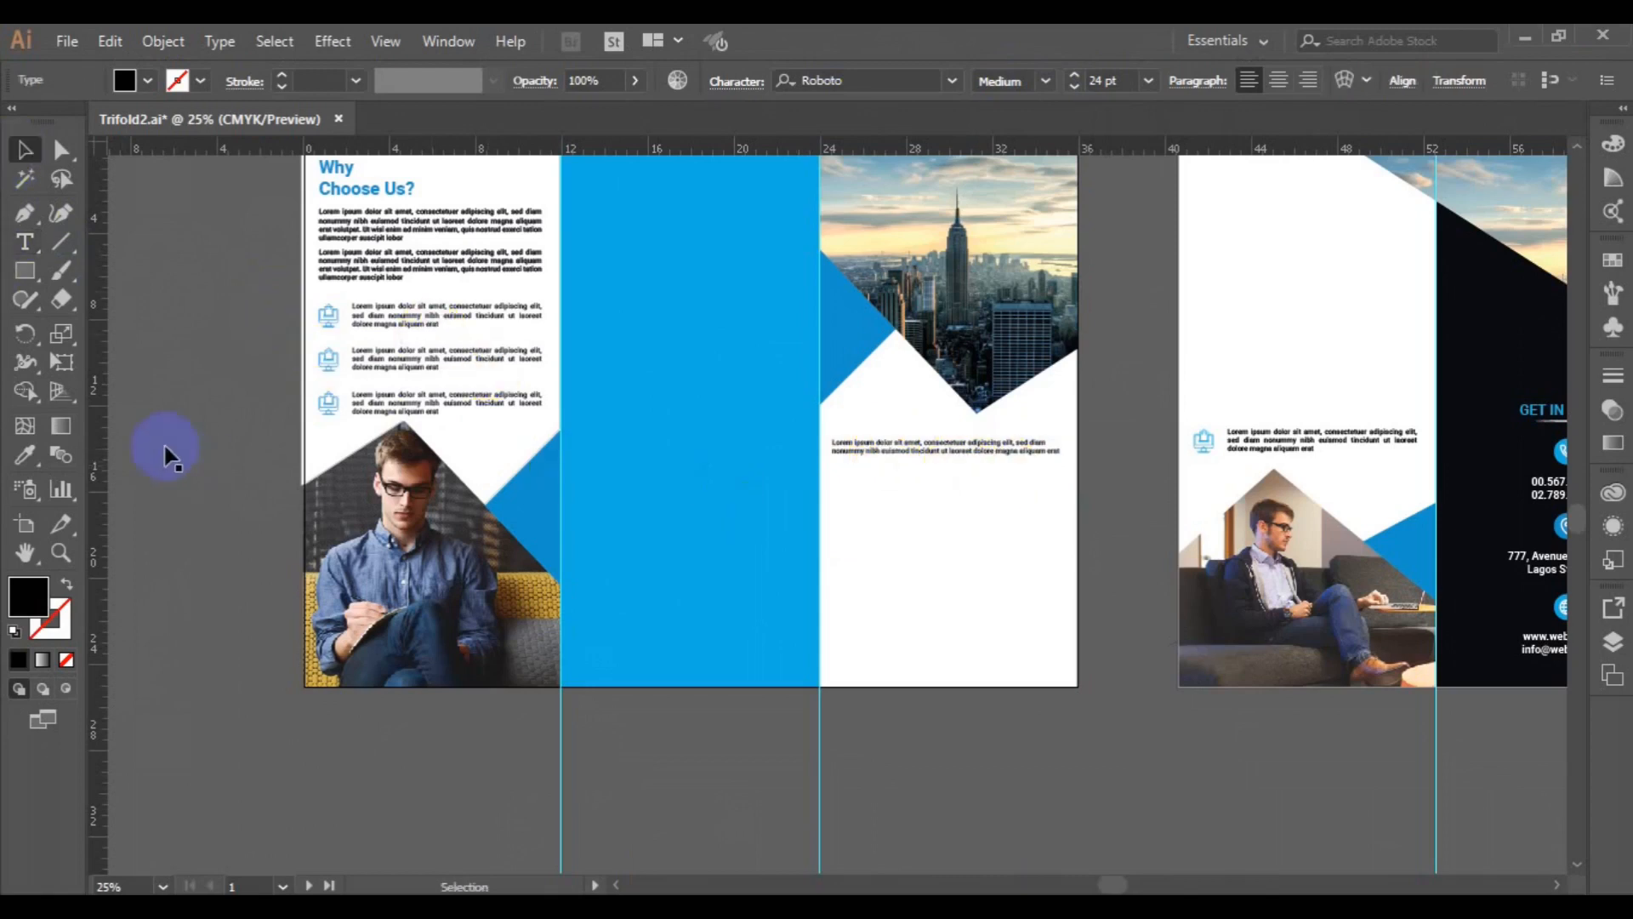
click(25, 242)
click(820, 453)
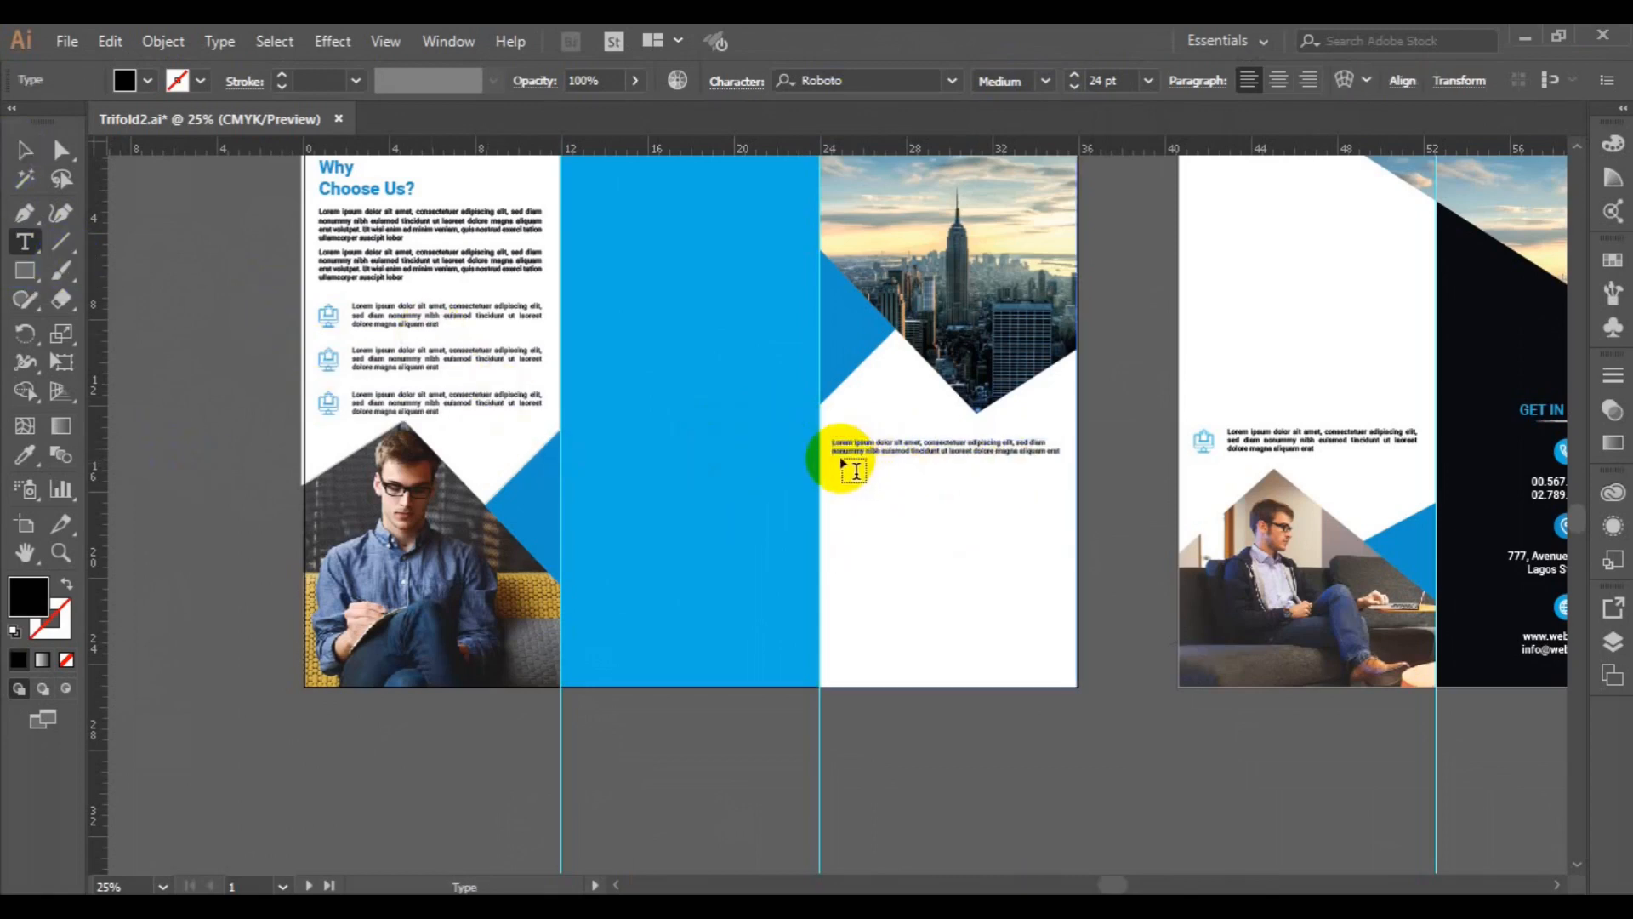
click(882, 465)
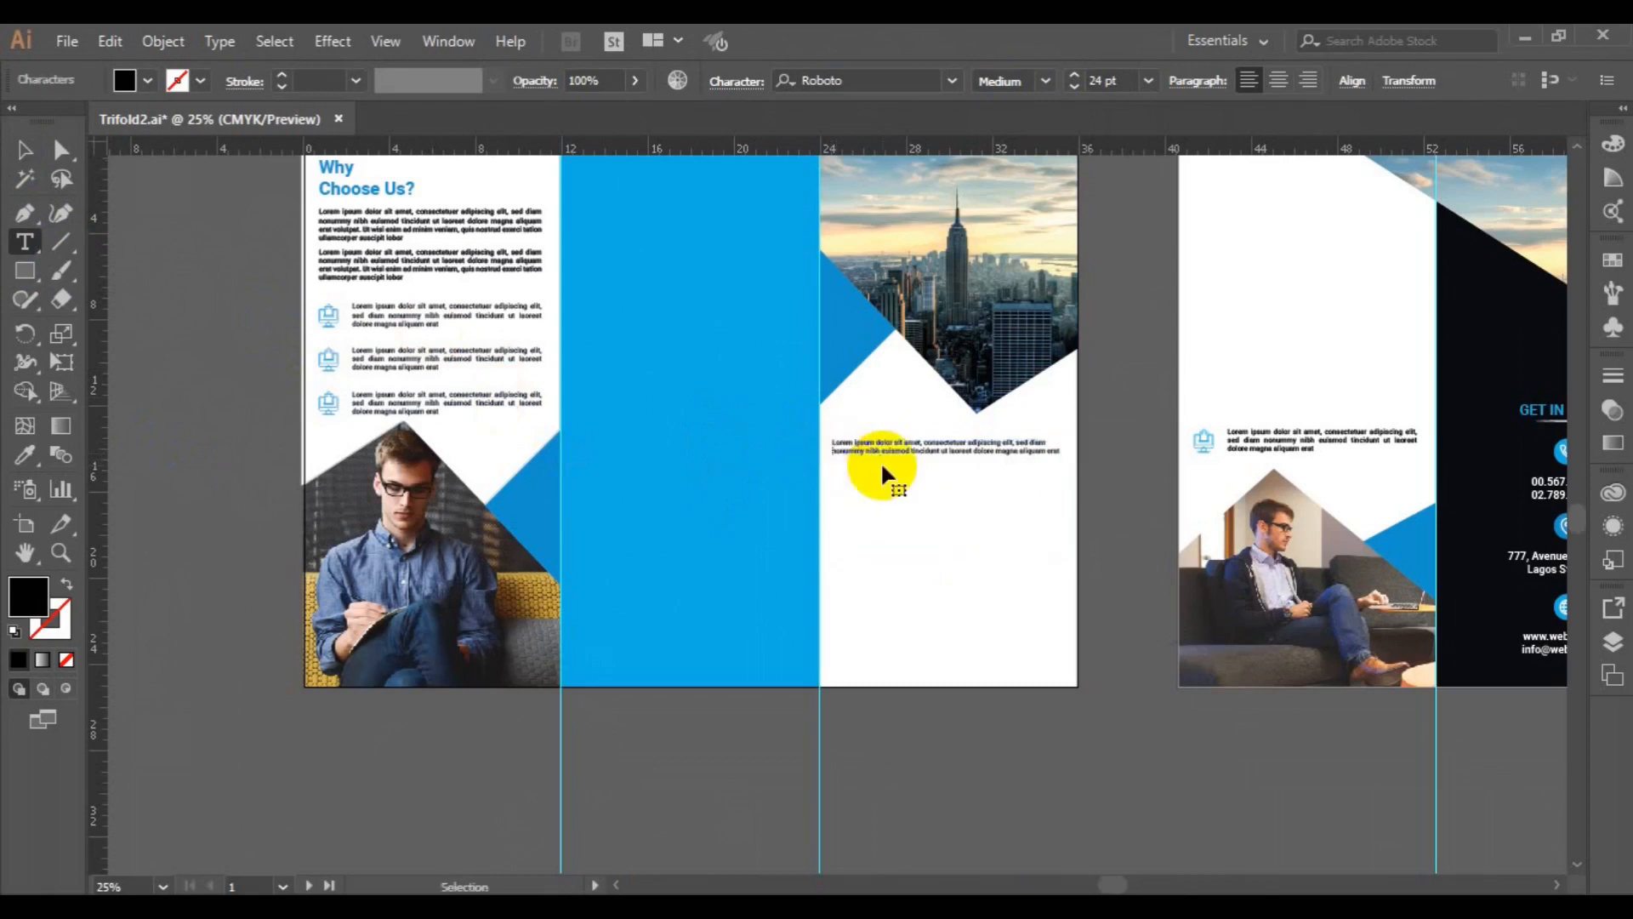
key(ctrl+a)
text(Lorem ipsum dolor sit amet, consectetur adipiscing elit. Etiam vitae lectus facilisis, venenatis est in, varius nisl. Quisque ultrices bibendum orci eu suscipit. Fusce tristique turpis suscipit vestibulum lobortis. Proin eget libero fringilla, luctus velit non, cursus nibh. Suspendisse ac dolor leo. Praesent volutpat, lacus sit amet placerat egestas, nunc felis mollis odio, sodales ultrices arcu eros venenatis ligula.)
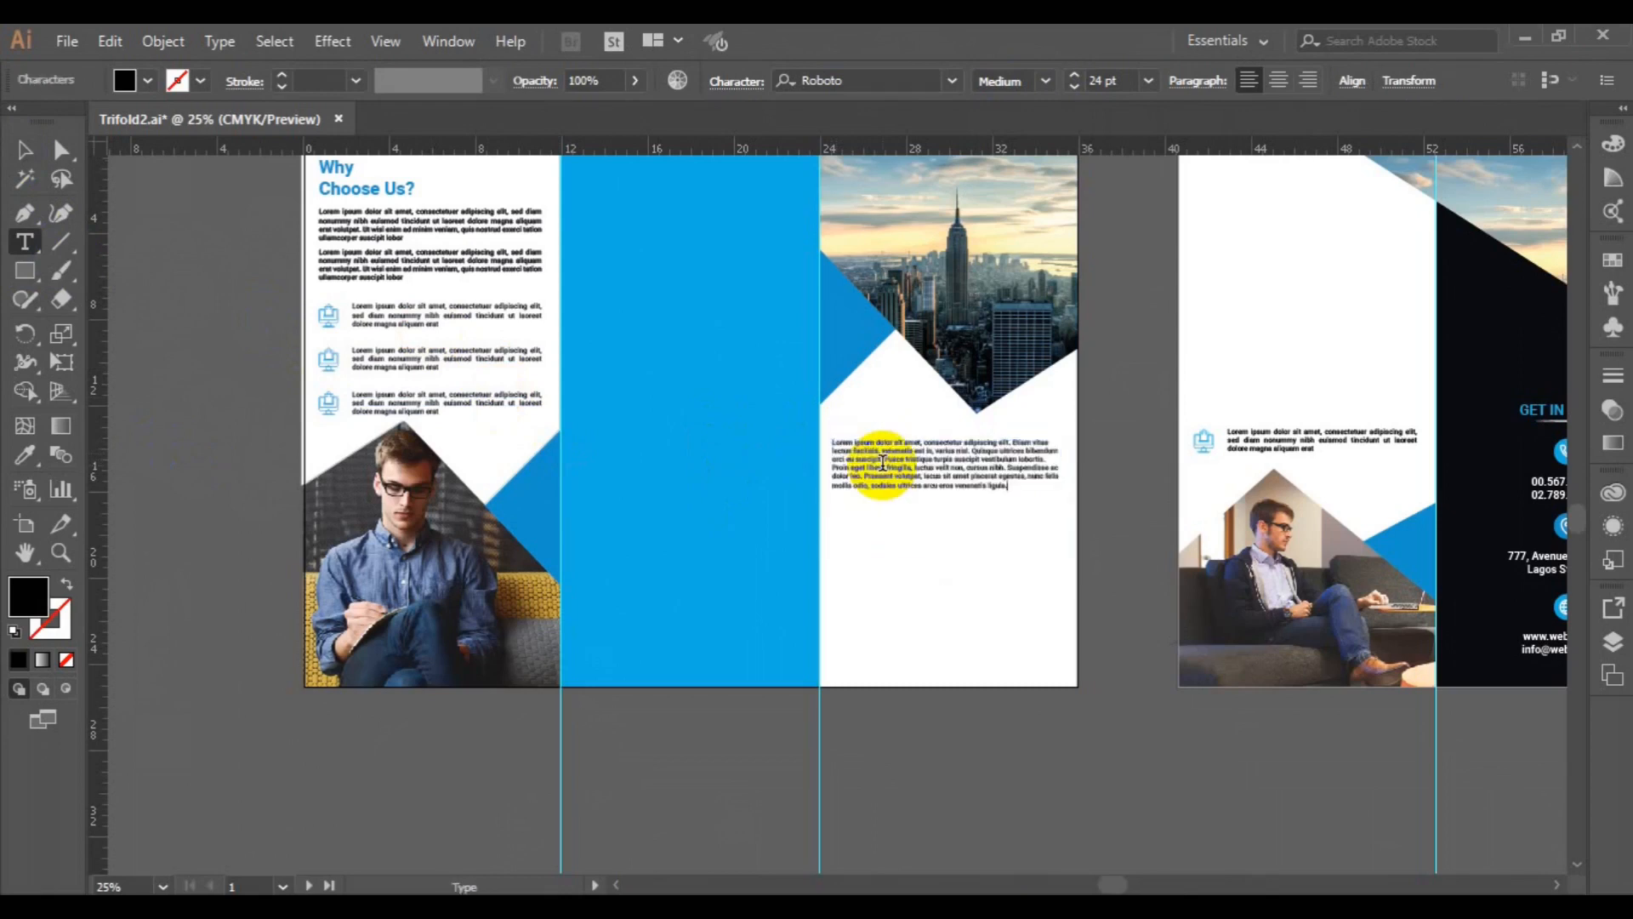
text(Lorem ipsum dolor sit amet, consectetur adipiscing elit. Etiam vitae lectus facilisis, venenatis est in, varius nisl. Quisque ultrices bibendum orci eu suscipit. Fusce tristique turpis suscipit vestibulum lobortis. Proin eget libero fringilla, luctus velit non, cursus nibh. Suspendisse ac dolor leo. Praesent volutpat, lacus sit amet placerat egestas, nunc felis mollis odio, sodales ultrices arcu eros venenatis ligula.)
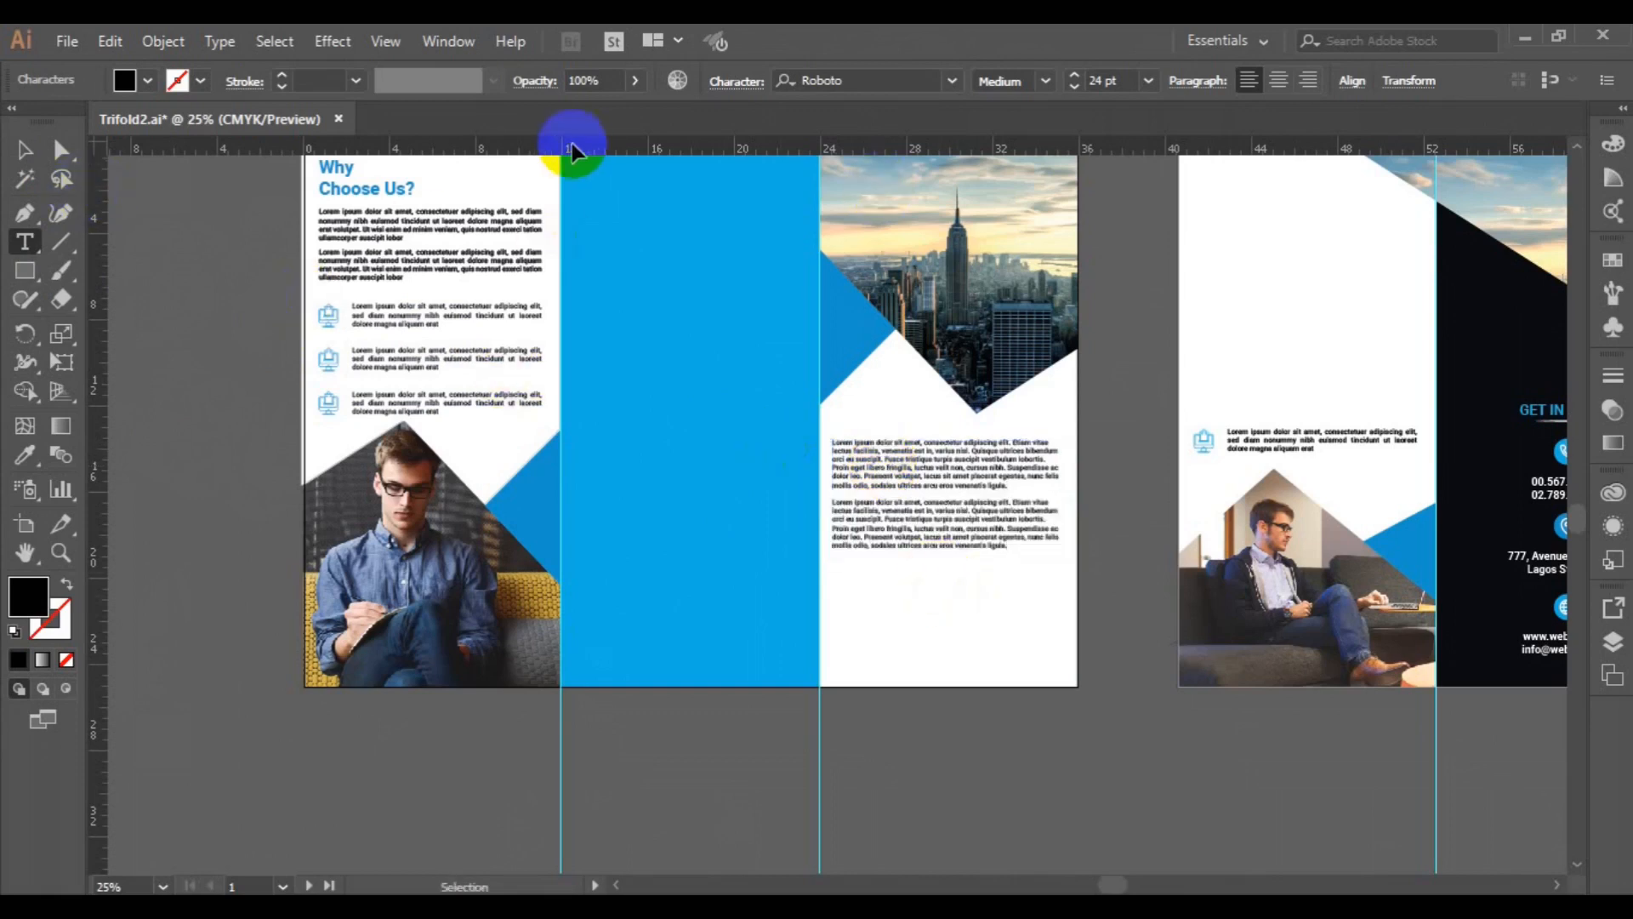
Step: Justify both of the third panel's placeholder paragraphs with the last line aligned left
click(1196, 85)
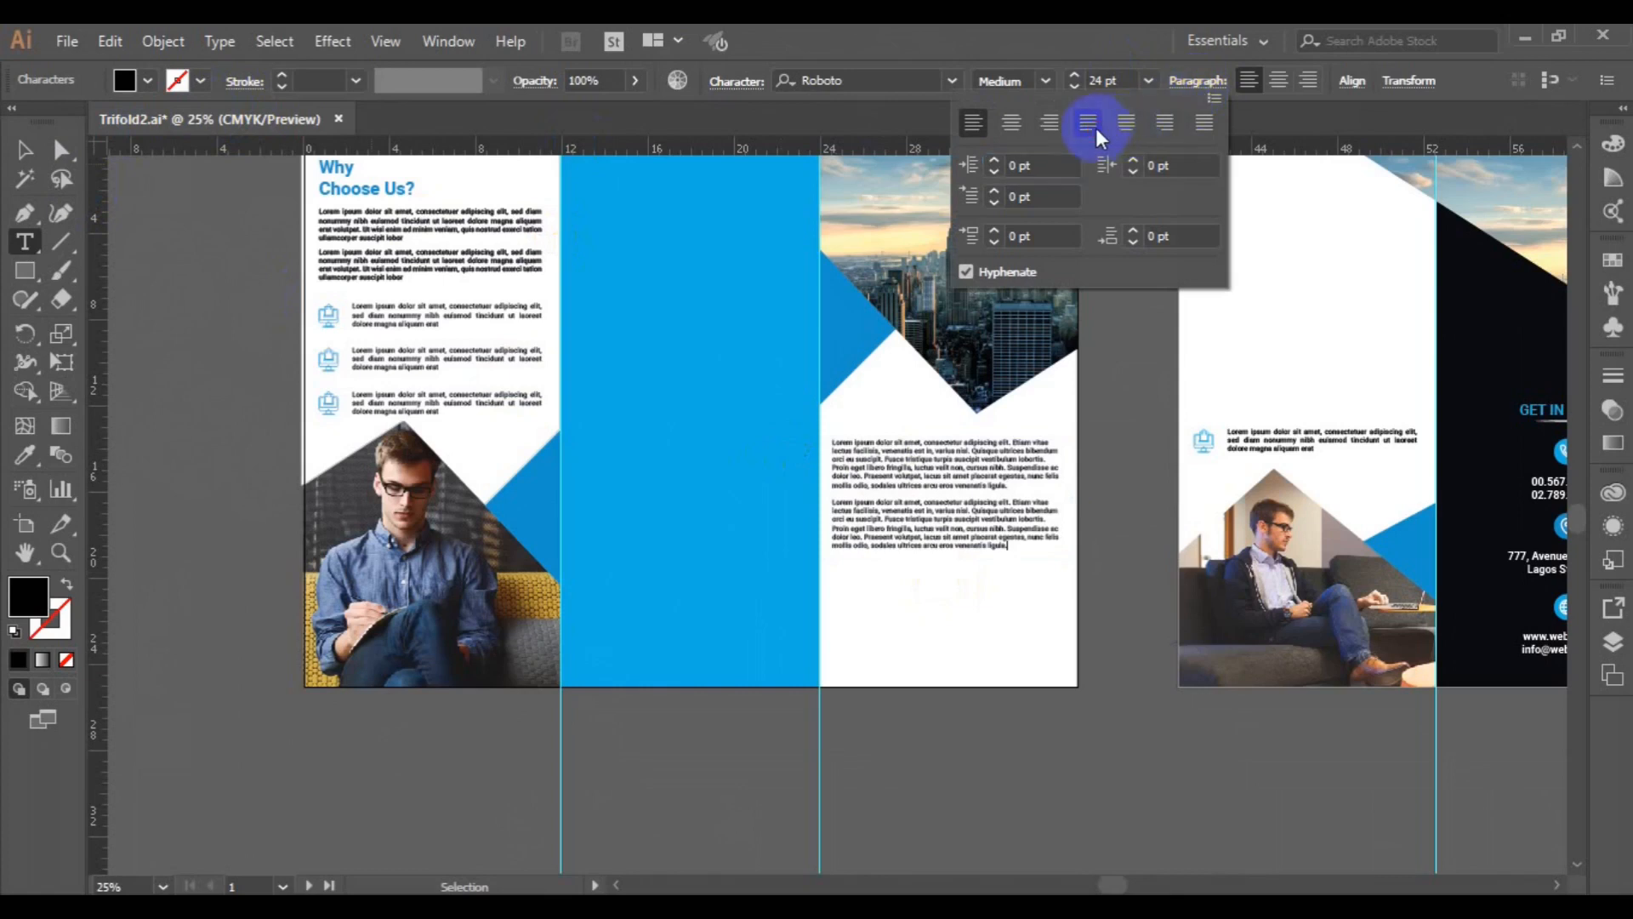
click(1096, 128)
click(1003, 472)
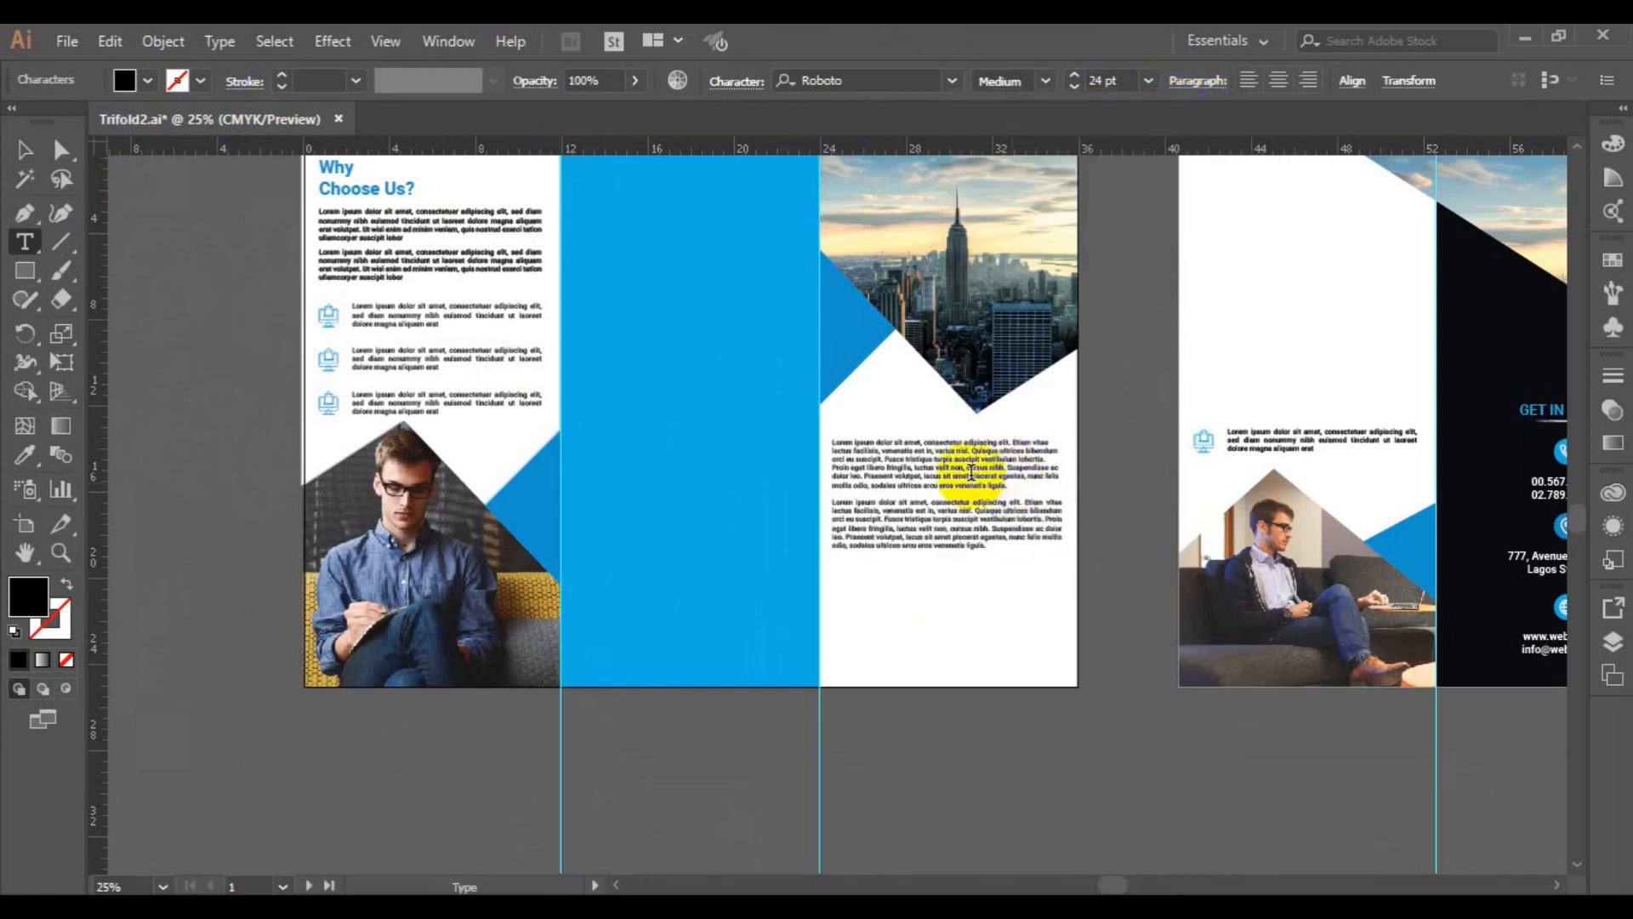
click(1031, 481)
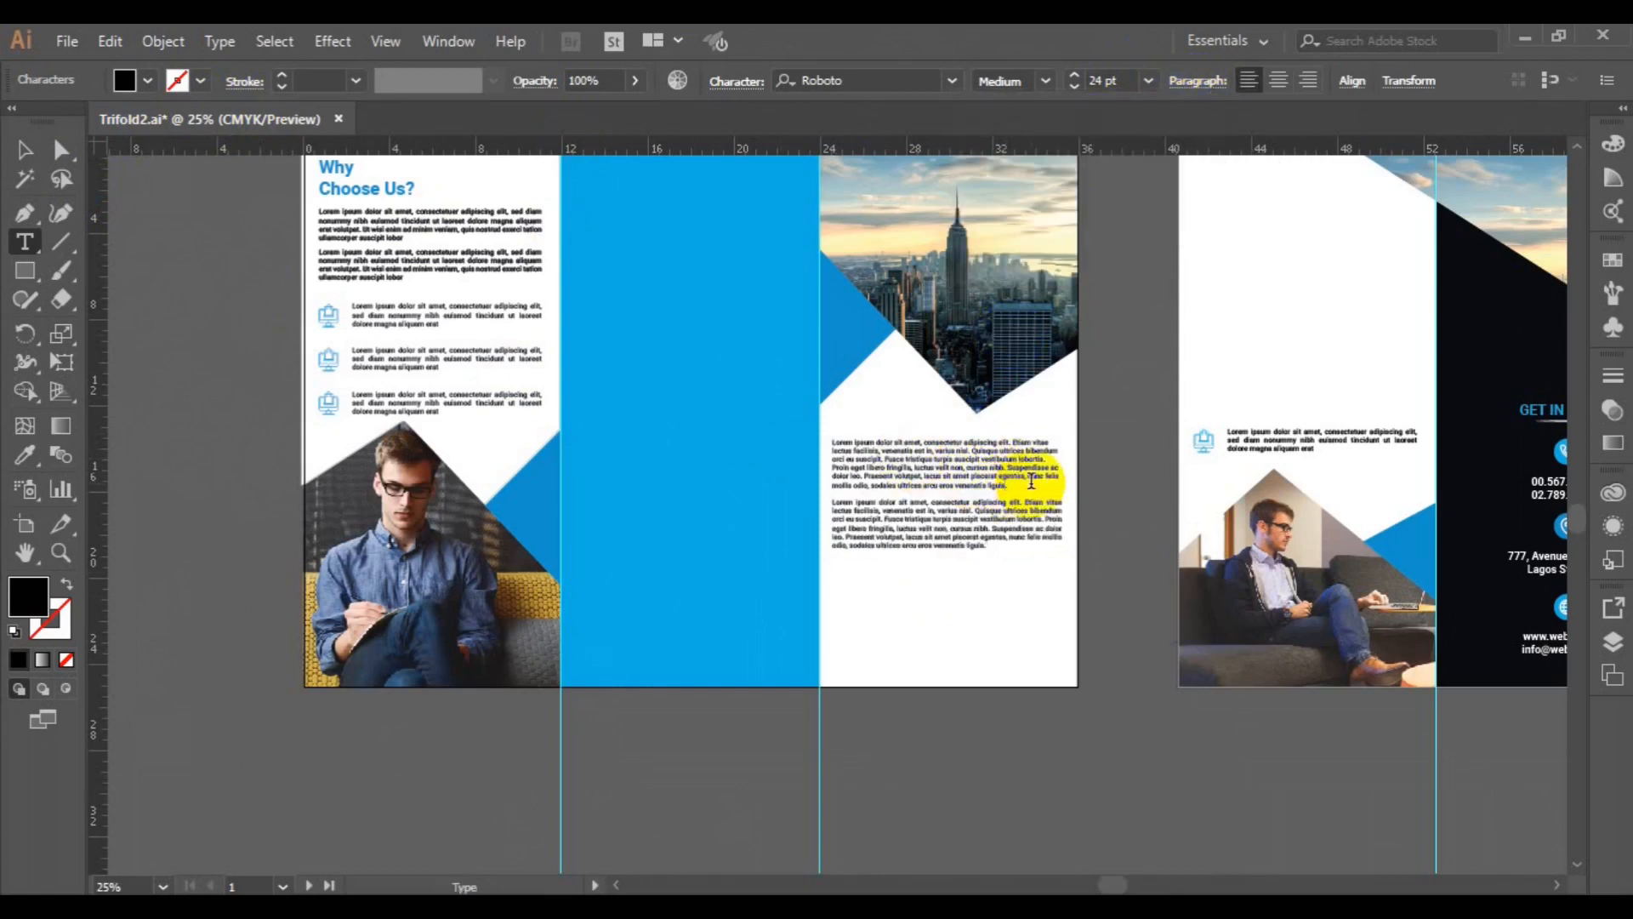
click(1194, 96)
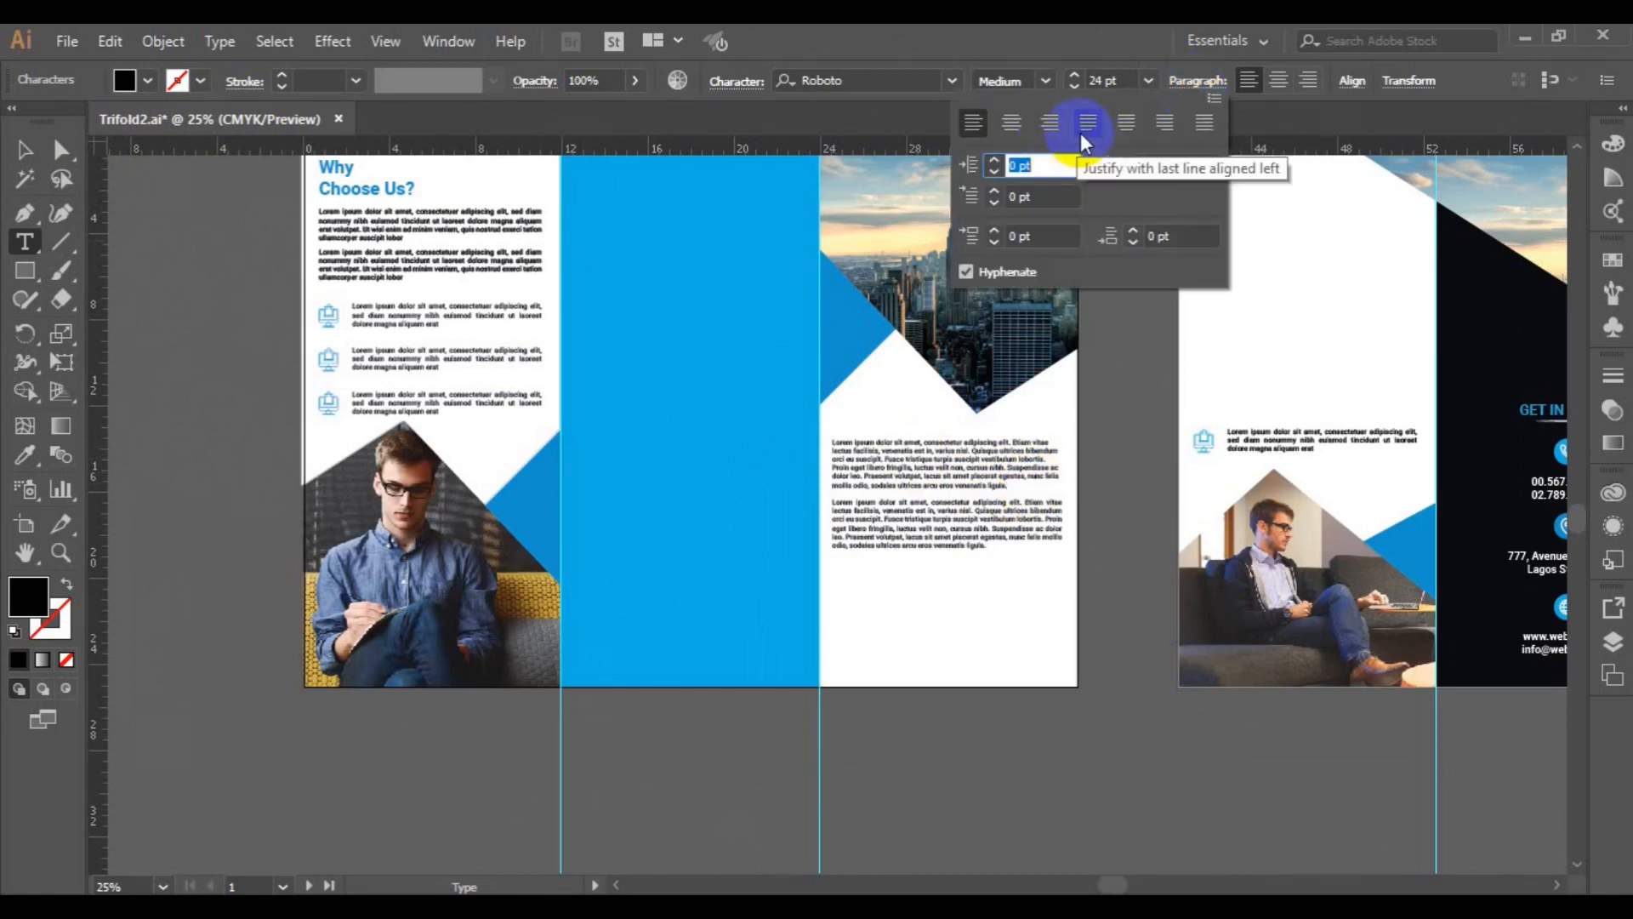
click(1085, 122)
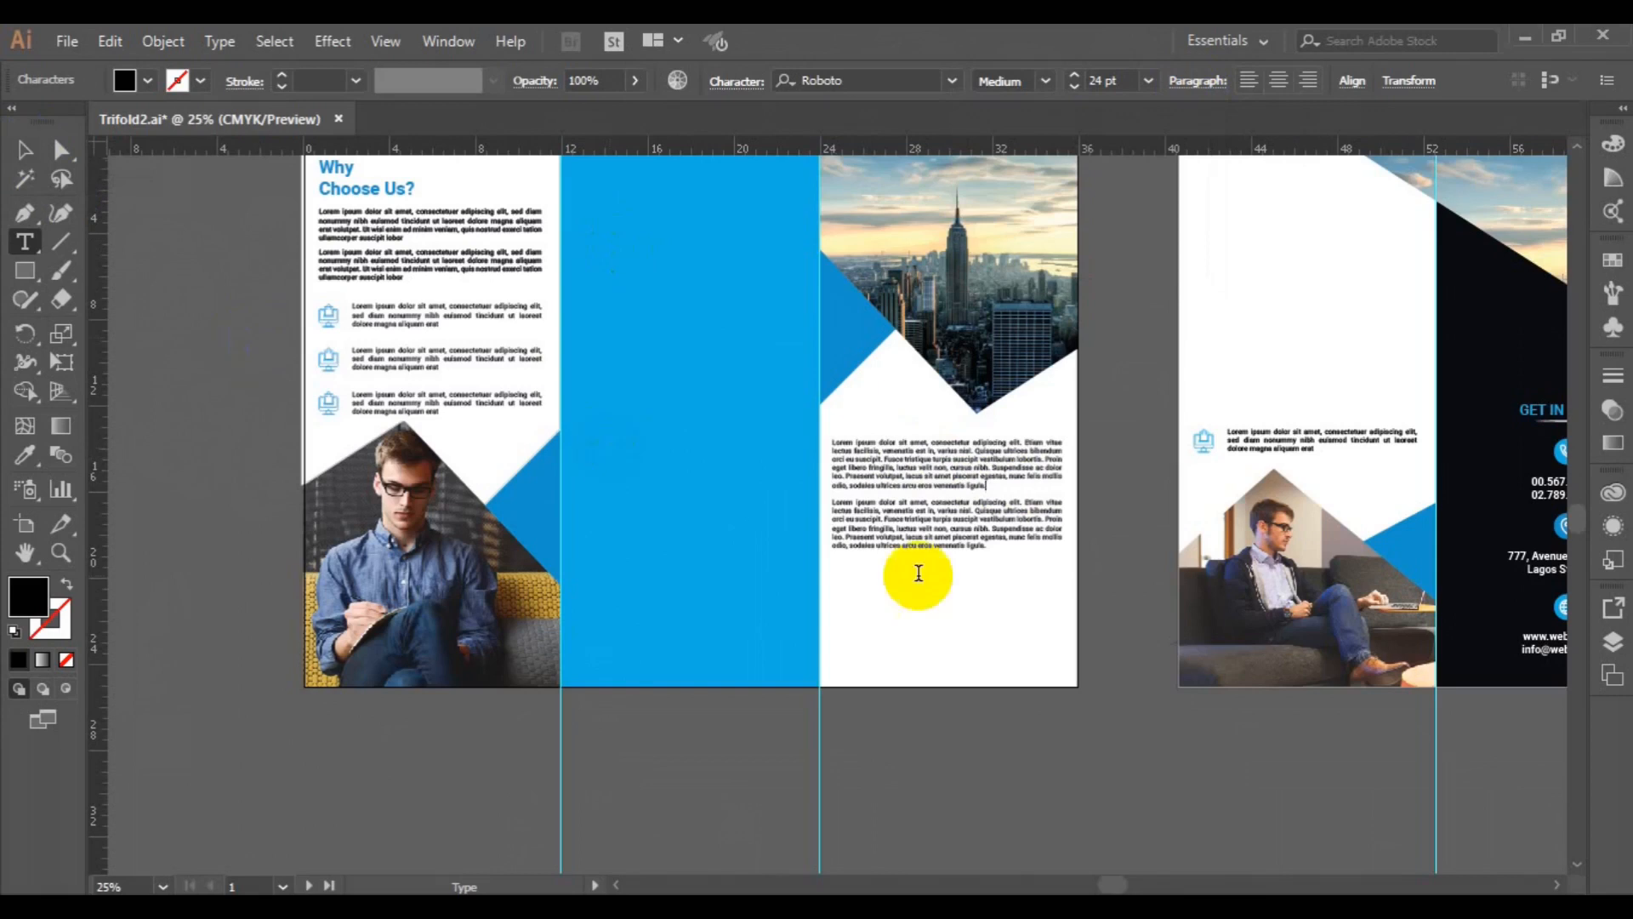
Step: Move the third panel's paragraph text box slightly straight down, leaving more white space beneath the city photo
click(22, 158)
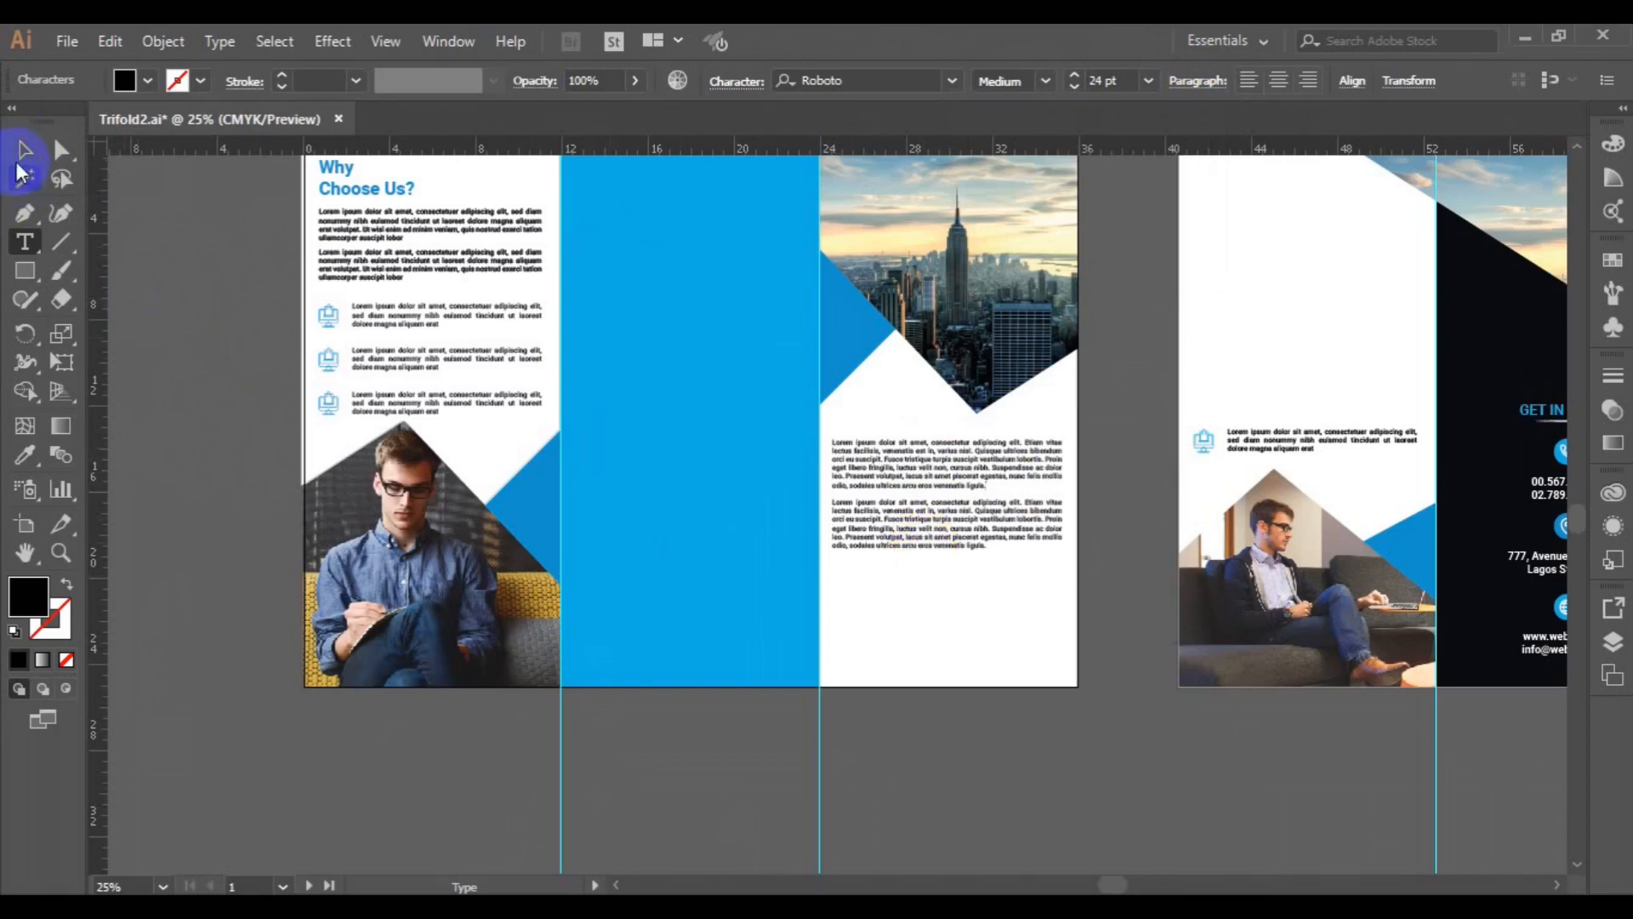
click(877, 534)
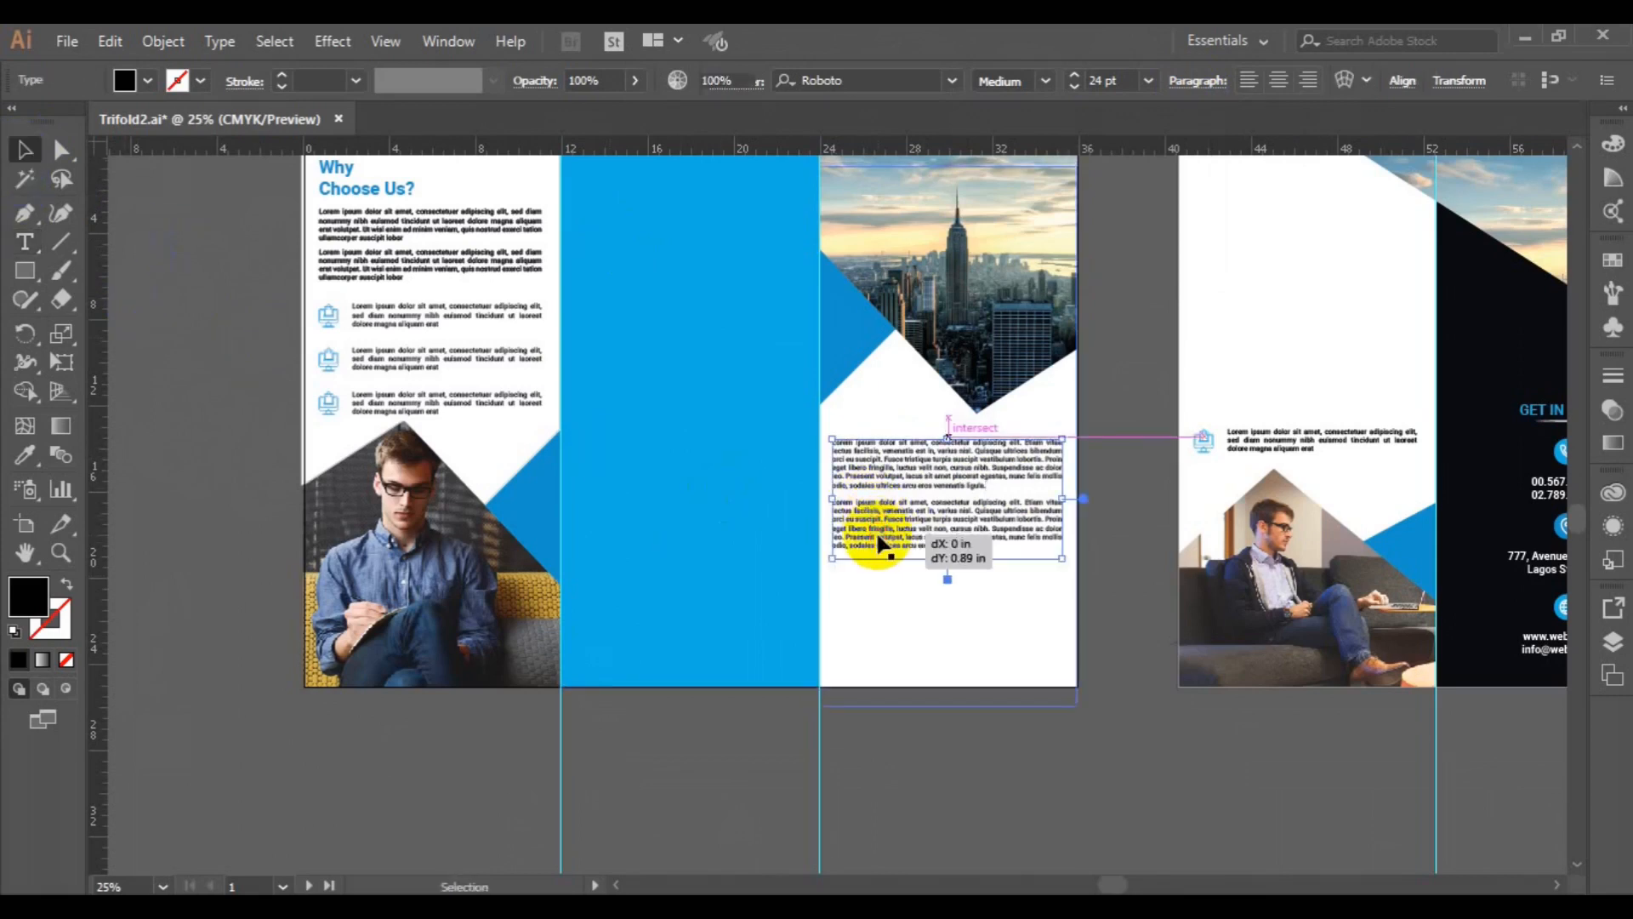
click(879, 542)
key(v)
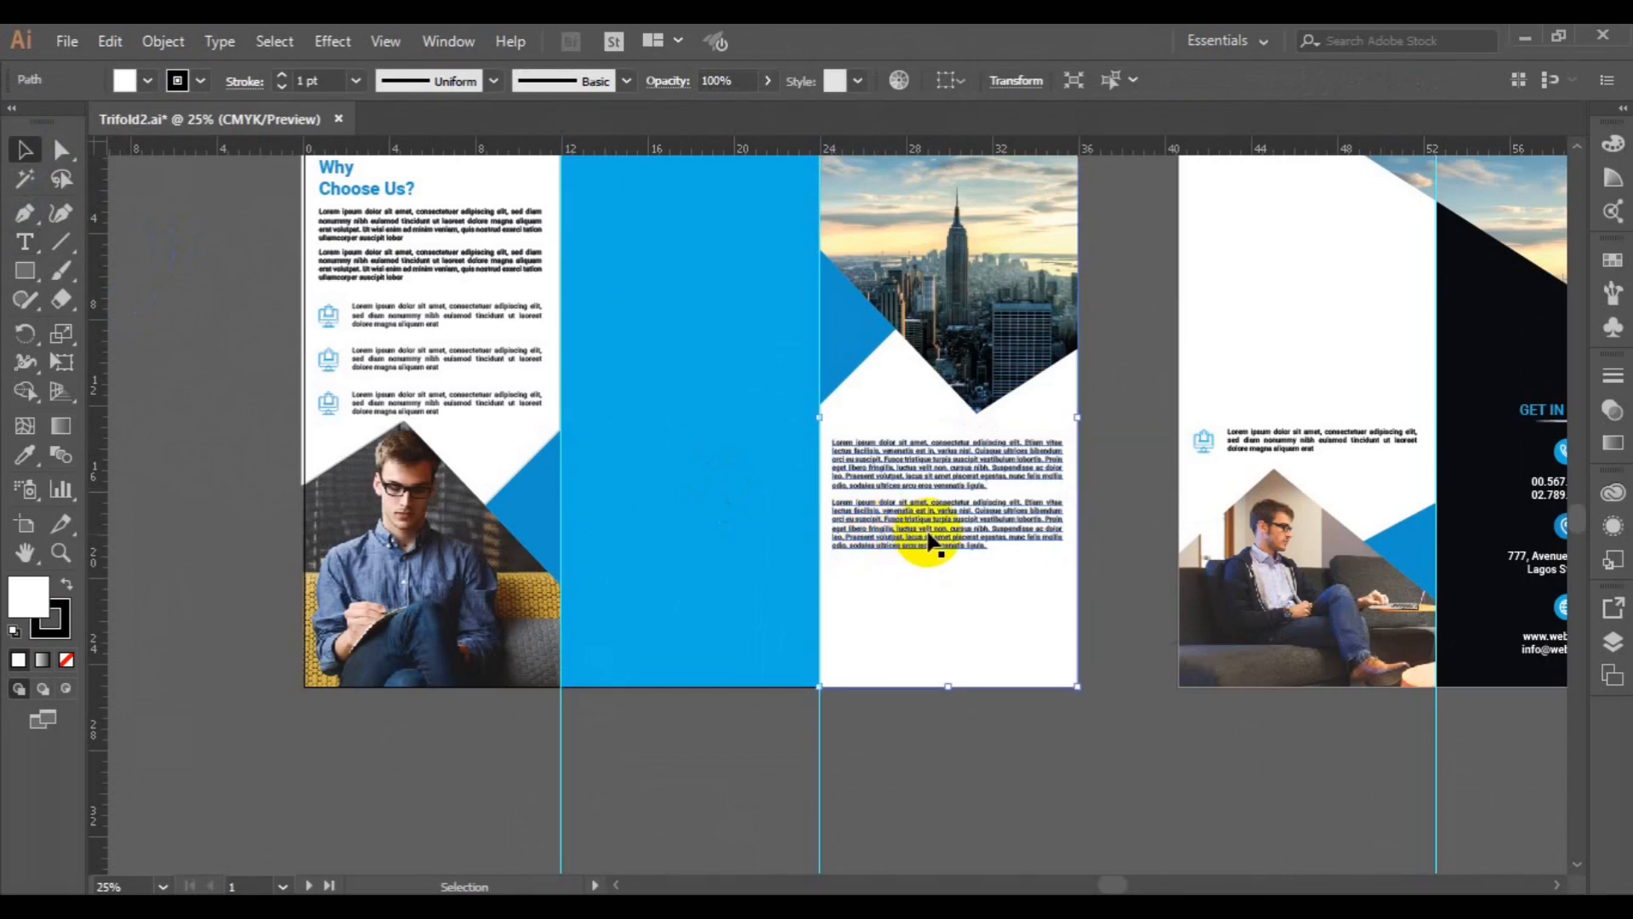
click(928, 533)
drag(928, 533, 929, 551)
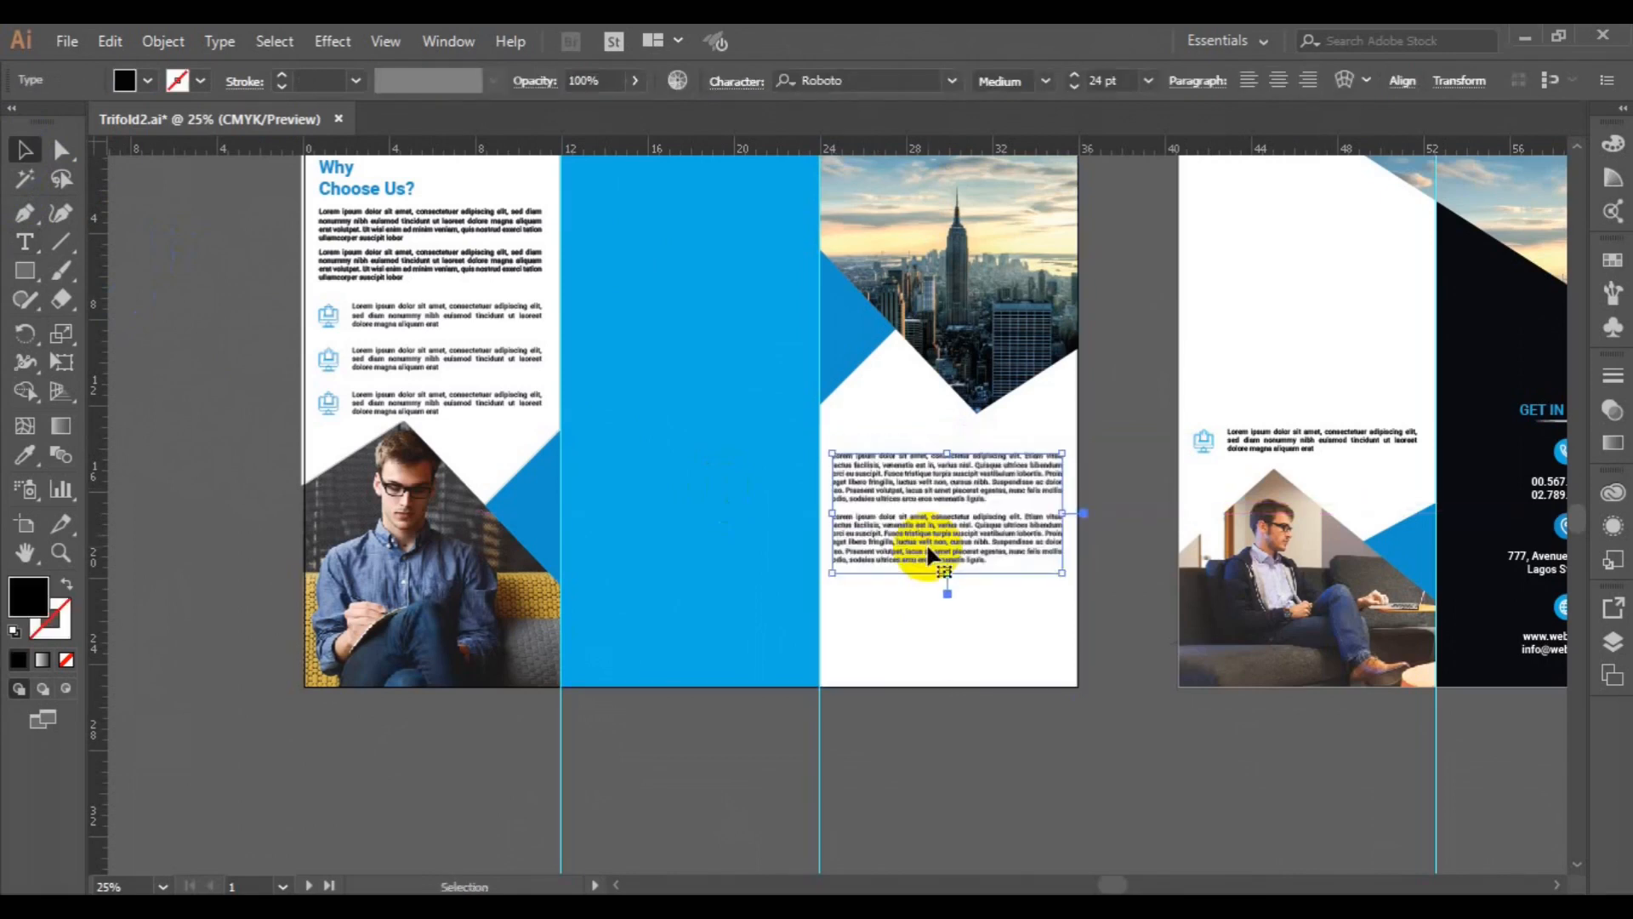
Step: Copy the "Why Choose Us?" heading above the third panel's paragraphs and change its text to "We Are Creative Agency" on two lines
click(365, 197)
drag(364, 196, 875, 429)
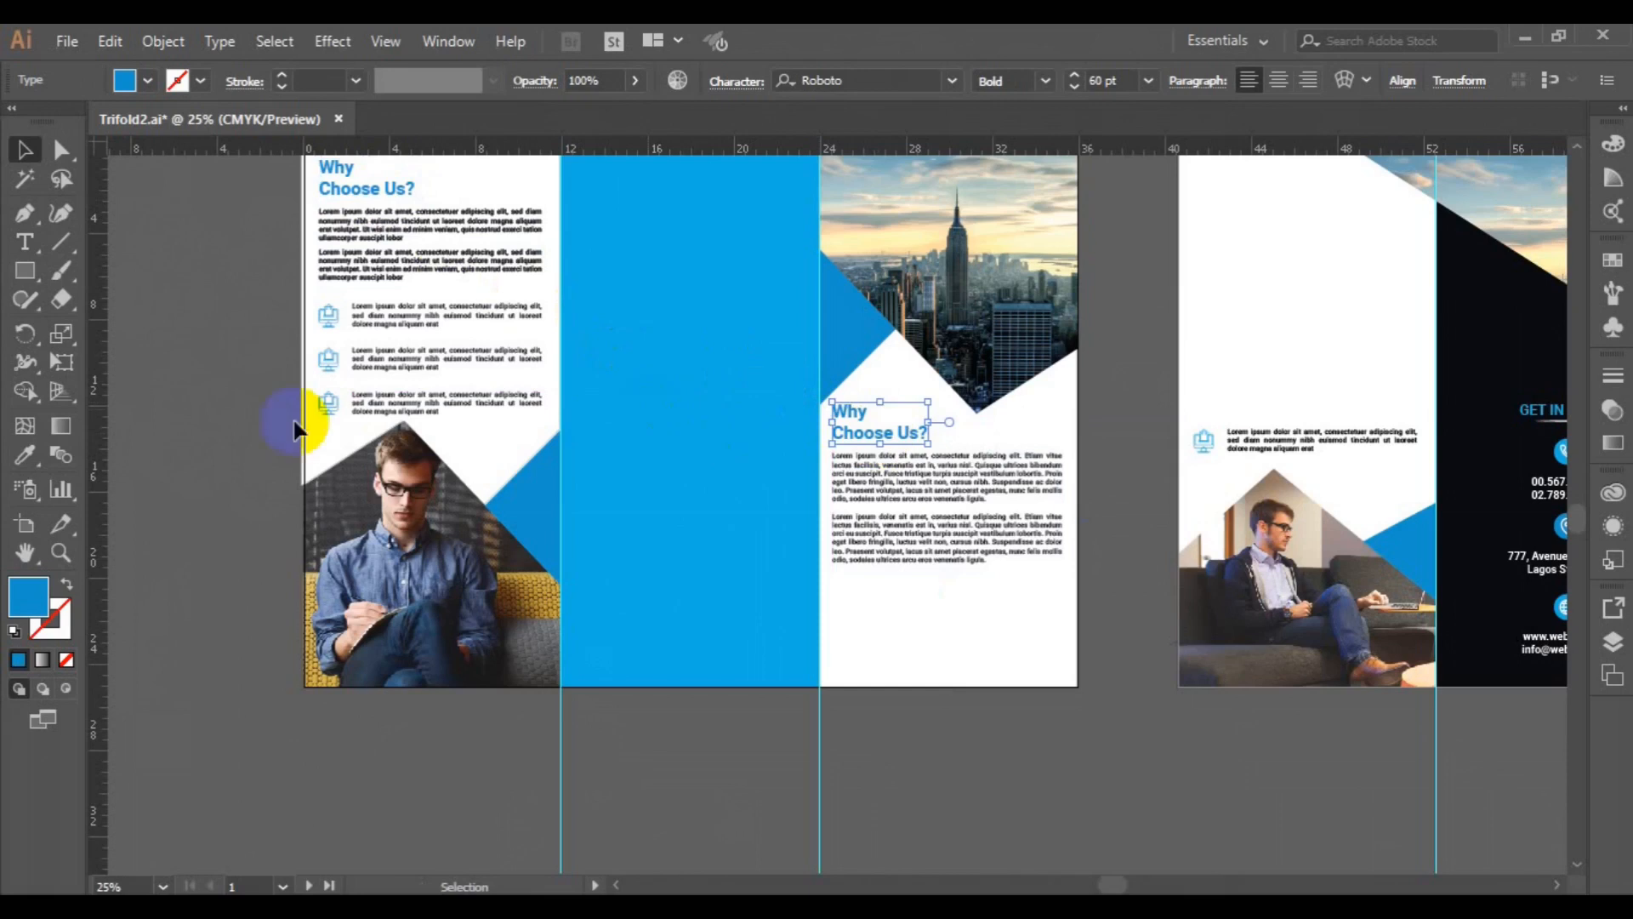
click(25, 242)
click(845, 417)
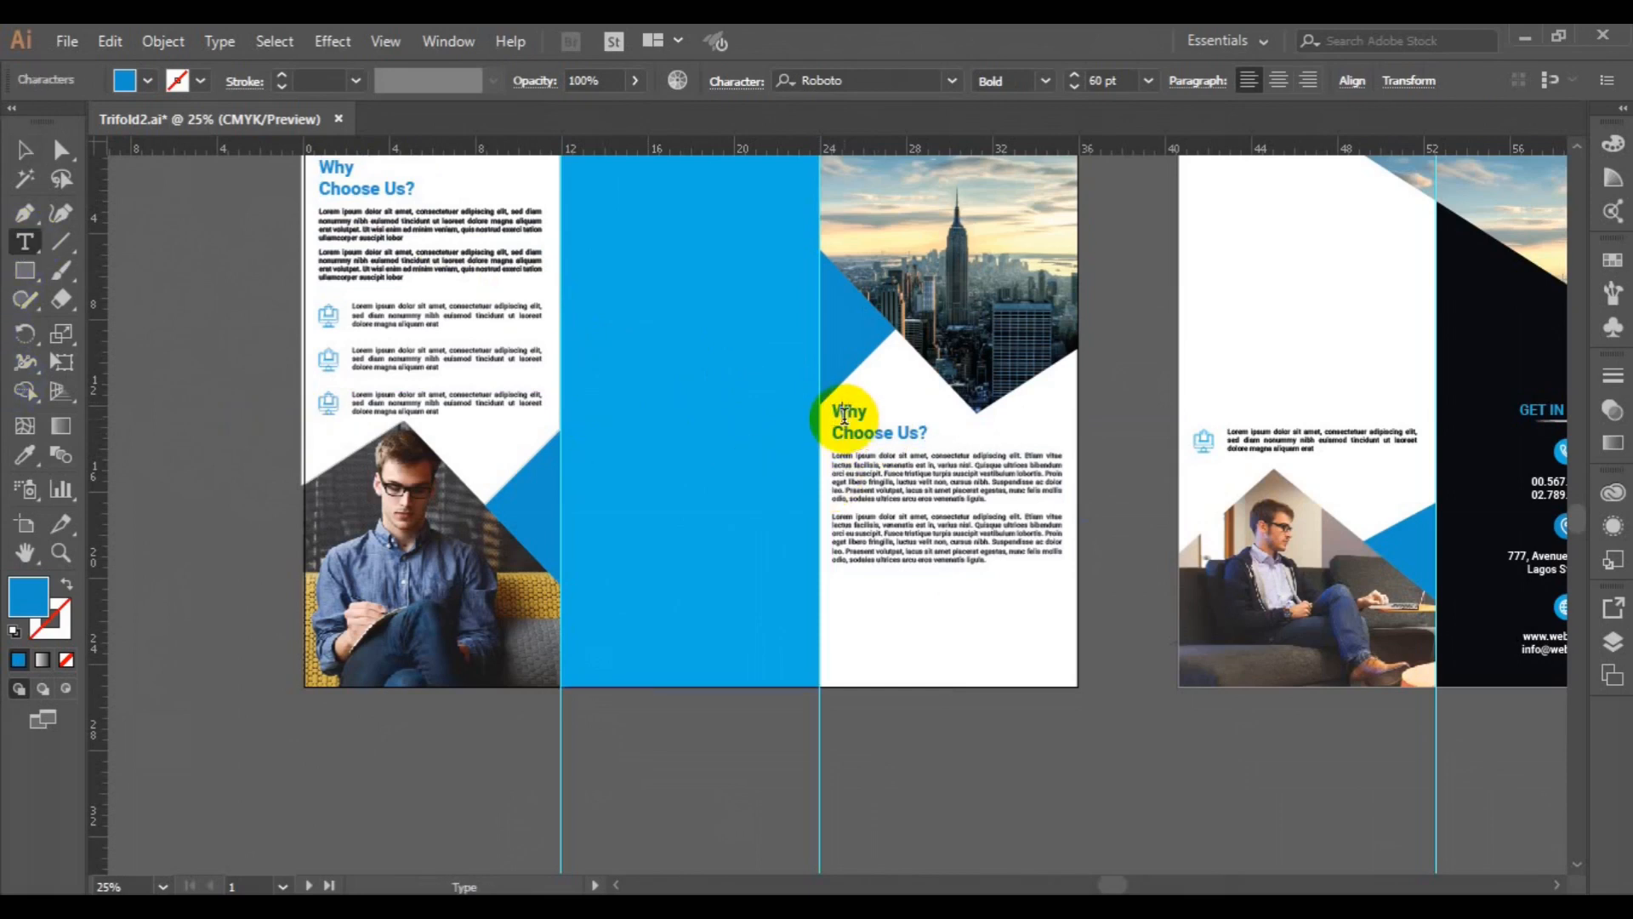
key(ctrl+a)
text(e Are)
key(Return)
click(24, 150)
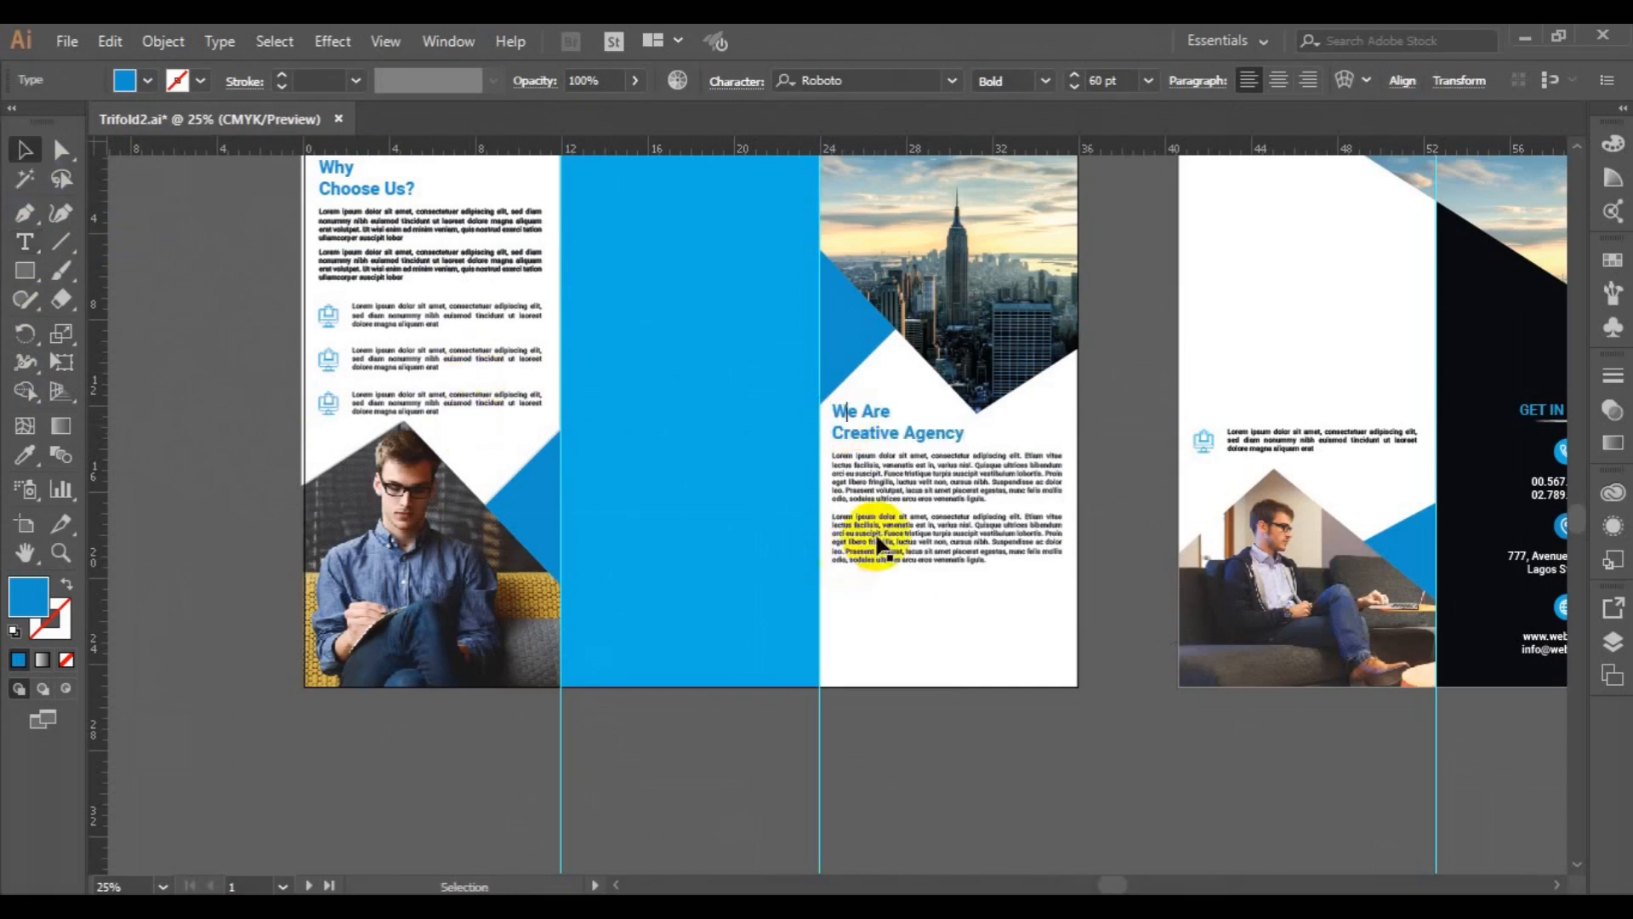
Step: Align the "We Are Creative Agency" heading and the paragraph text box below it by their left edges
click(897, 482)
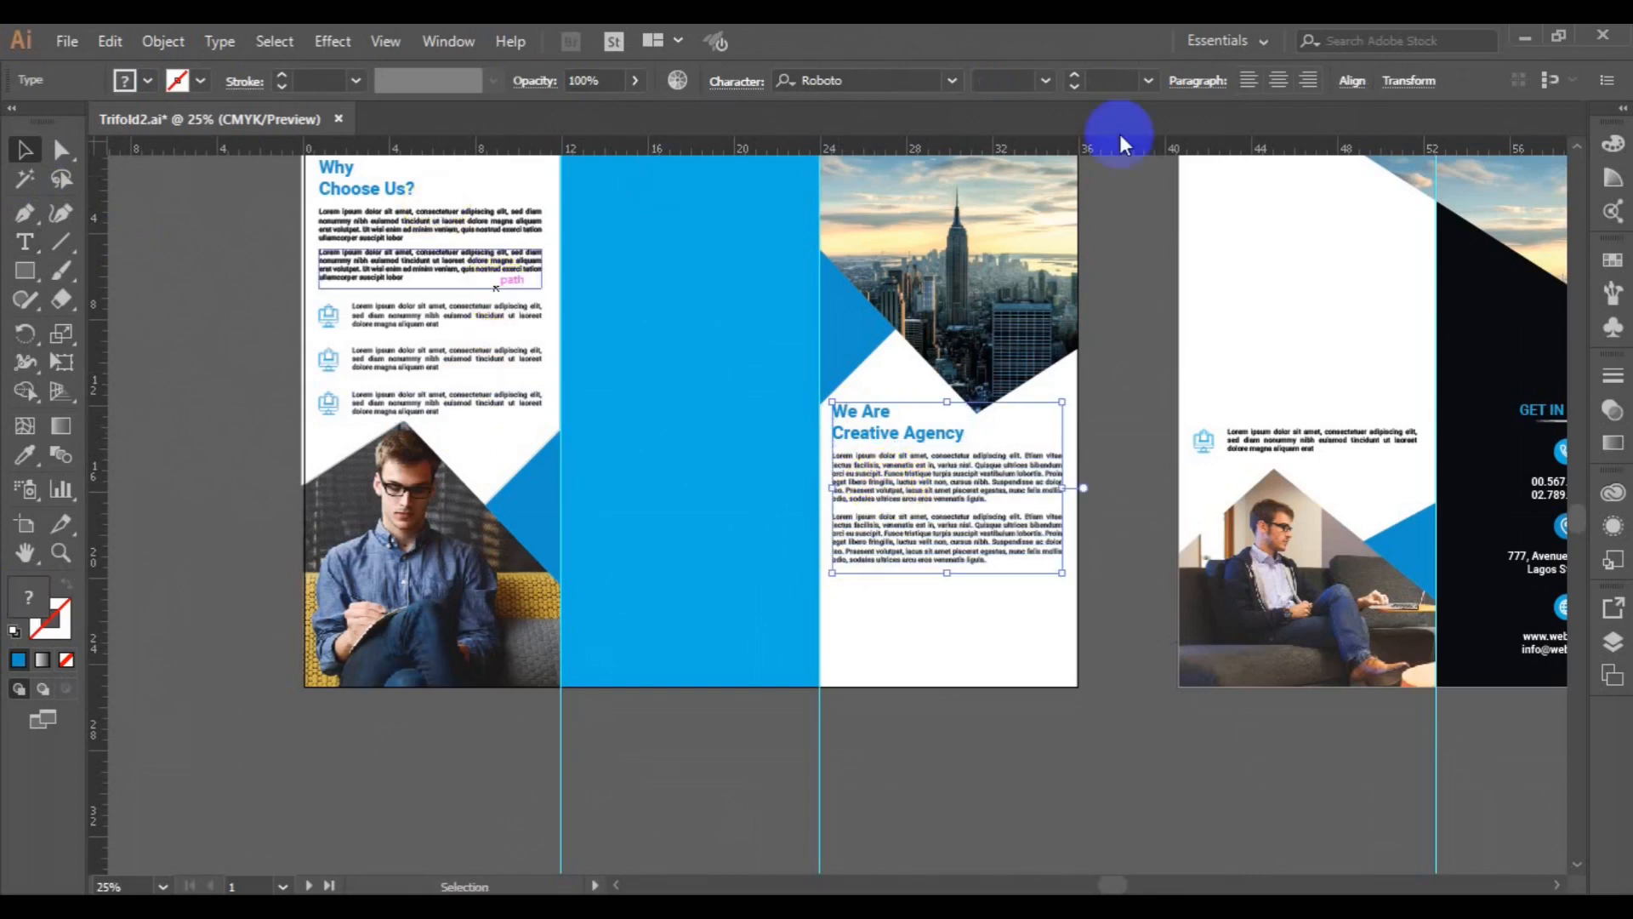
click(1351, 82)
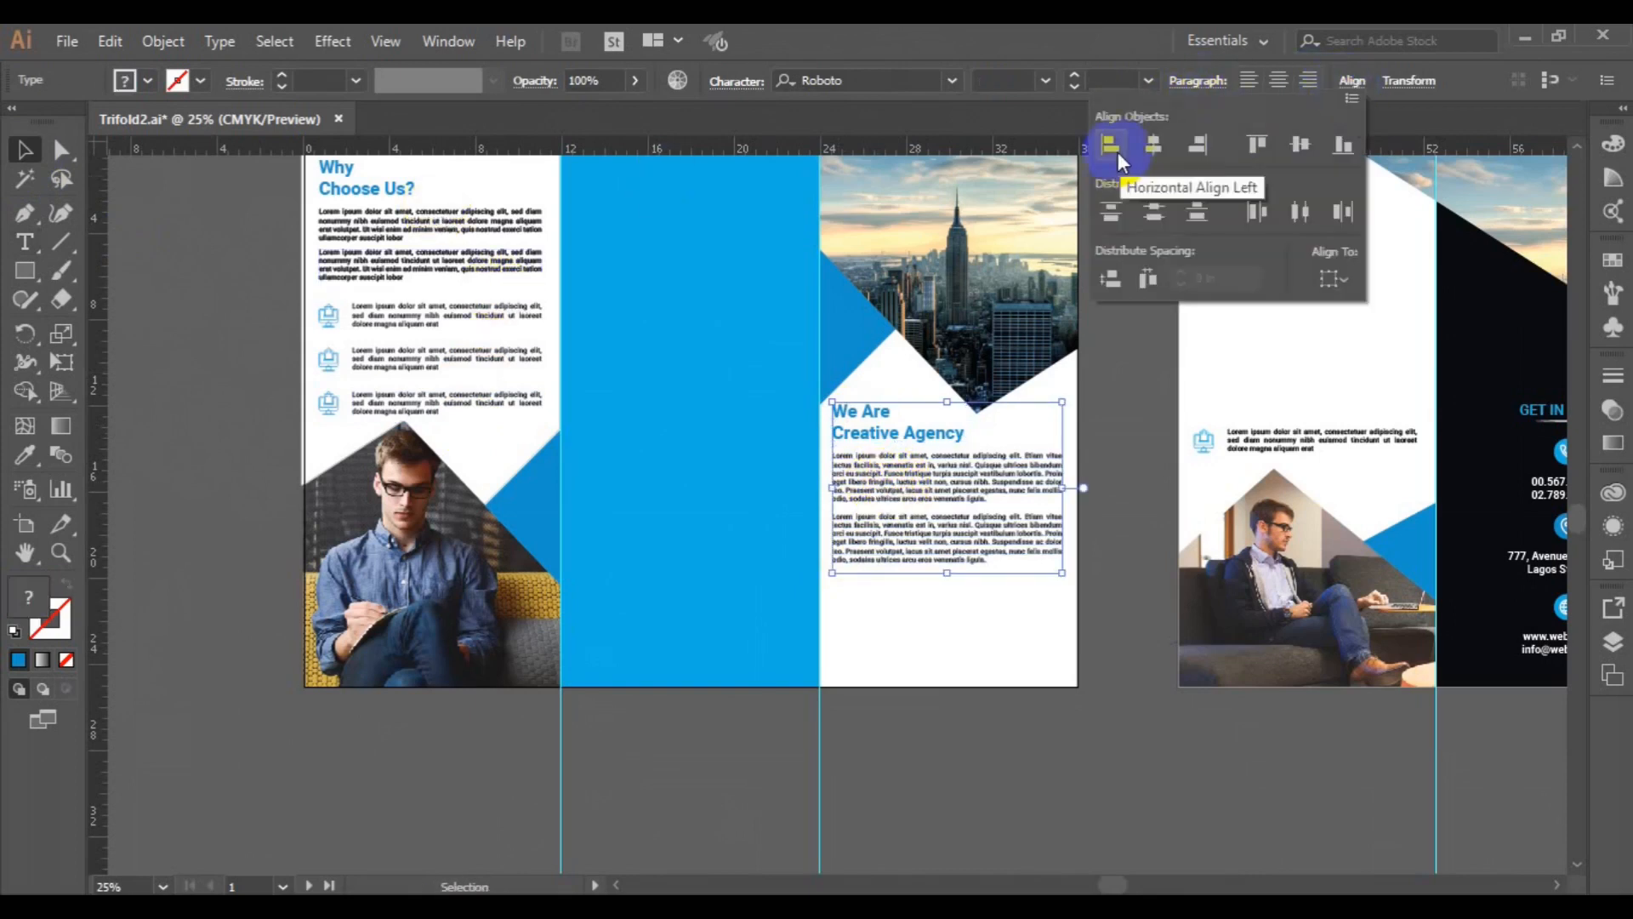
click(1099, 519)
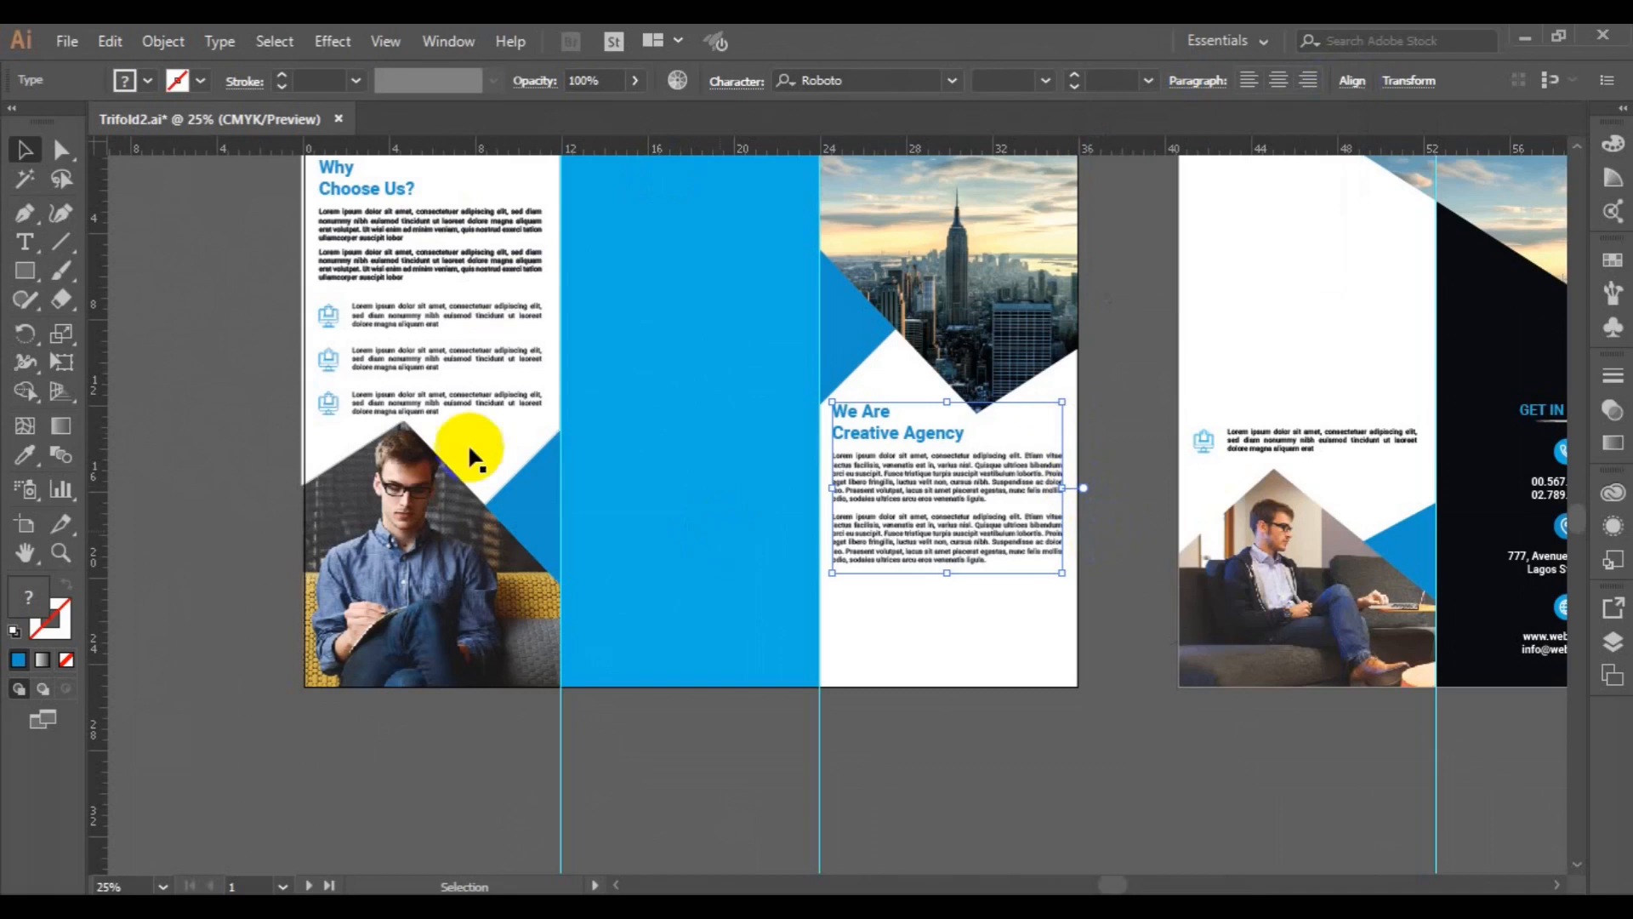
Step: Ungroup the first panel's text and icon content, and copy its three icon-and-text rows below the third panel's paragraphs
click(401, 360)
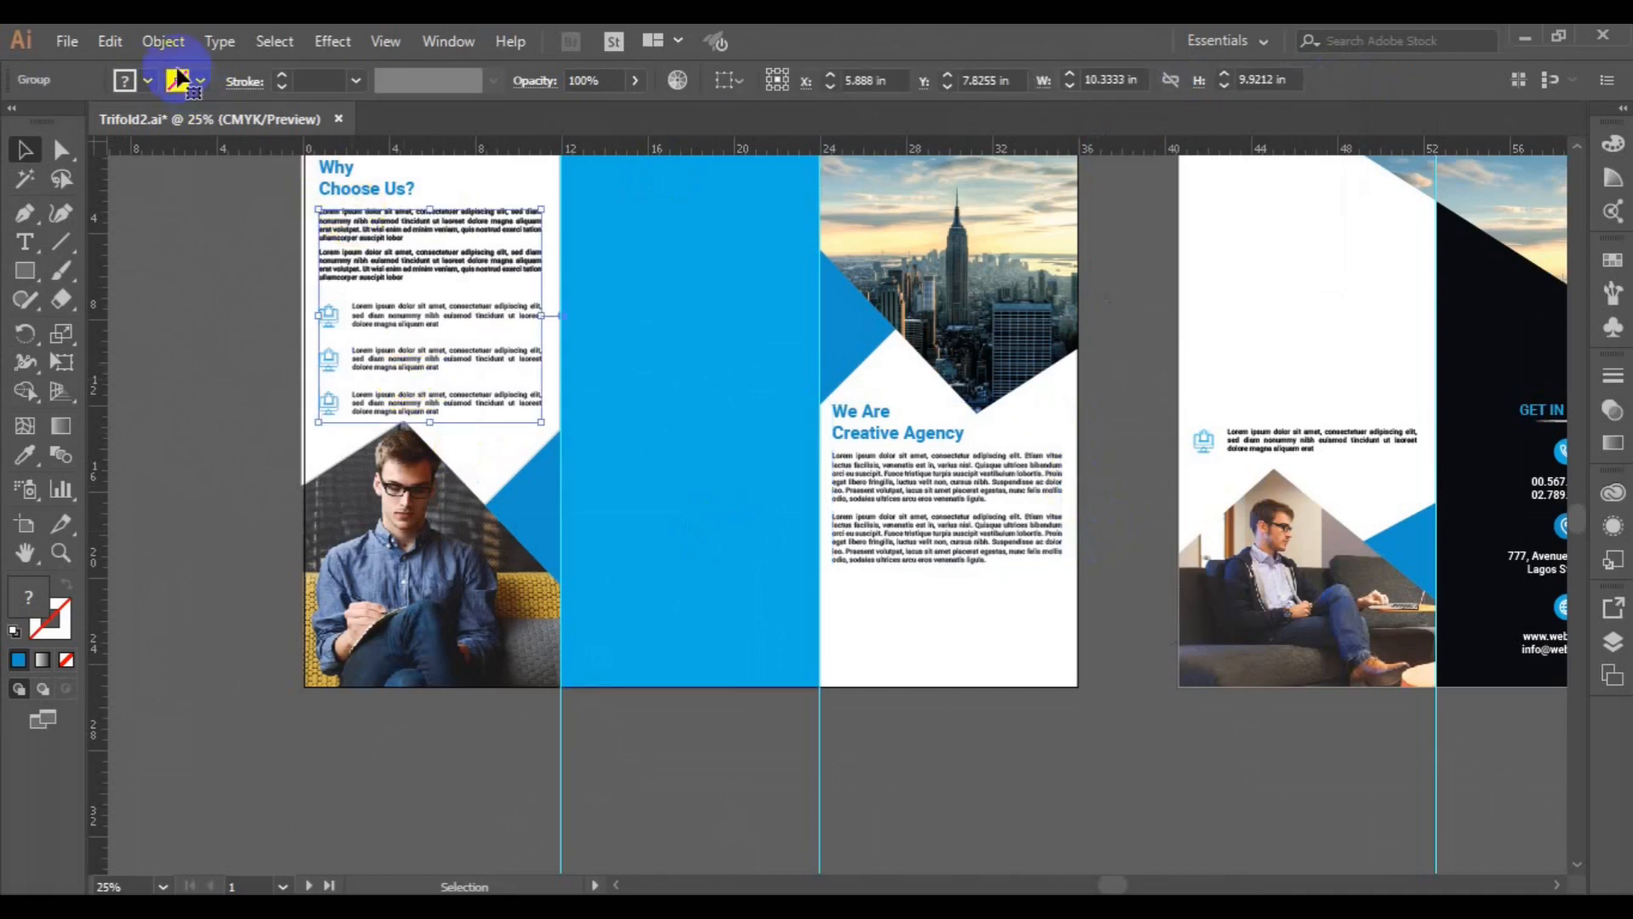
click(163, 41)
click(263, 117)
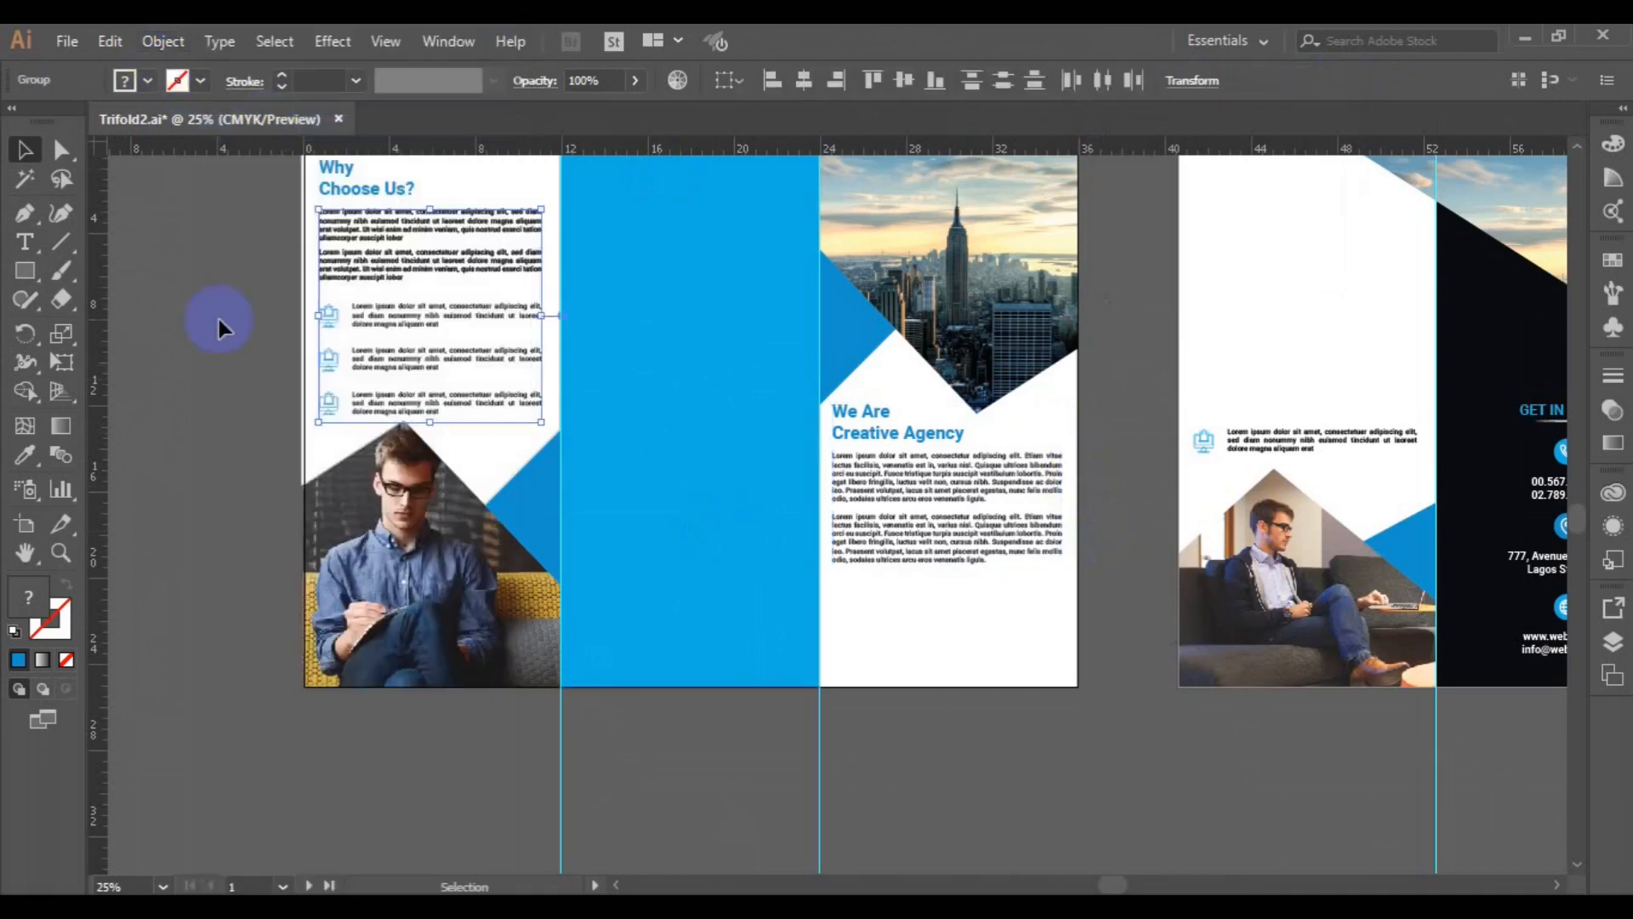
click(386, 313)
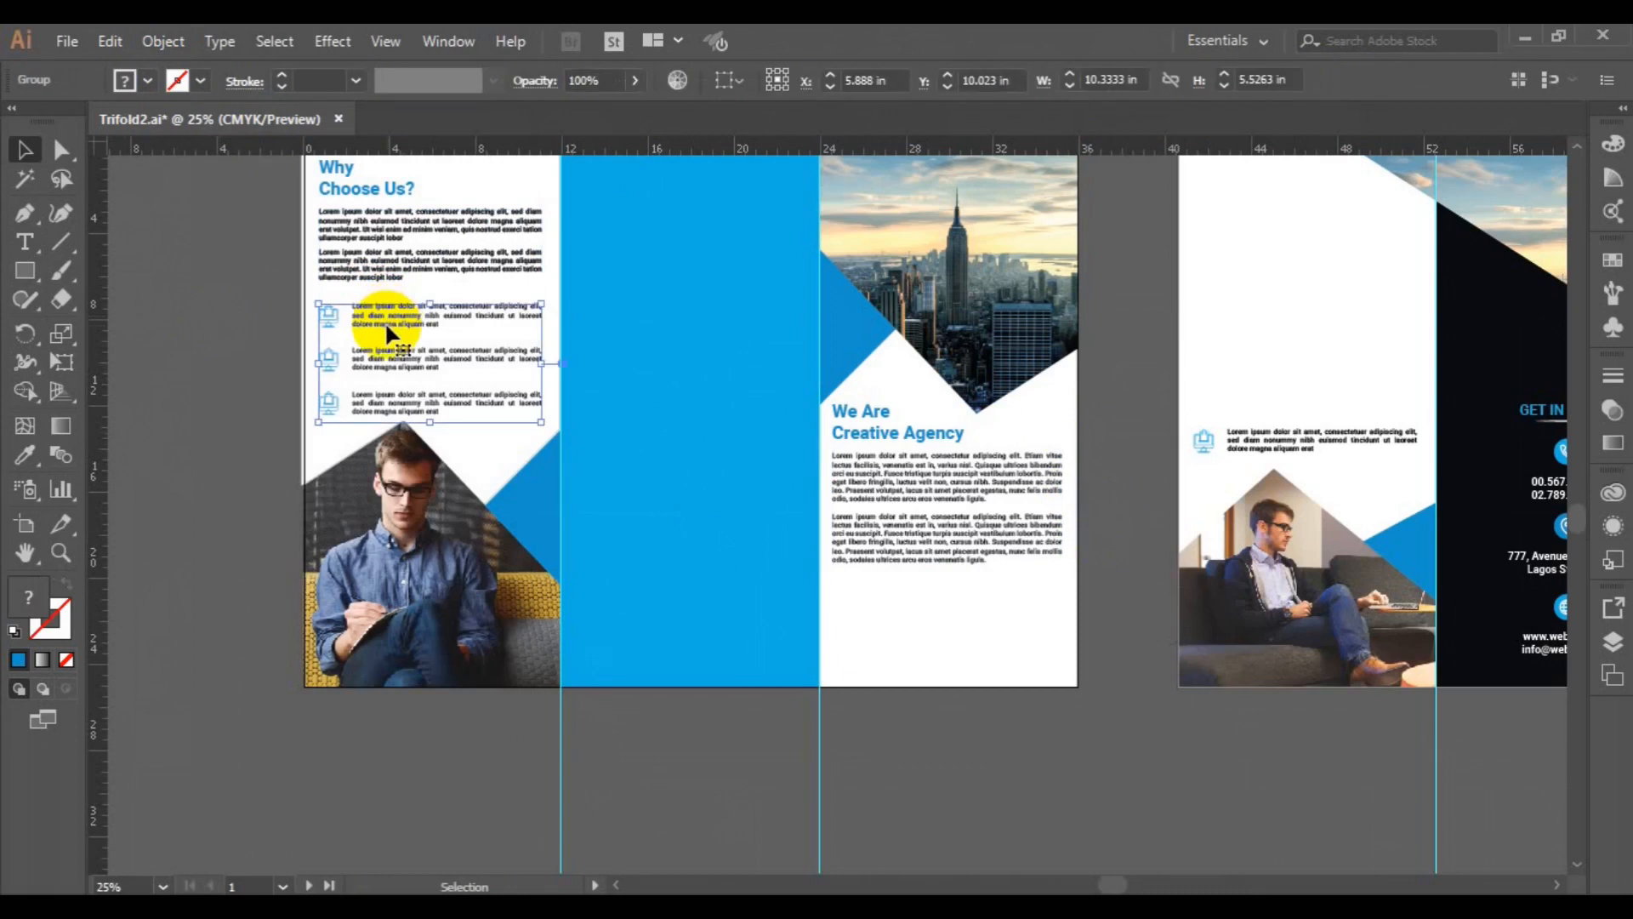
drag(390, 335, 901, 599)
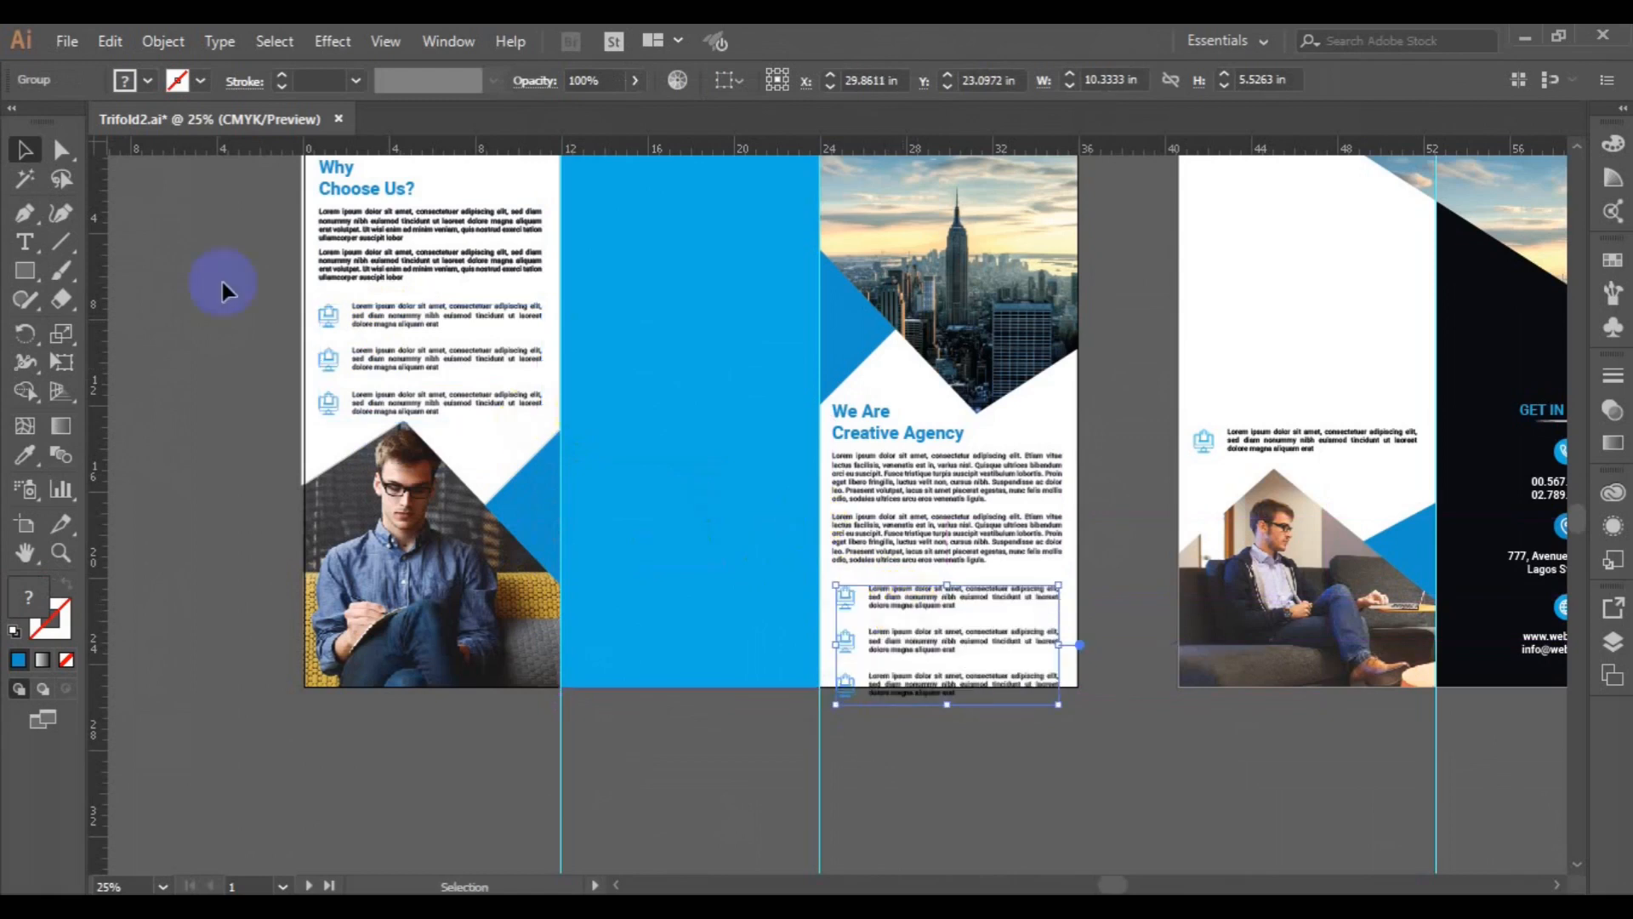
Step: Ungroup the copied icon rows and delete the lowest one that overhangs the page edge
click(163, 41)
click(255, 120)
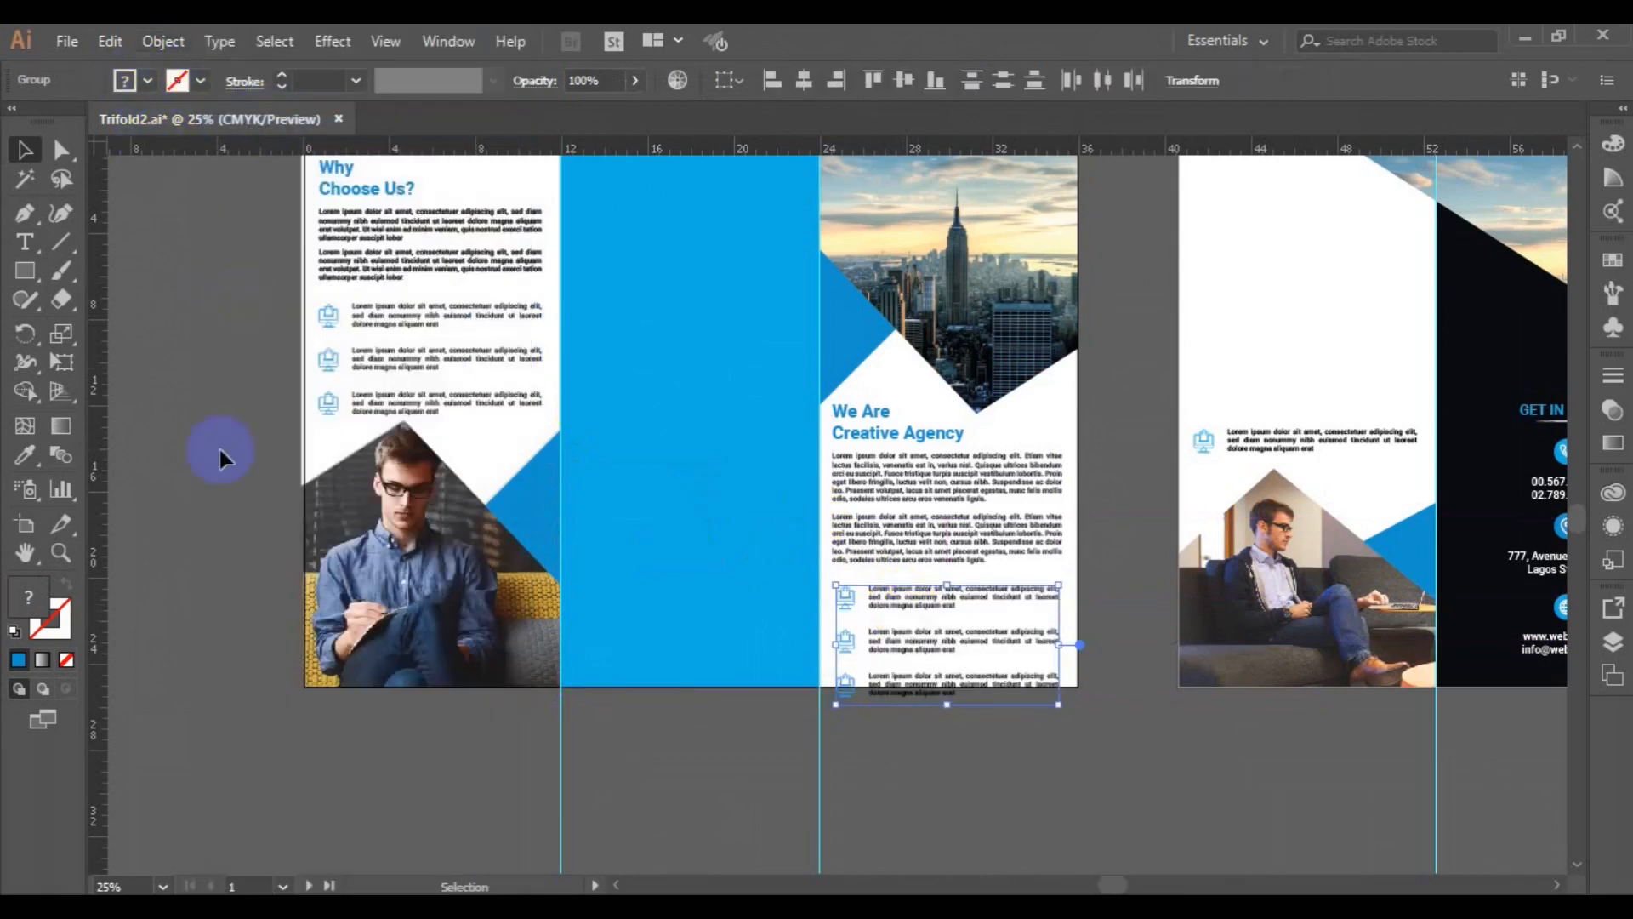
click(924, 705)
key(Delete)
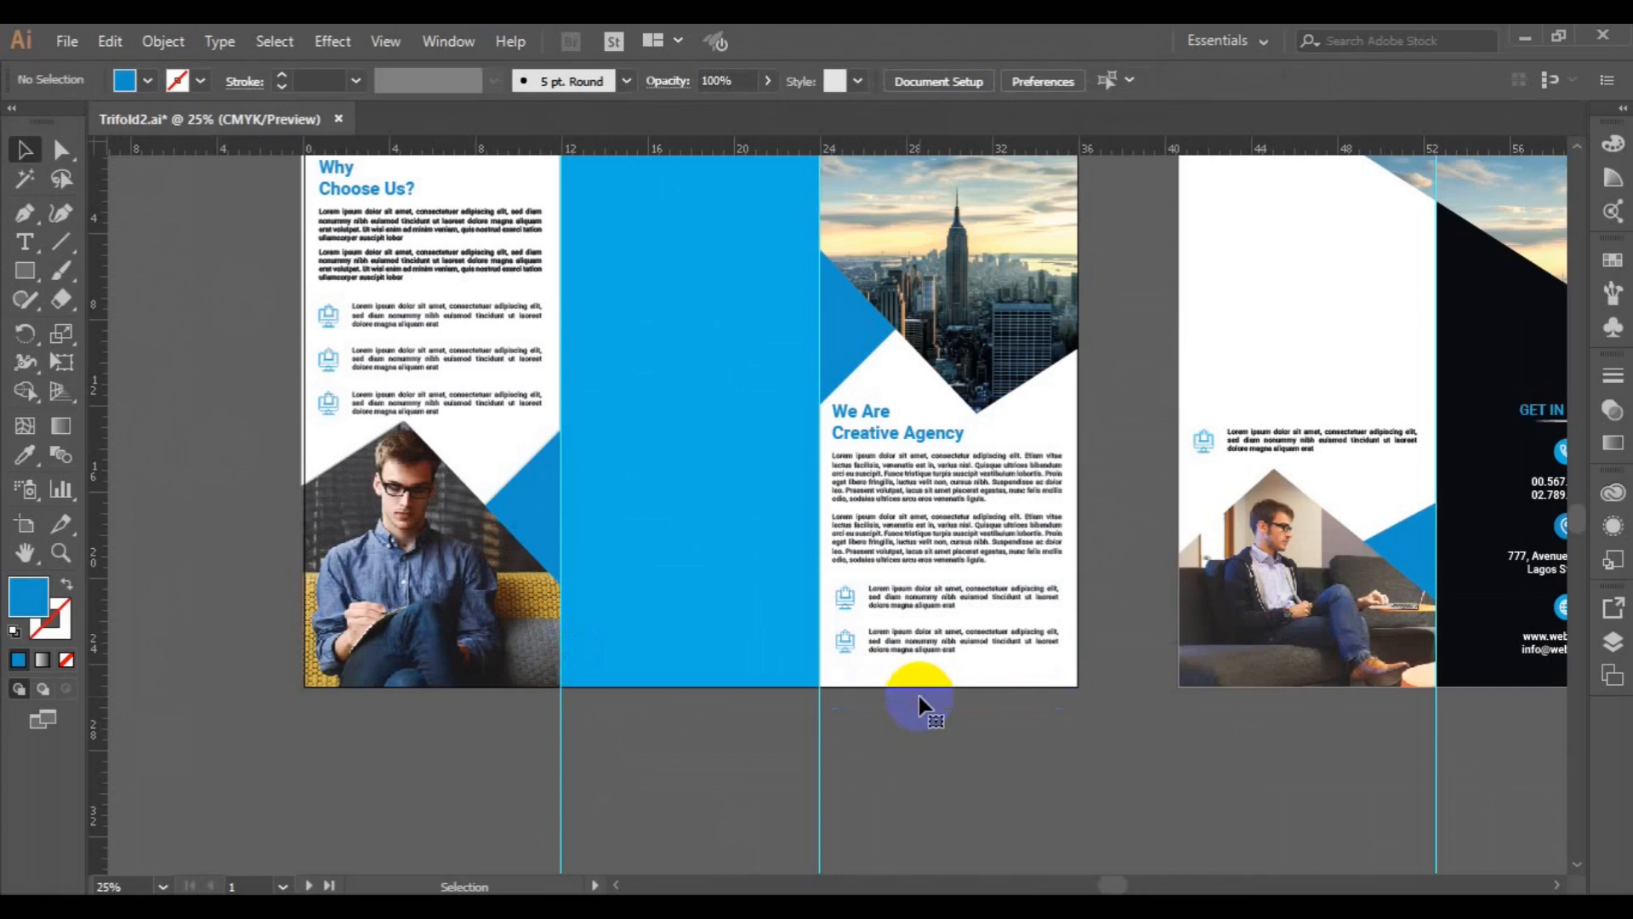
Step: Group the third panel's two icon rows and align them with the paragraphs and heading by their left edges
click(948, 607)
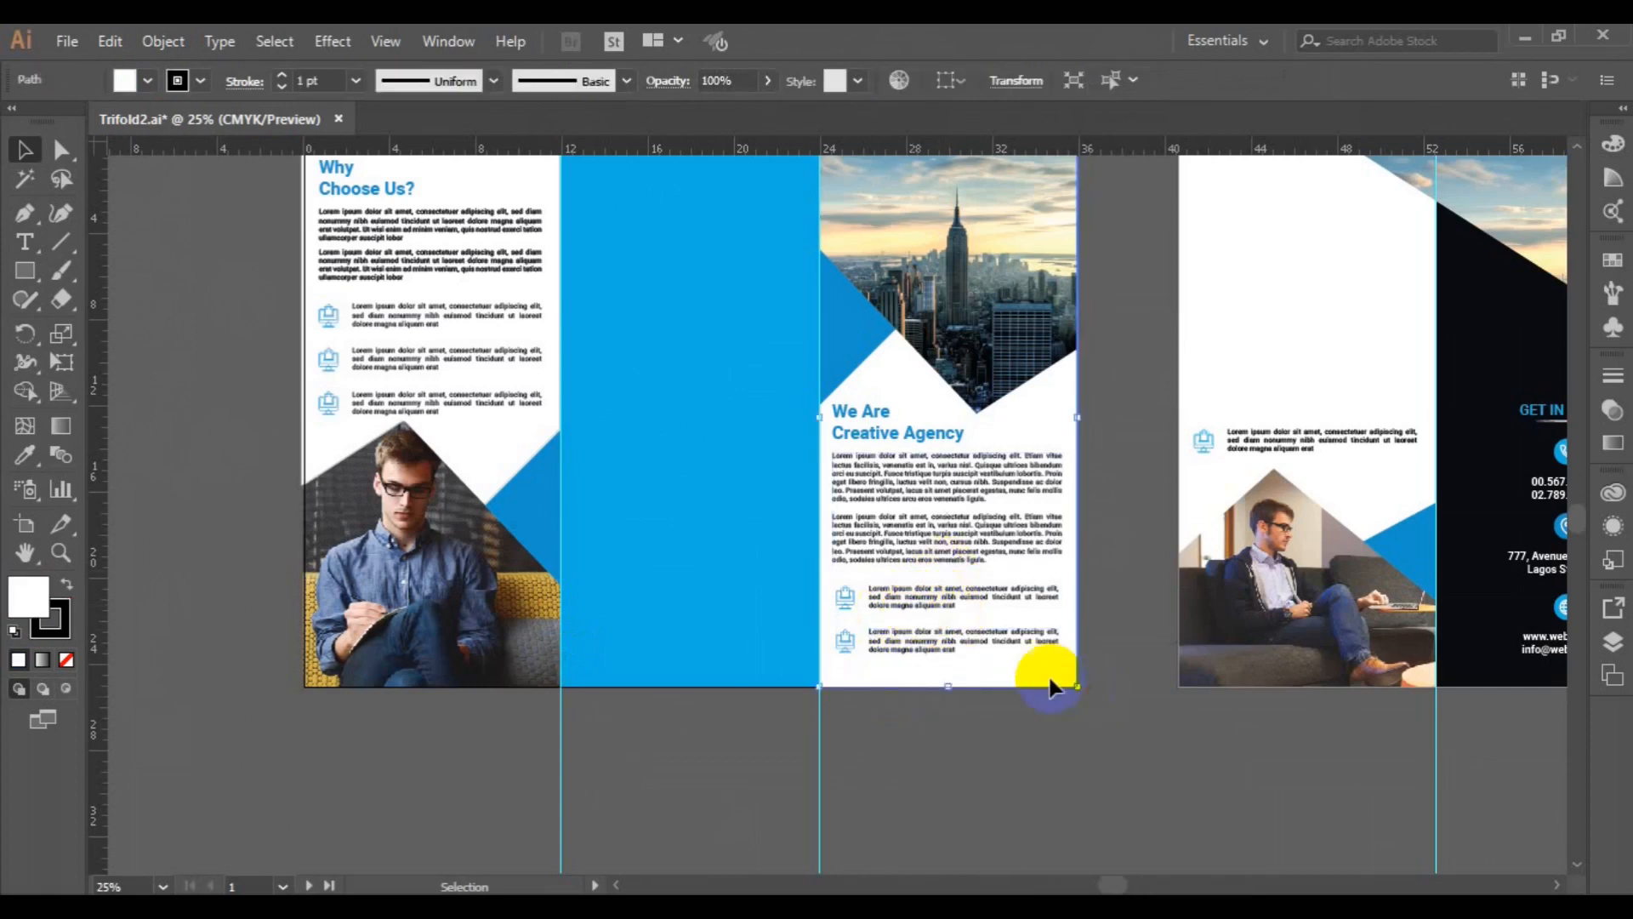
click(935, 653)
click(932, 645)
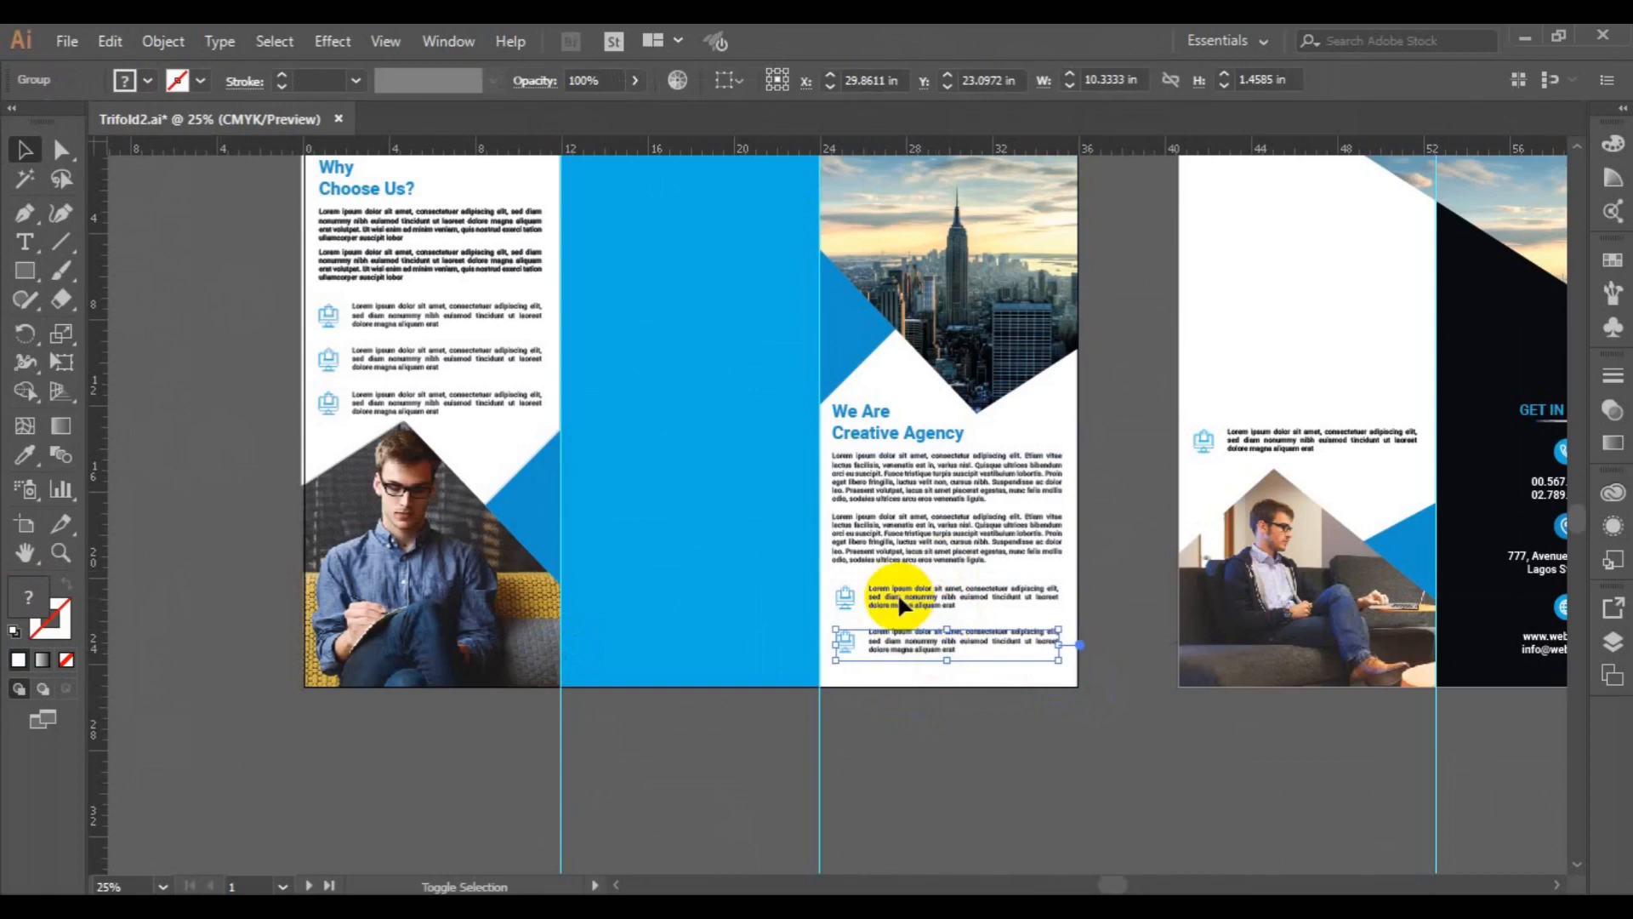
shift+click(897, 592)
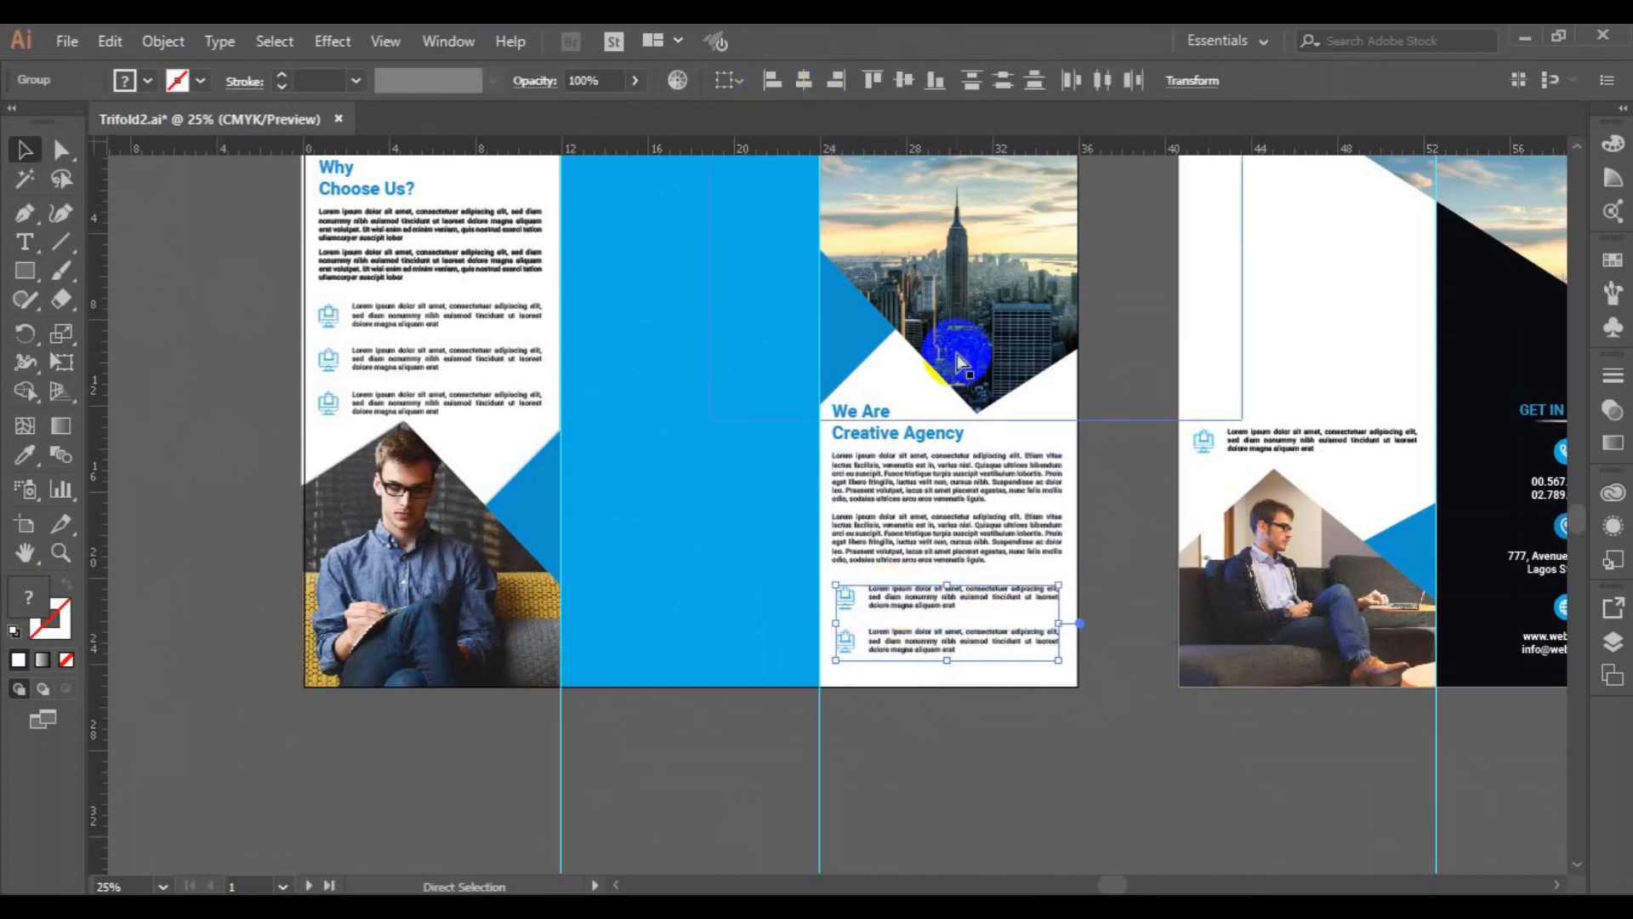
key(ctrl+g)
shift+click(911, 490)
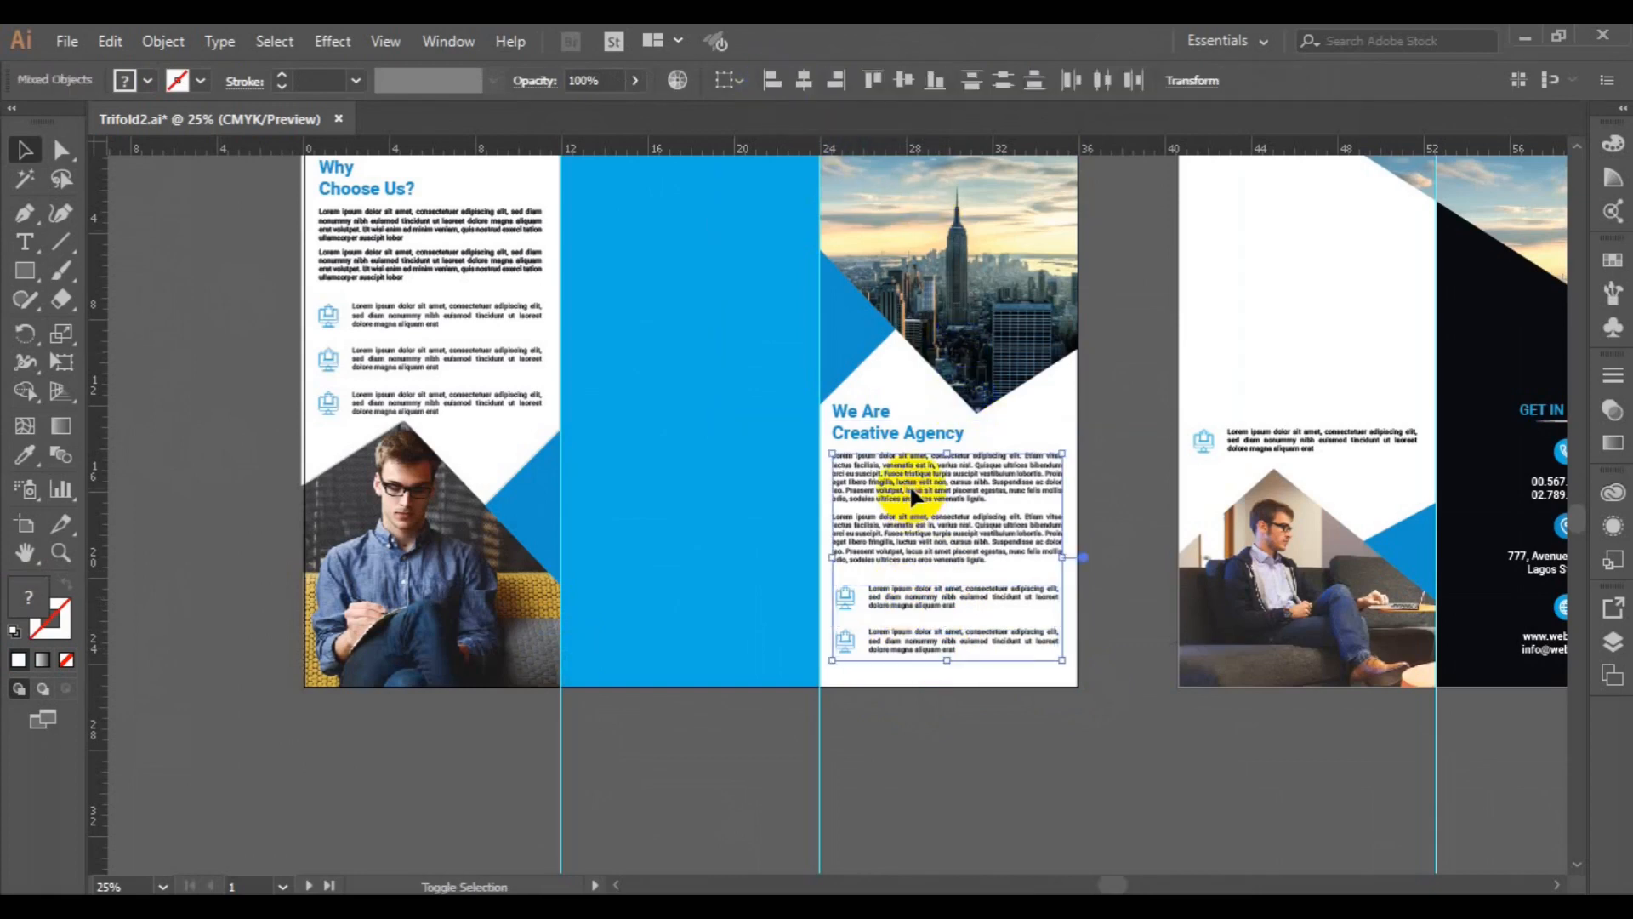
click(779, 84)
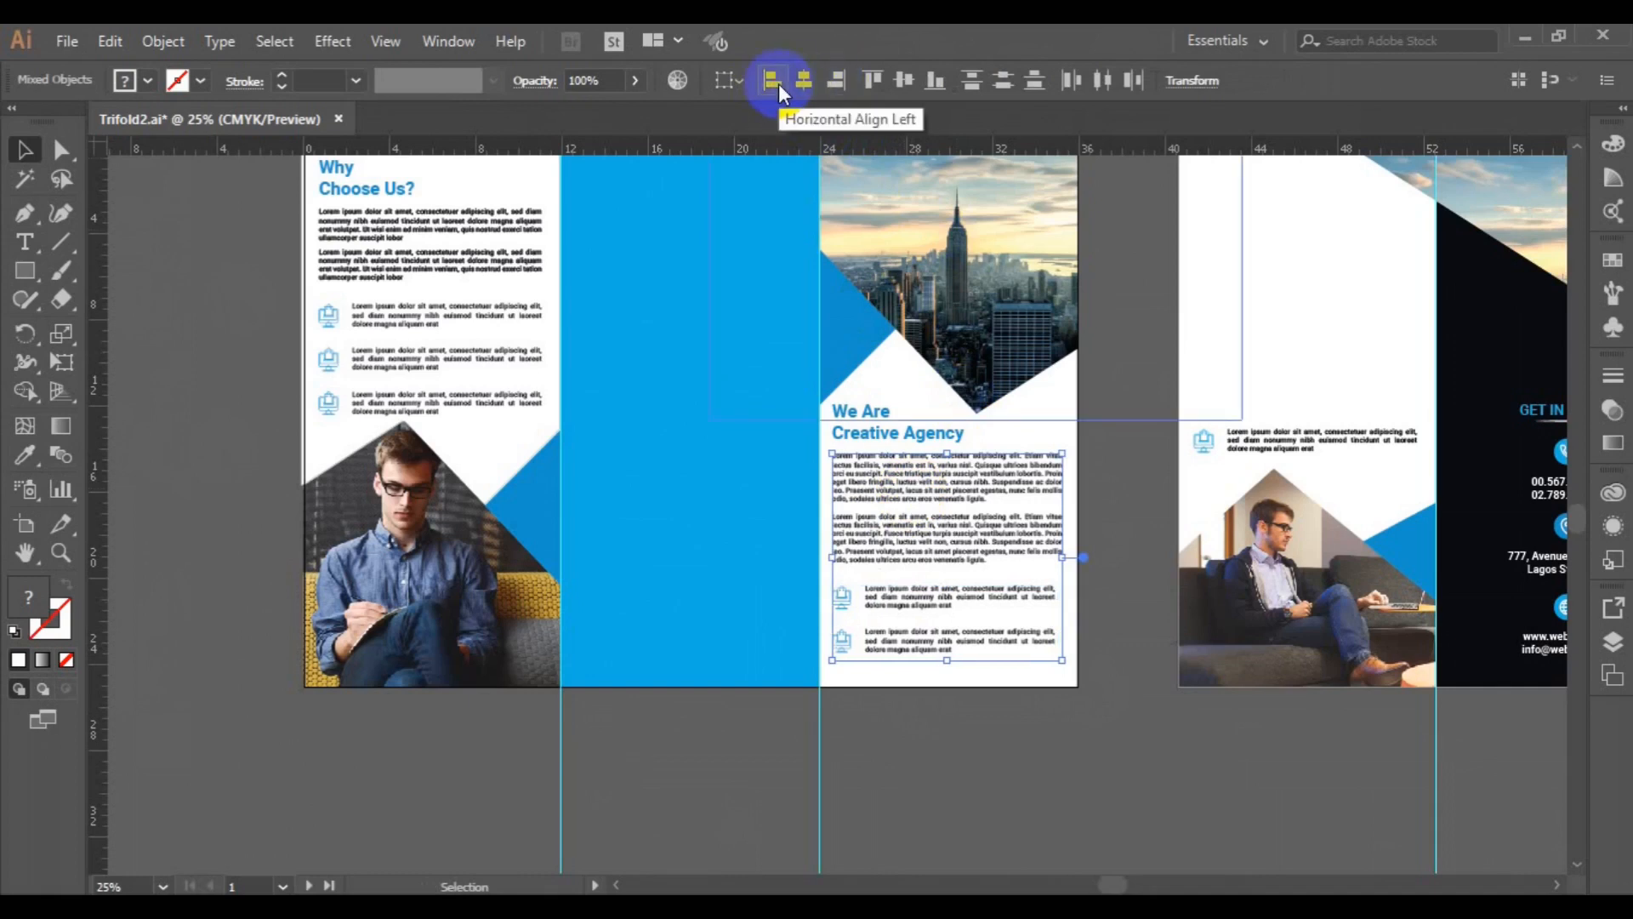
shift+click(871, 429)
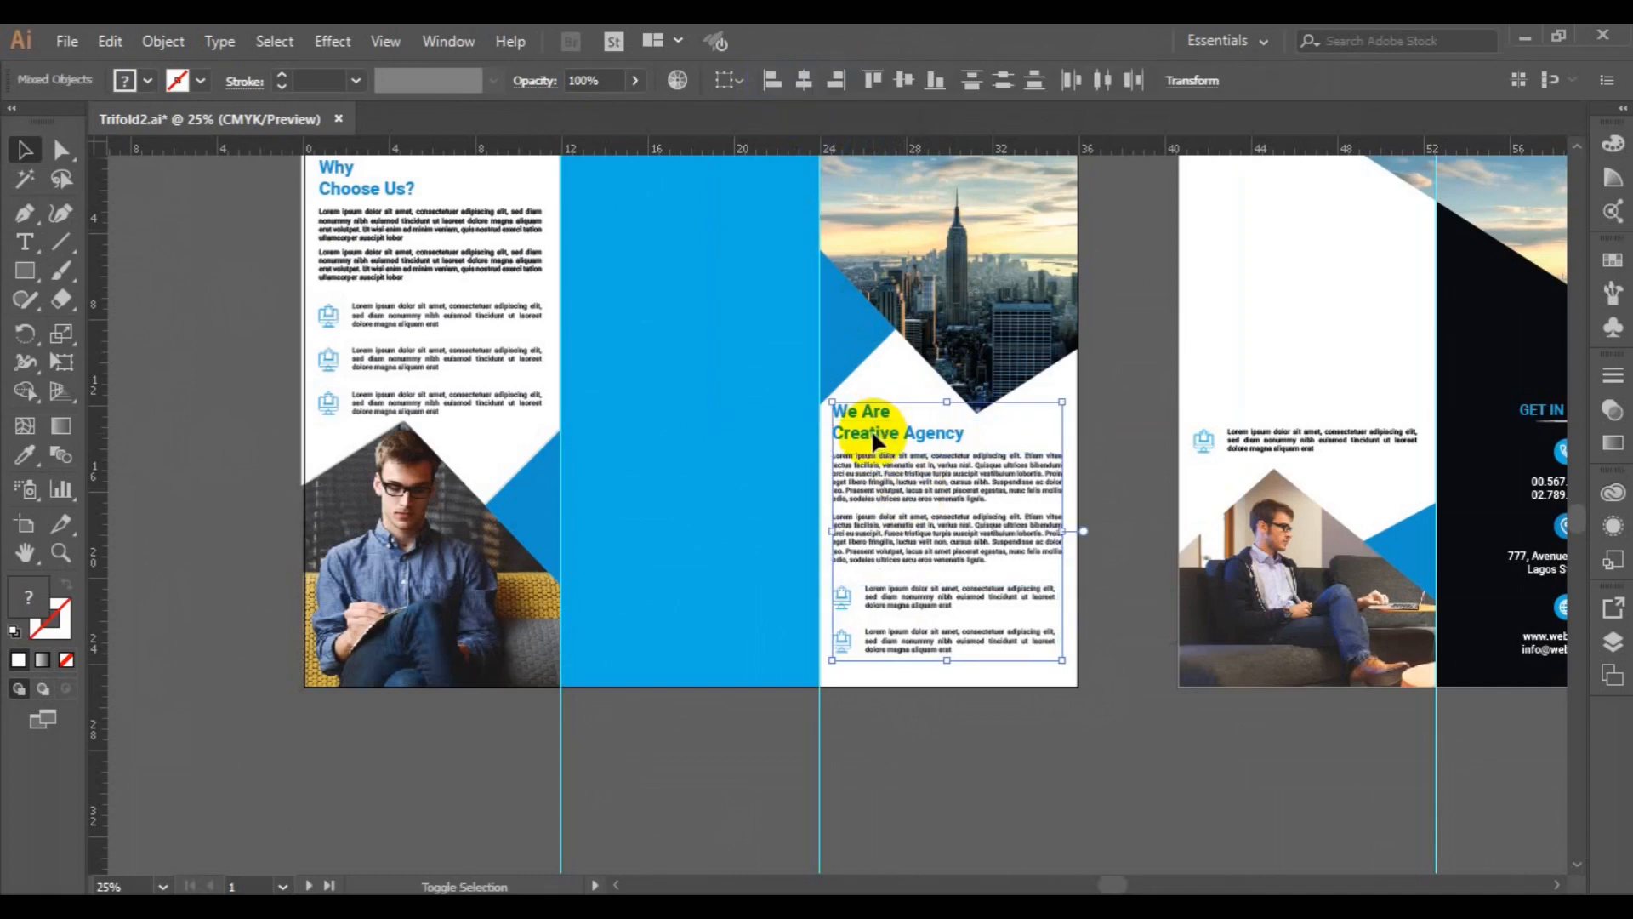
click(779, 81)
Step: Copy the first panel's heading, paragraphs and three icon rows onto the outside page's white panel and left-align them with its existing icon row
key(ctrl+minus)
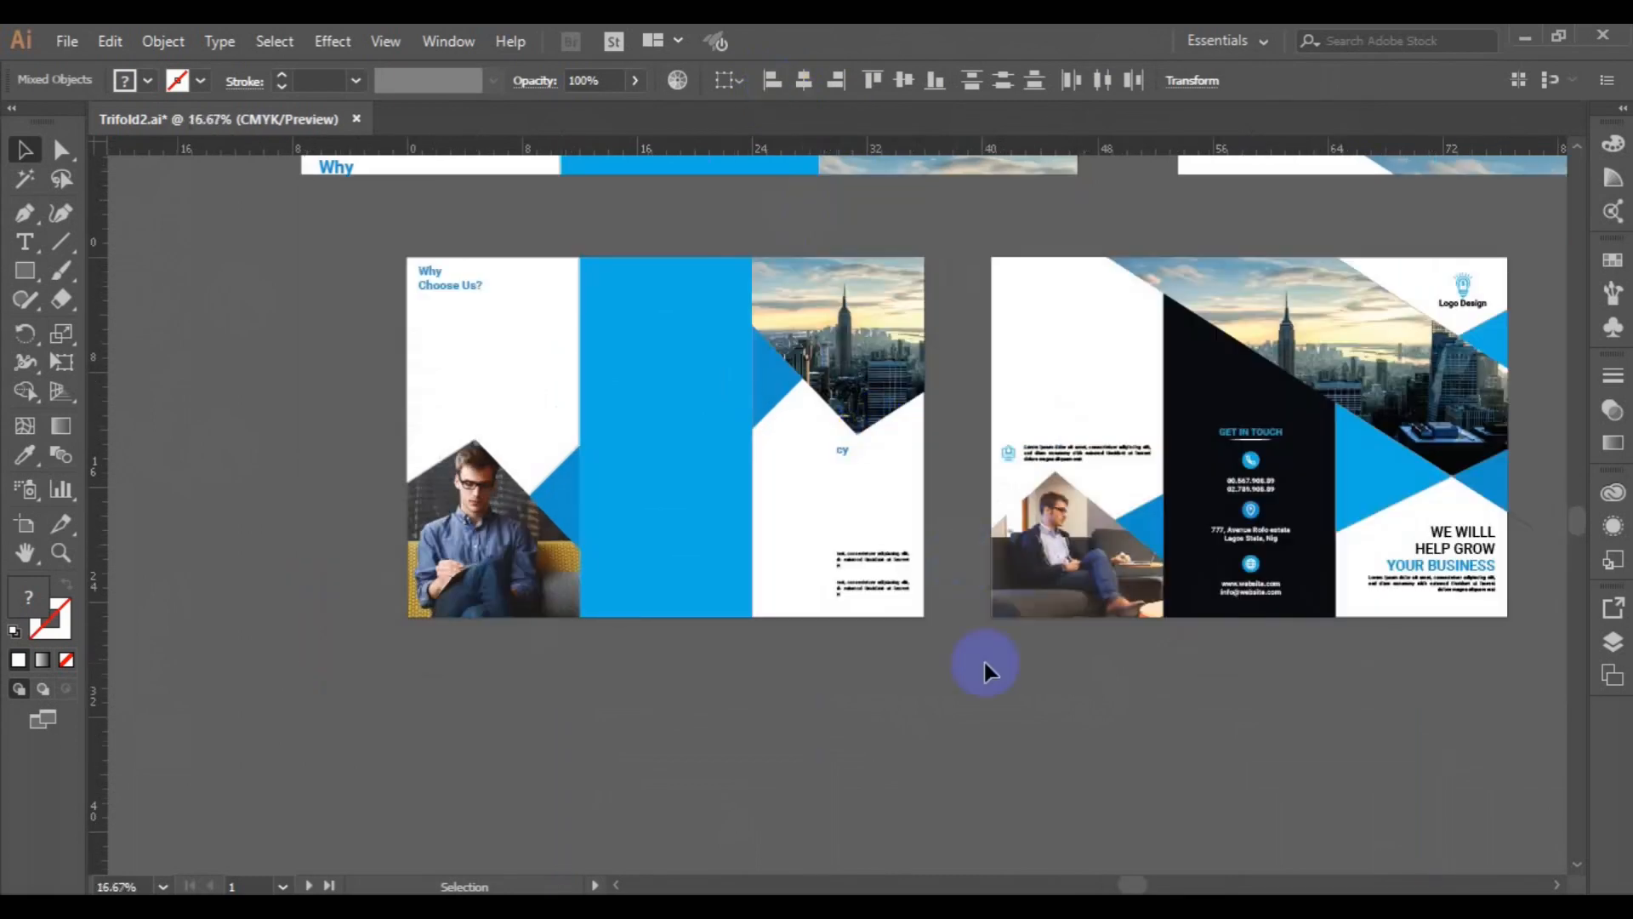
click(456, 320)
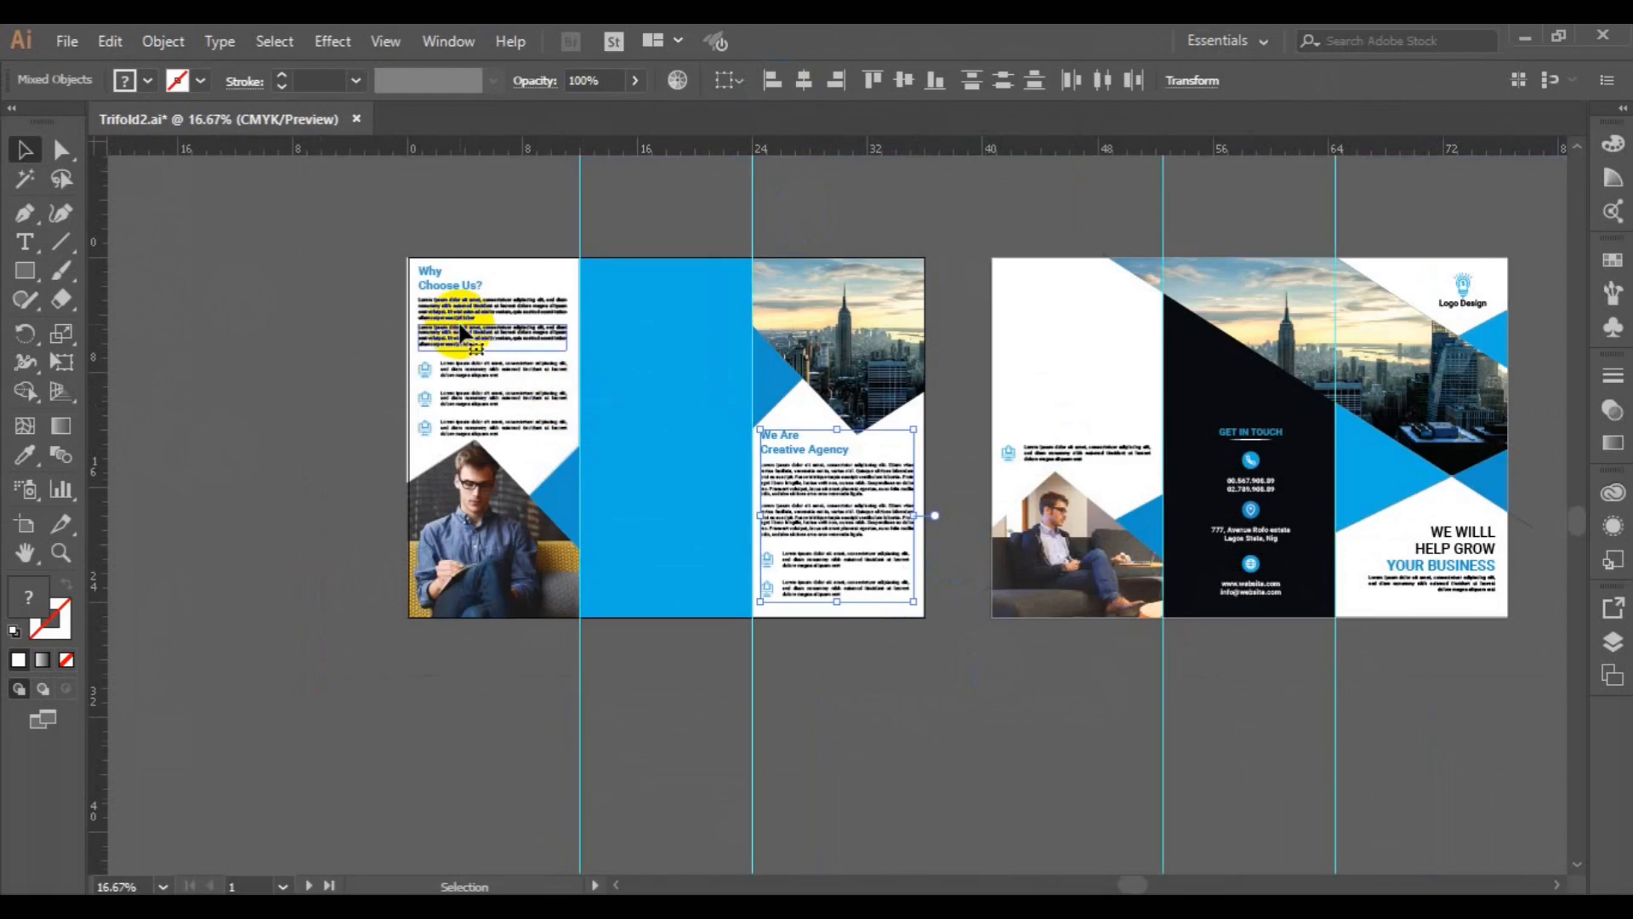
shift+click(442, 283)
shift+click(455, 374)
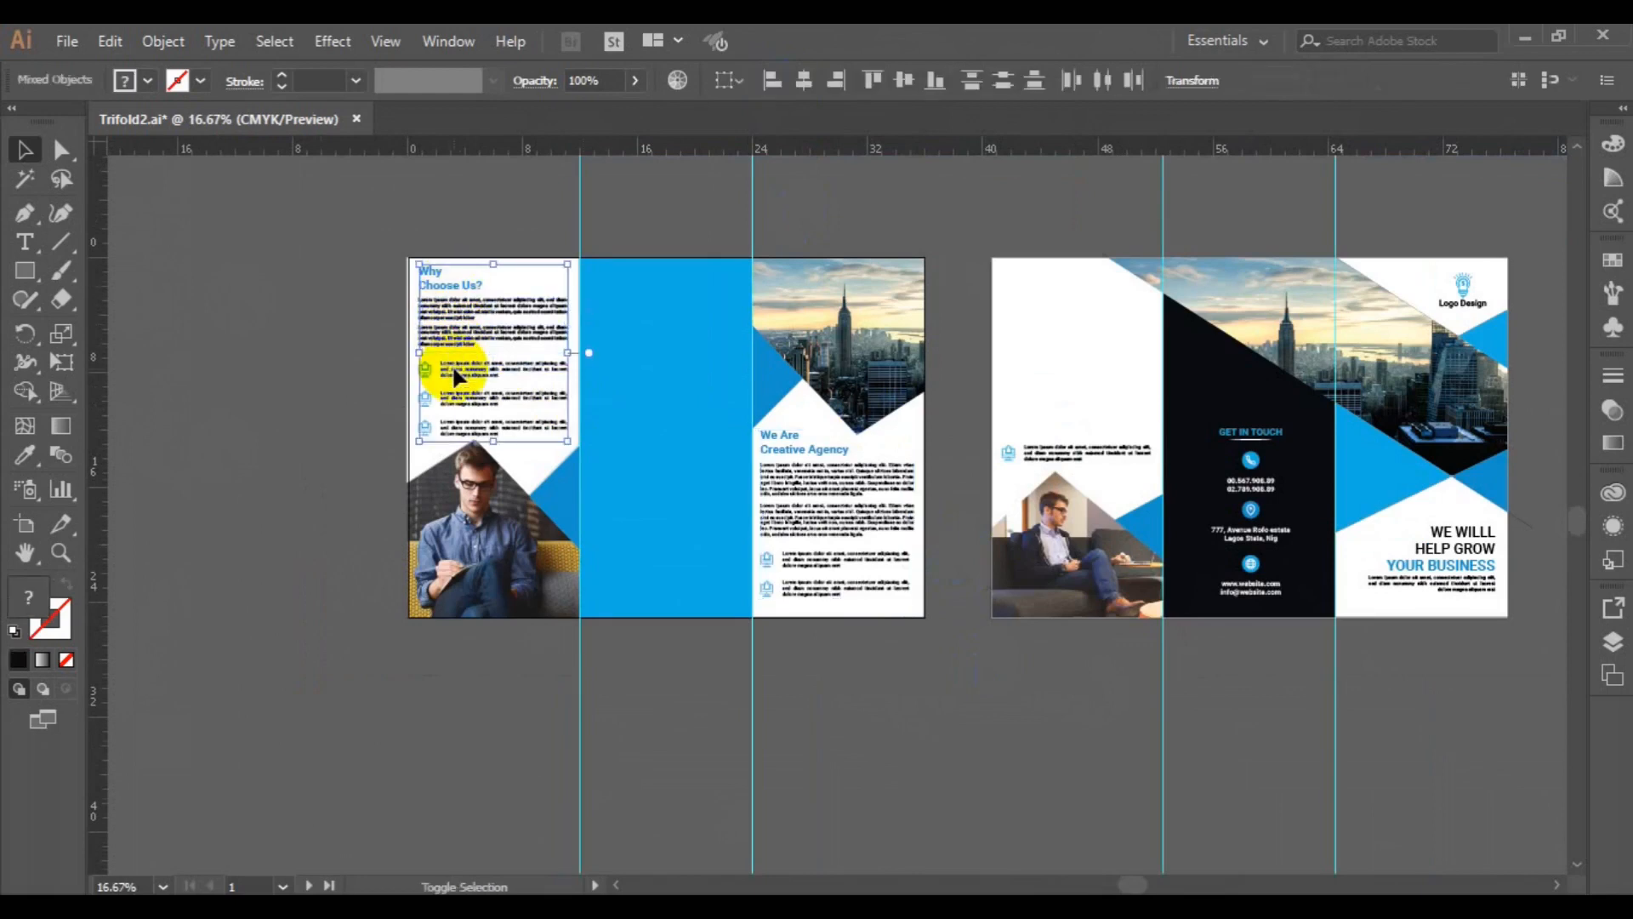
drag(454, 372, 1032, 365)
click(1040, 463)
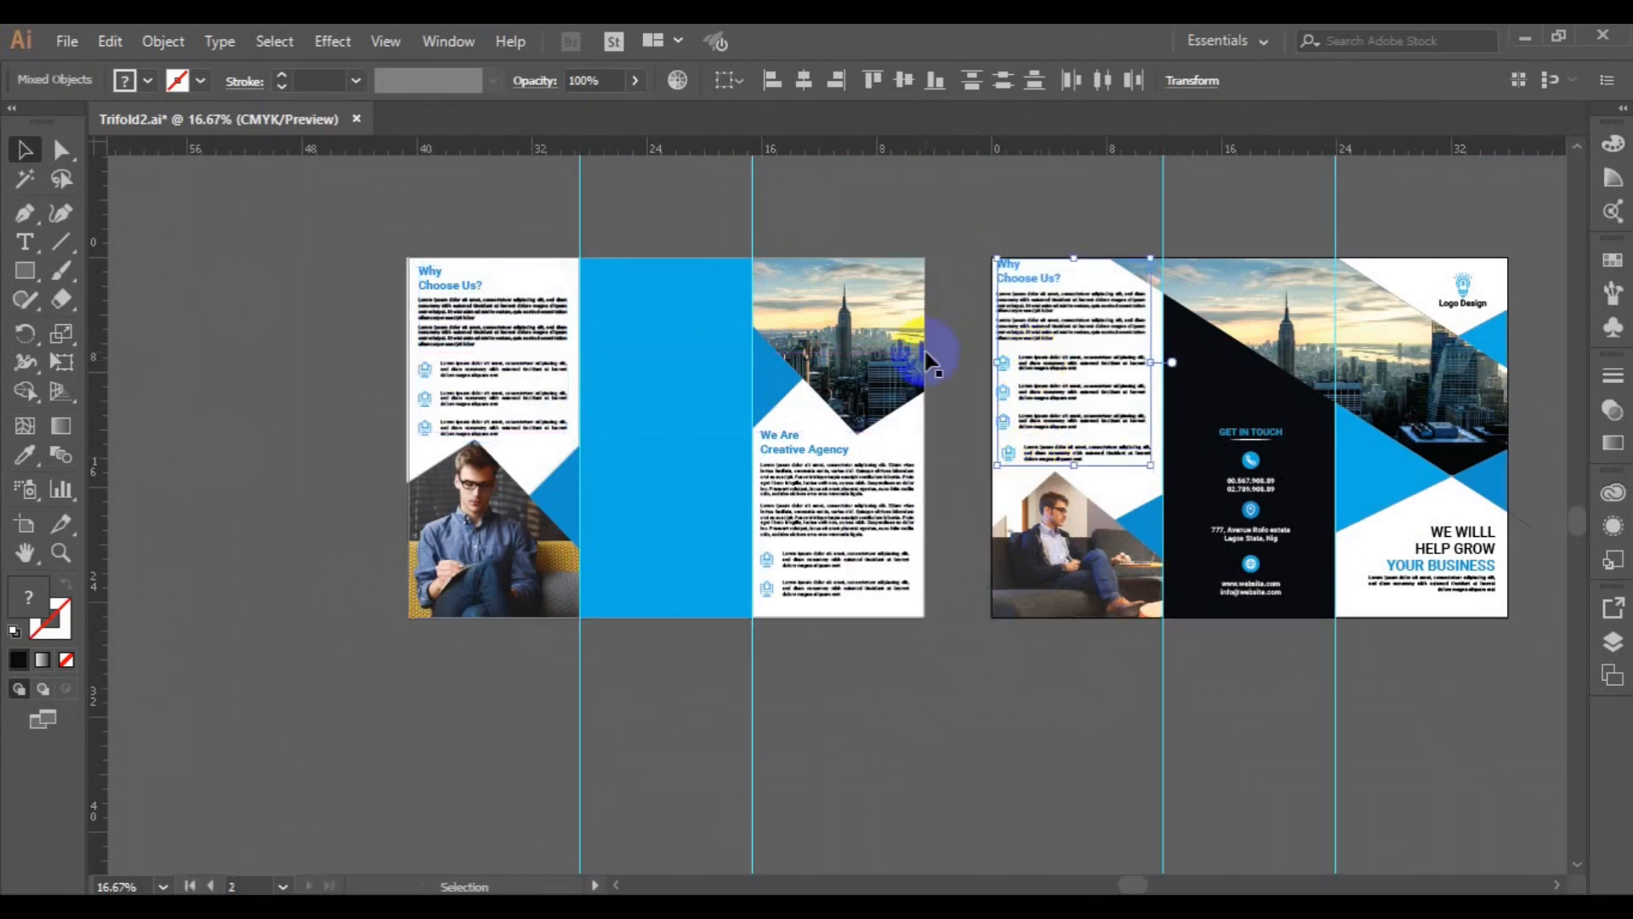
click(777, 94)
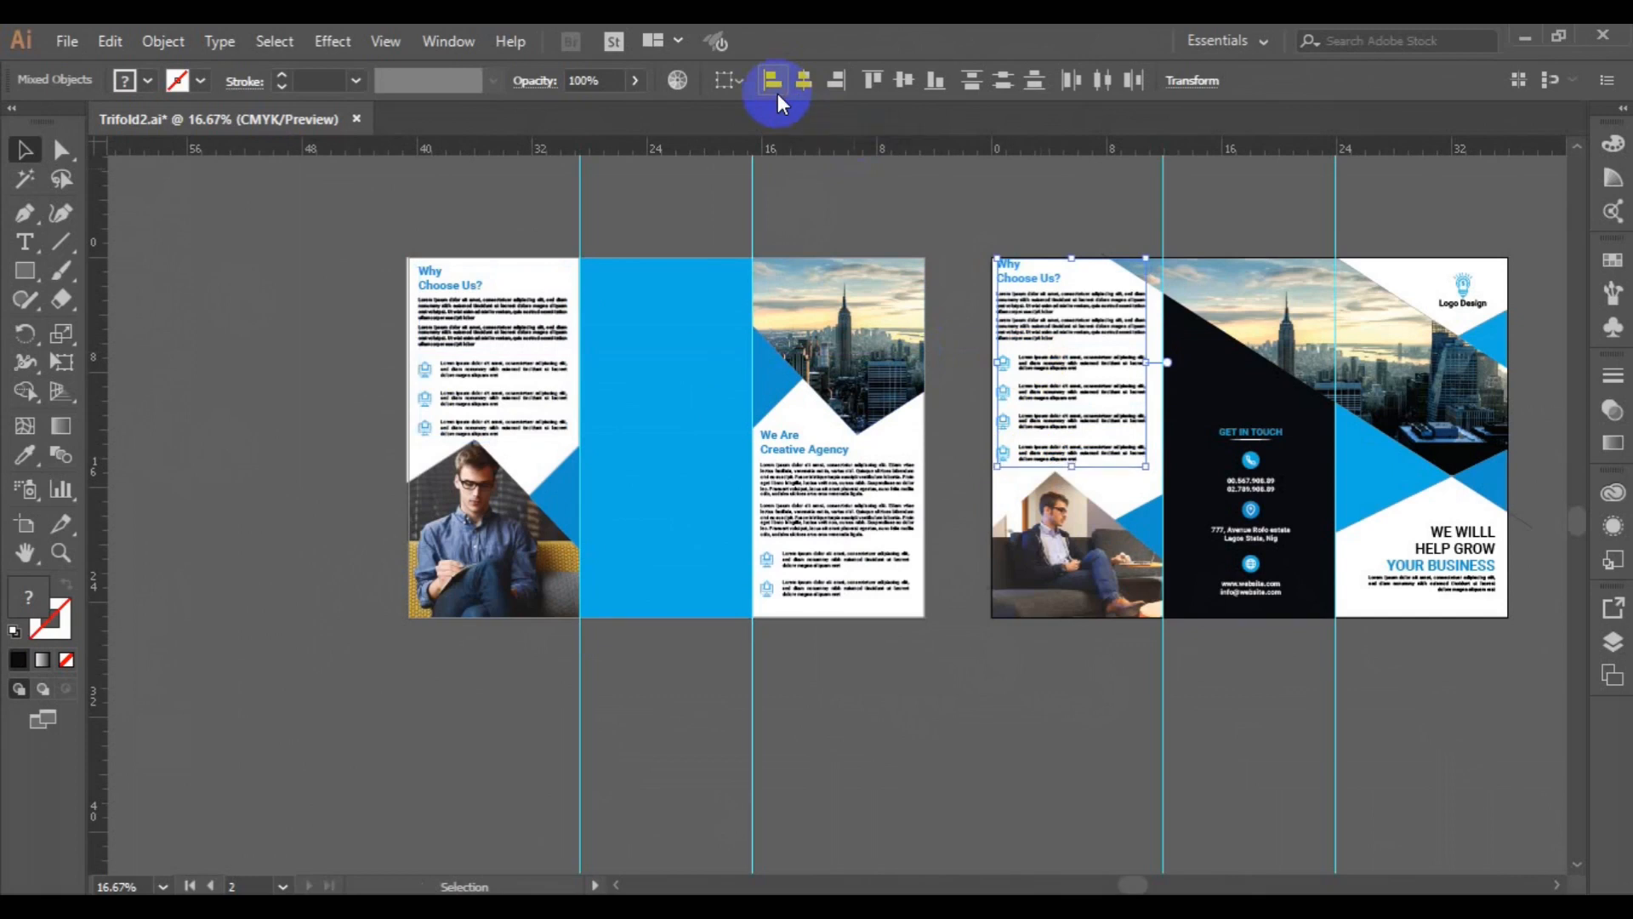
Step: Set the font size of the copied "Why Choose Us?" heading on the outside page to 48 pt
click(1021, 285)
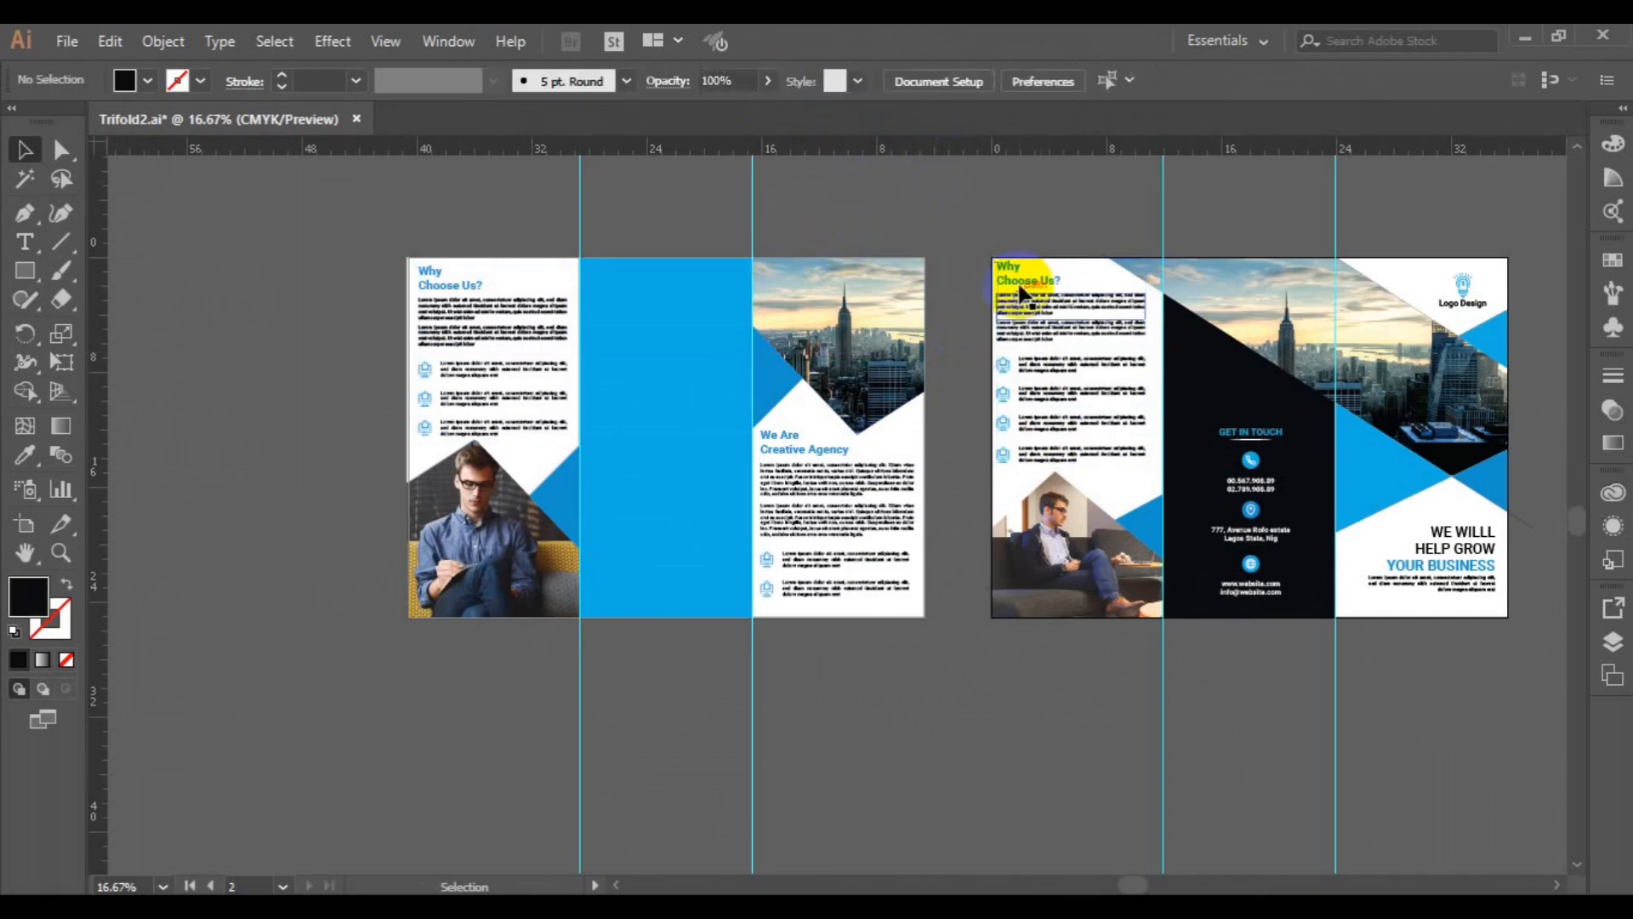
click(1019, 281)
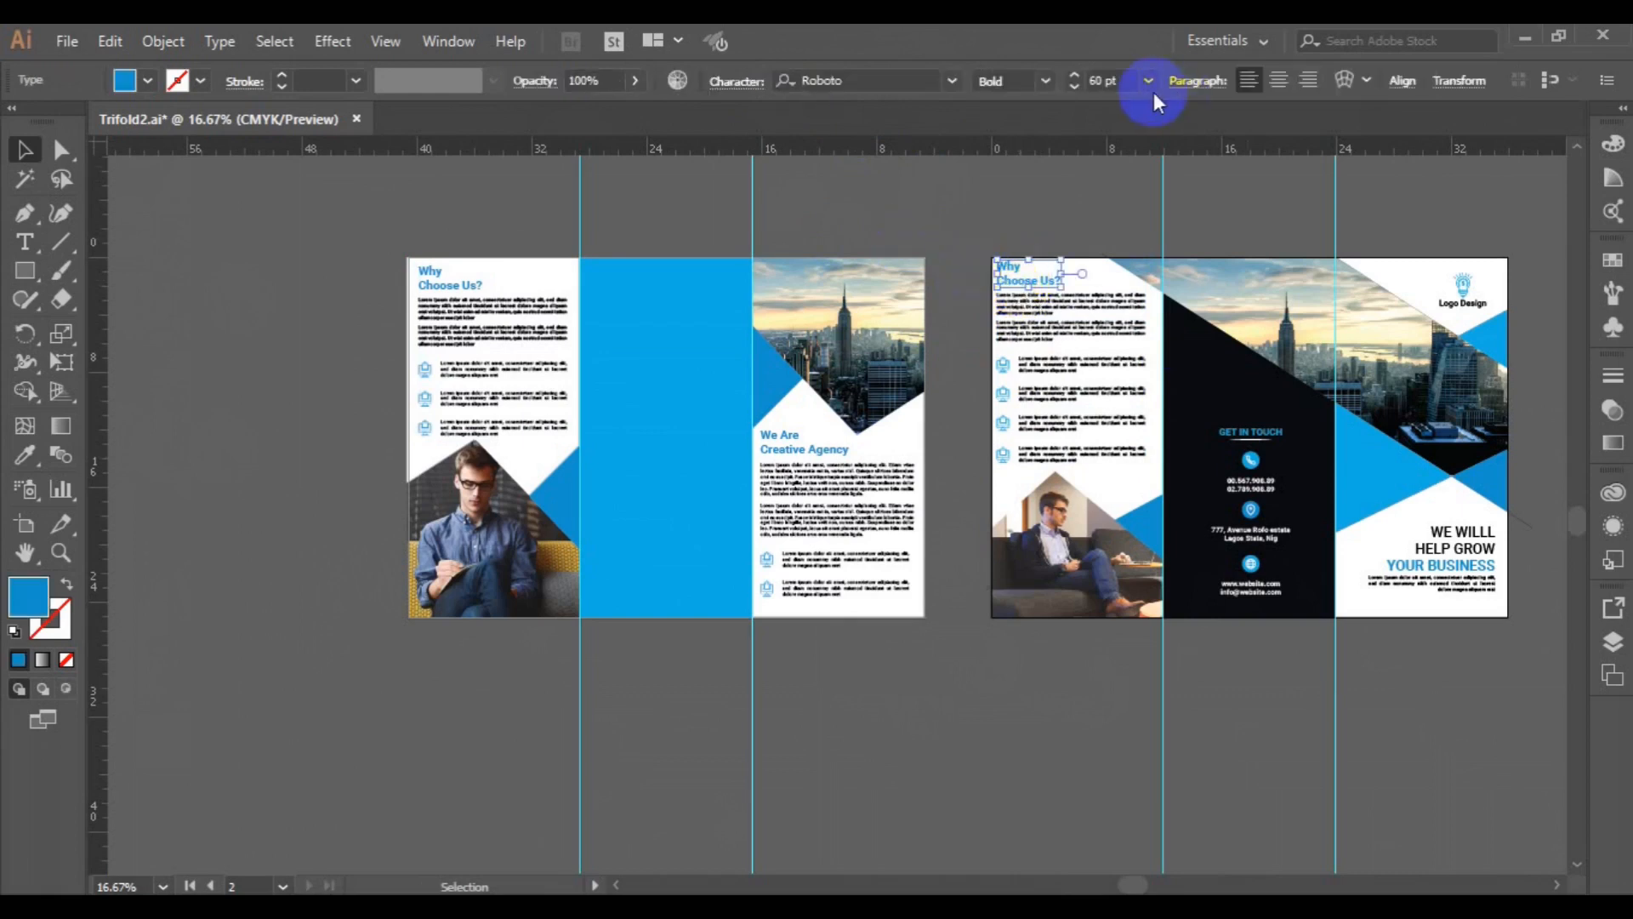
click(1149, 81)
click(1184, 451)
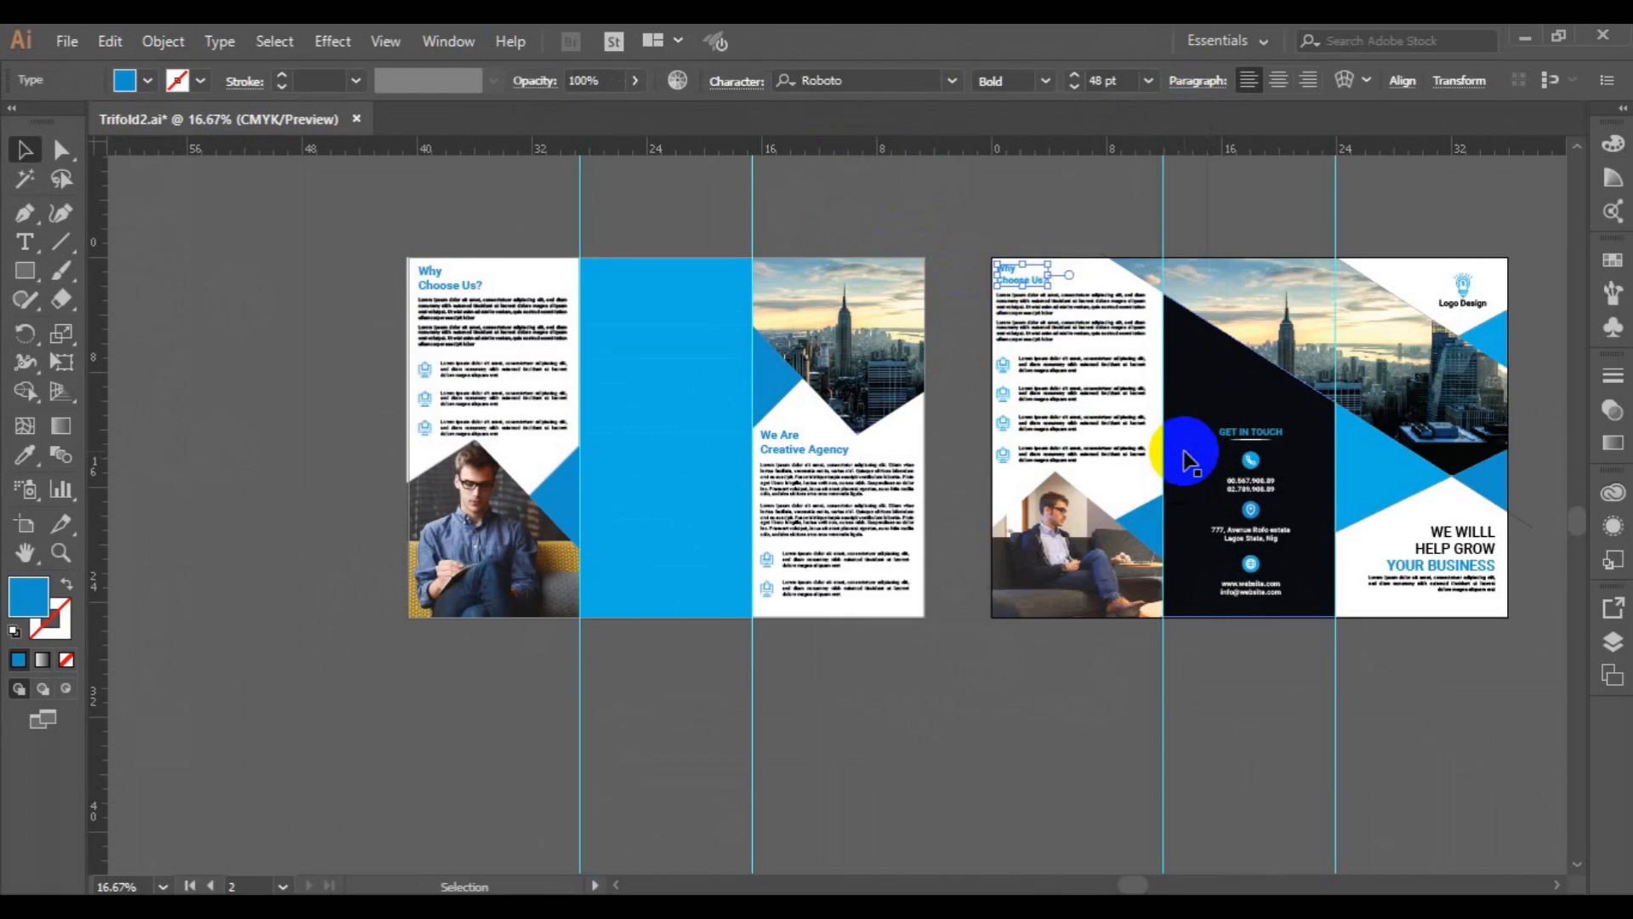
Step: Add the text "We are best for promoting your Business" on three lines beside the inside page and center-align its paragraph
click(389, 631)
click(24, 242)
click(293, 576)
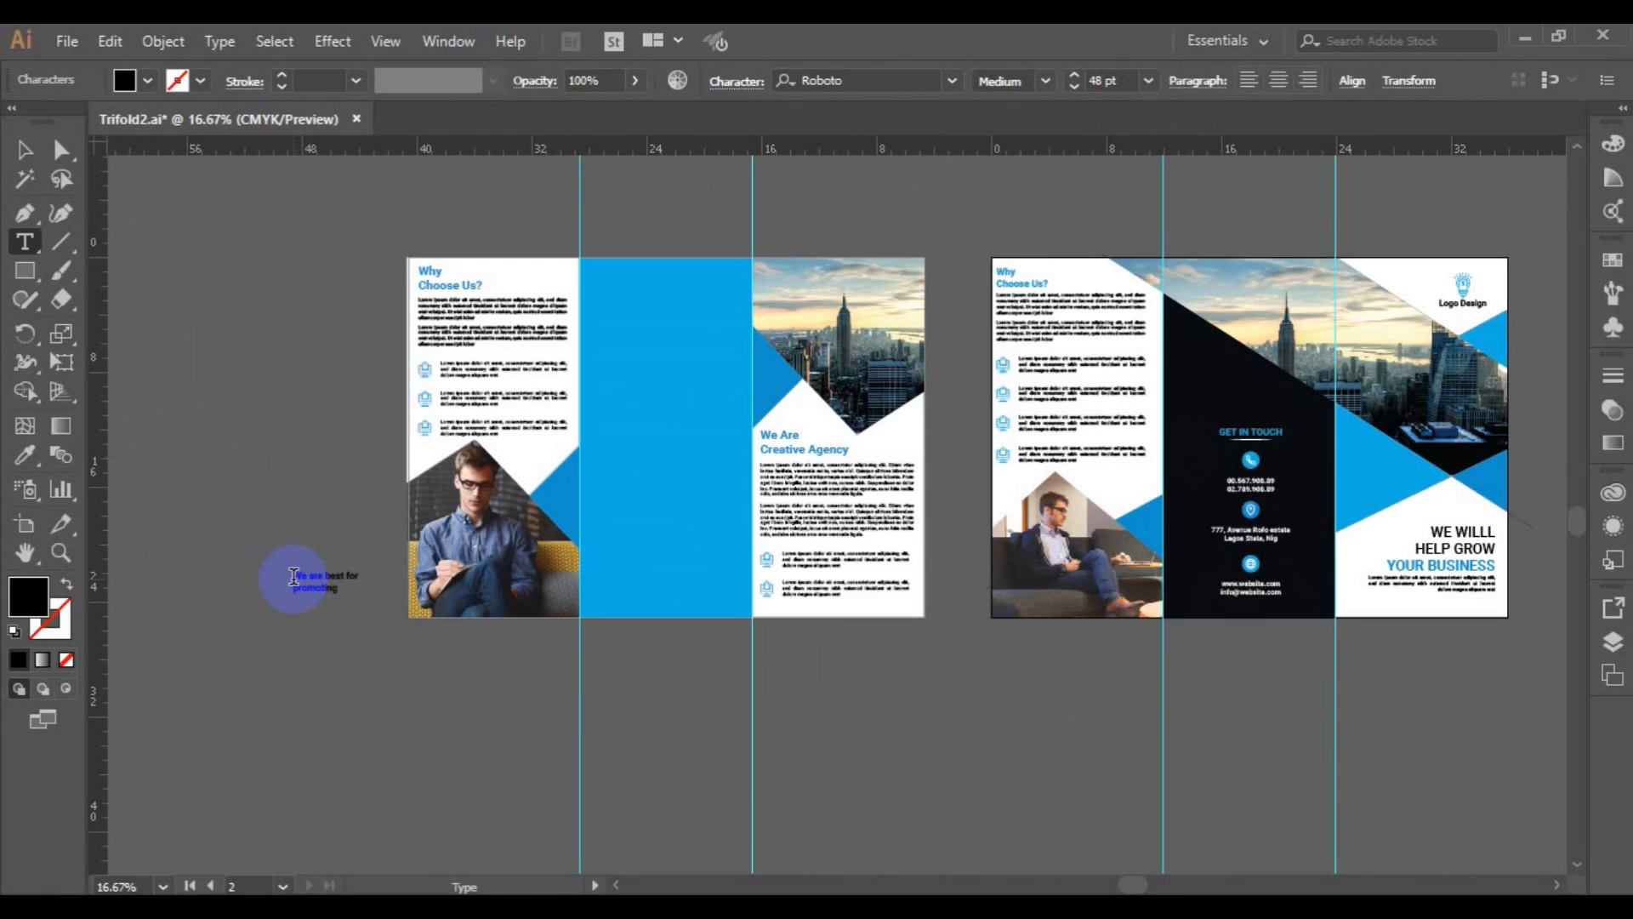
click(382, 637)
click(24, 150)
click(1278, 80)
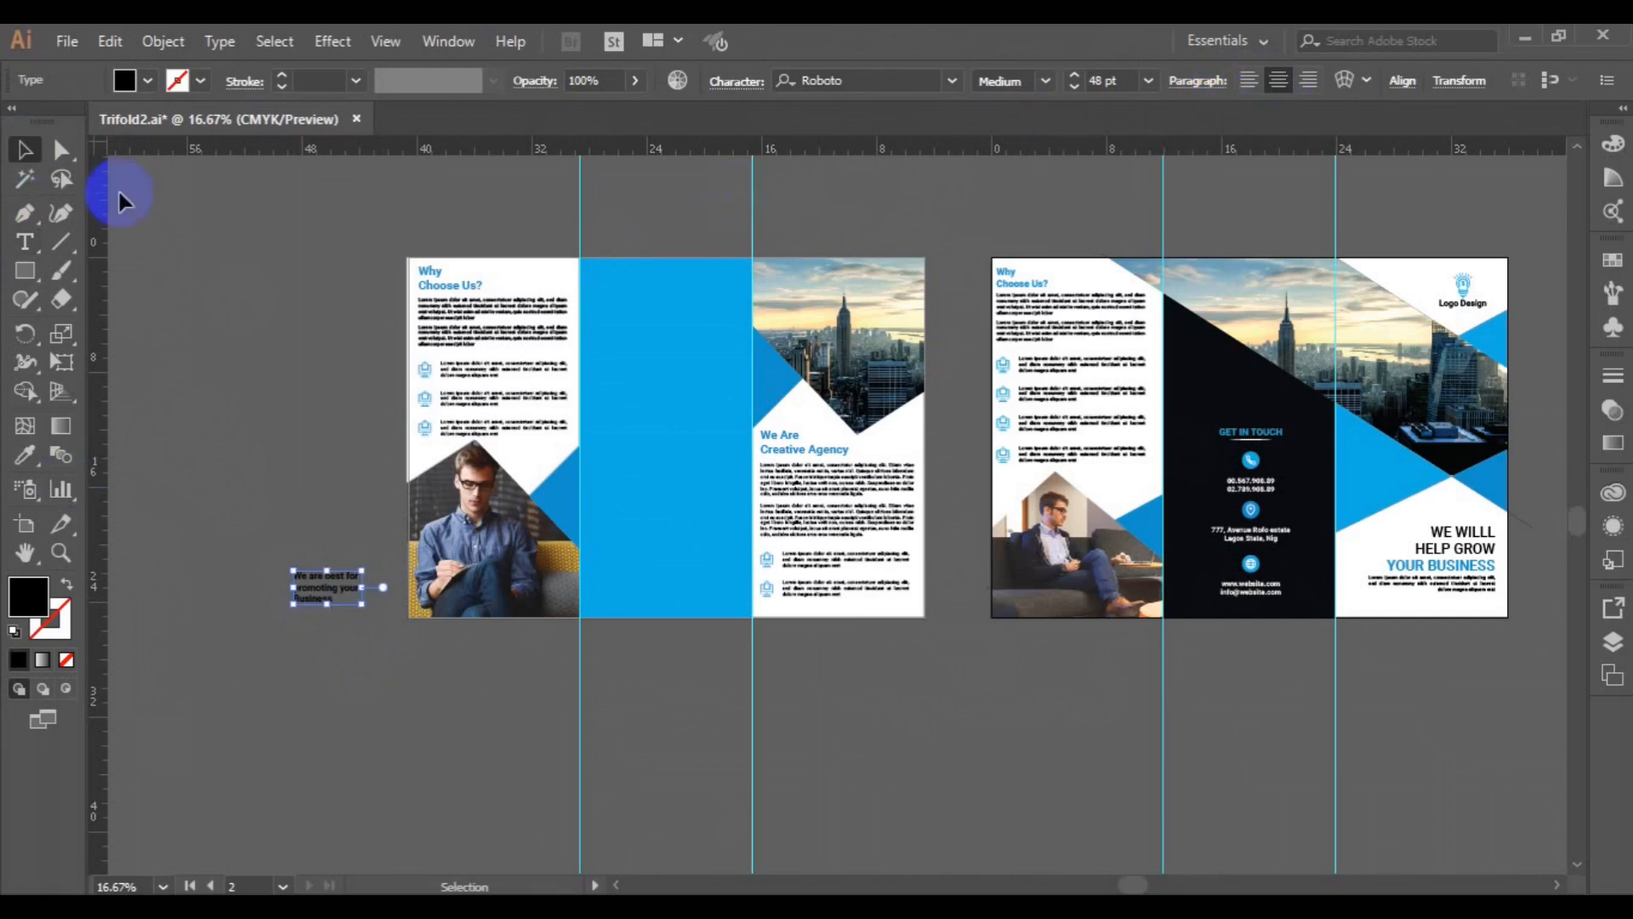
Step: Move the new heading onto the upper part of the blue middle panel, with a 60 pt font size and white fill
drag(328, 594, 705, 298)
click(1147, 80)
click(1178, 466)
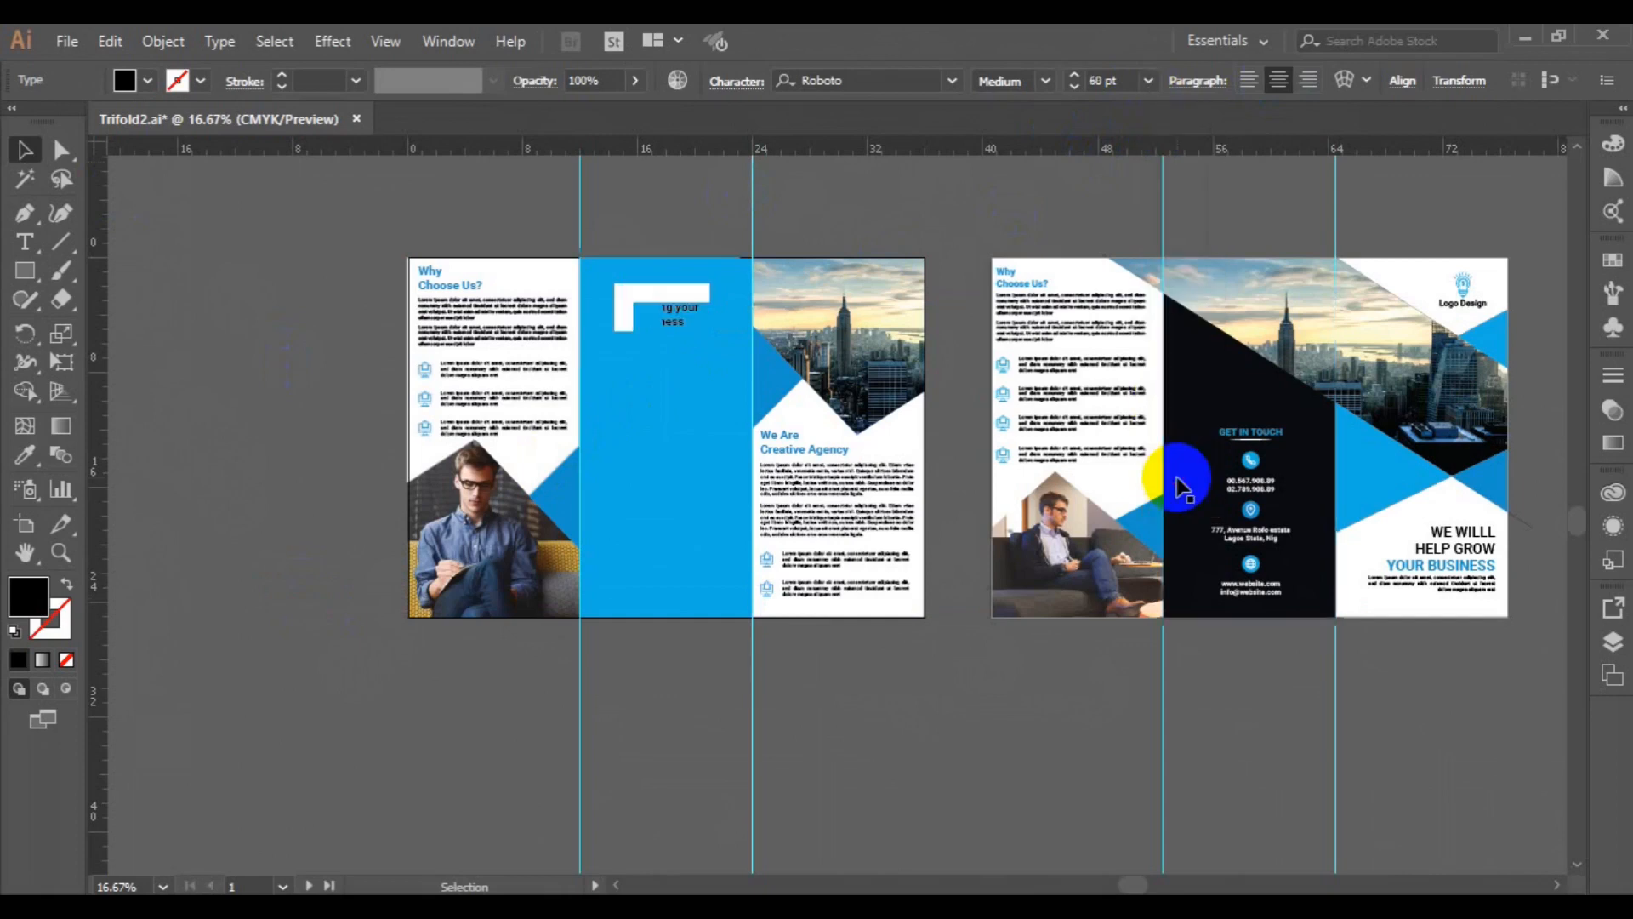
click(152, 81)
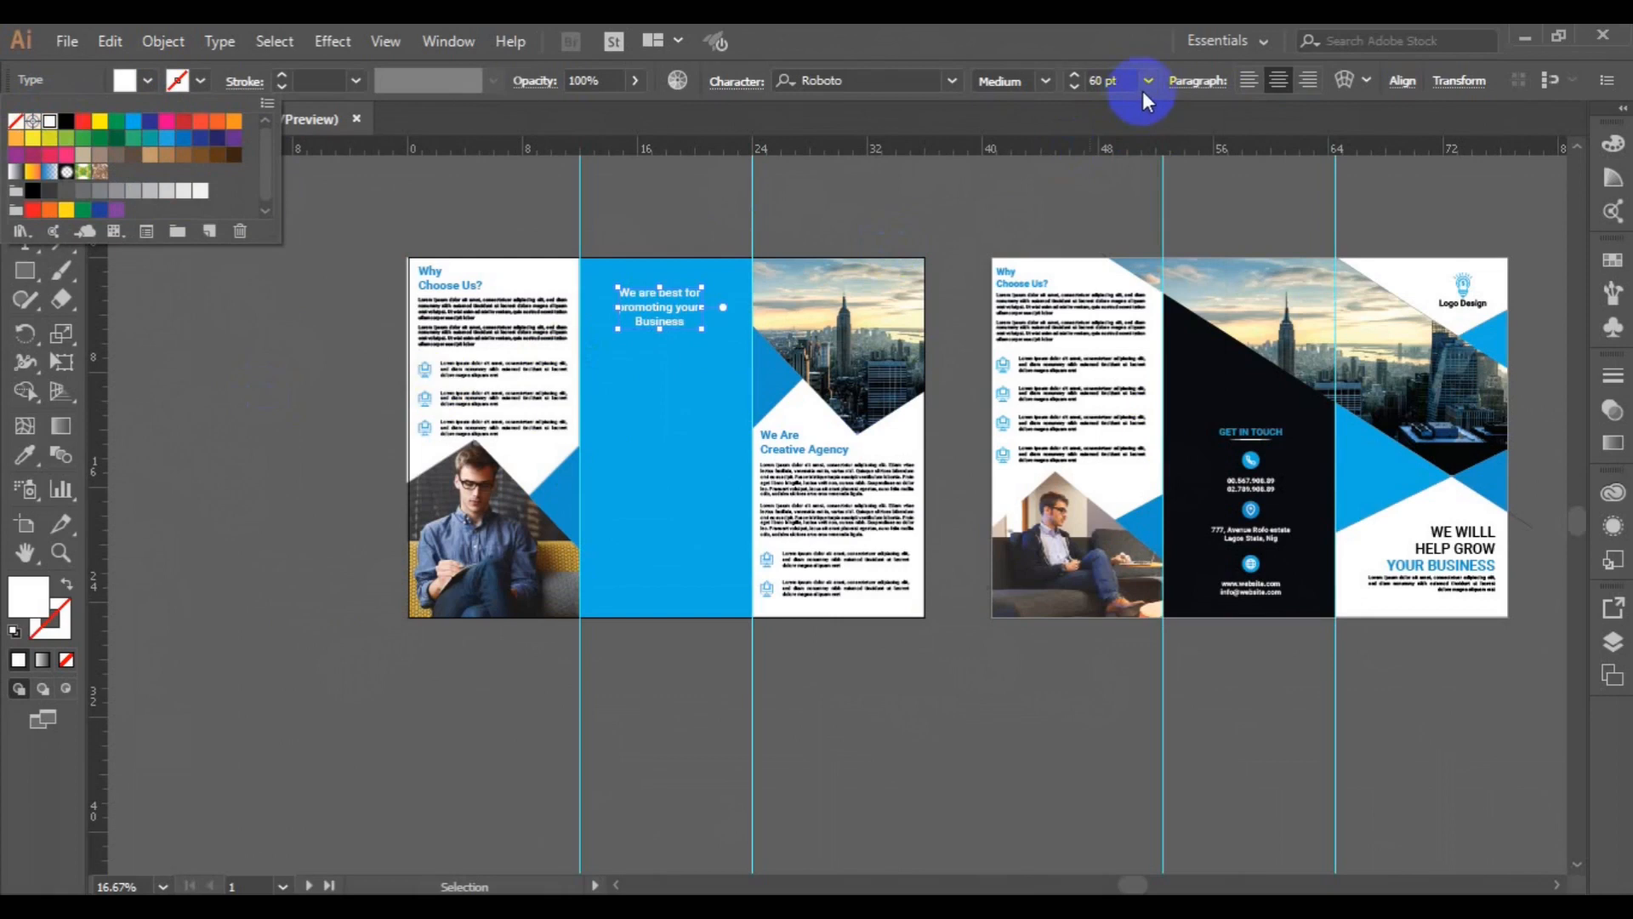
Step: Increase the blue panel heading's font size to 80 pt and change its weight to Roboto Black
click(1073, 79)
click(1072, 76)
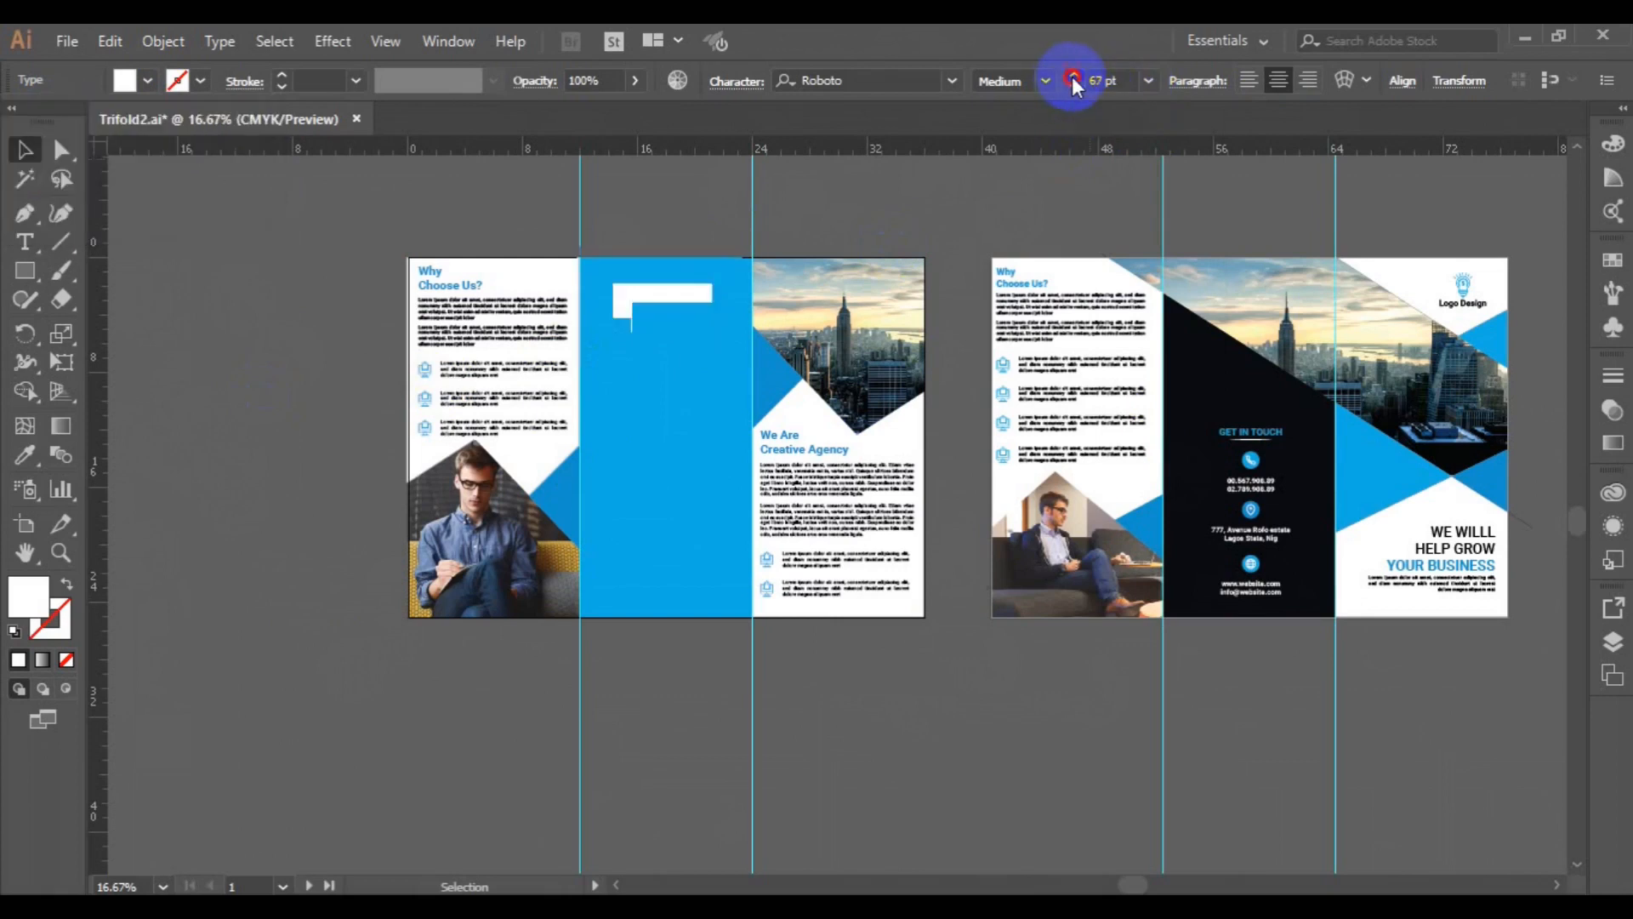
click(1073, 77)
click(1073, 76)
click(1072, 77)
click(1073, 77)
click(1045, 81)
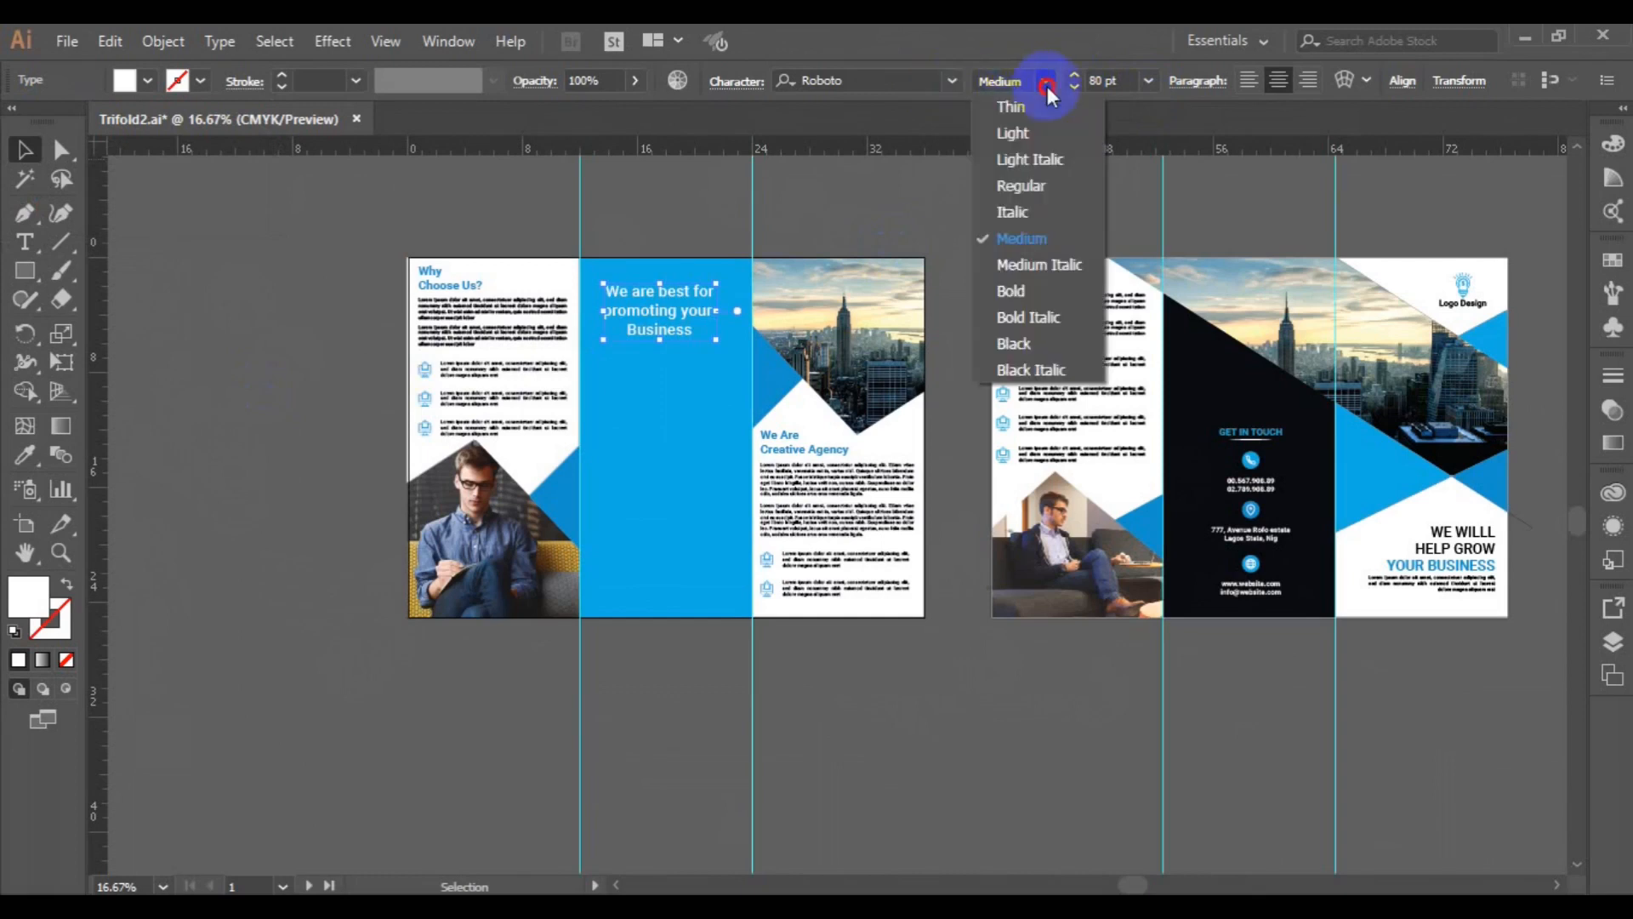
click(1046, 345)
Step: Enlarge the blue panel heading's font size to 100 pt
click(1075, 77)
click(1076, 78)
click(1077, 77)
click(1077, 78)
click(1077, 77)
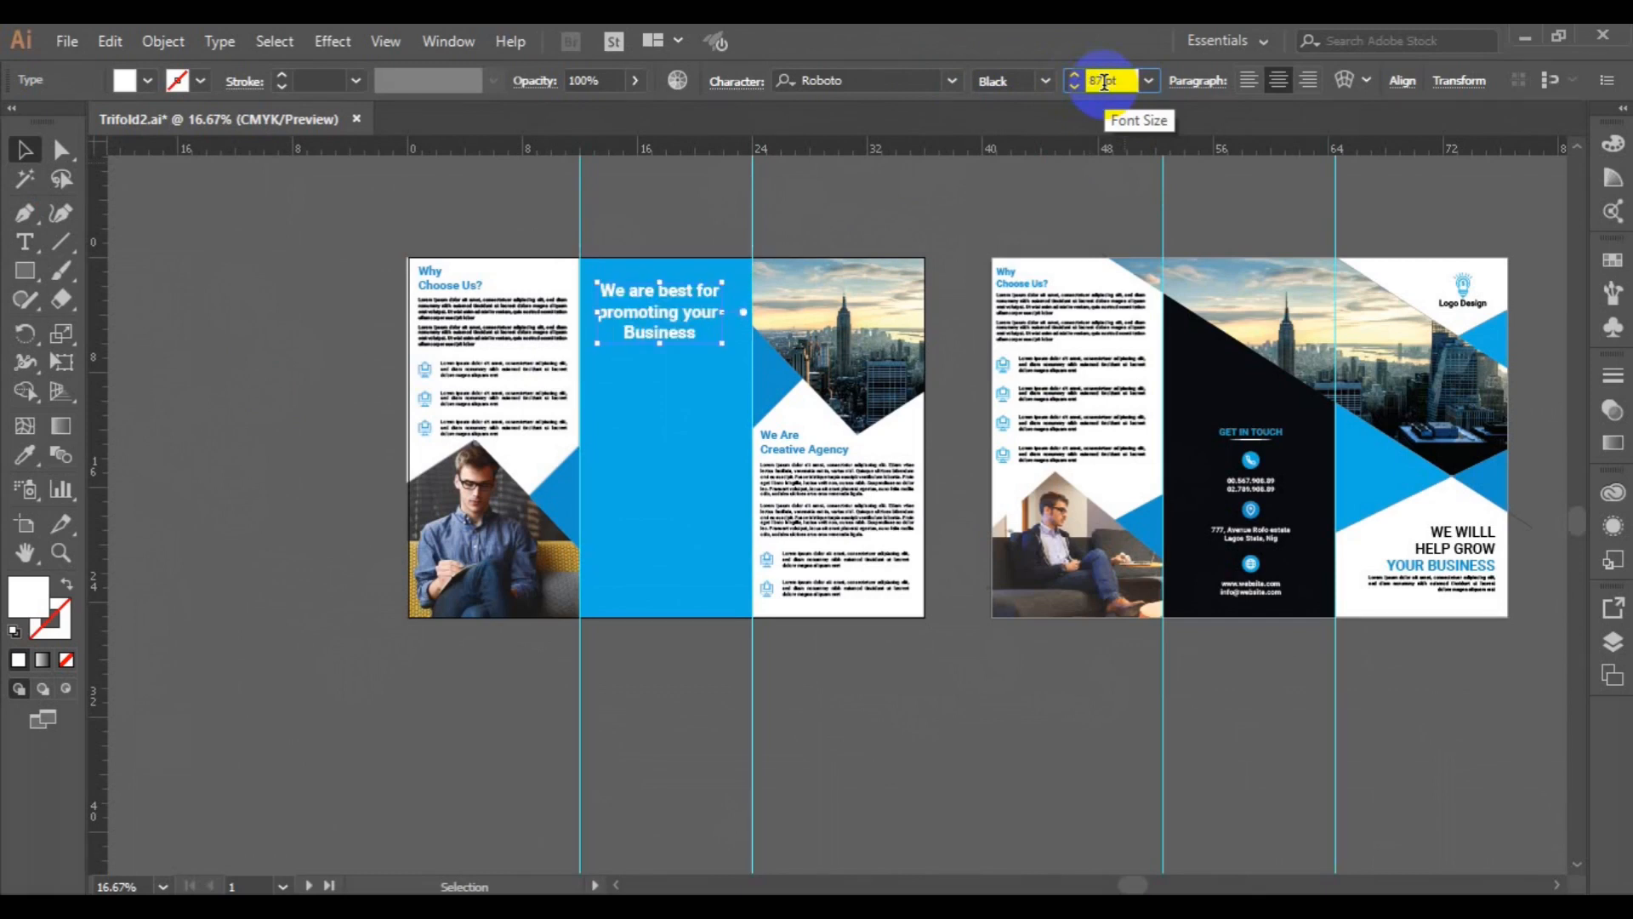
click(1104, 81)
text(00)
key(Return)
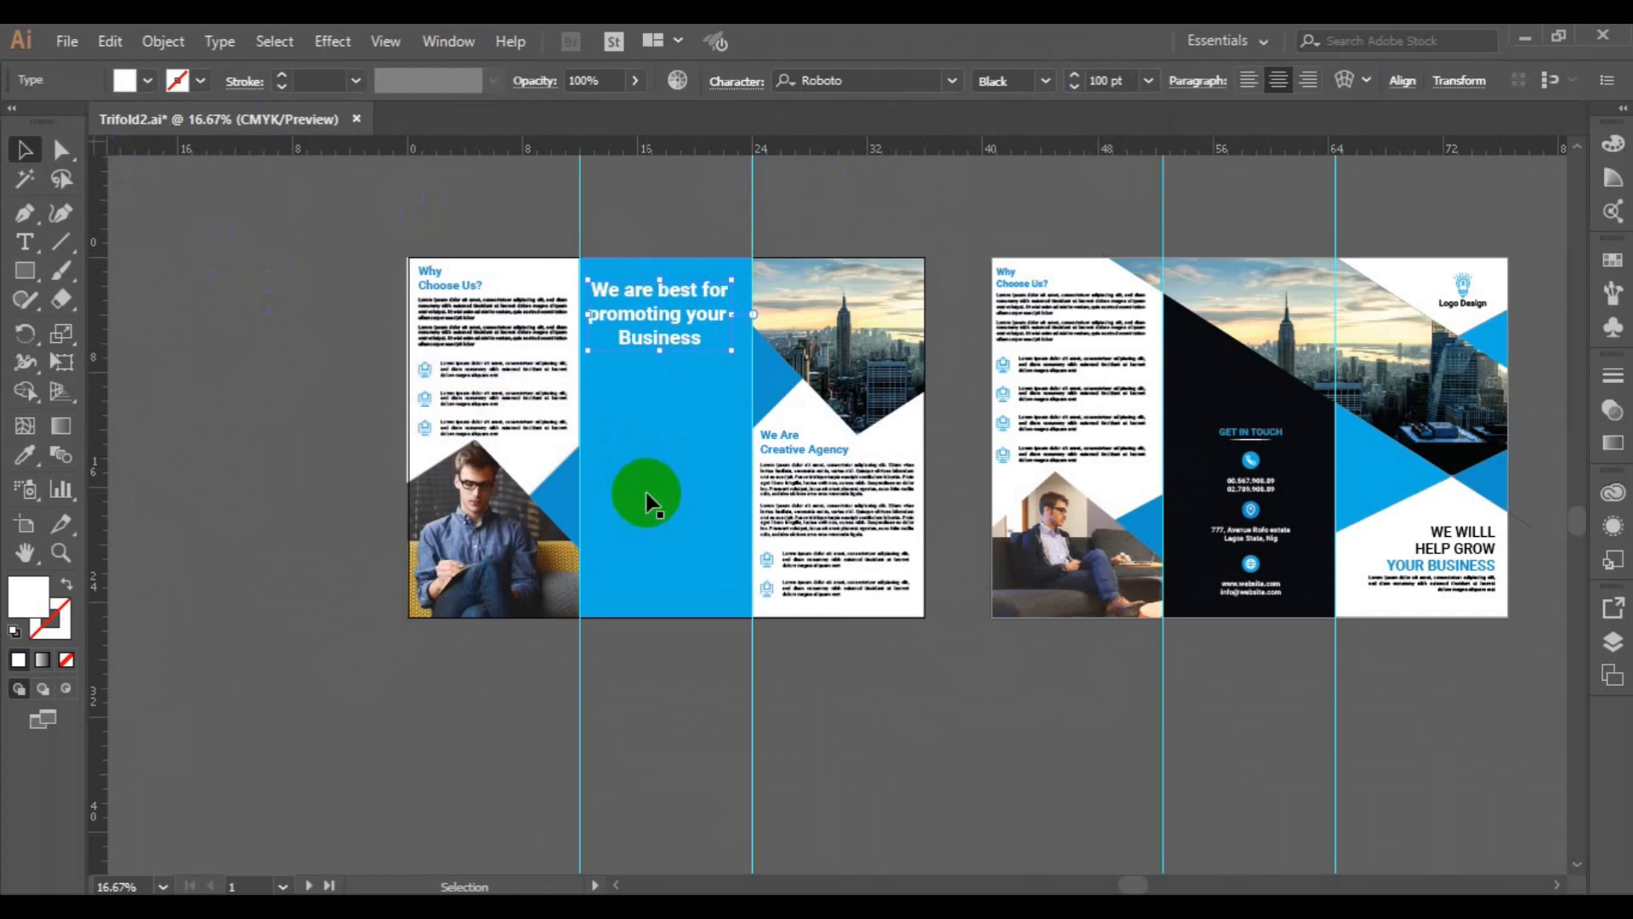
Step: Center the "We are best for promoting your Business" heading horizontally with the blue panel
shift+click(646, 498)
click(811, 83)
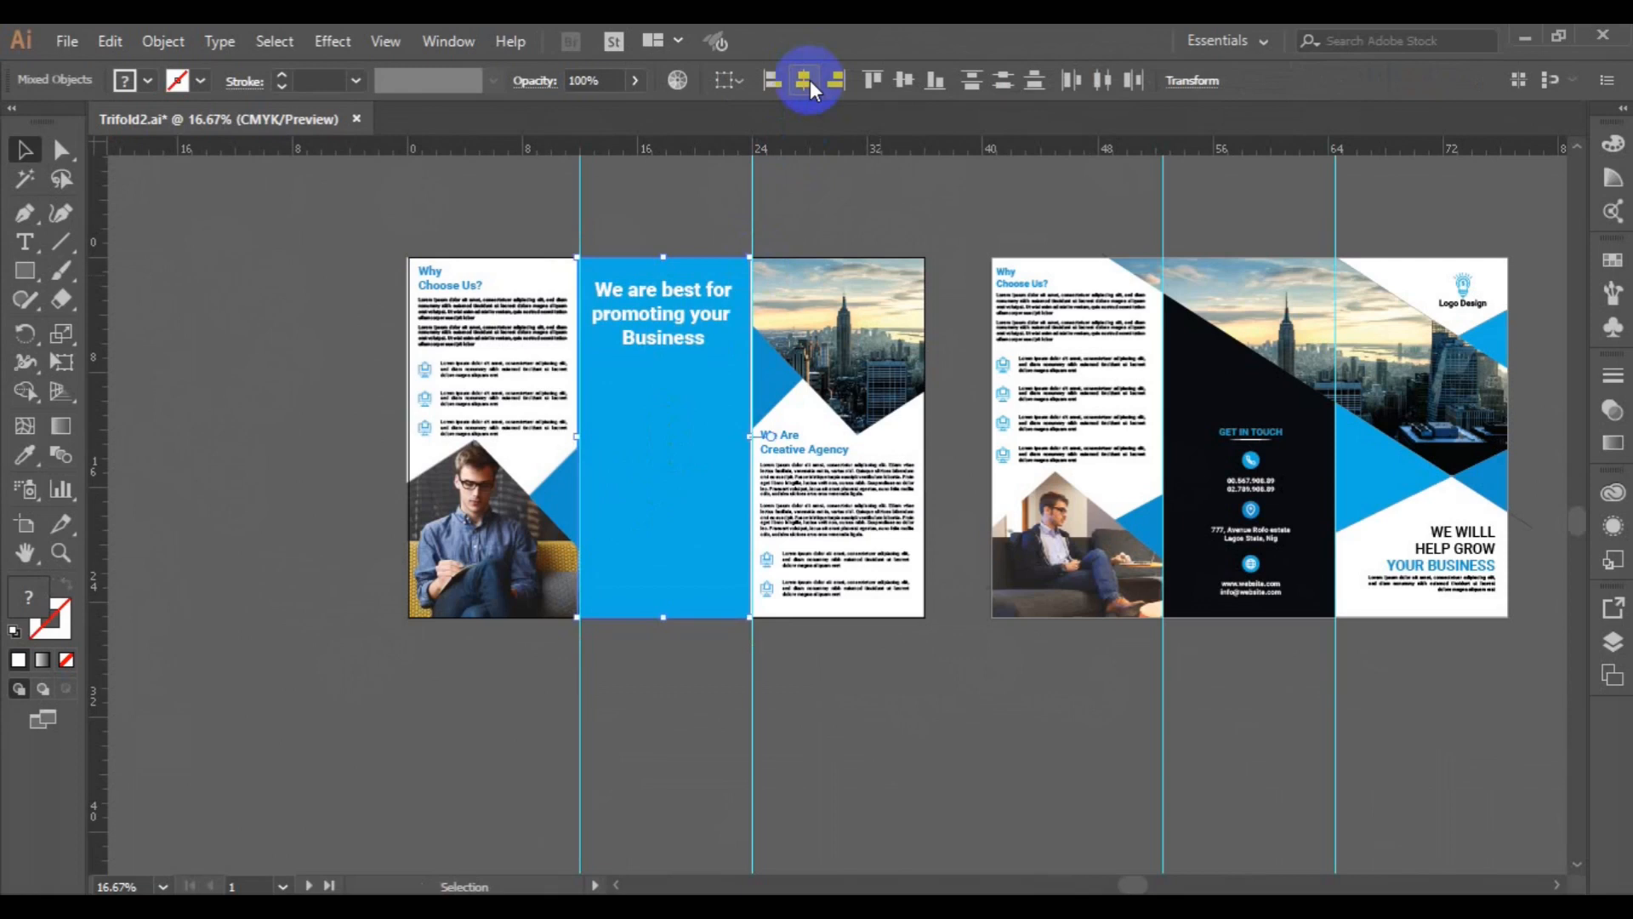
click(344, 371)
click(647, 344)
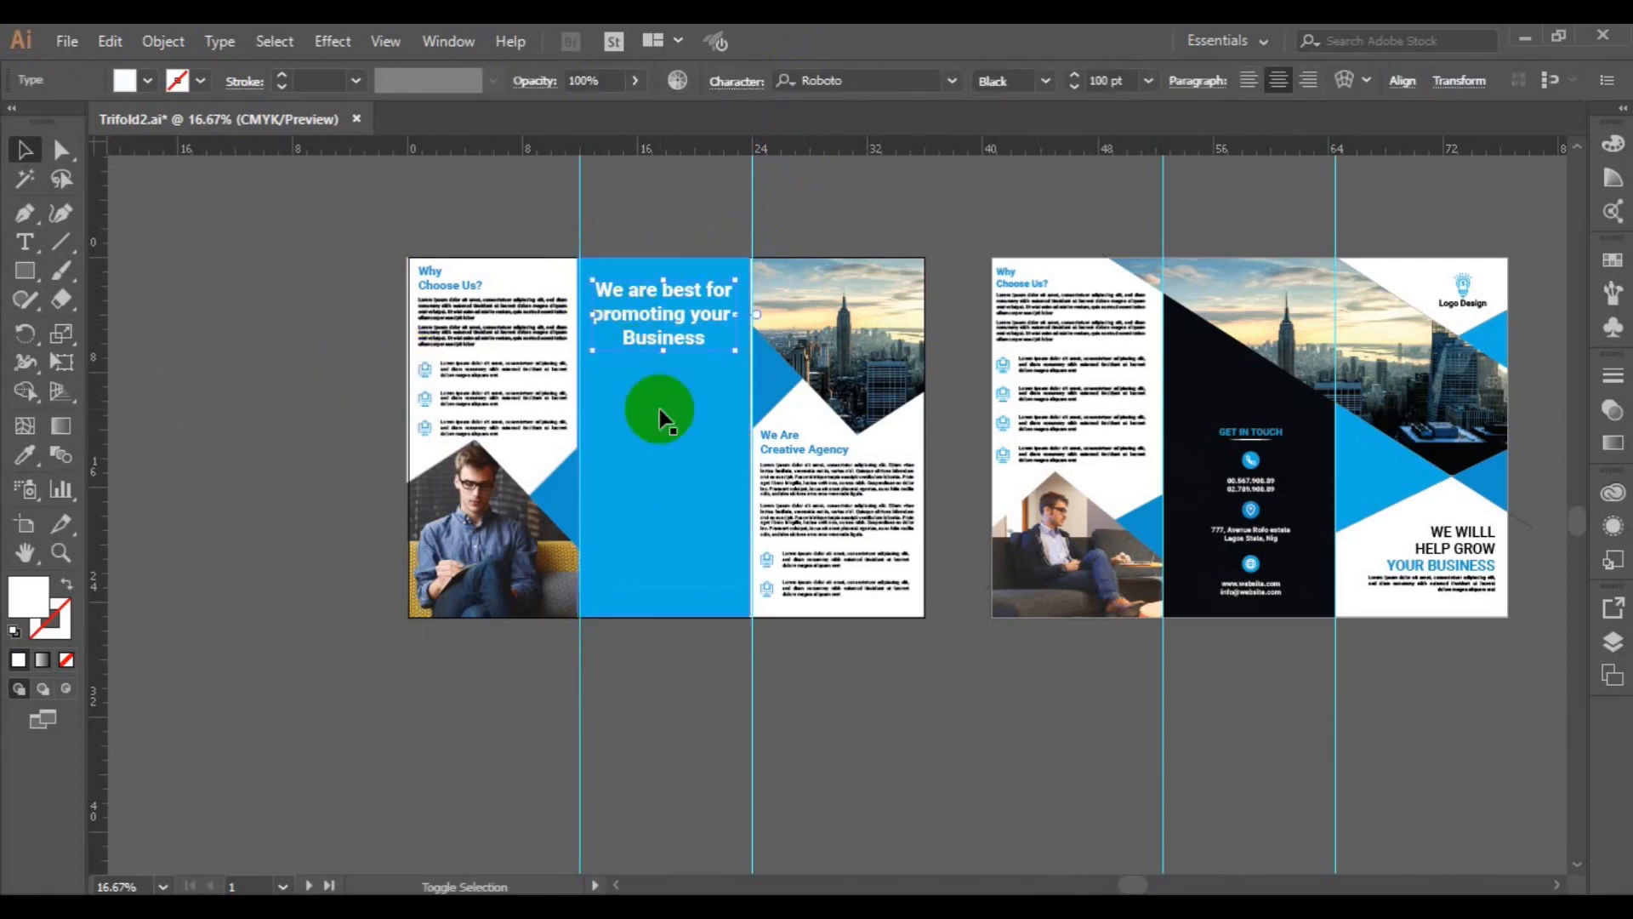
shift+click(660, 409)
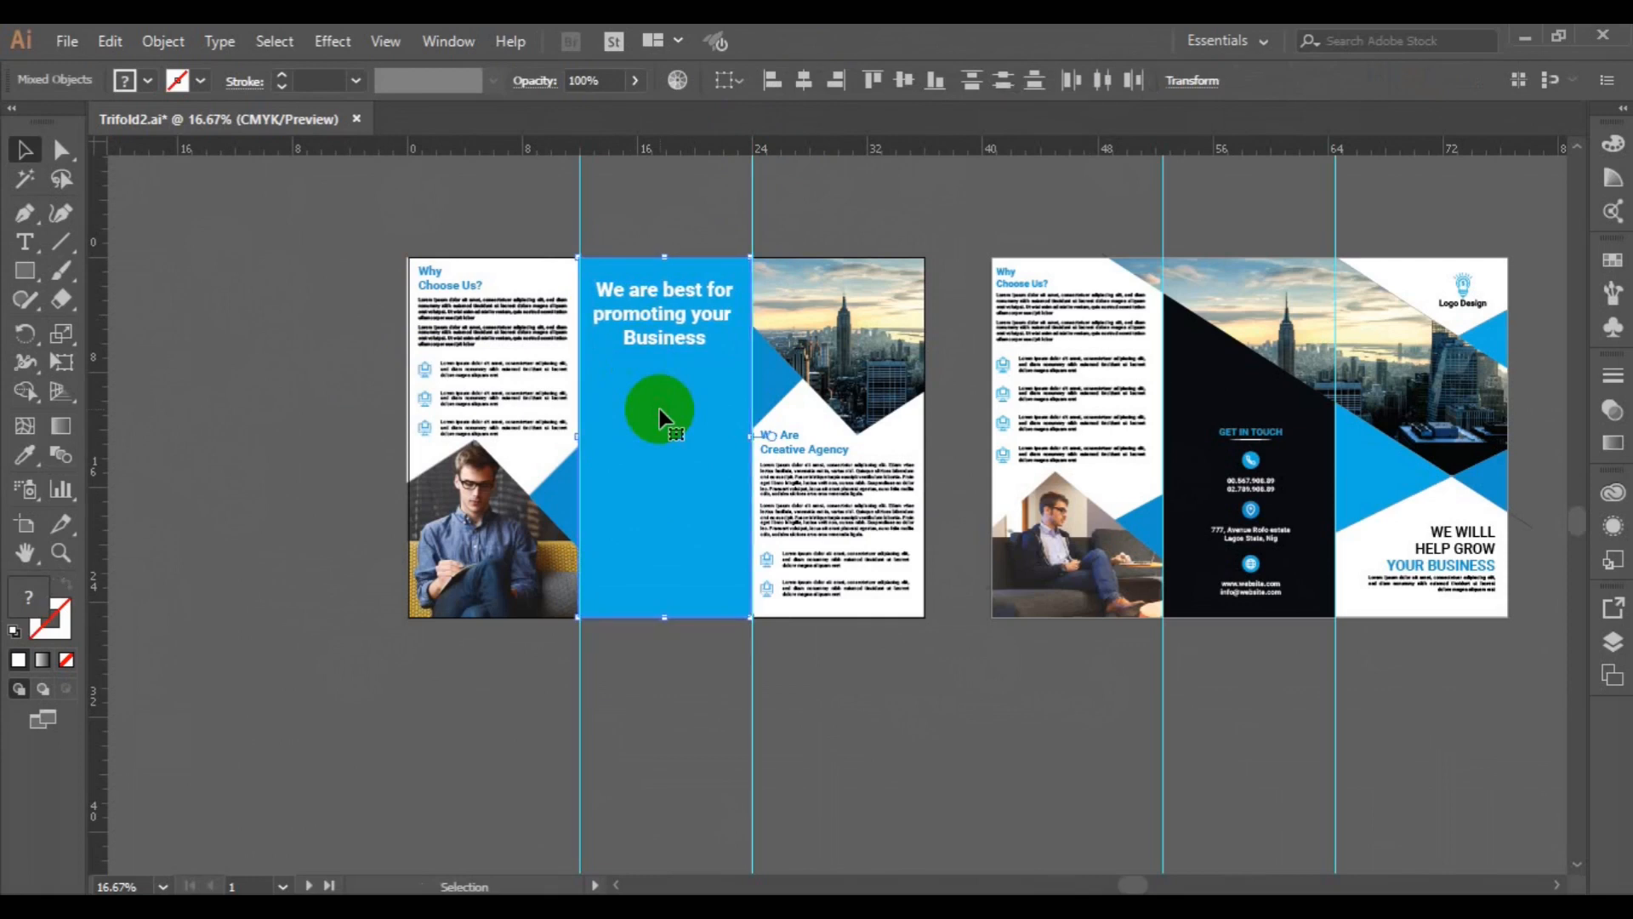
click(891, 717)
Step: Copy the first panel's paragraphs and three icon rows onto the blue panel below its heading
click(460, 350)
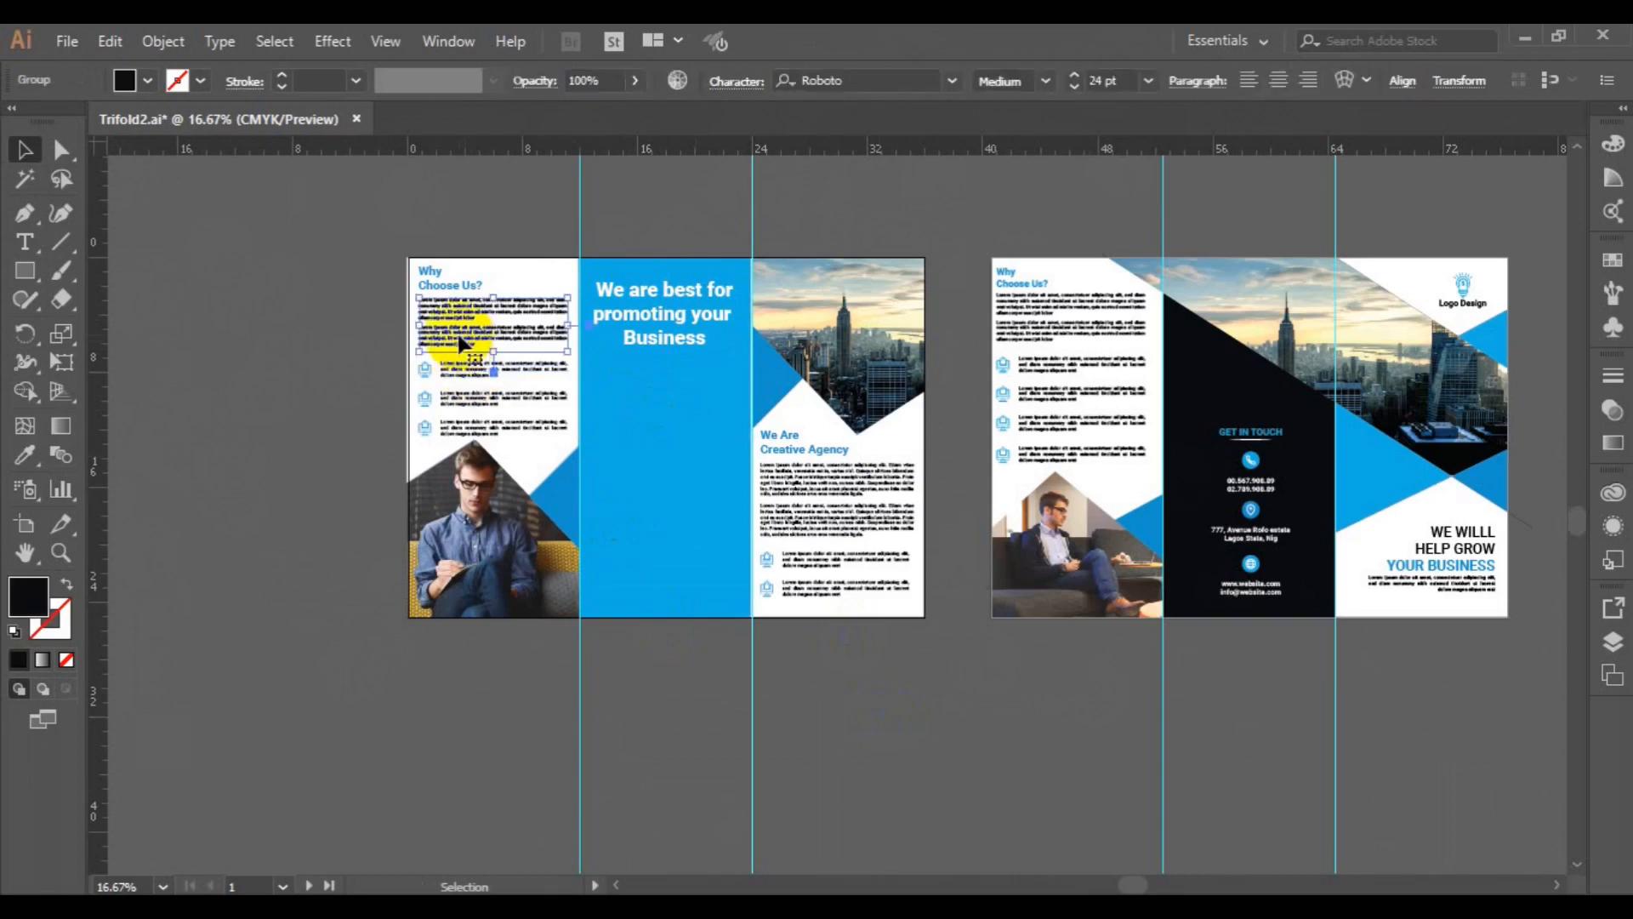
click(489, 405)
click(481, 394)
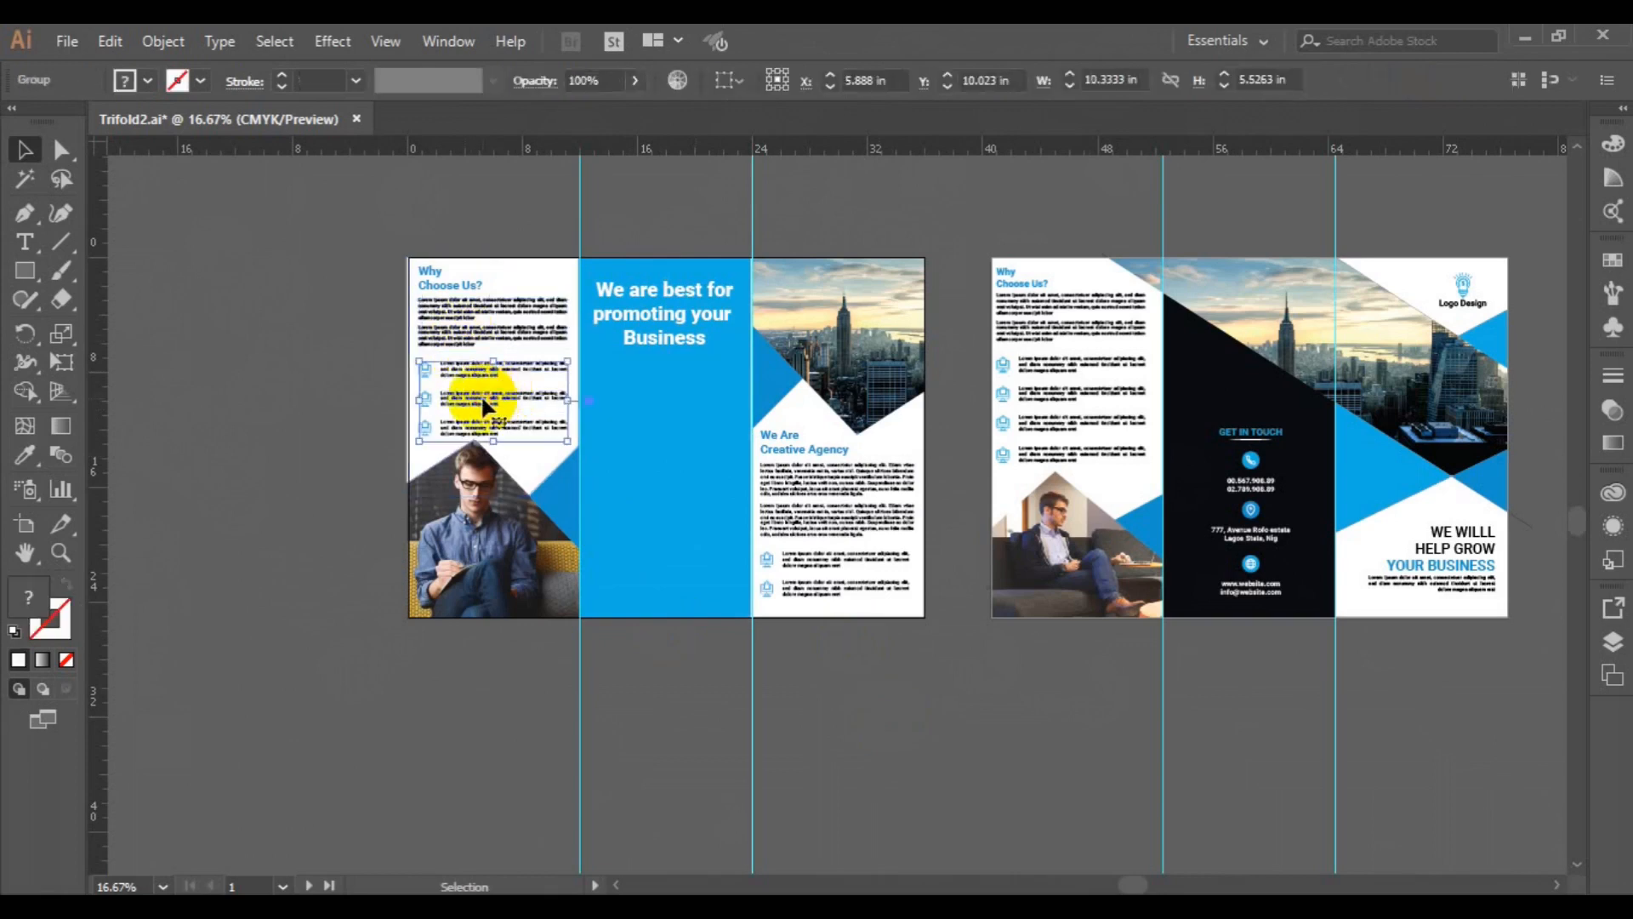
shift+click(490, 328)
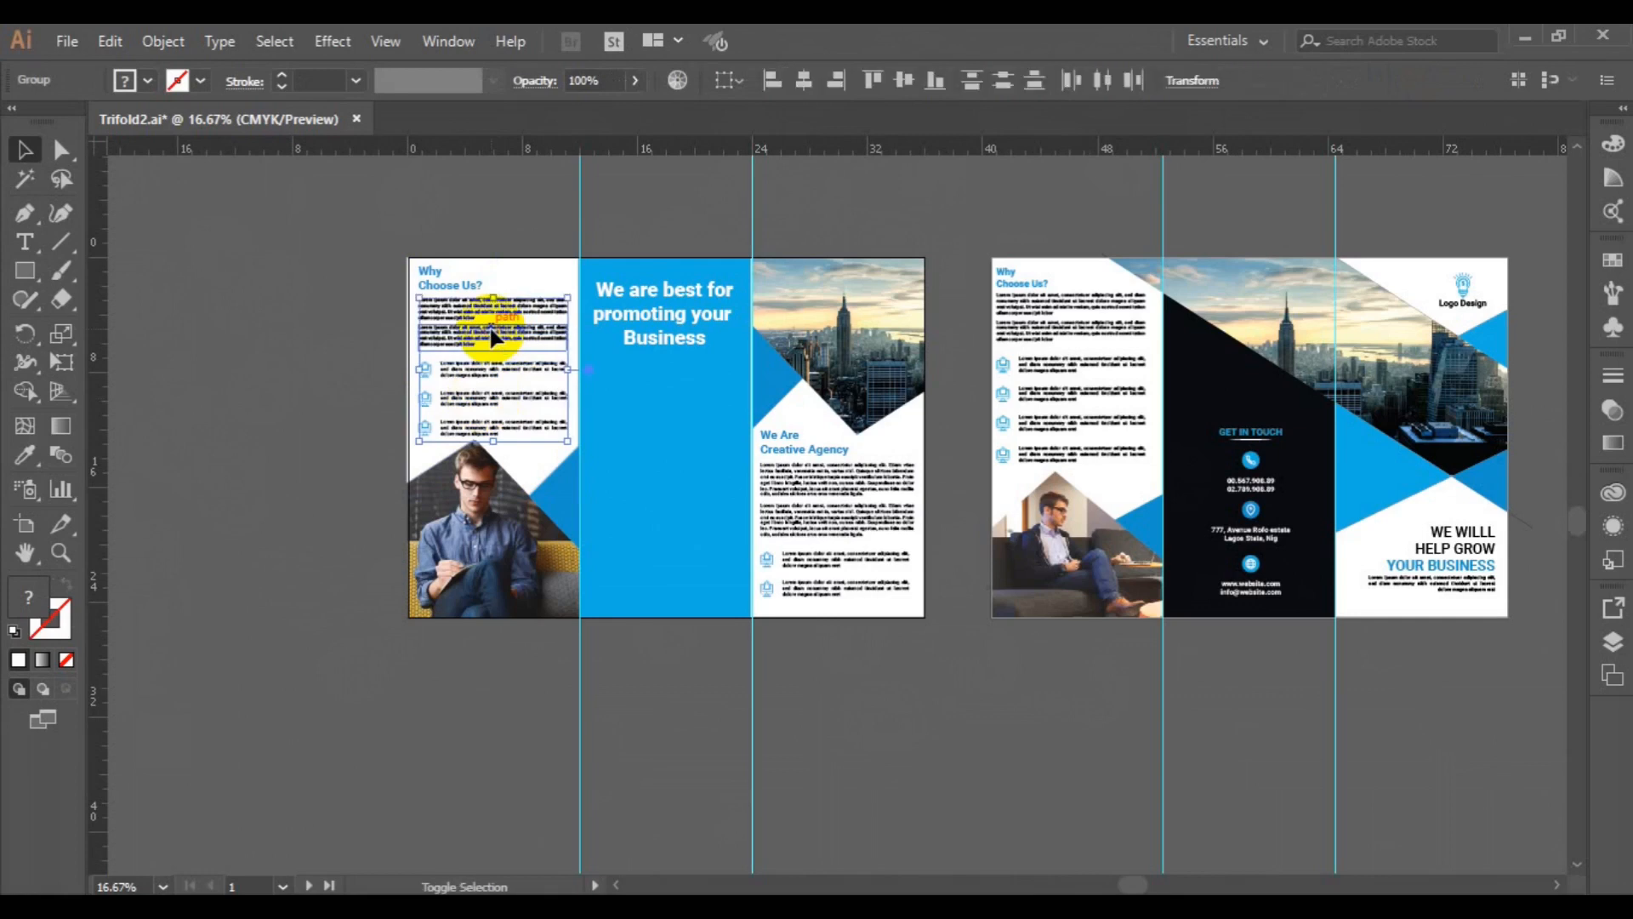
drag(497, 328, 663, 396)
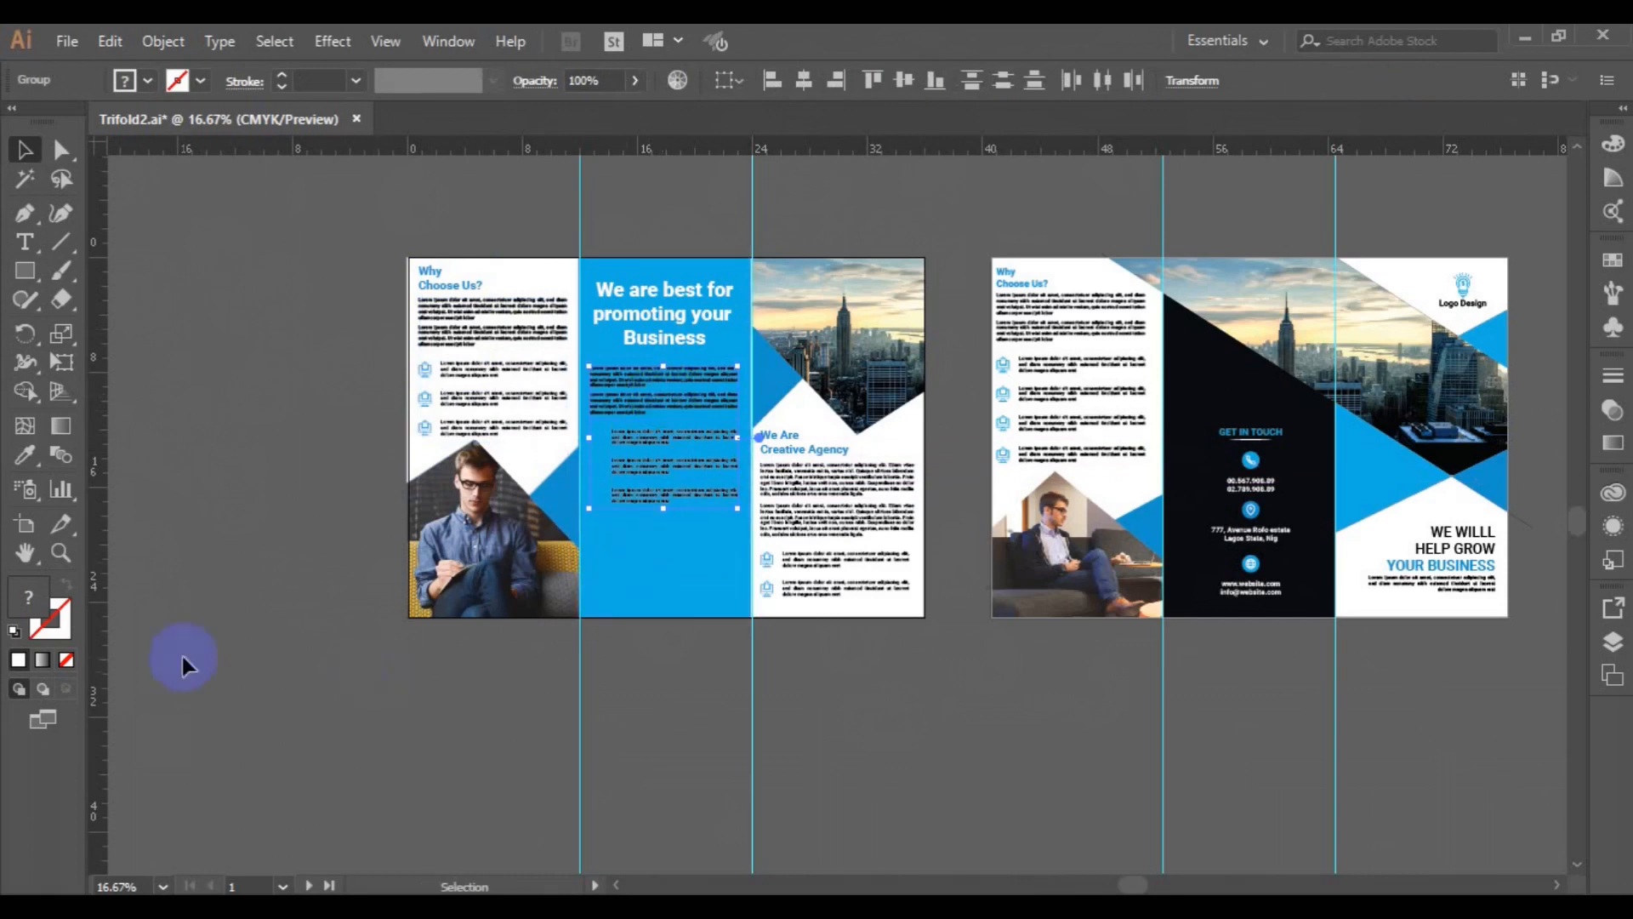
Step: Fill the copied paragraphs and icon rows on the blue panel with white
click(147, 81)
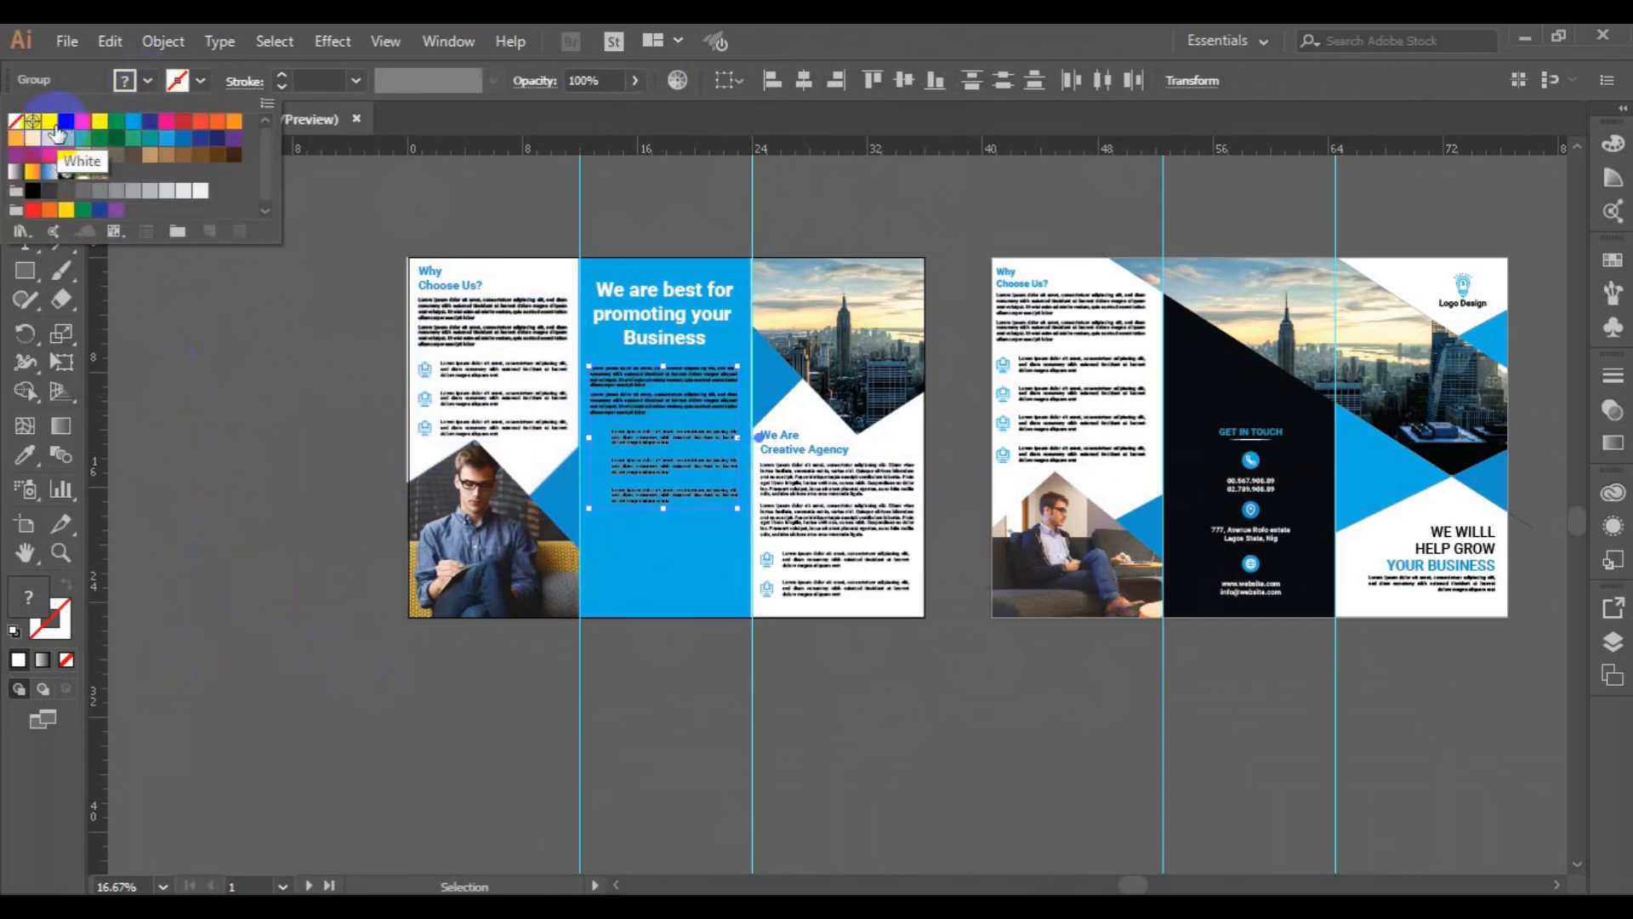
click(51, 123)
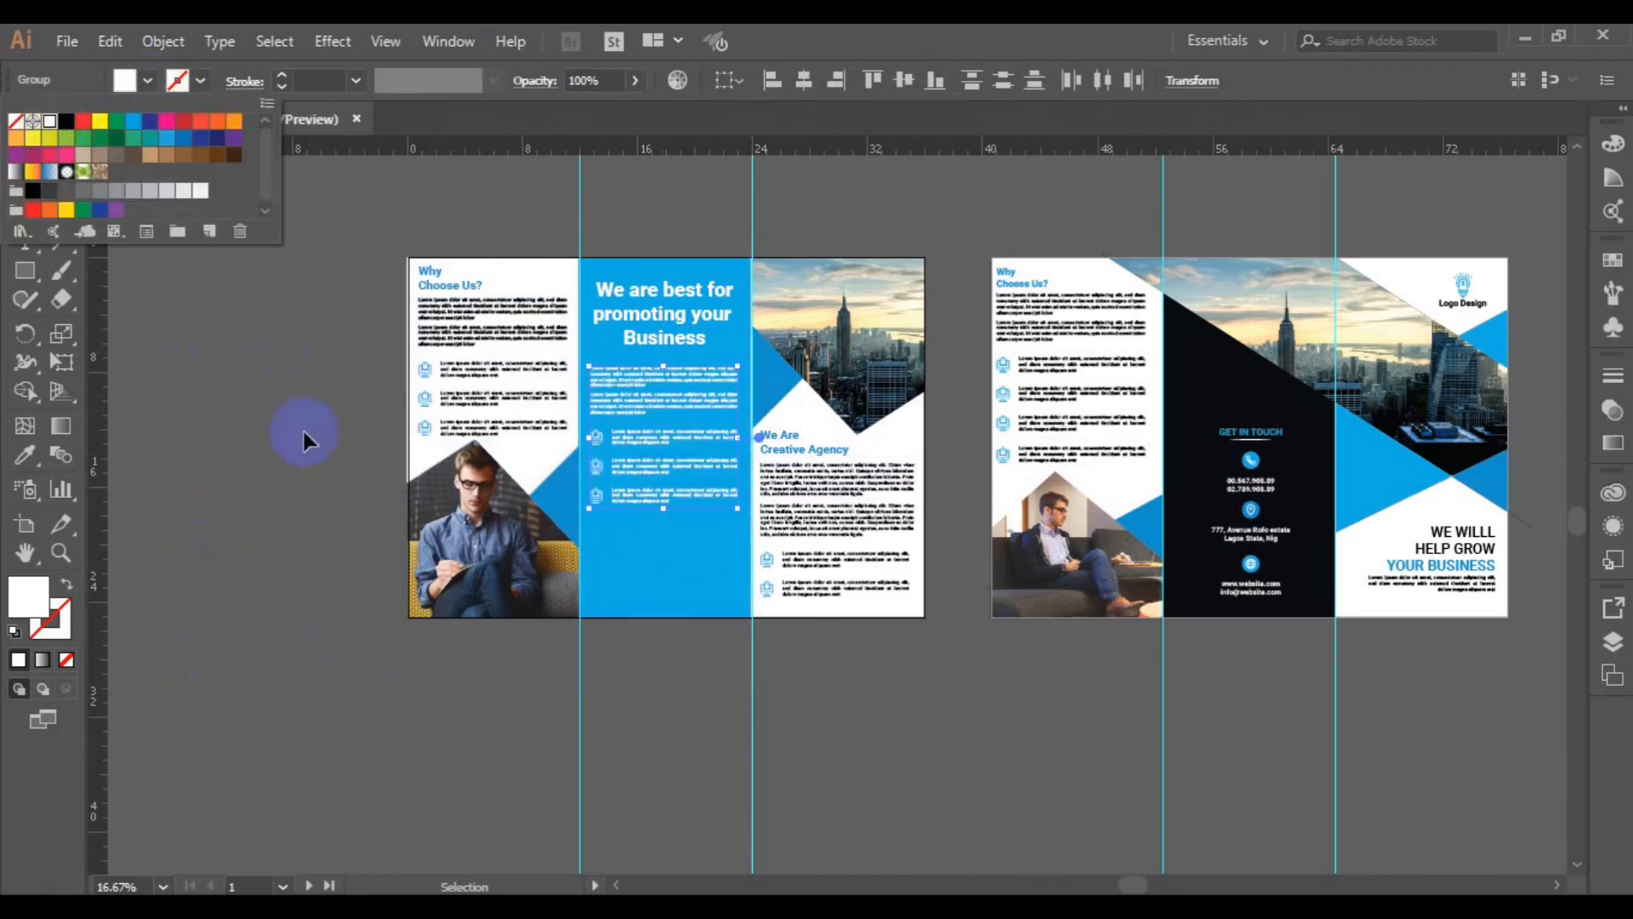
click(422, 413)
click(296, 483)
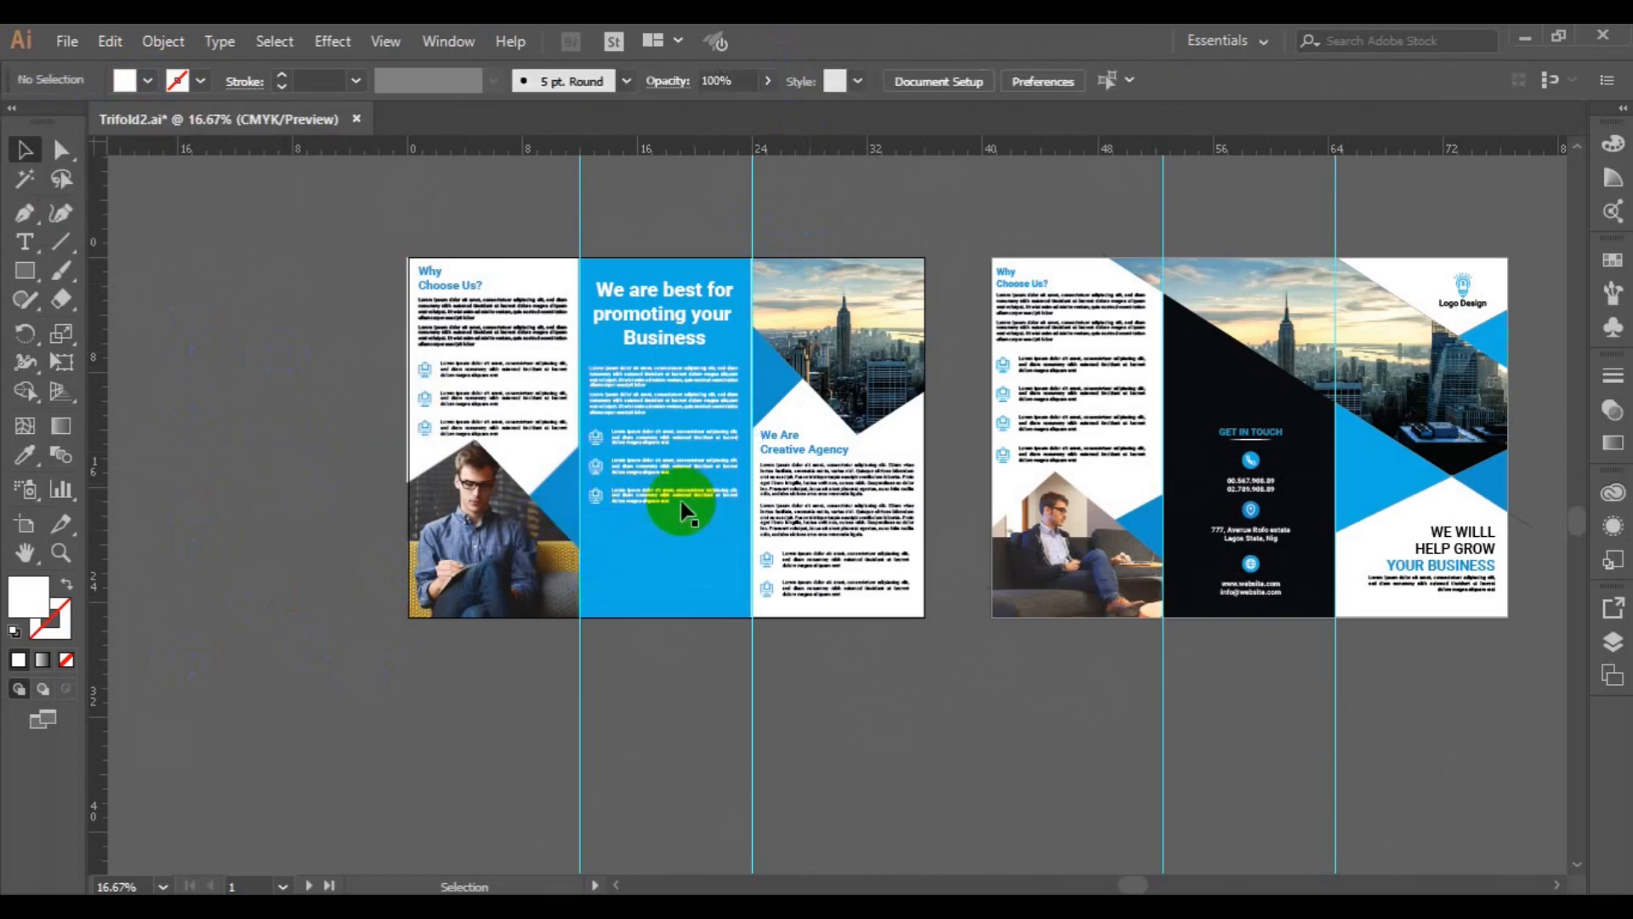
Step: Ungroup the blue panel's icon rows and duplicate rows downward until six rows fill the panel
click(663, 501)
click(177, 48)
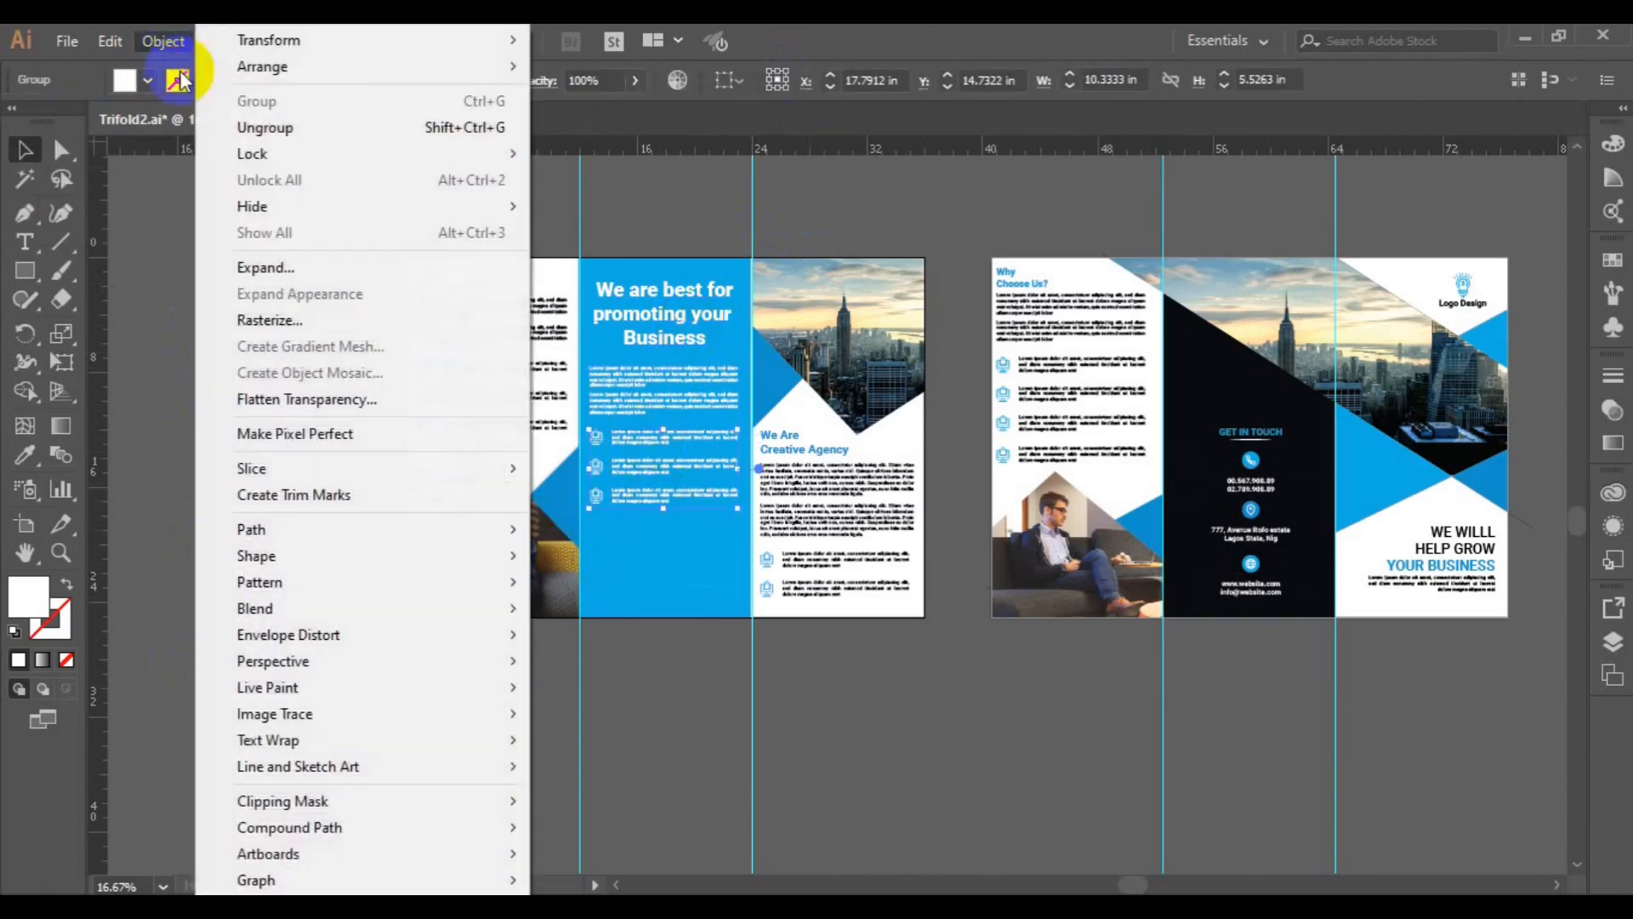
click(306, 128)
click(641, 489)
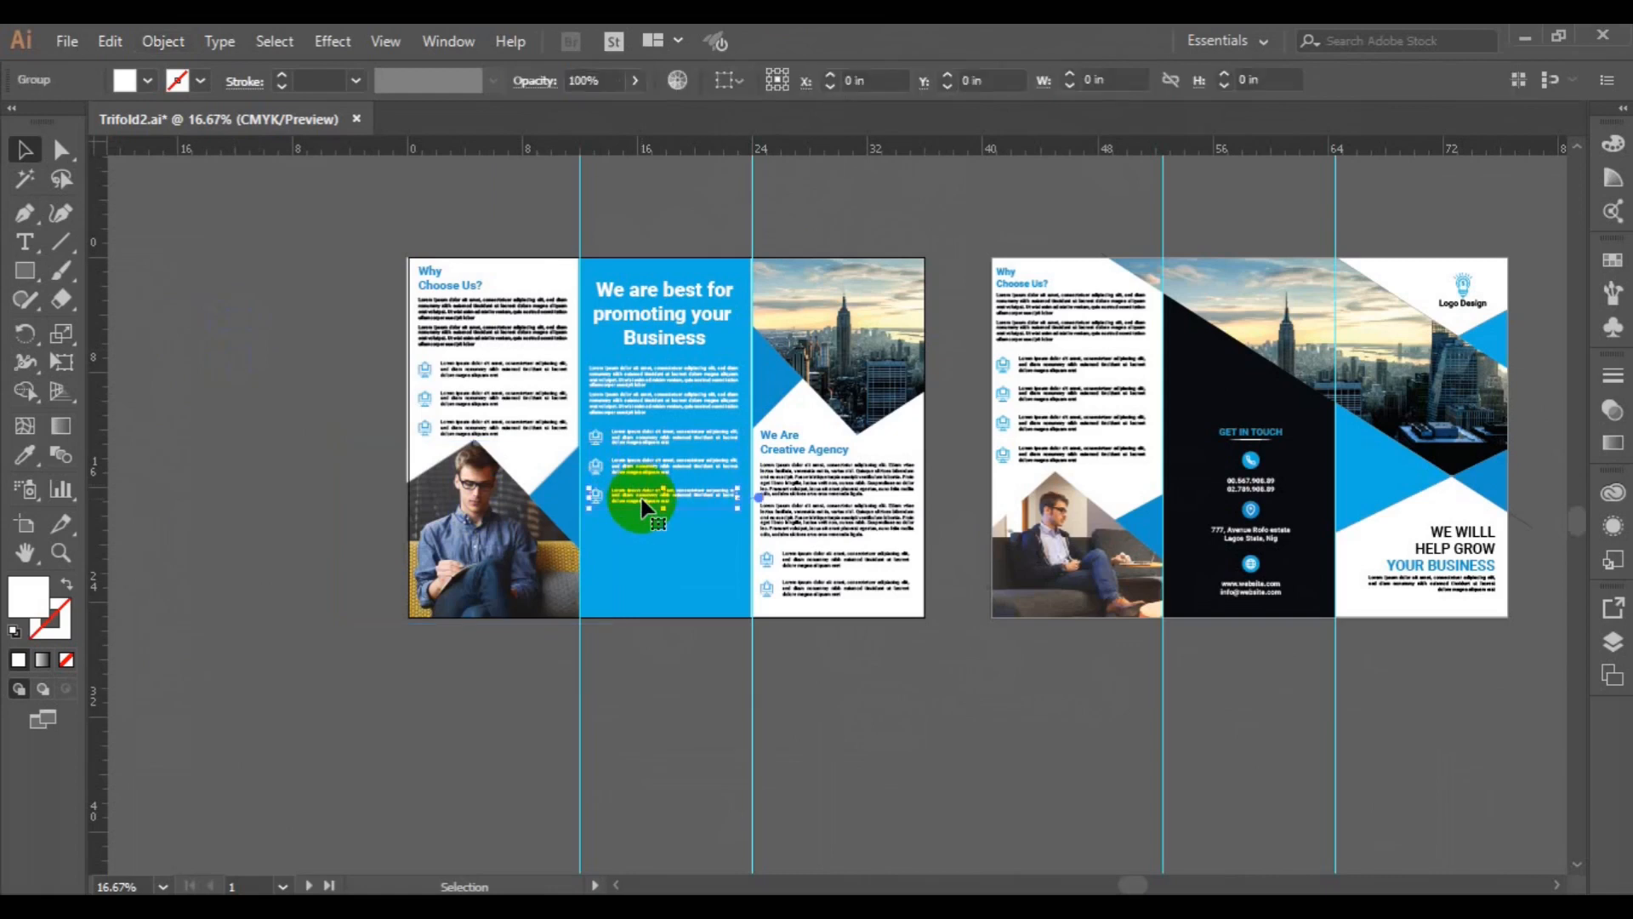
drag(644, 506, 639, 590)
shift+click(657, 559)
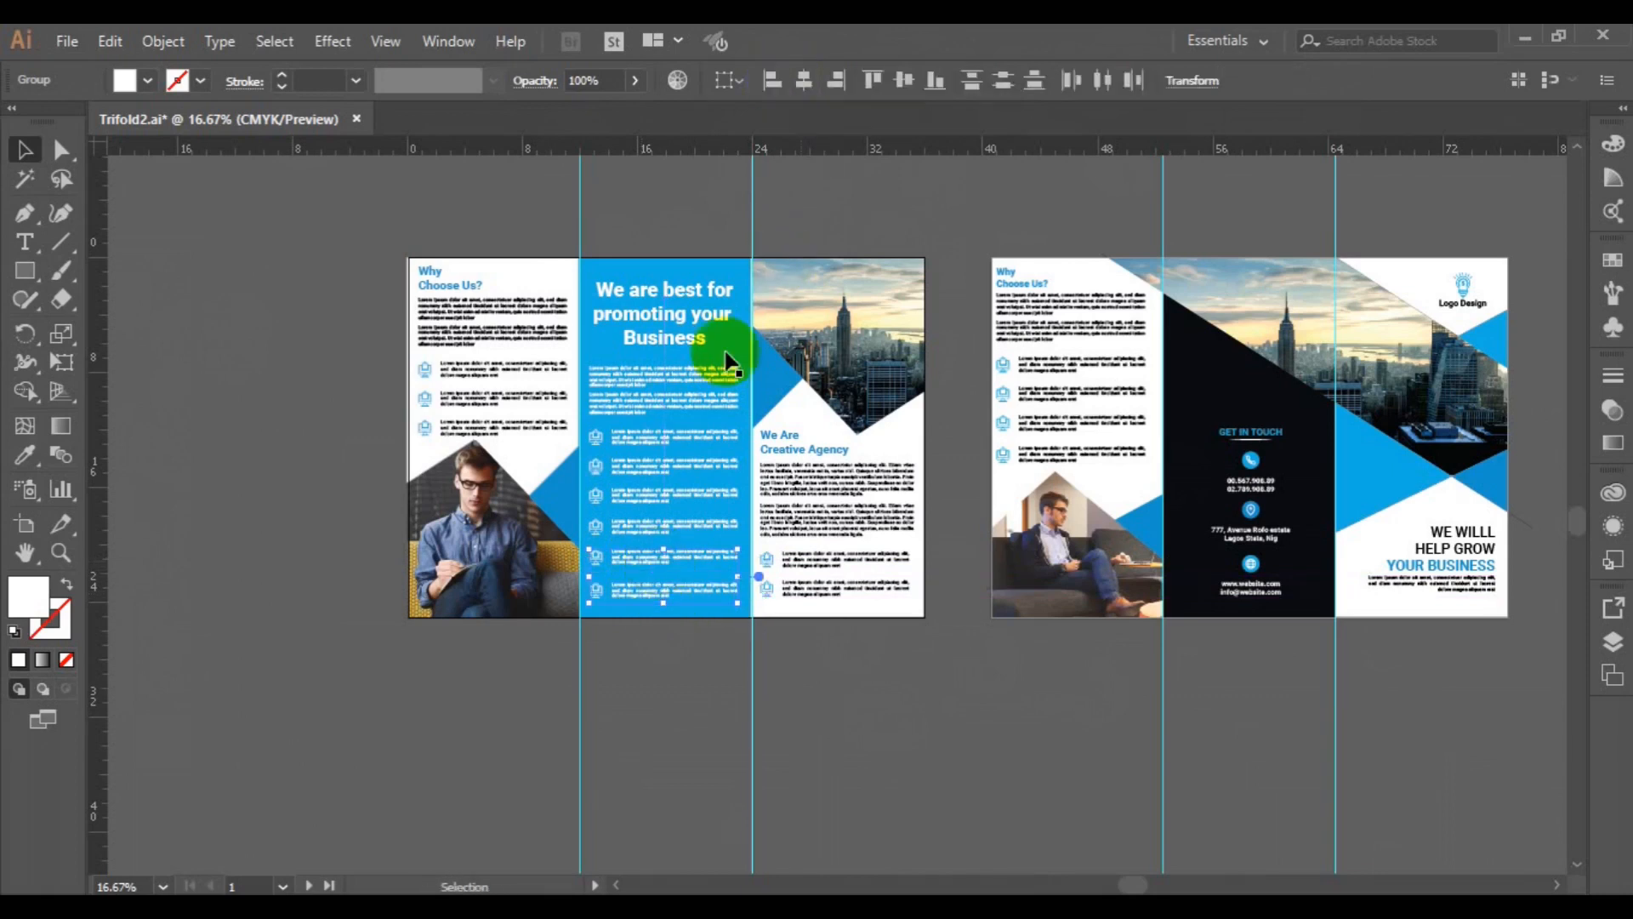
key(ctrl+g)
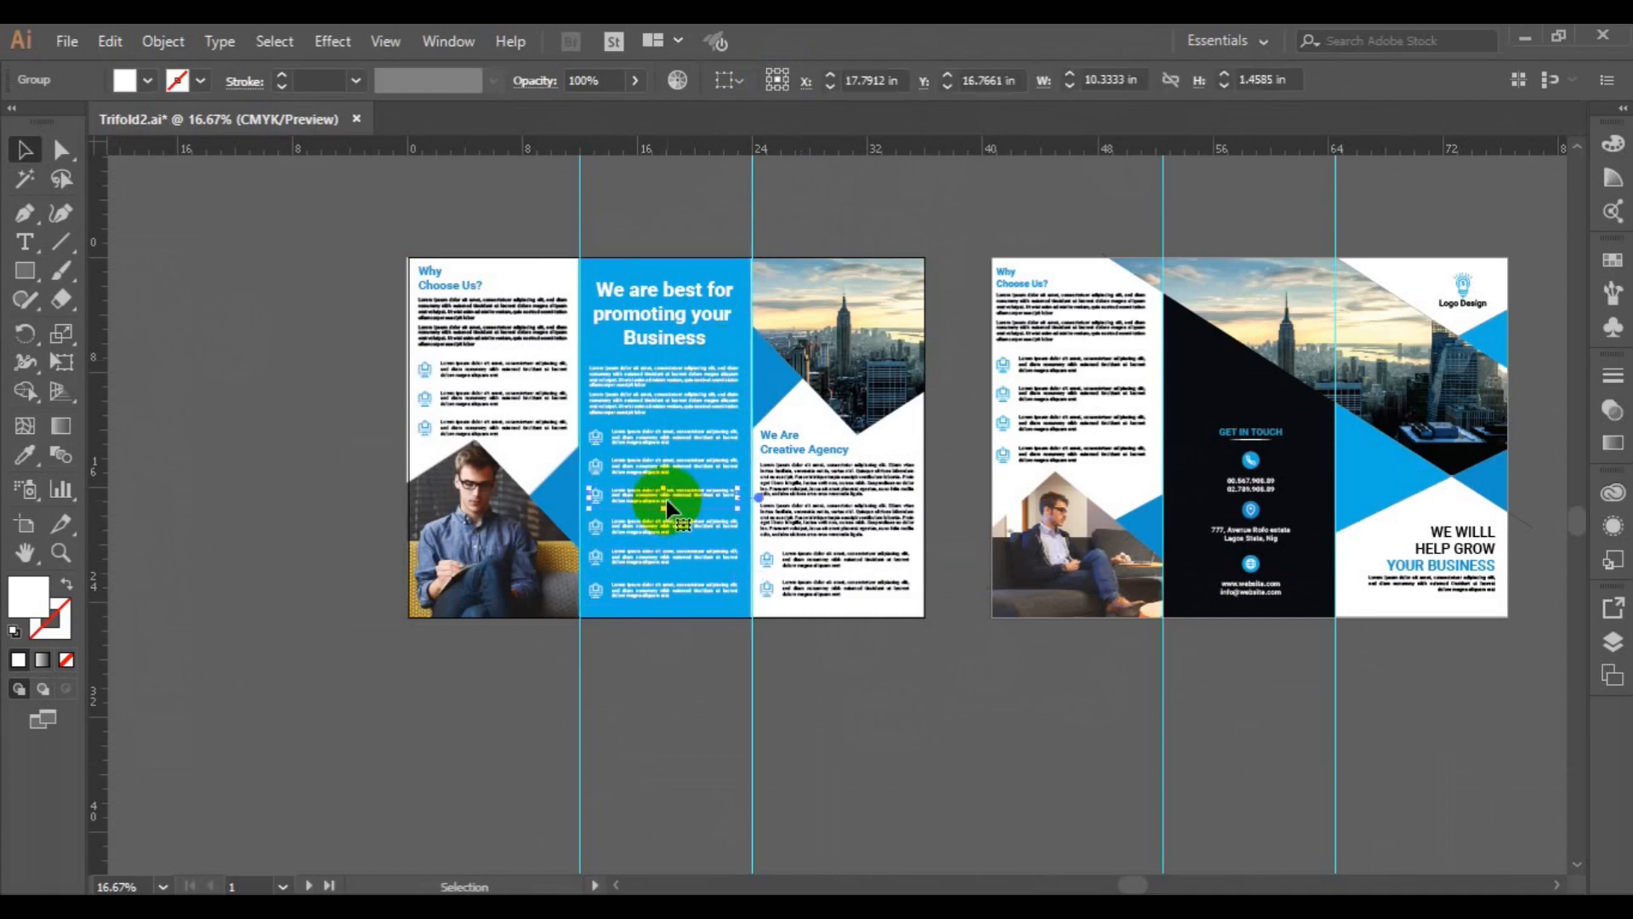
Step: Group the upper four icon rows on the blue panel
click(652, 496)
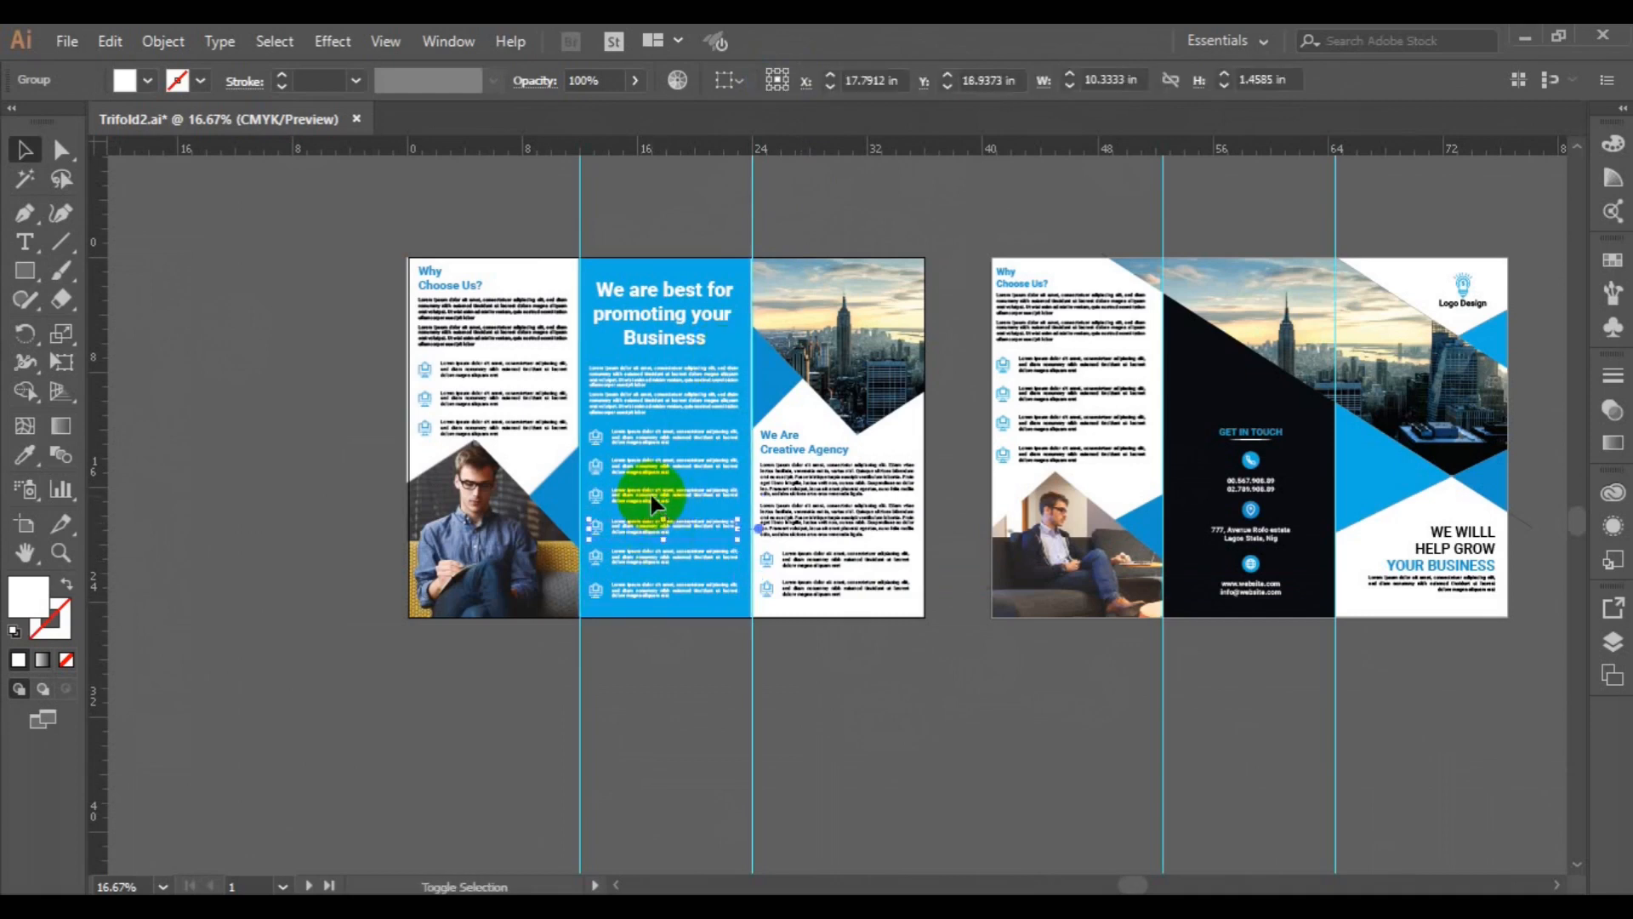
shift+click(640, 464)
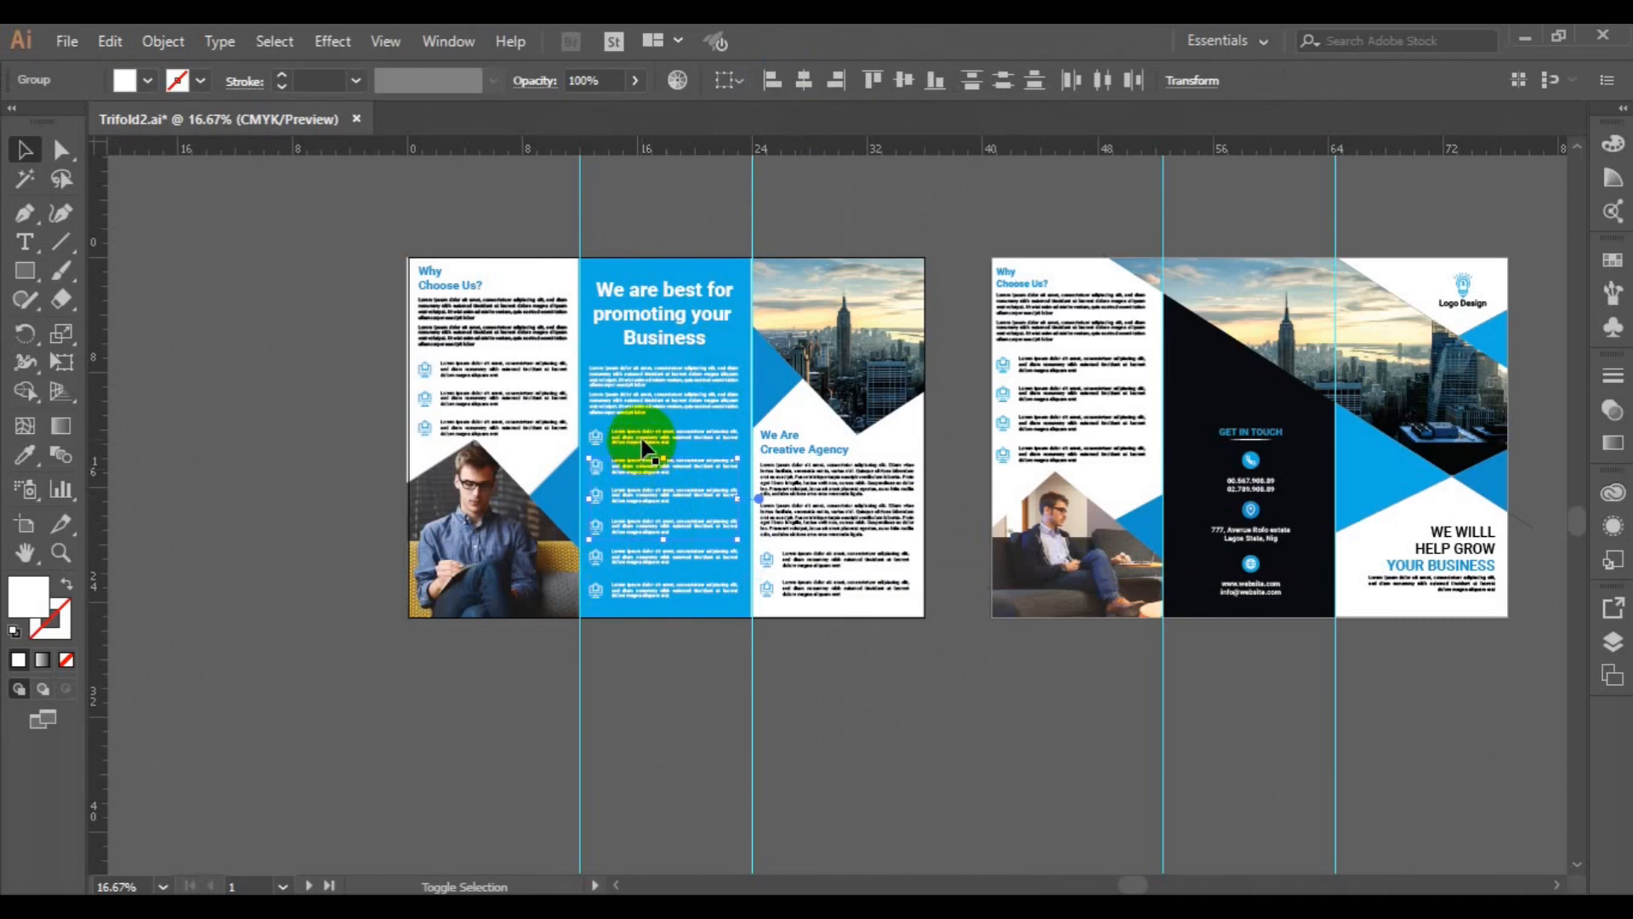
shift+click(643, 439)
key(ctrl+g)
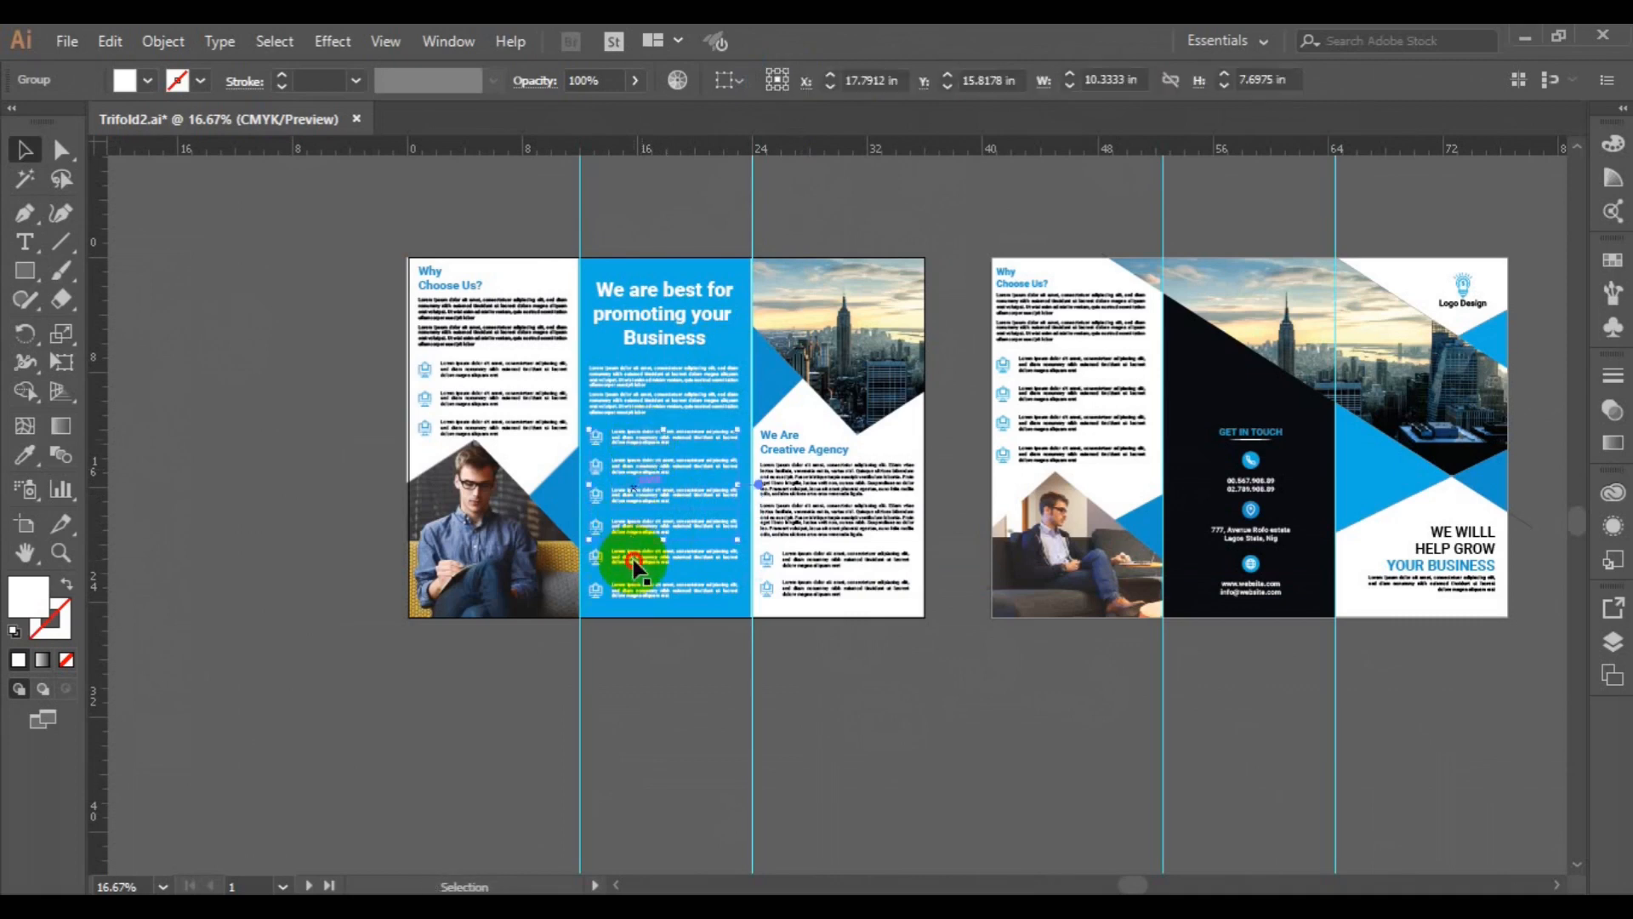
Step: Delete the two lowest icon rows on the blue panel and place a copy of the four-row group below the original
click(632, 559)
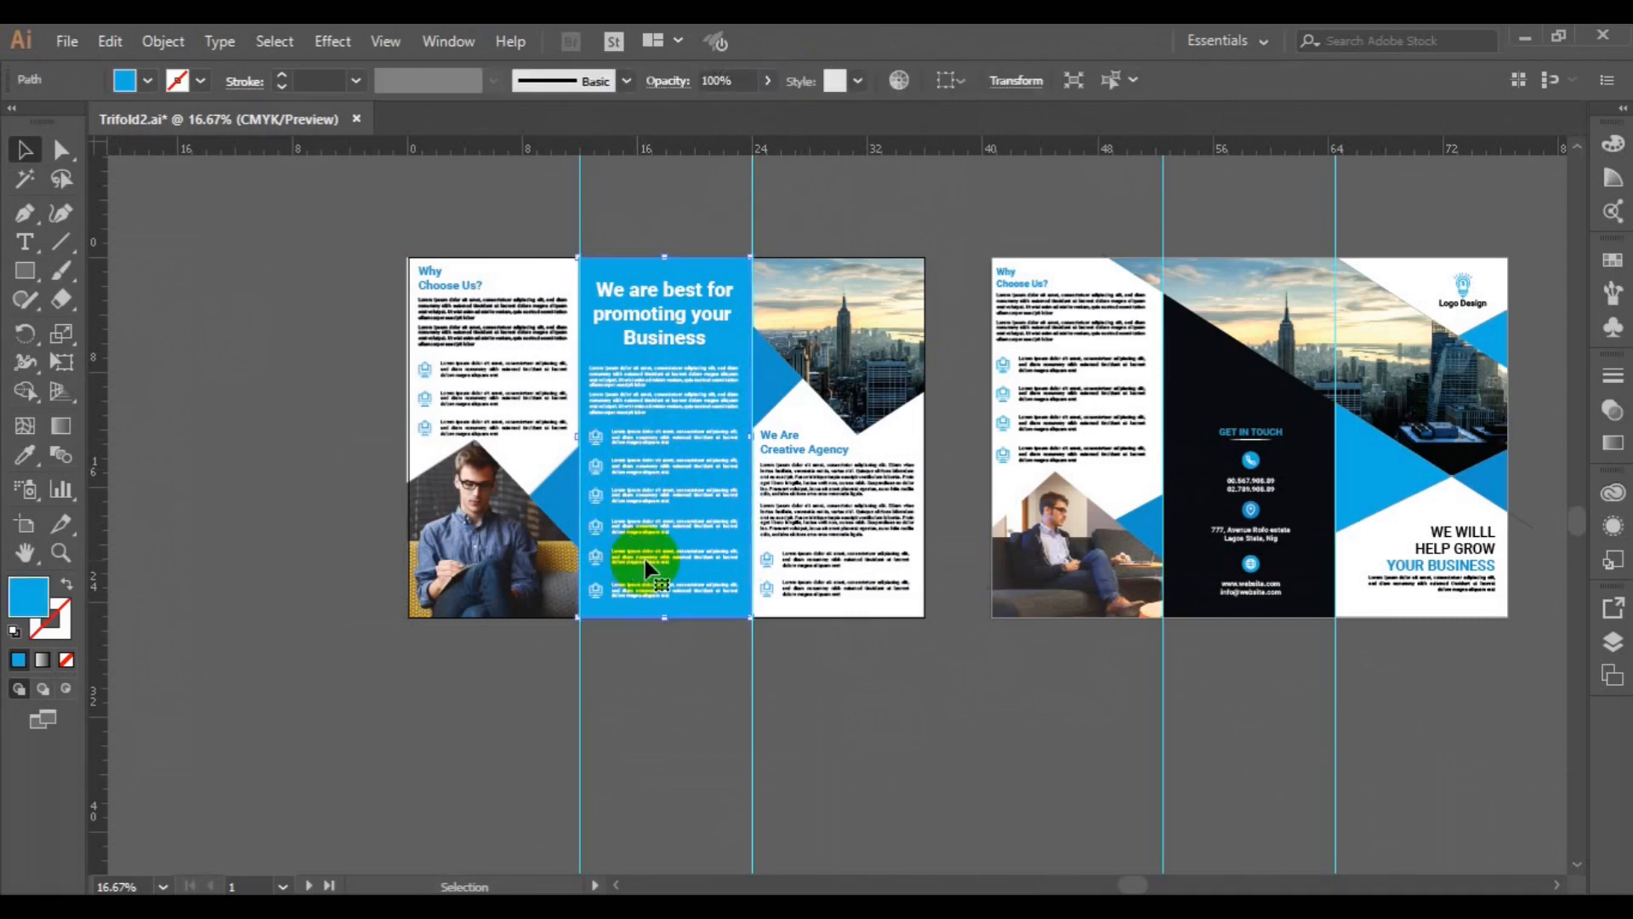
click(595, 558)
key(Delete)
drag(633, 535, 646, 626)
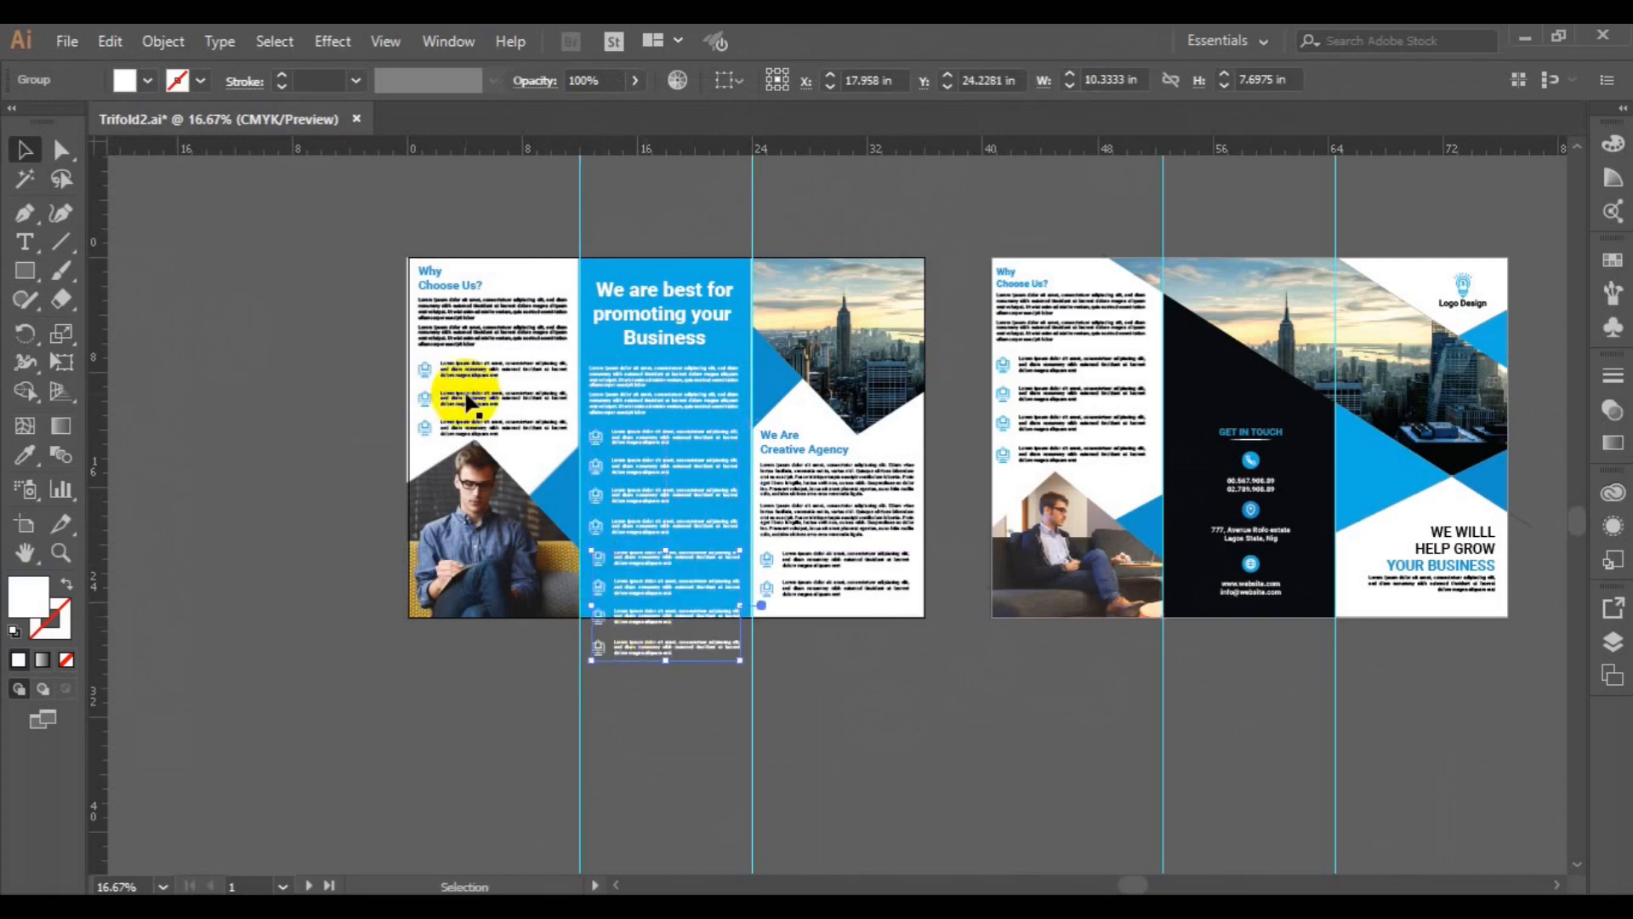
Step: Ungroup the copied four-row group and delete its two lowest rows that overhang the page edge
click(165, 44)
click(298, 130)
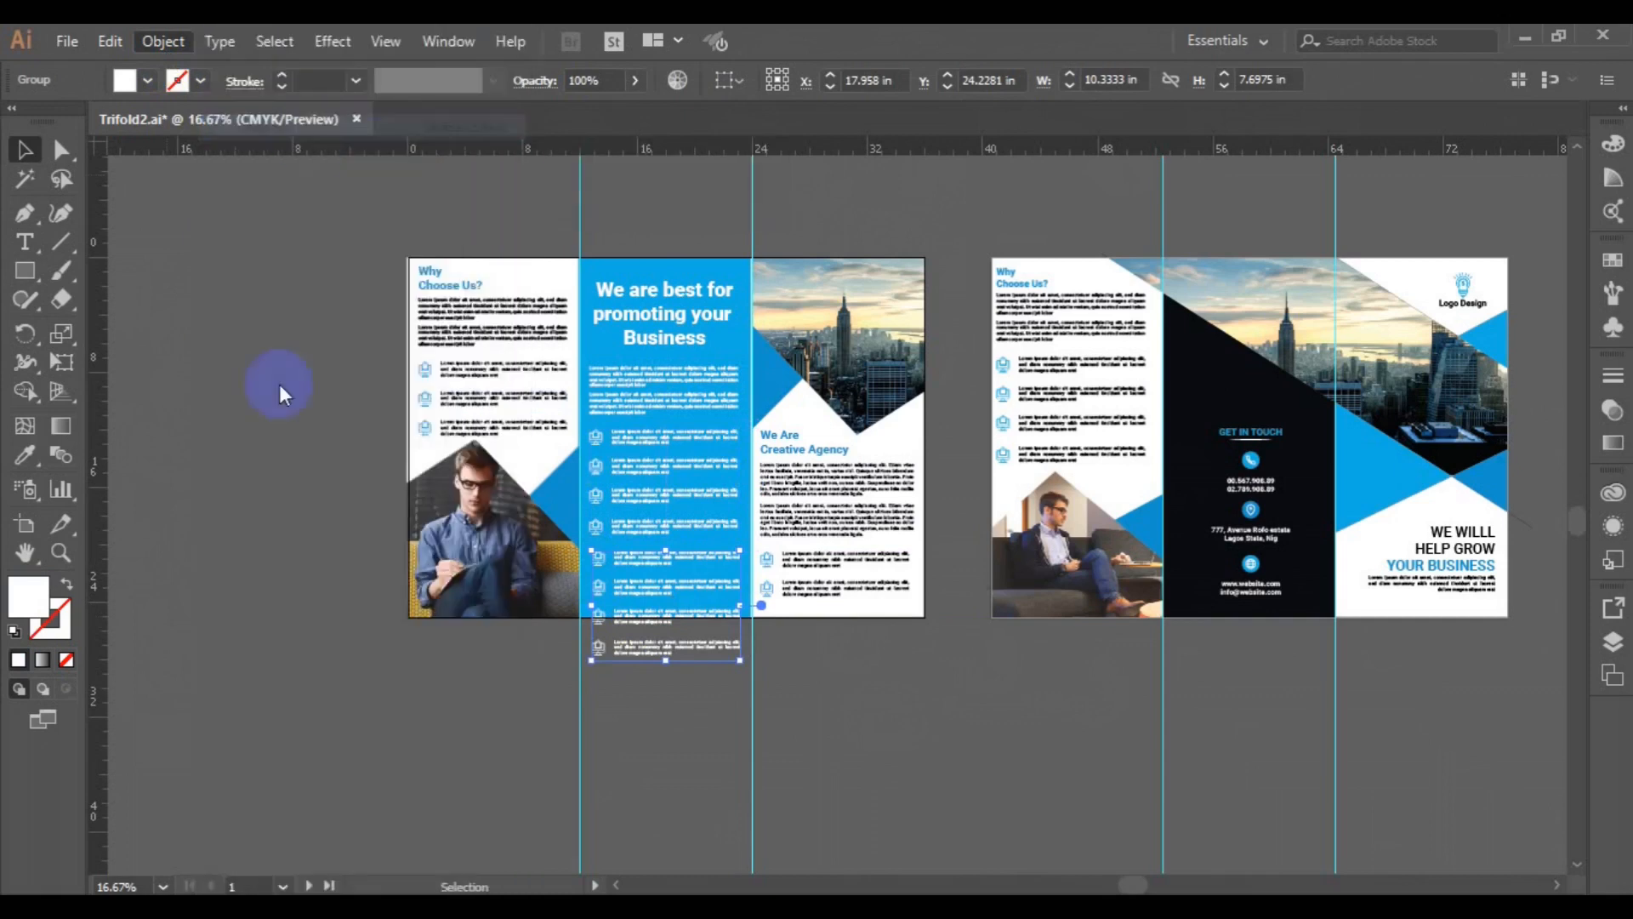
click(279, 385)
drag(638, 627, 647, 667)
click(644, 660)
key(Delete)
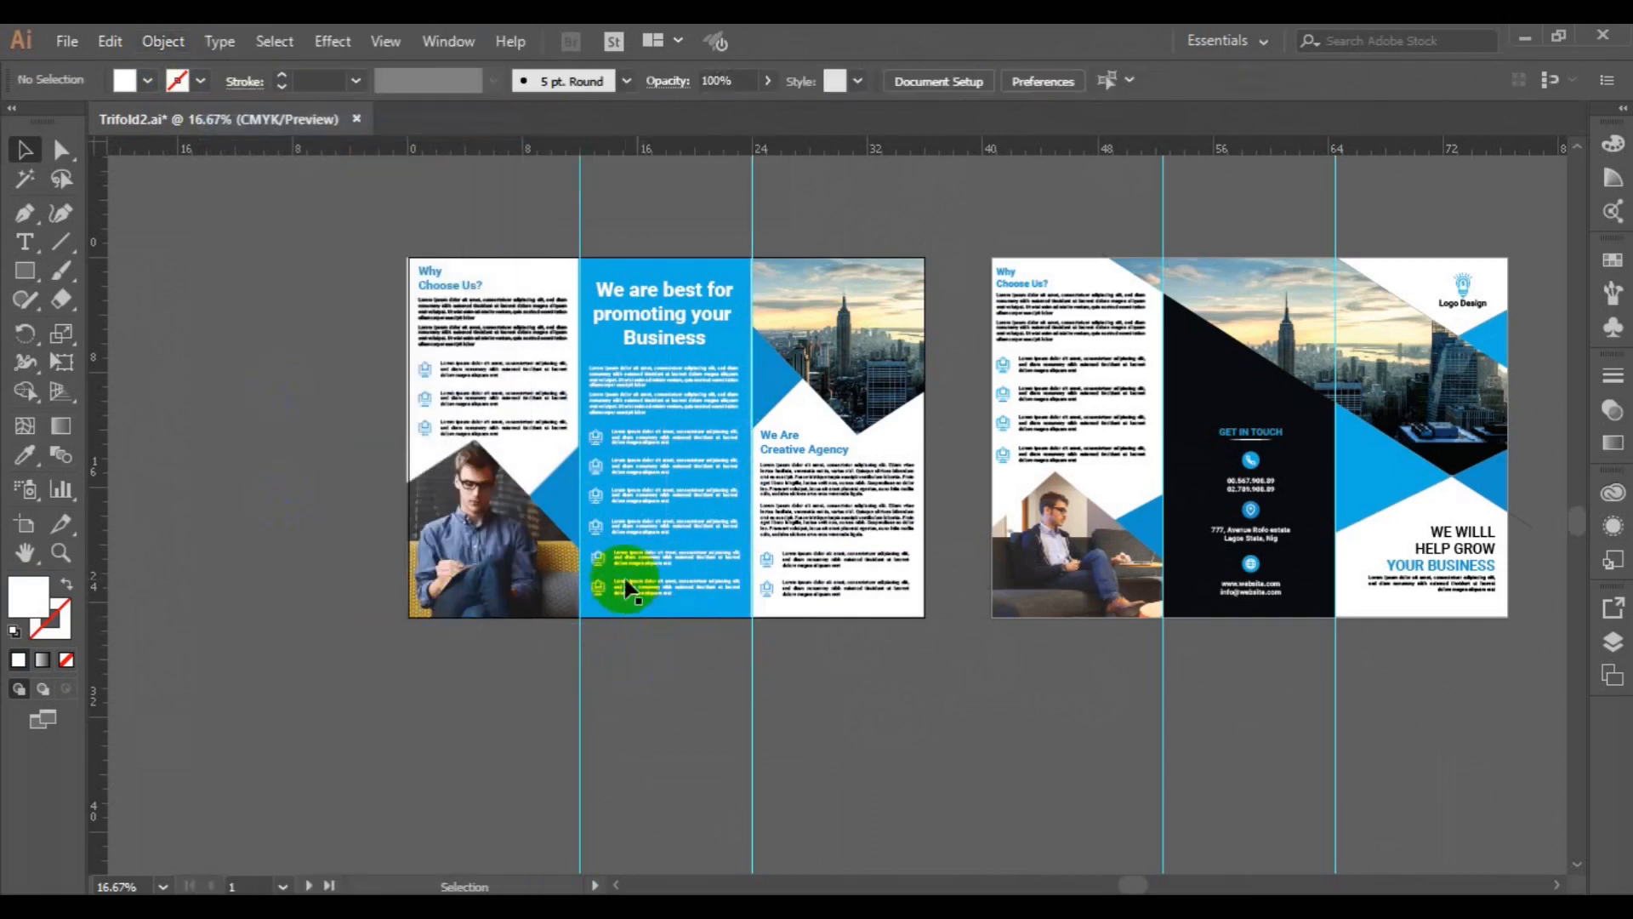
Step: Left-align the blue panel's icon rows with its paragraphs, and center them horizontally with the heading
click(625, 581)
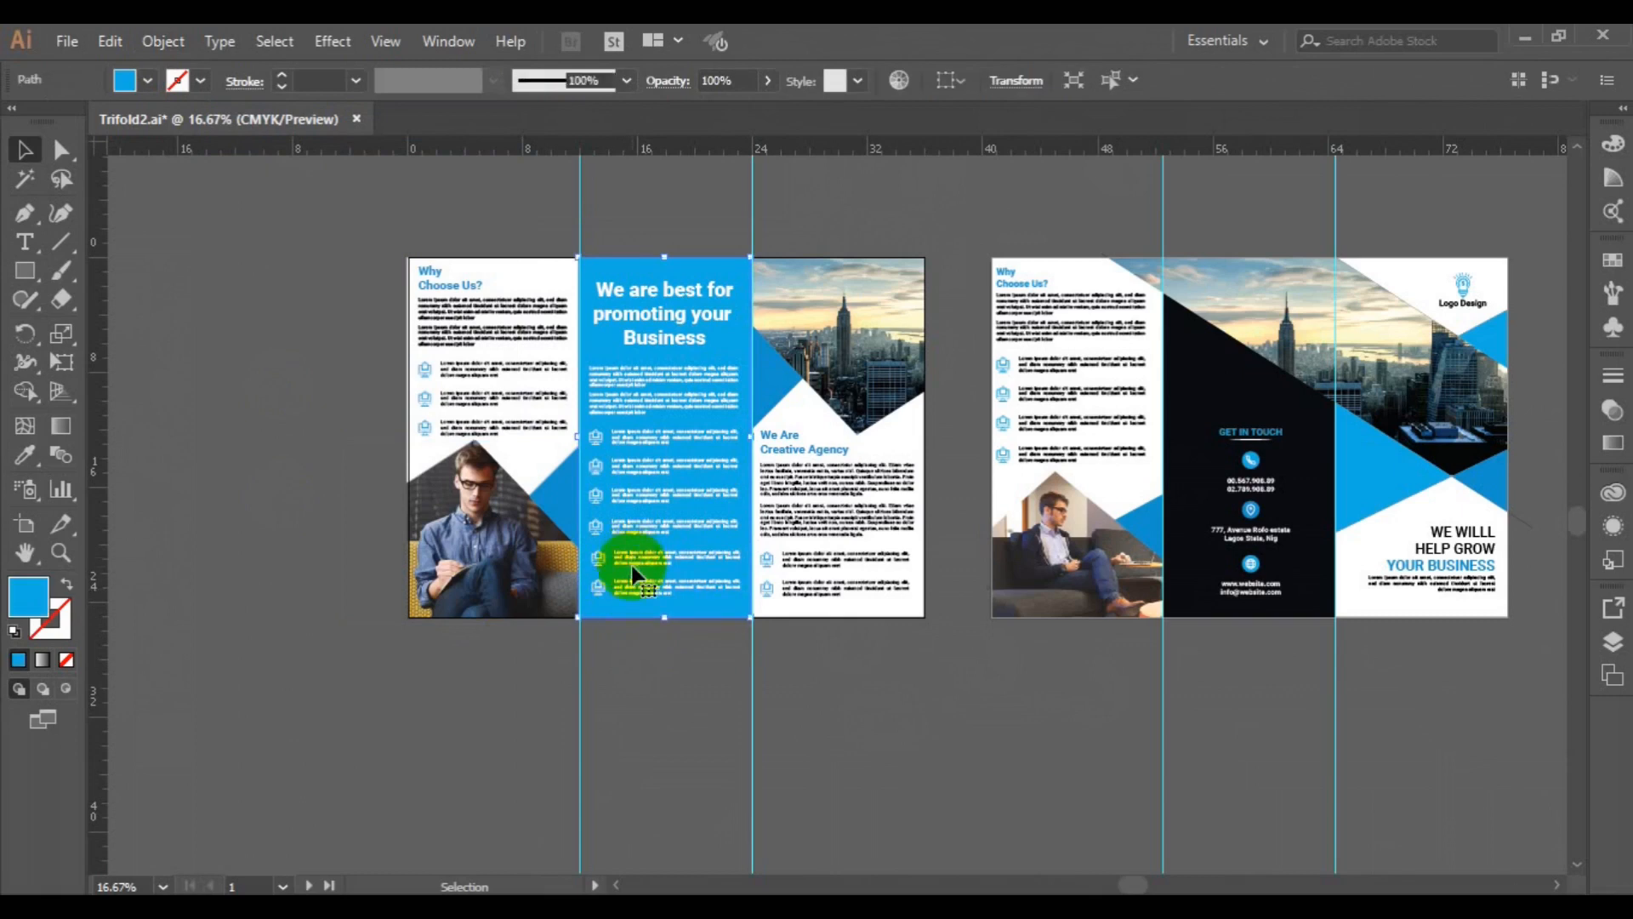
click(630, 581)
shift+click(630, 580)
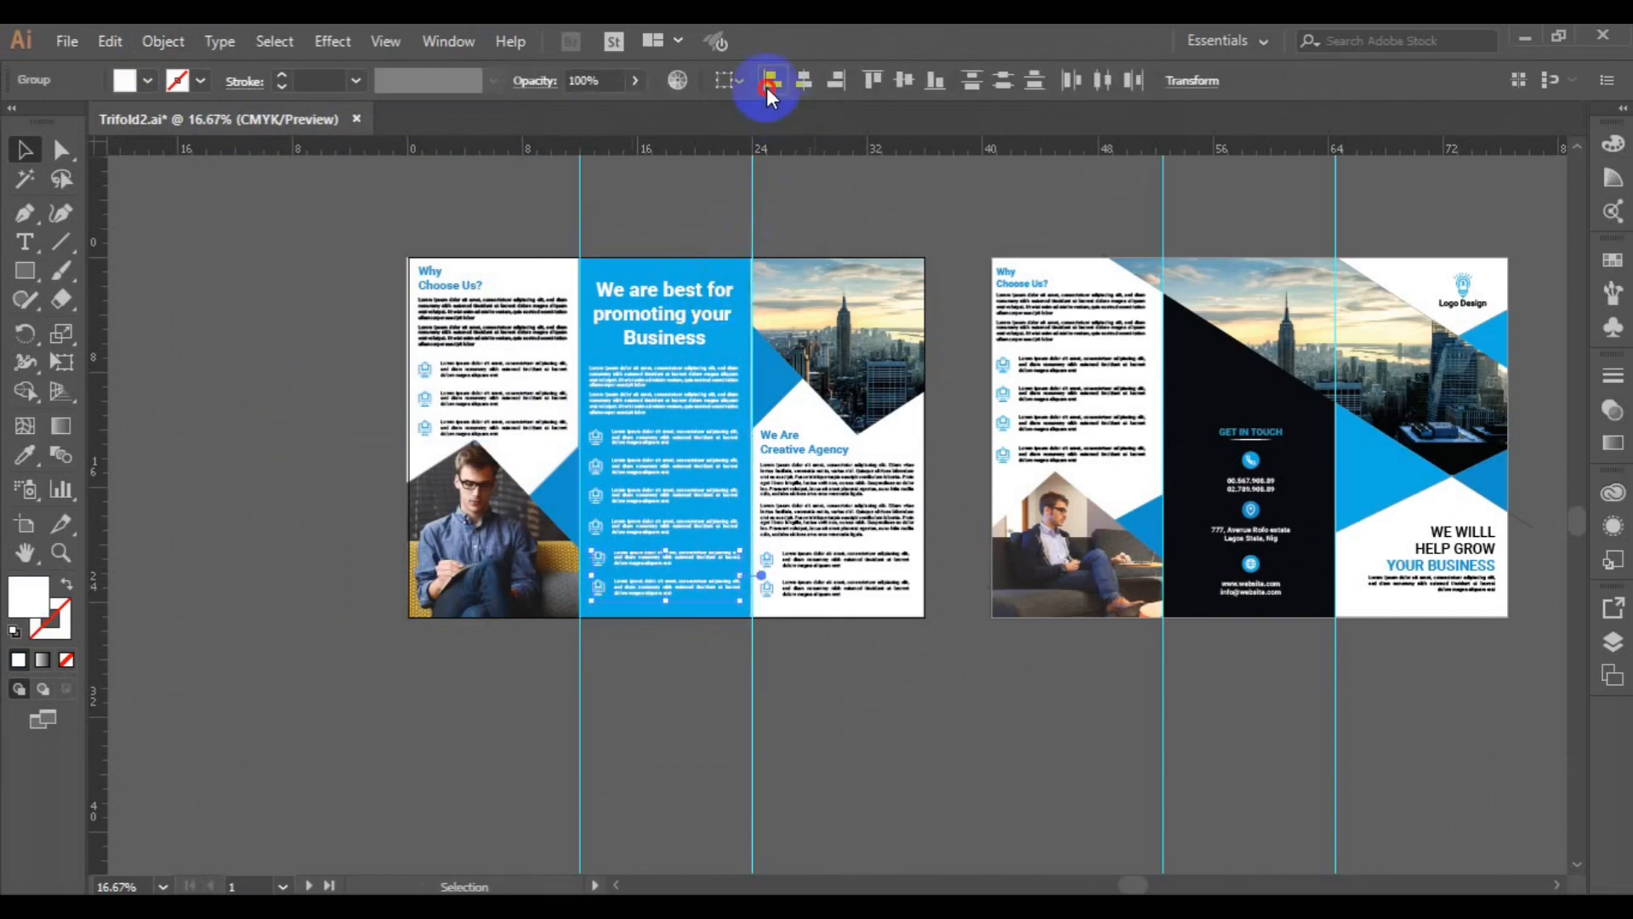
shift+click(663, 492)
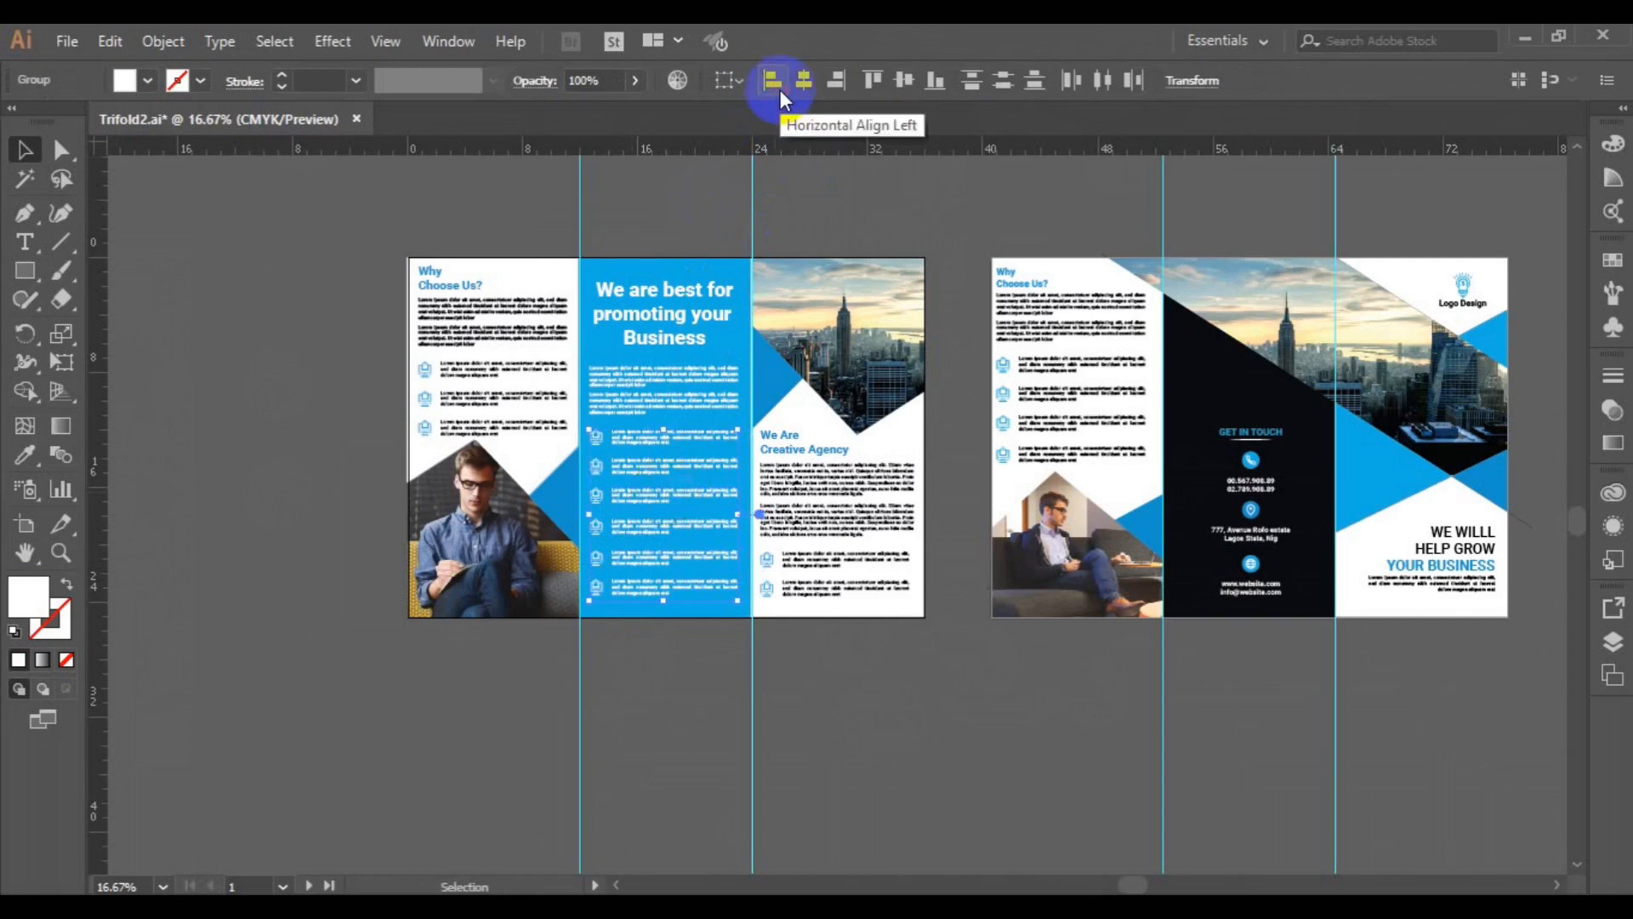
shift+click(640, 405)
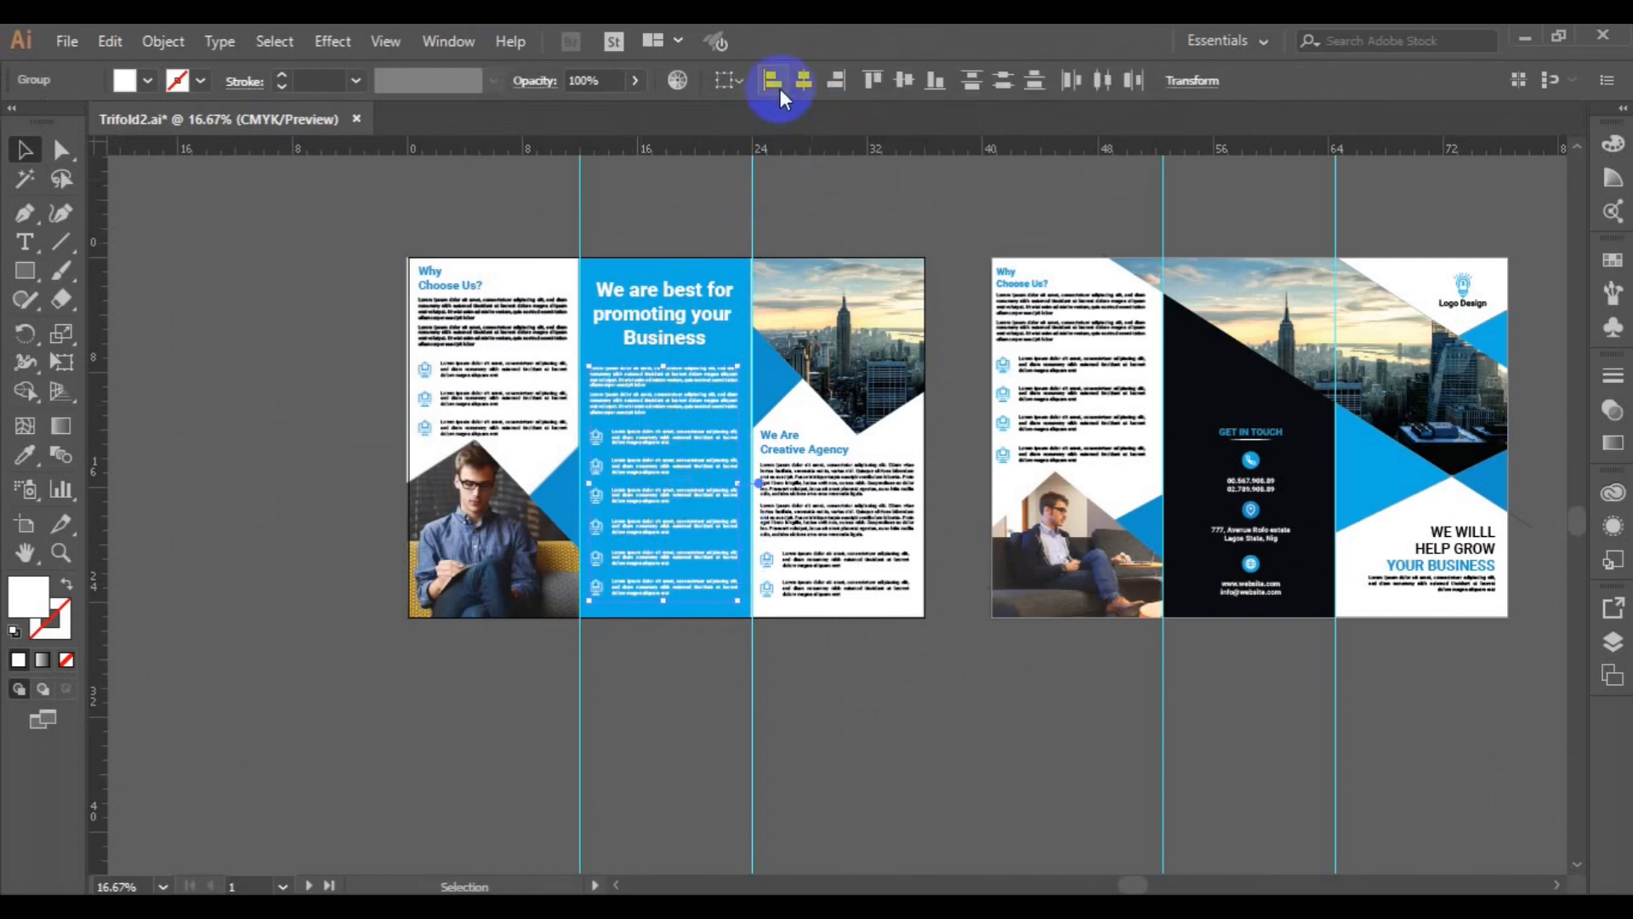
shift+click(672, 309)
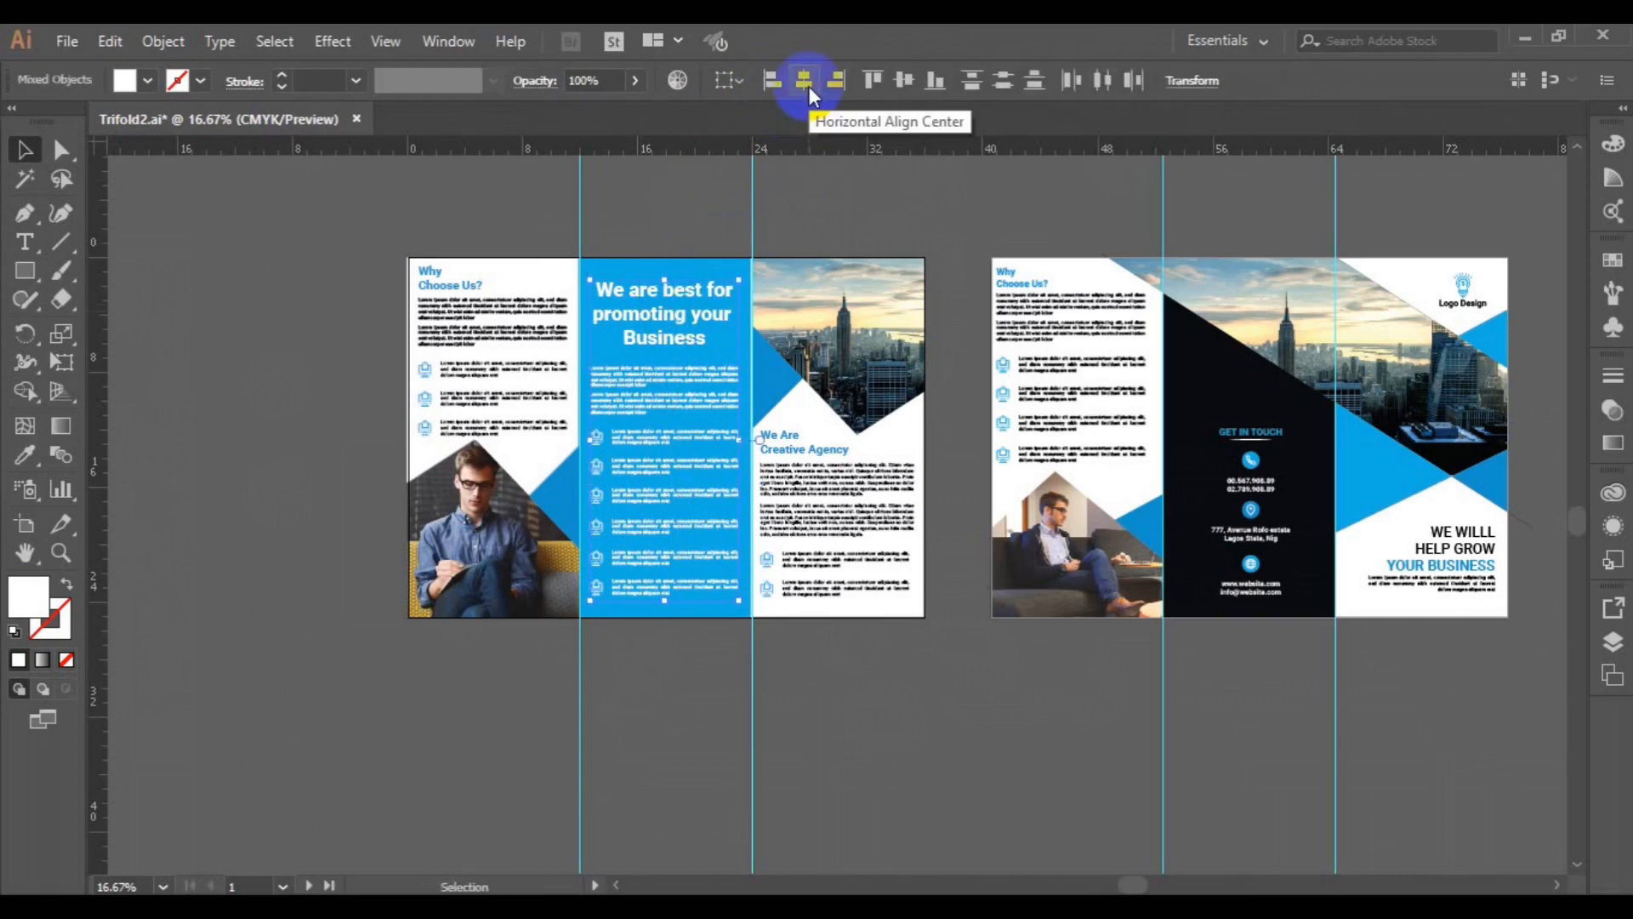
click(808, 568)
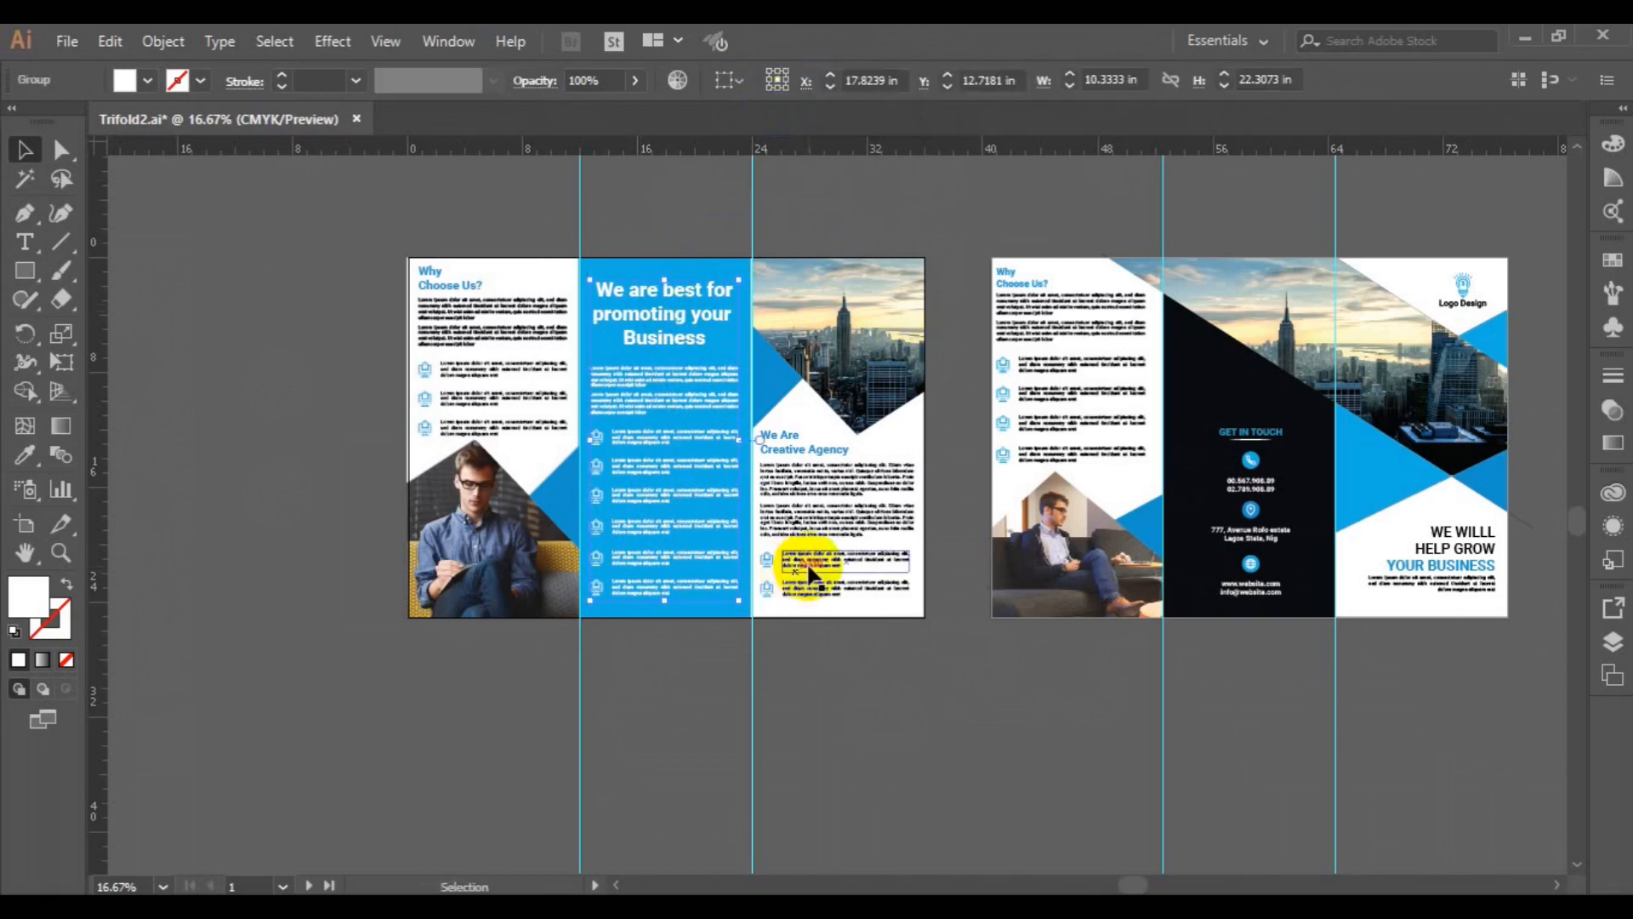
Step: Group the "We Are Creative Agency" heading with its paragraphs and icon rows, and bottom-align it with the blue panel's content group
shift+click(799, 457)
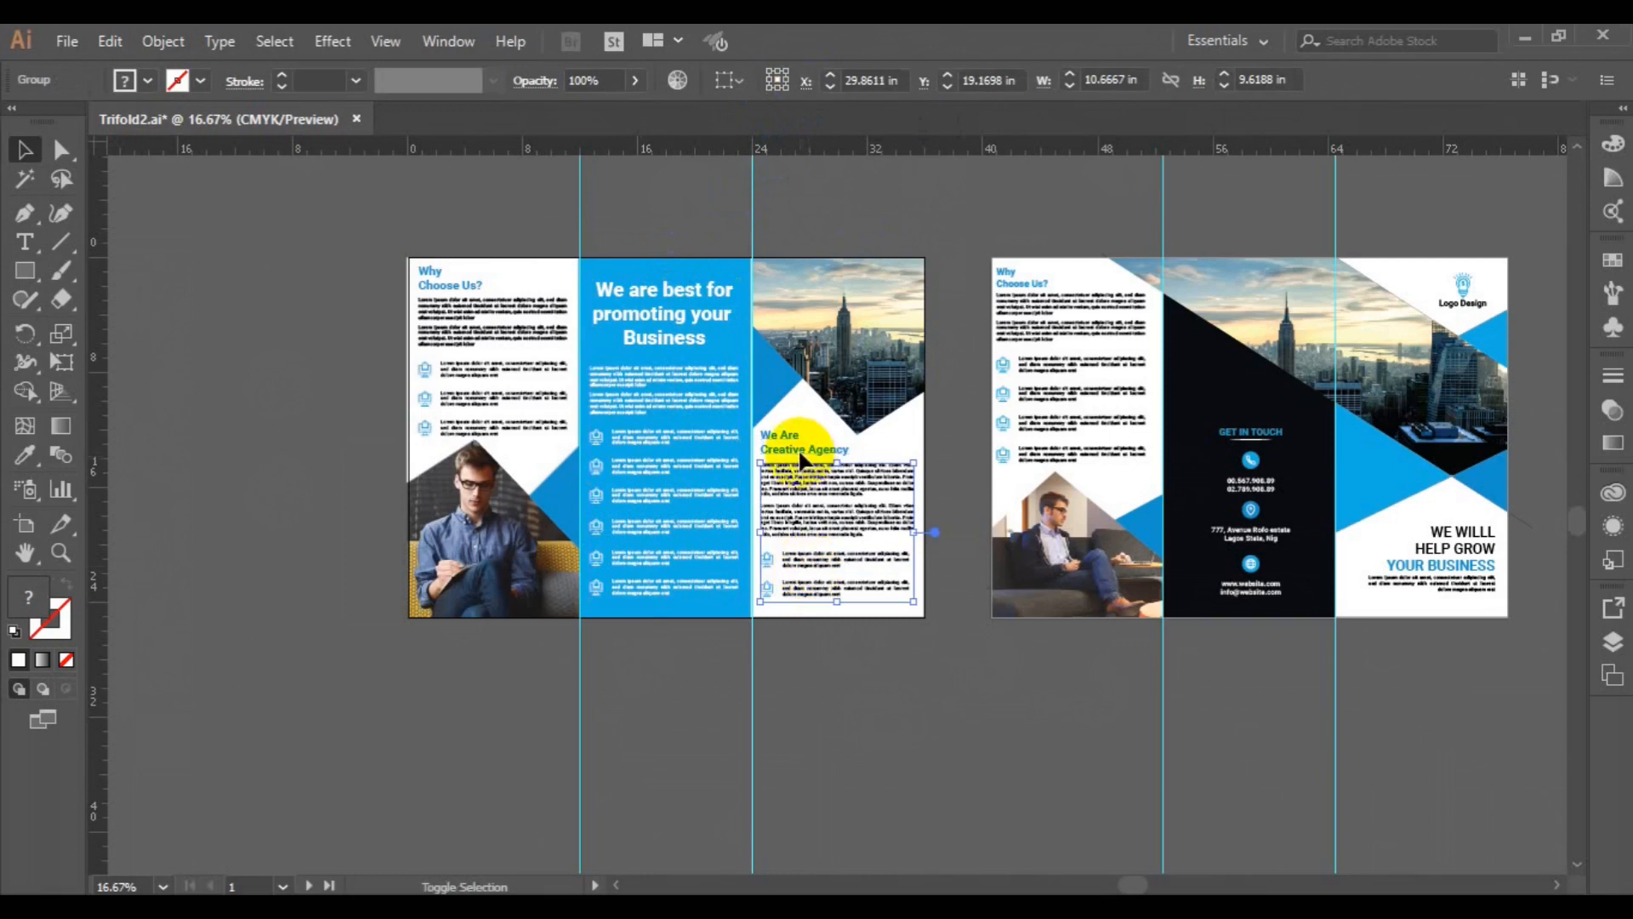
shift+click(800, 456)
key(ctrl+g)
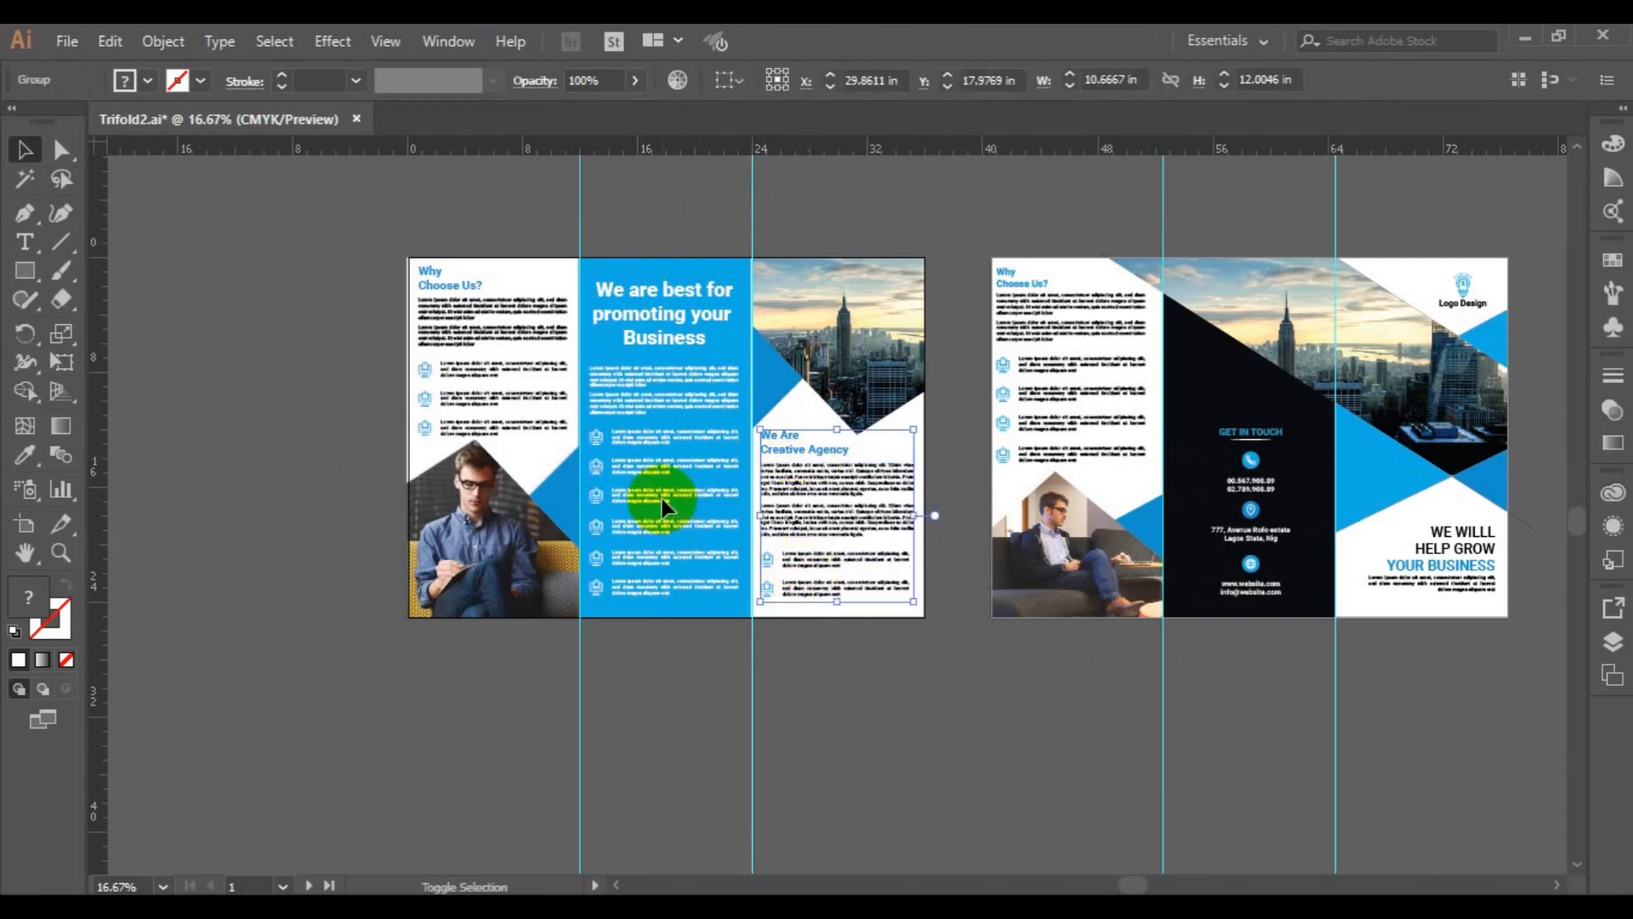
shift+click(664, 508)
click(935, 79)
Step: Ungroup the blue panel's heading, paragraphs and icon rows
click(679, 189)
click(646, 325)
click(163, 40)
click(310, 131)
Step: Top-align the blue panel's "We are best for promoting your Business" heading with the inside page's "Why Choose Us?" heading
click(649, 322)
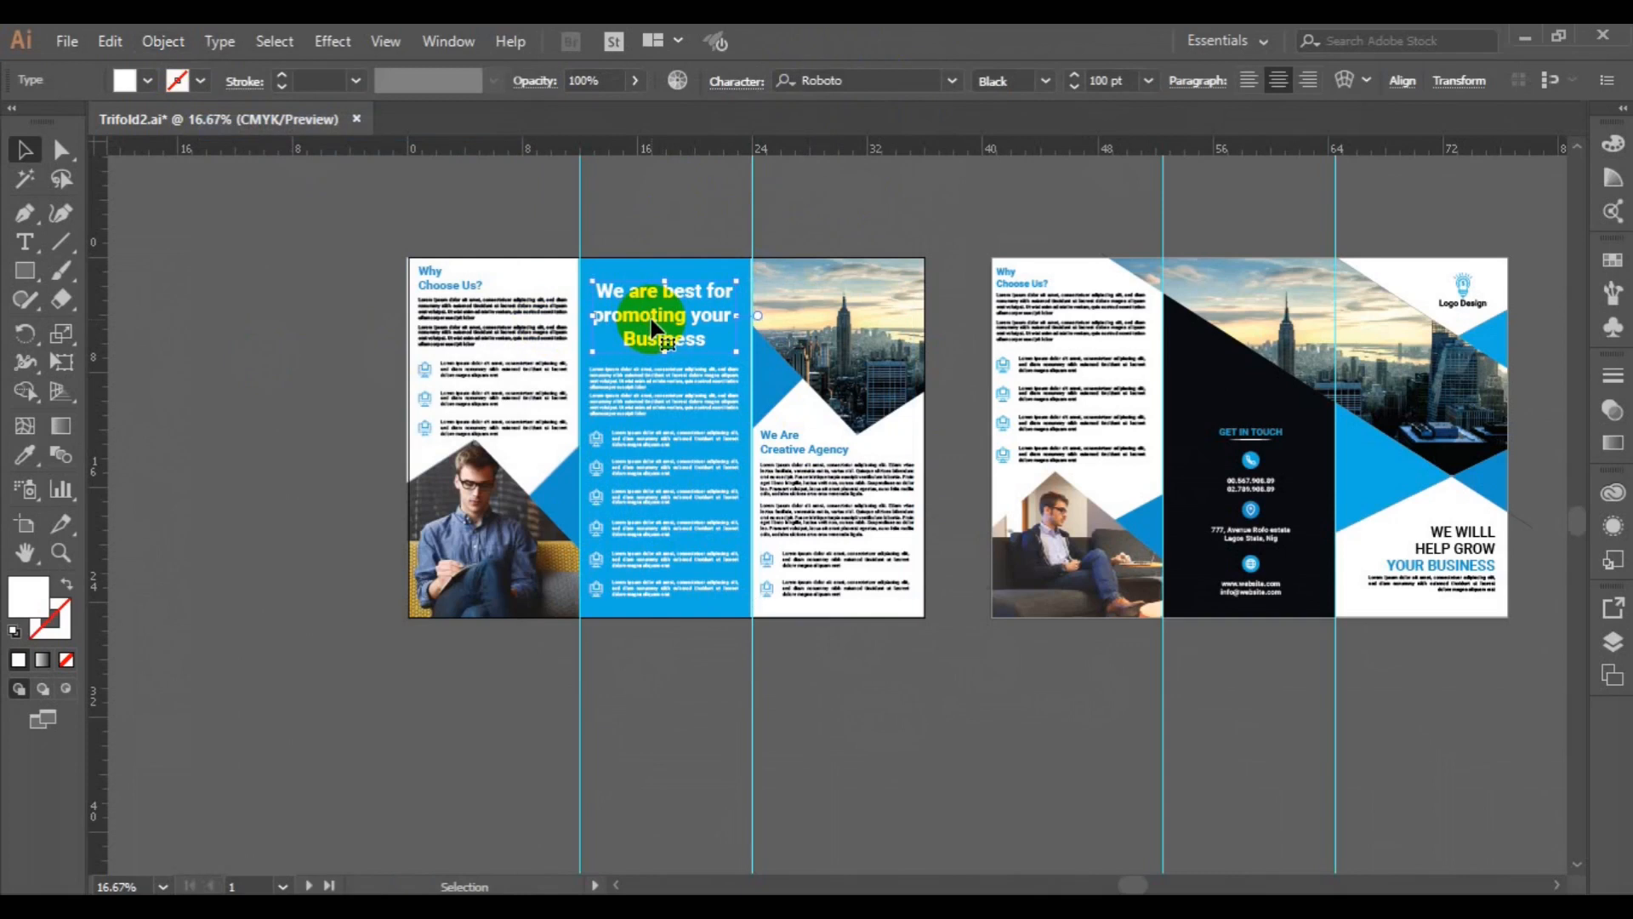
click(435, 280)
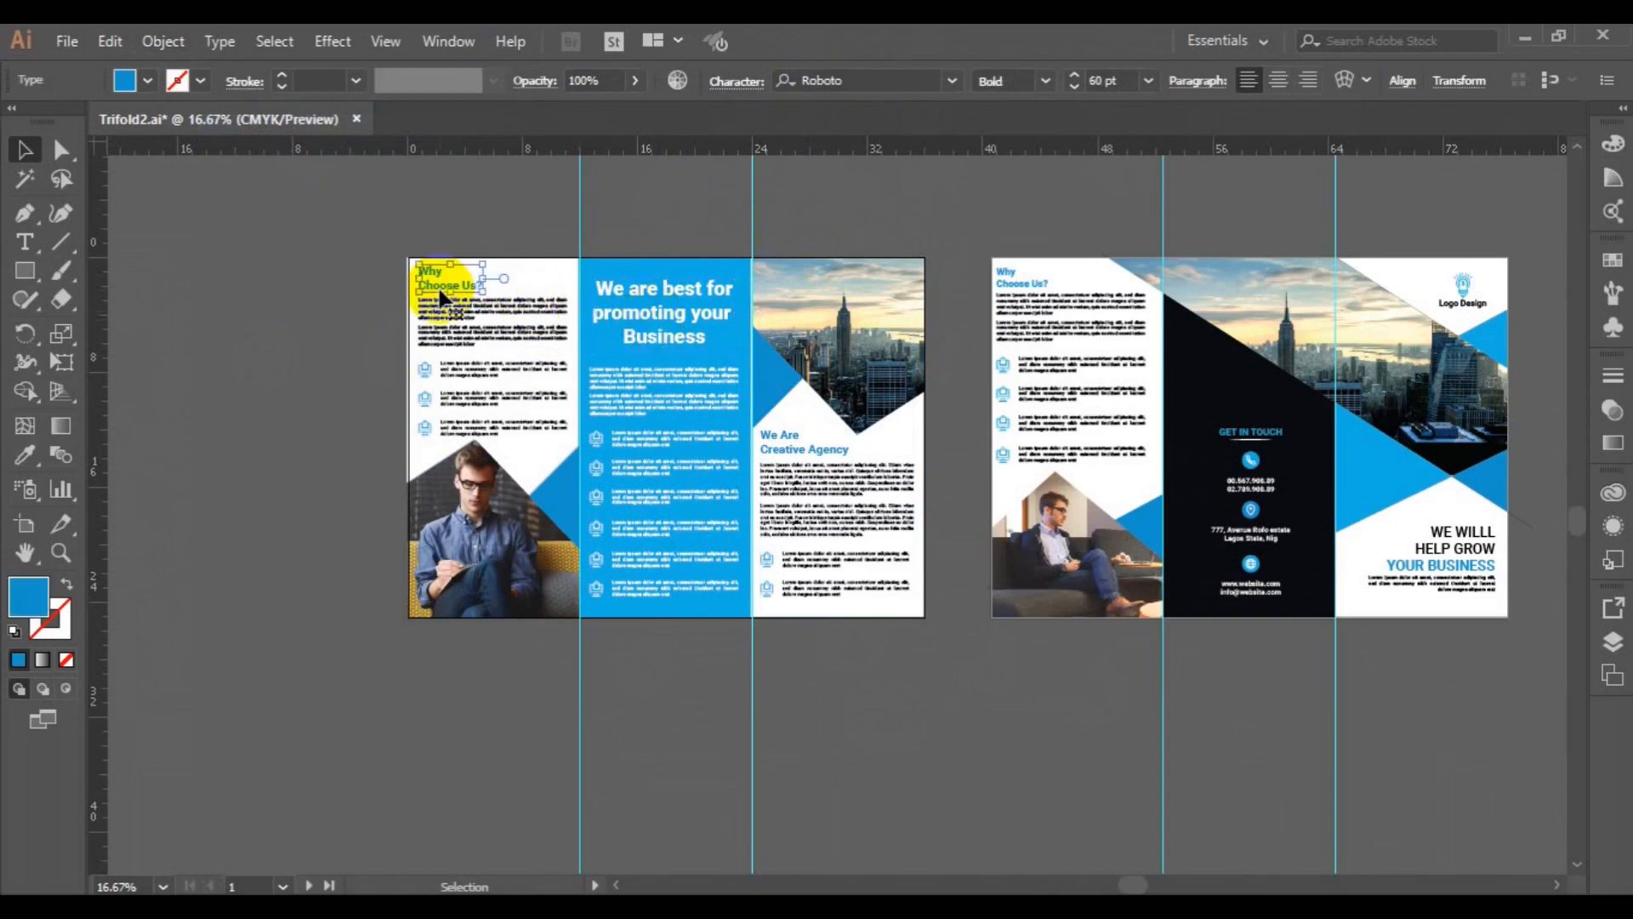
shift+click(617, 302)
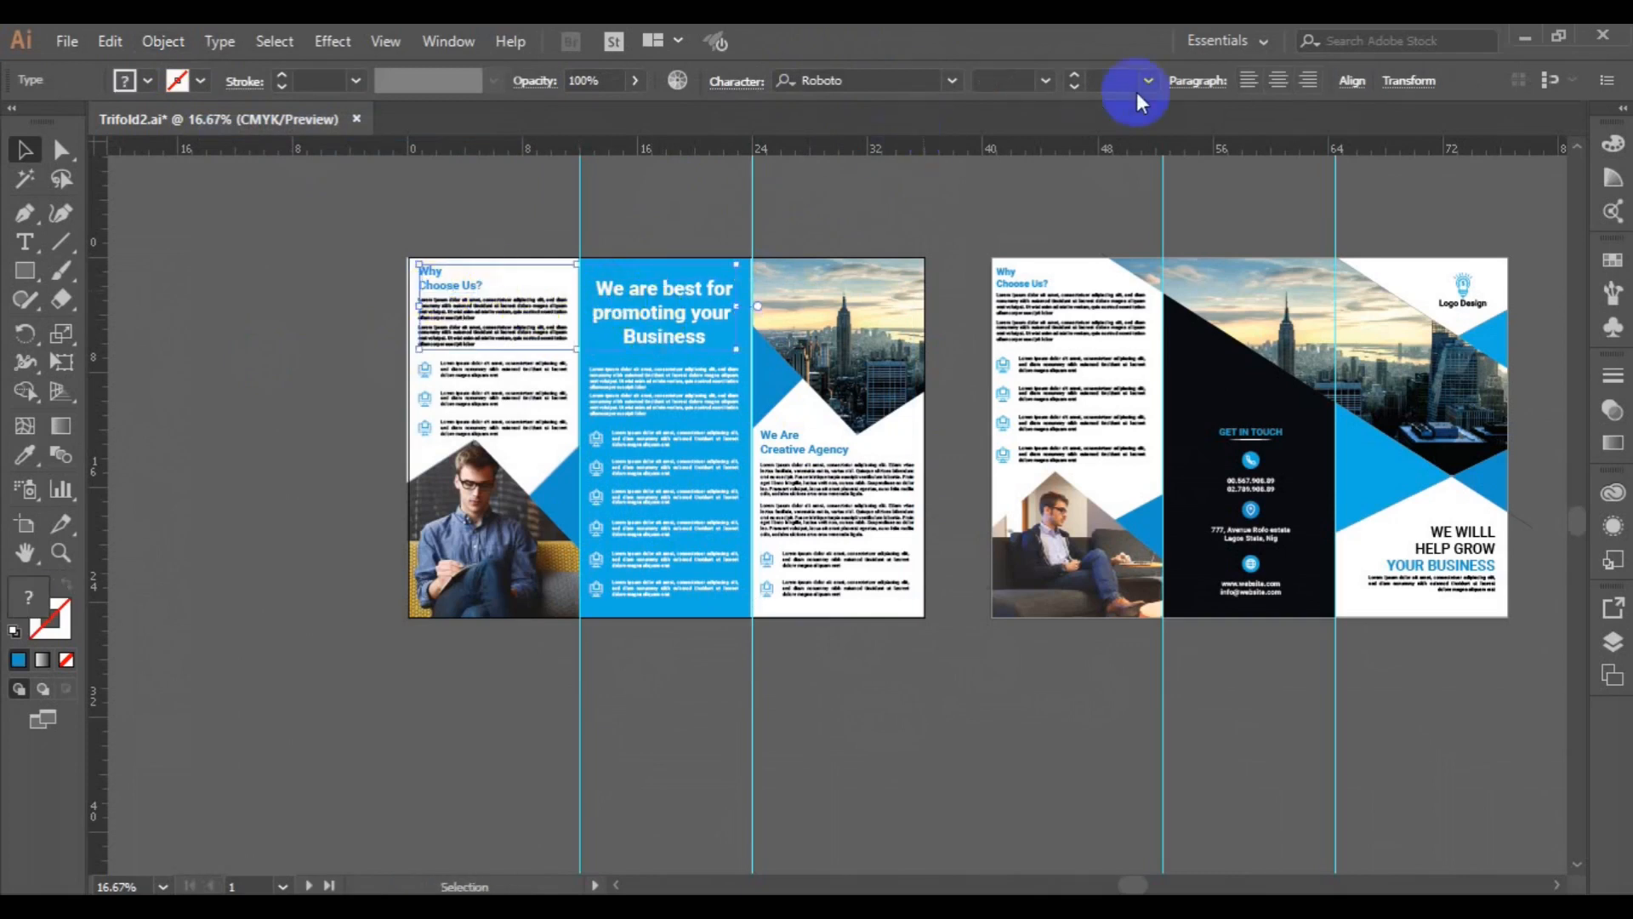
click(1352, 81)
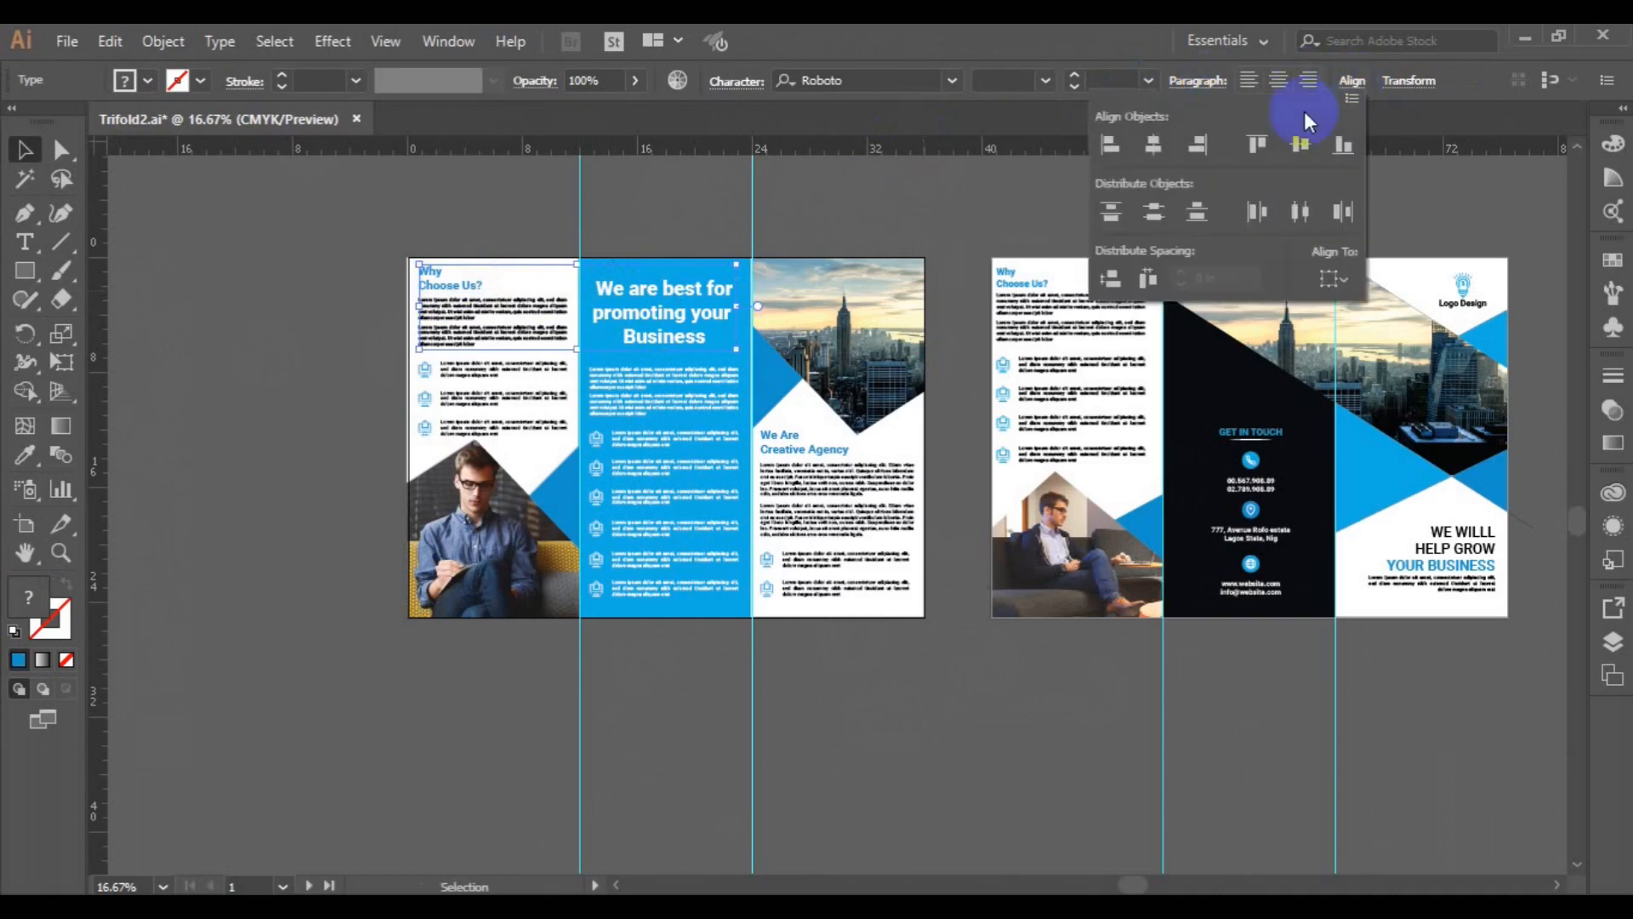
click(1258, 145)
click(385, 539)
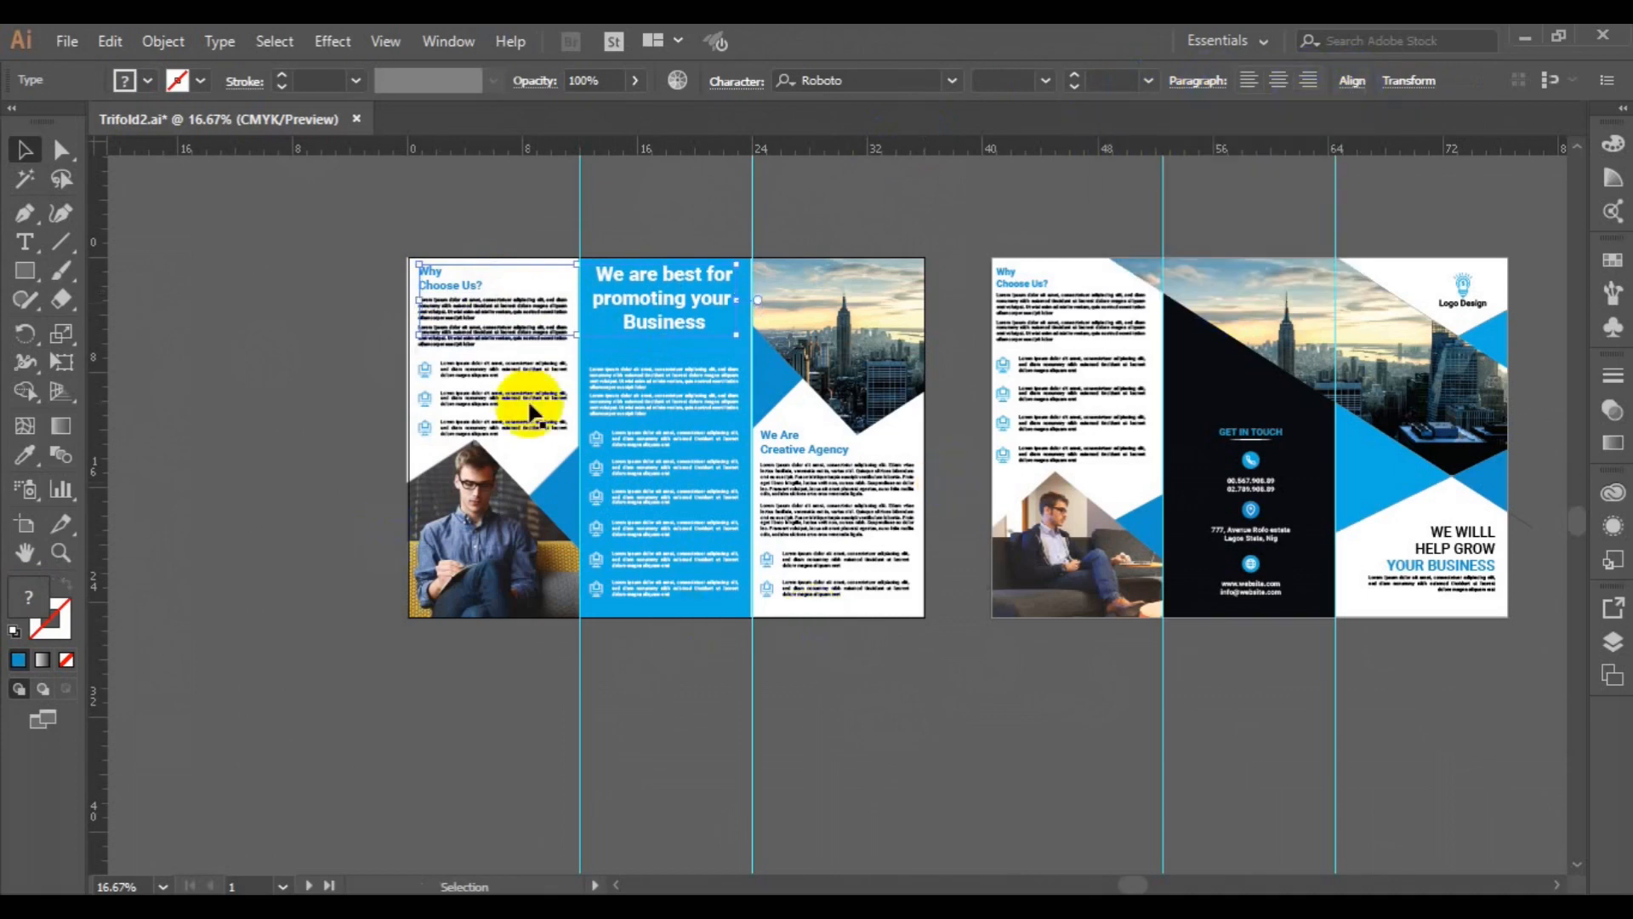
Step: Shift the "Why Choose Us?" heading, its paragraphs and icon rows, together with the blue panel's heading, slightly down
click(455, 393)
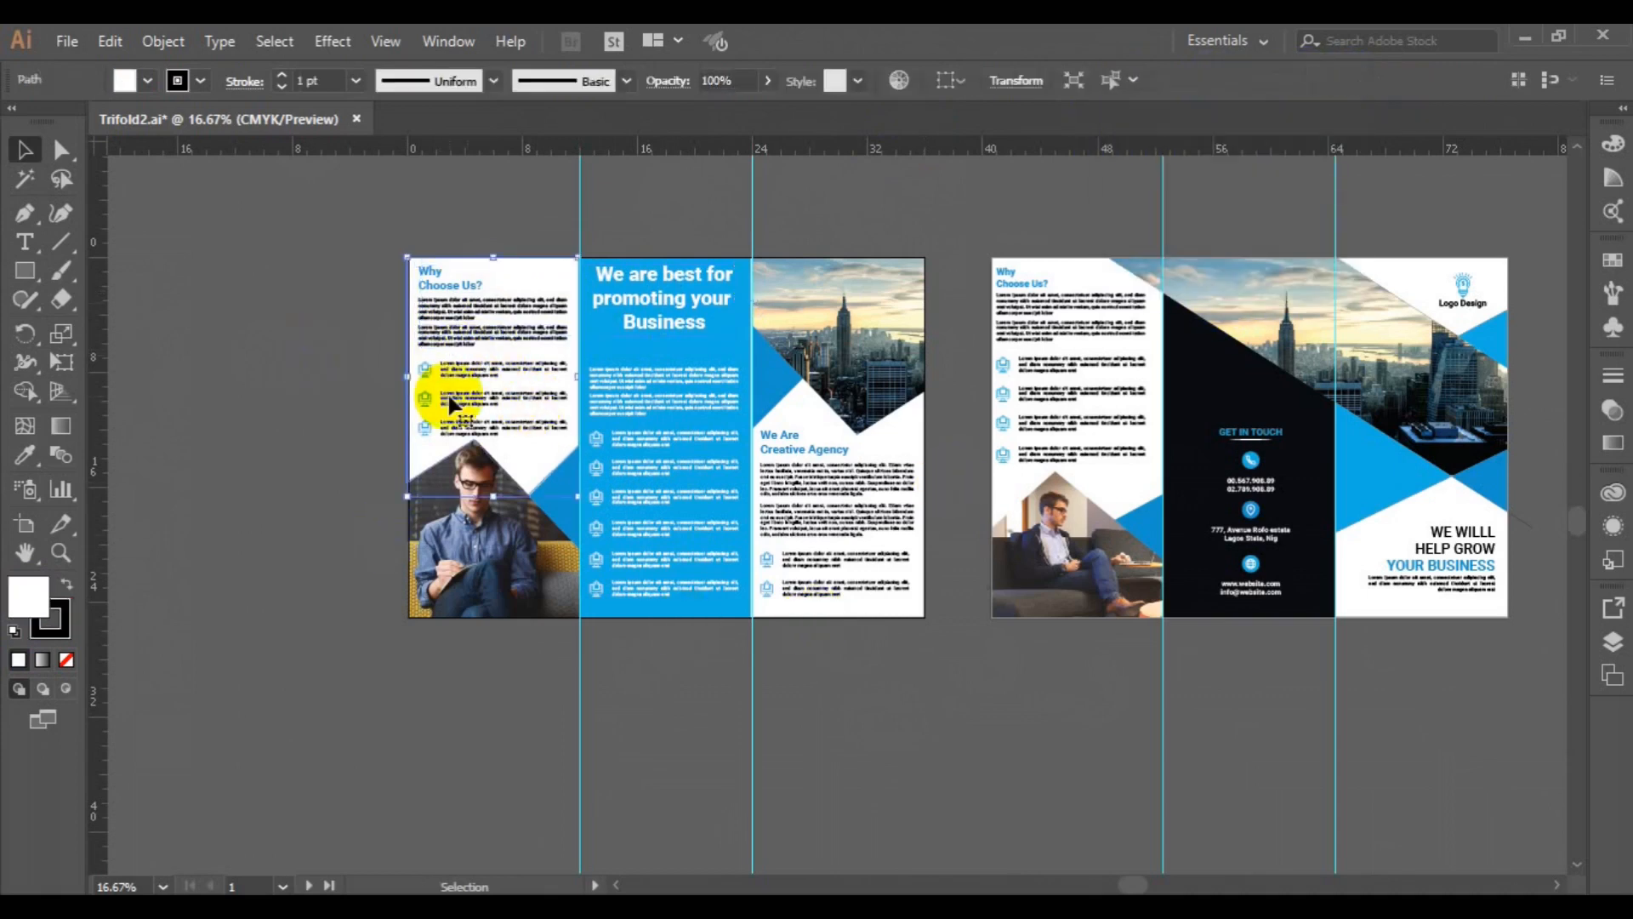
shift+click(456, 336)
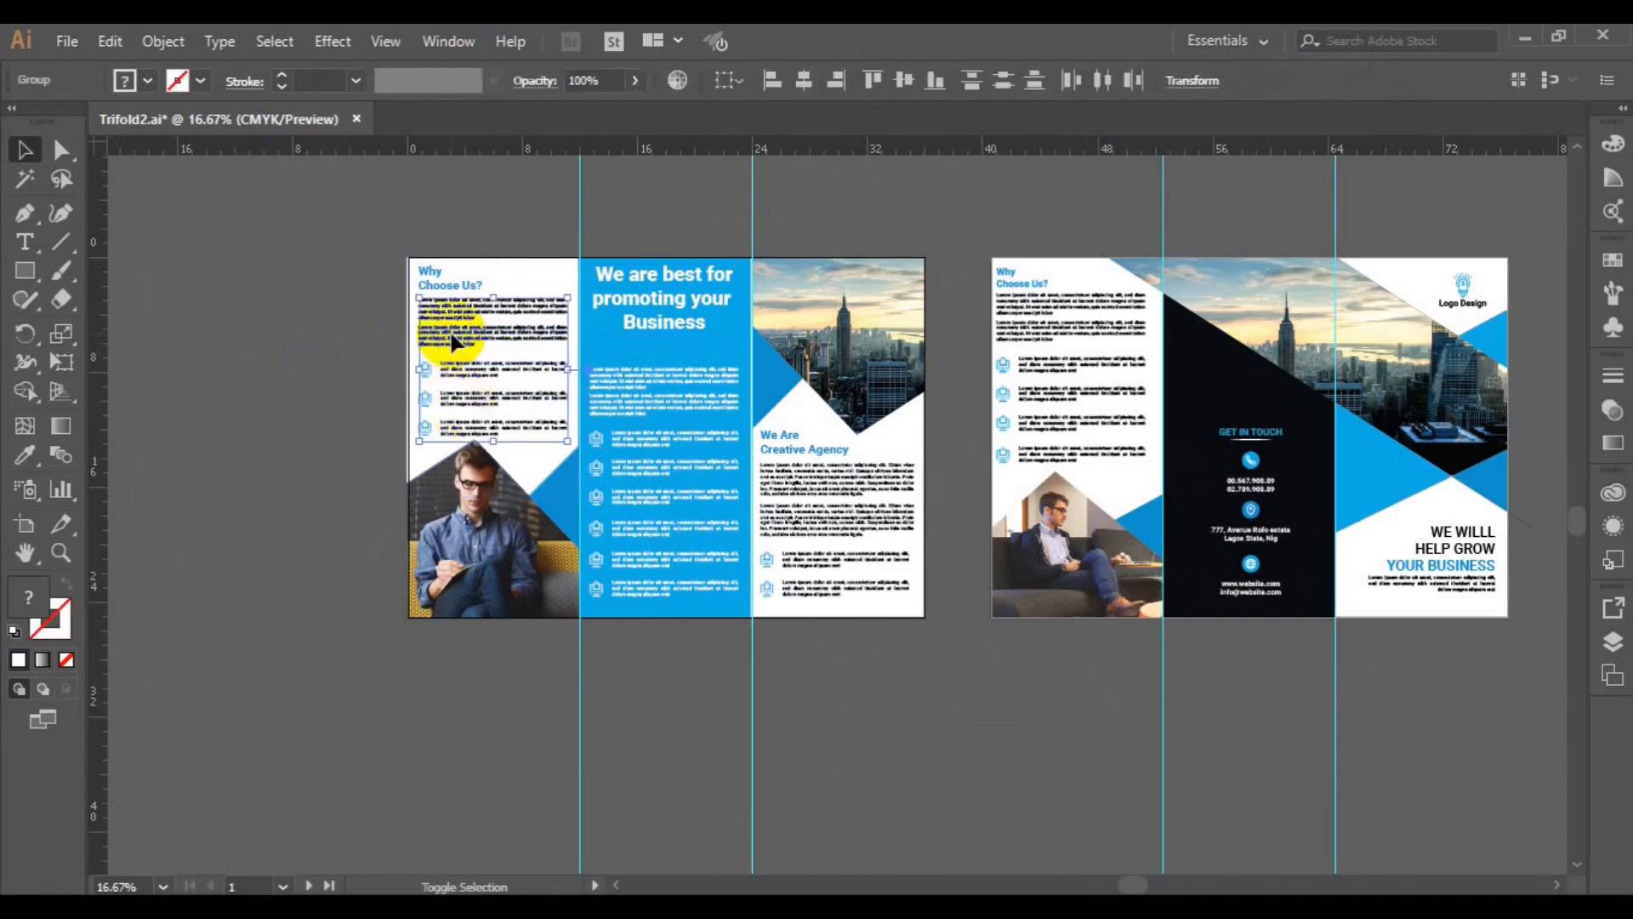
shift+click(439, 285)
shift+click(634, 301)
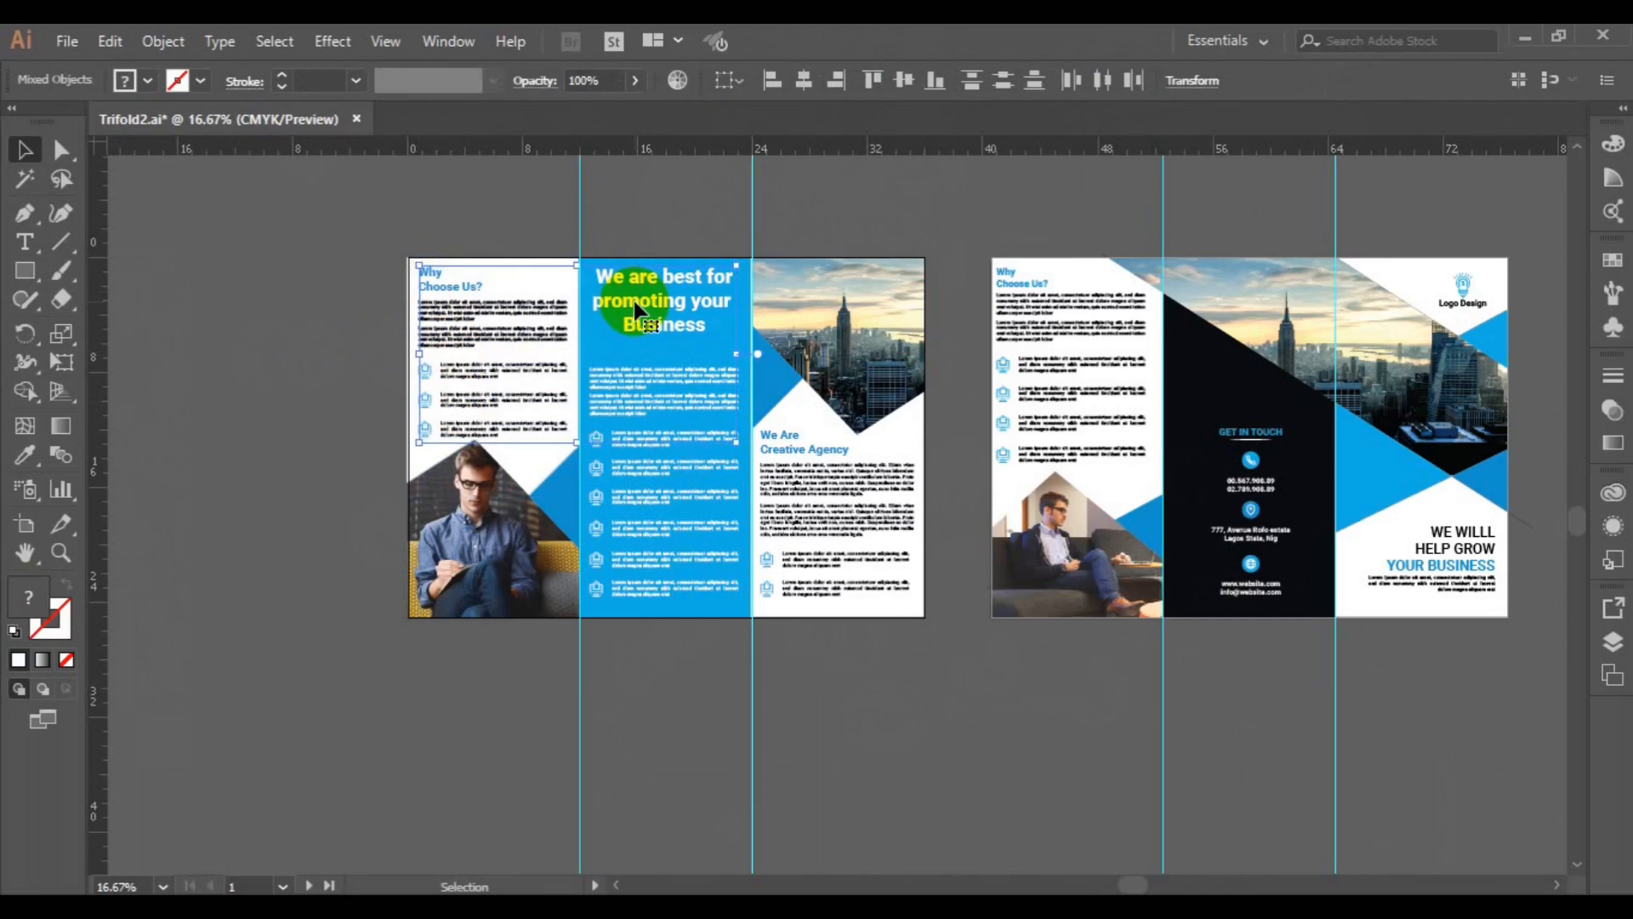
click(332, 449)
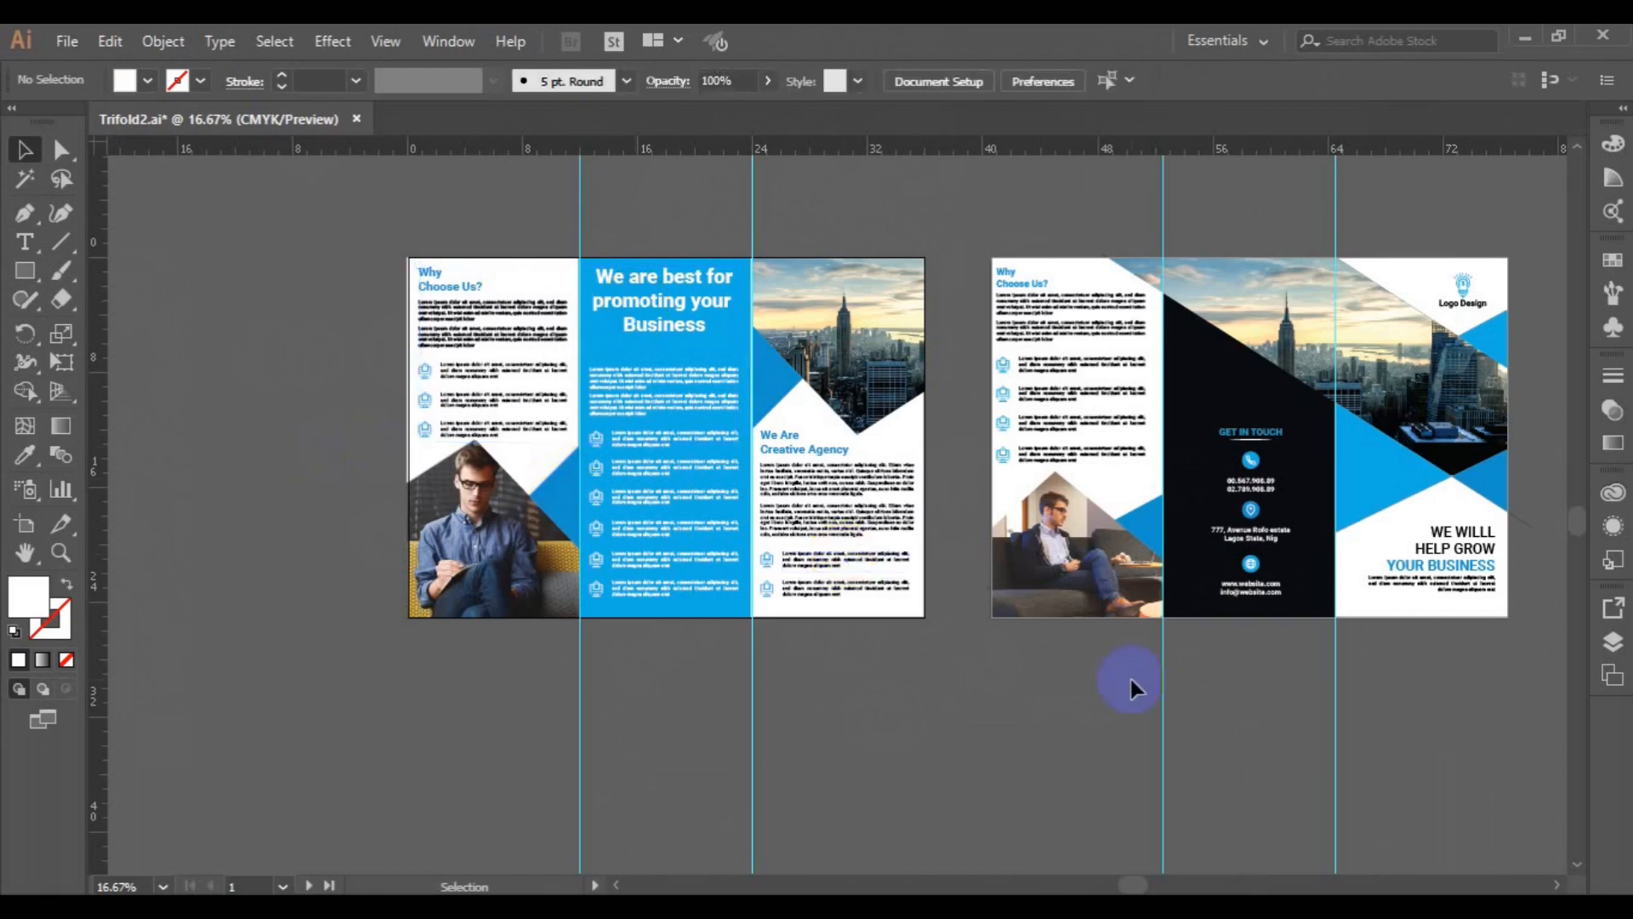
key(ctrl+0)
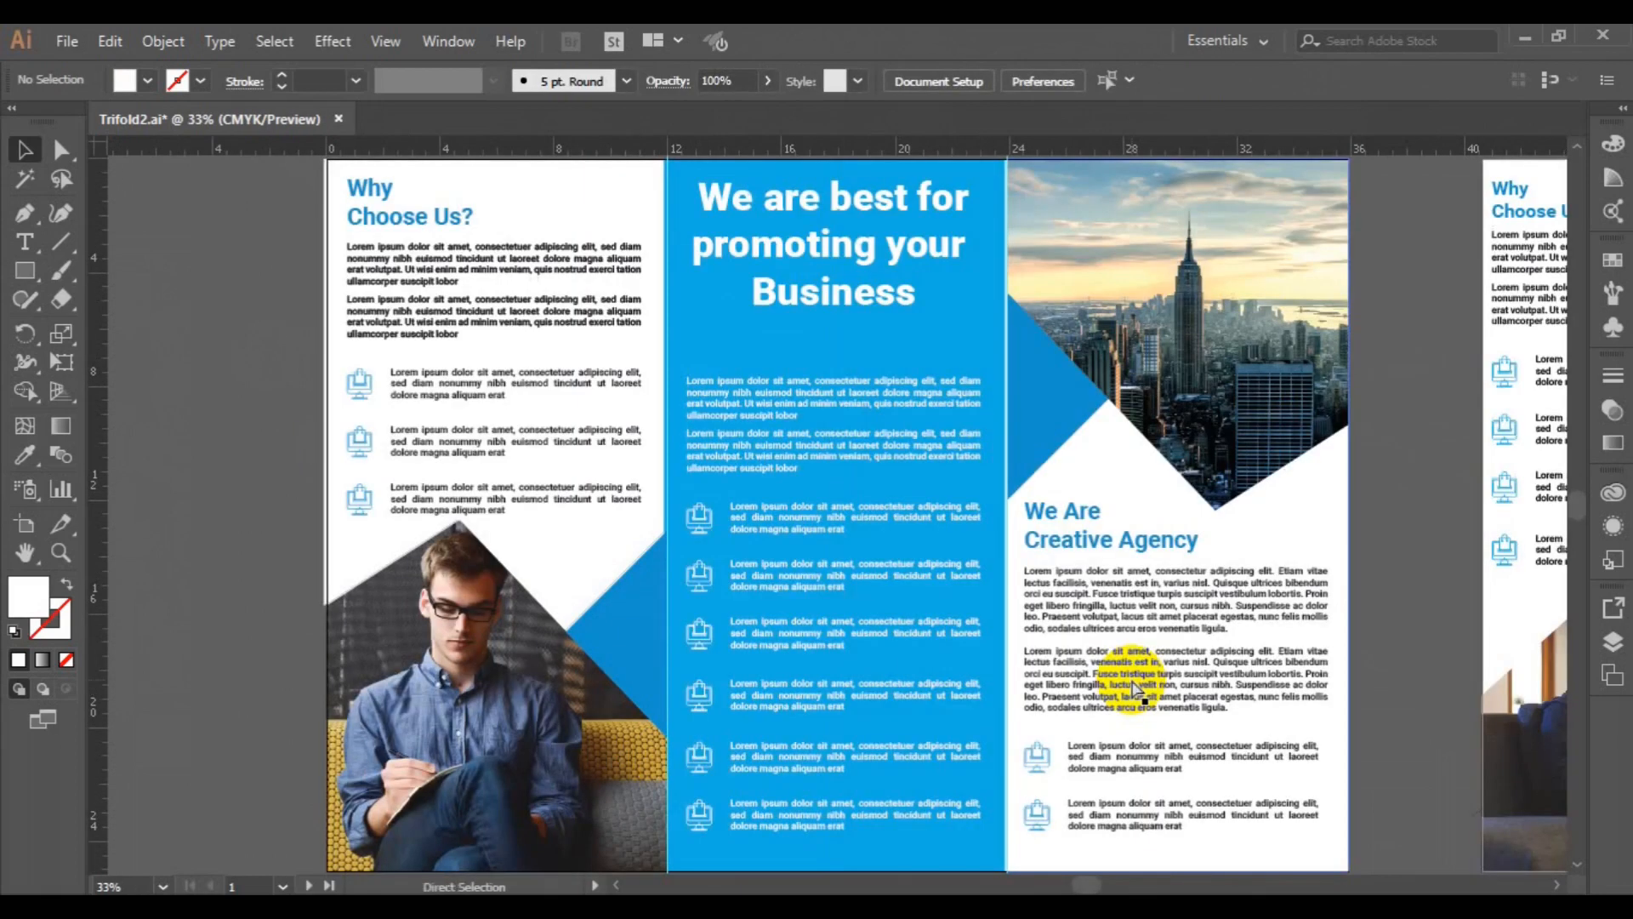
key(ctrl+minus)
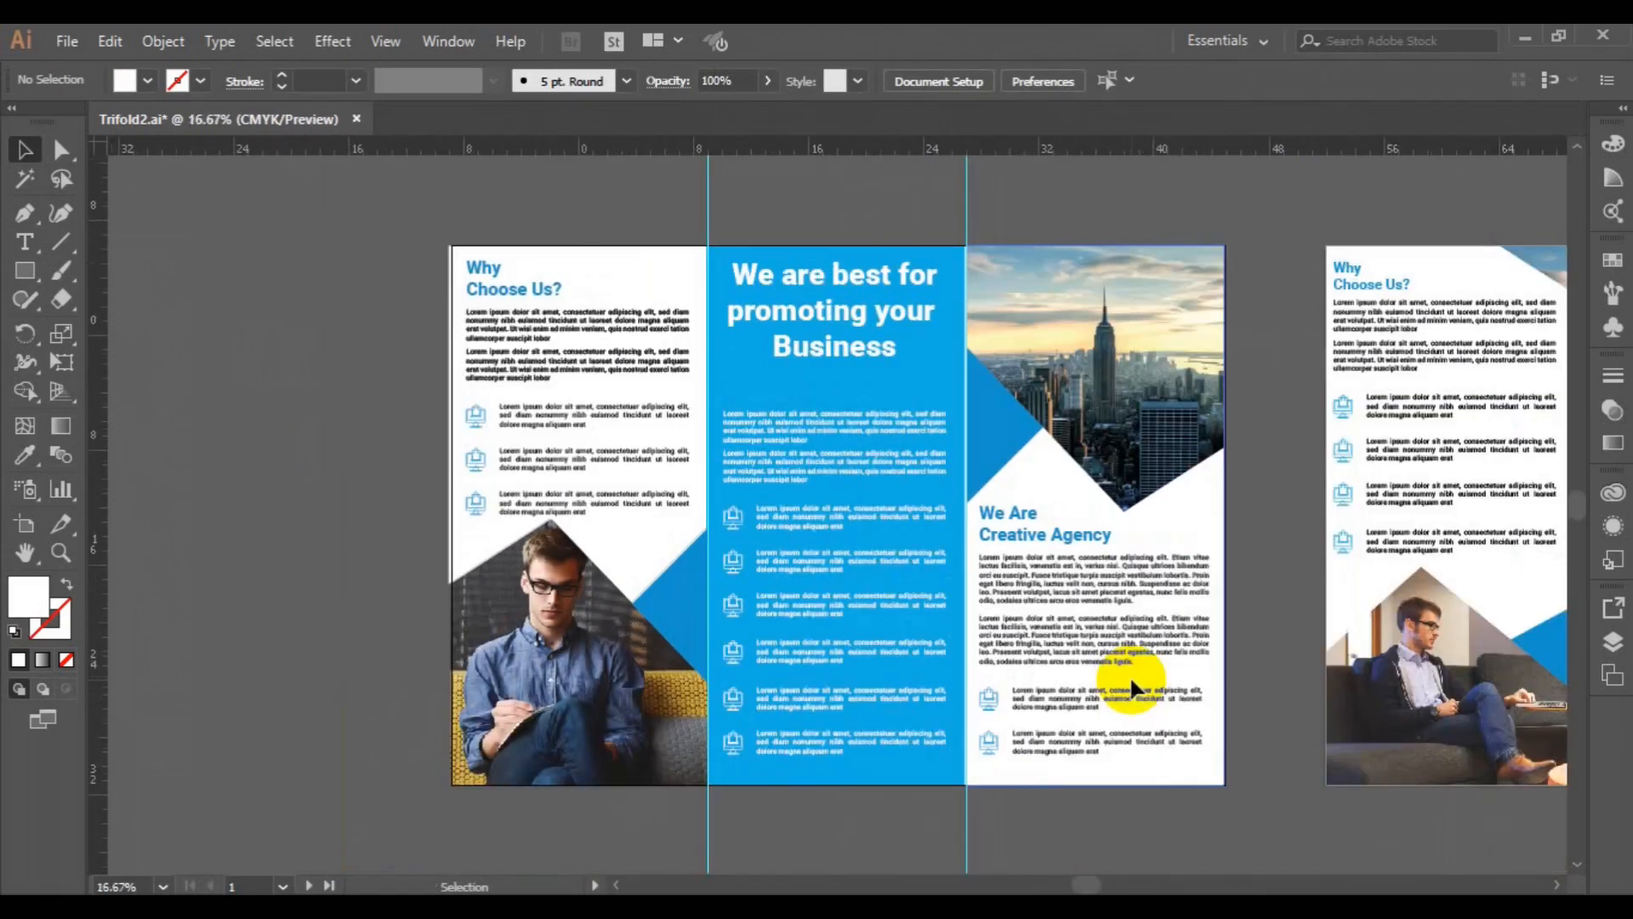
shift+click(795, 483)
shift+click(801, 401)
shift+click(759, 432)
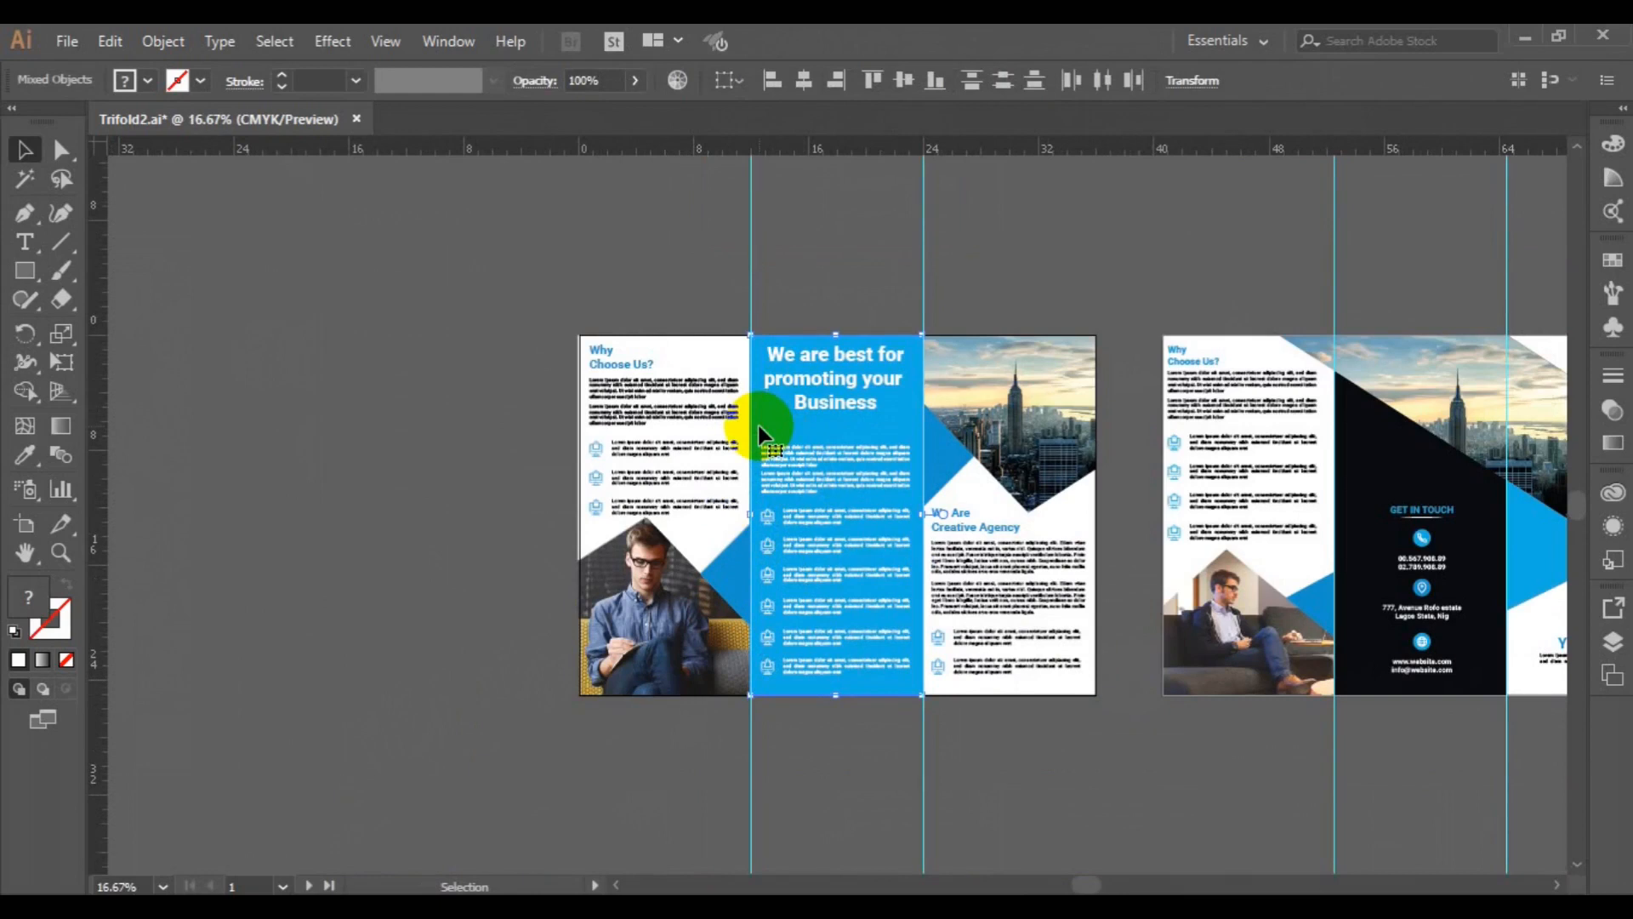
click(510, 439)
key(h)
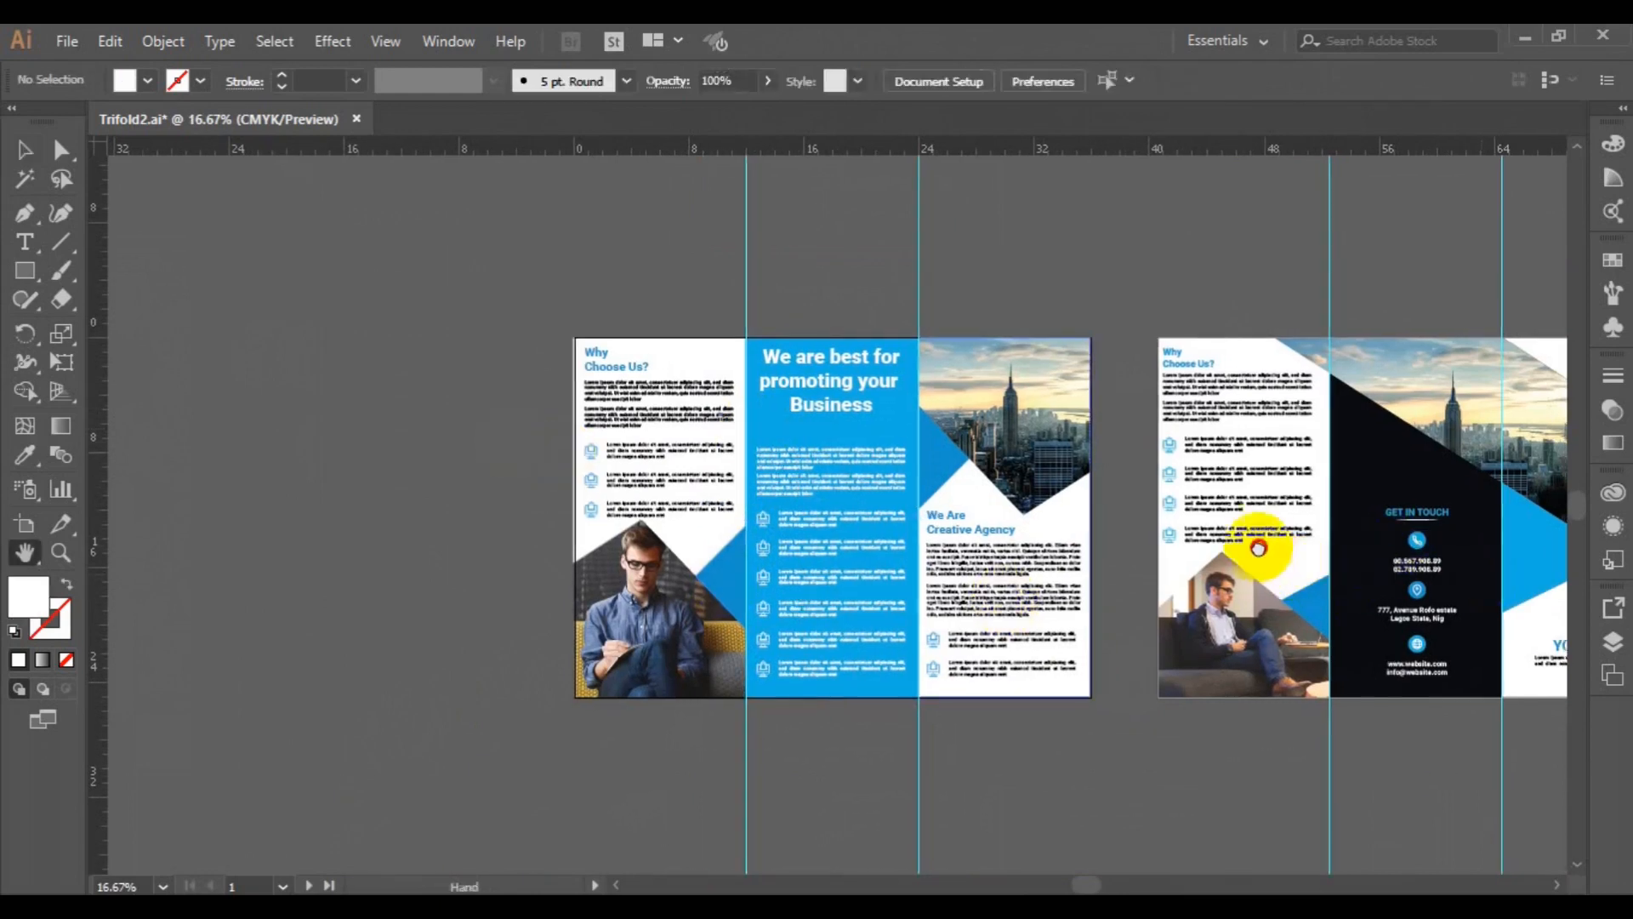